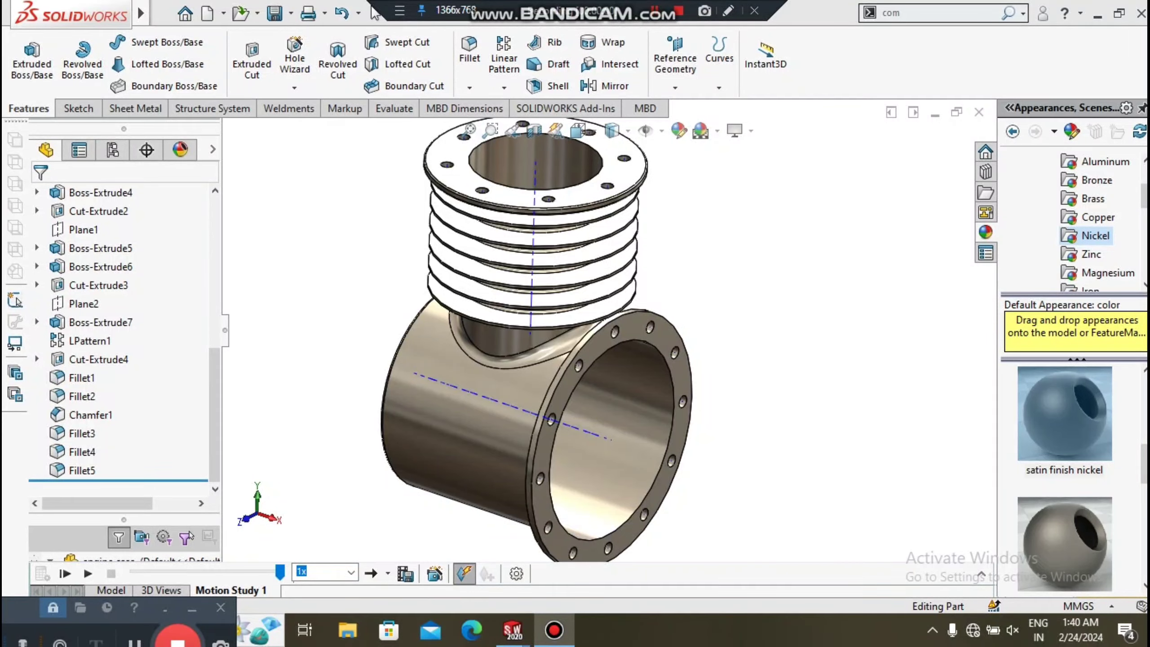
- Orbit and zoom around the finished nickel tee to review its sides and top flange
{"action": "scroll", "coordinate": [623, 349], "scroll_direction": "up", "scroll_amount": 2}
{"action": "mouse_move", "coordinate": [724, 312]}
{"action": "middle_mouse_down"}
{"action": "mouse_move", "coordinate": [923, 313]}
{"action": "mouse_move", "coordinate": [924, 276]}
{"action": "mouse_move", "coordinate": [906, 263]}
{"action": "mouse_move", "coordinate": [933, 317]}
{"action": "middle_mouse_up"}
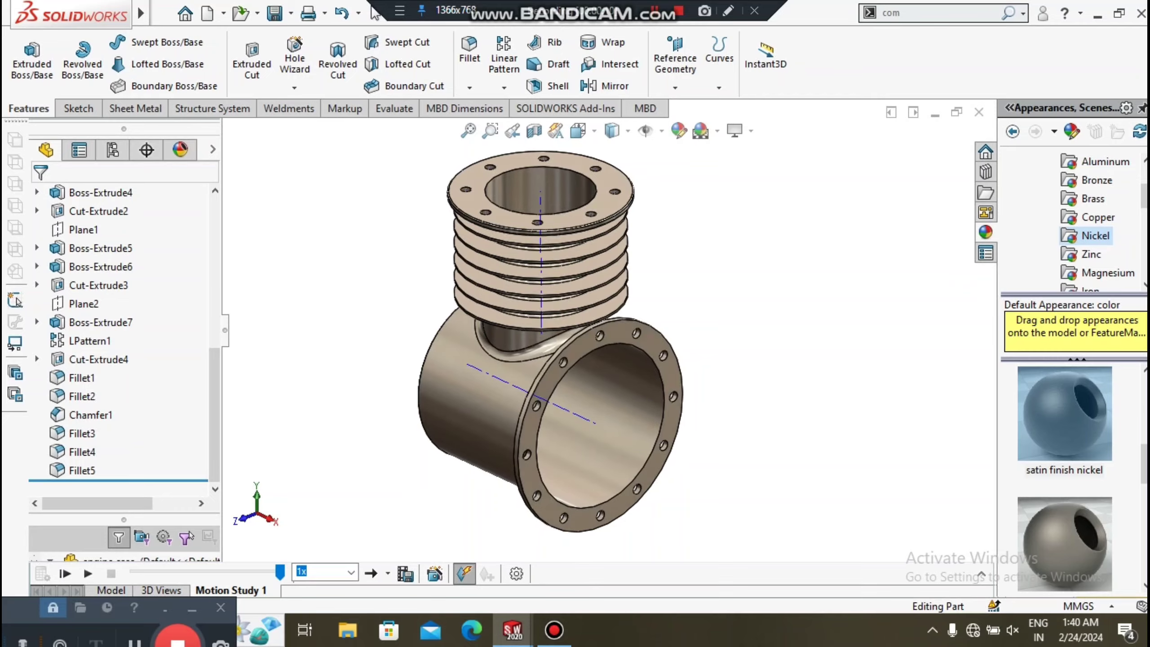
{"action": "mouse_move", "coordinate": [520, 344]}
{"action": "middle_mouse_down"}
{"action": "mouse_move", "coordinate": [552, 353]}
{"action": "mouse_move", "coordinate": [693, 305]}
{"action": "mouse_move", "coordinate": [671, 313]}
{"action": "mouse_move", "coordinate": [679, 290]}
{"action": "mouse_move", "coordinate": [714, 336]}
{"action": "middle_mouse_up"}
{"action": "scroll", "coordinate": [552, 353], "scroll_direction": "down", "scroll_amount": 2}
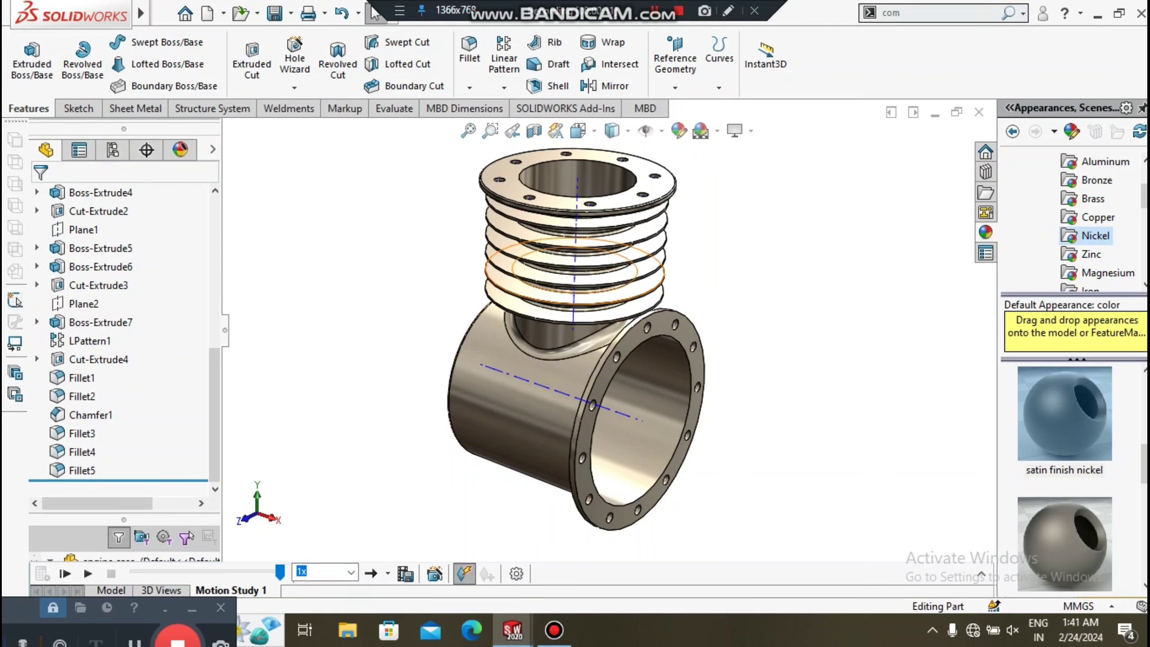
- Start a new SolidWorks document from the File menu
{"action": "scroll", "coordinate": [566, 272], "scroll_direction": "down", "scroll_amount": 3}
{"action": "scroll", "coordinate": [613, 286], "scroll_direction": "up", "scroll_amount": 2}
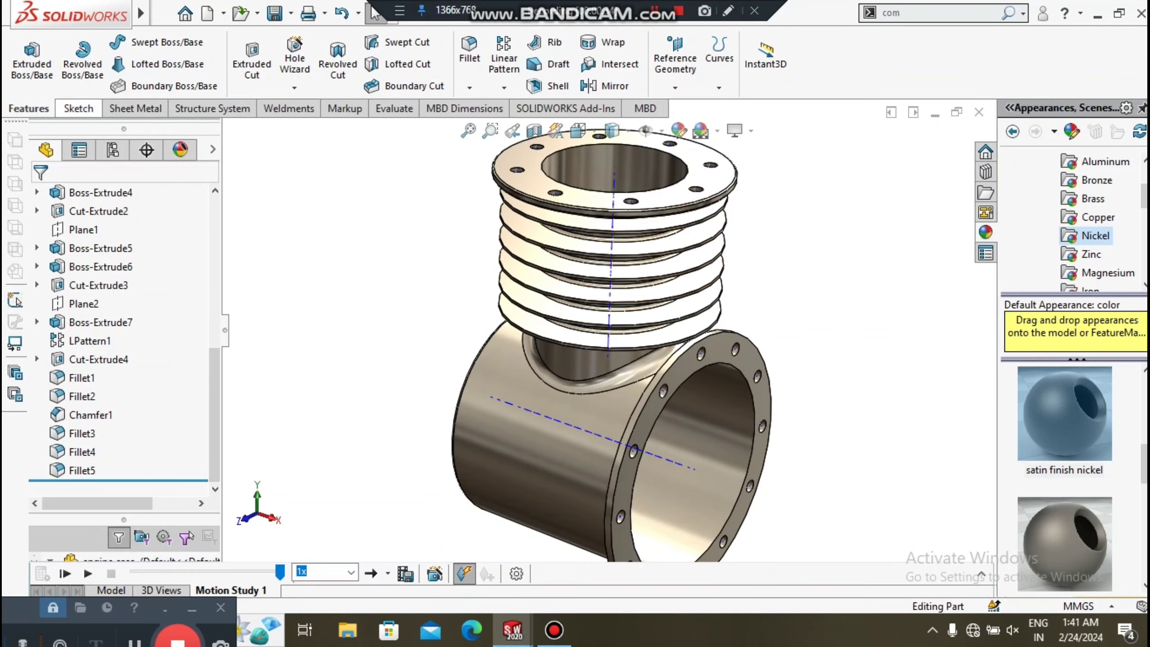
{"action": "left_click", "coordinate": [163, 13]}
{"action": "left_click", "coordinate": [191, 40]}
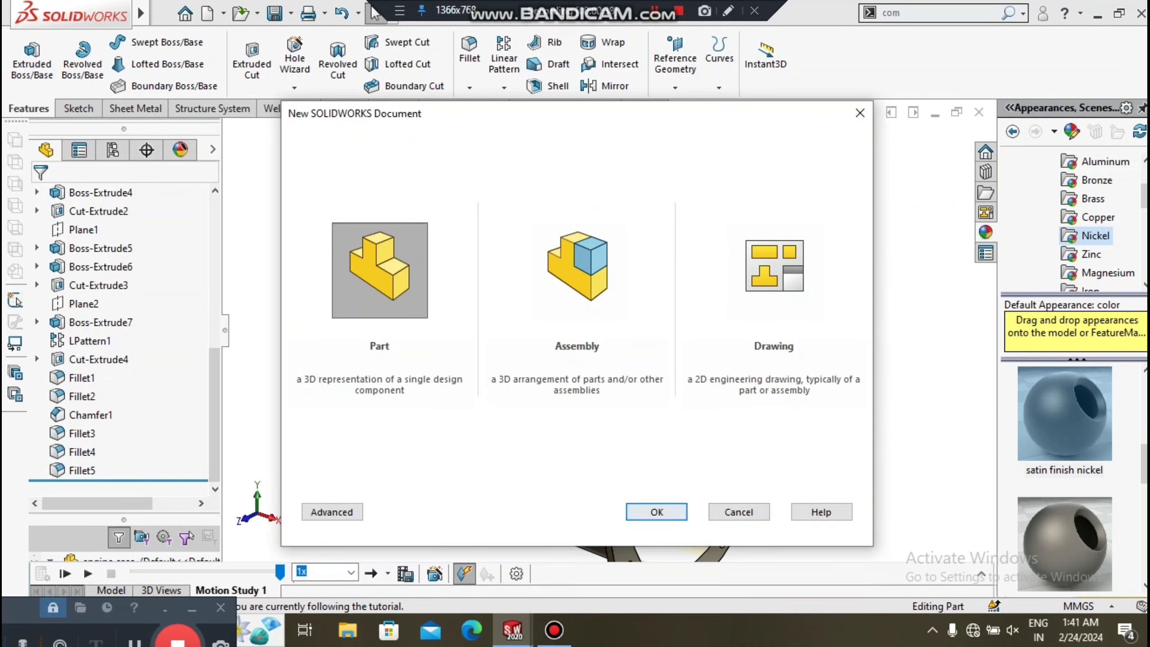
- Create a new part with a Plain White scene and begin a sketch on the Right Plane
{"action": "left_click", "coordinate": [665, 512]}
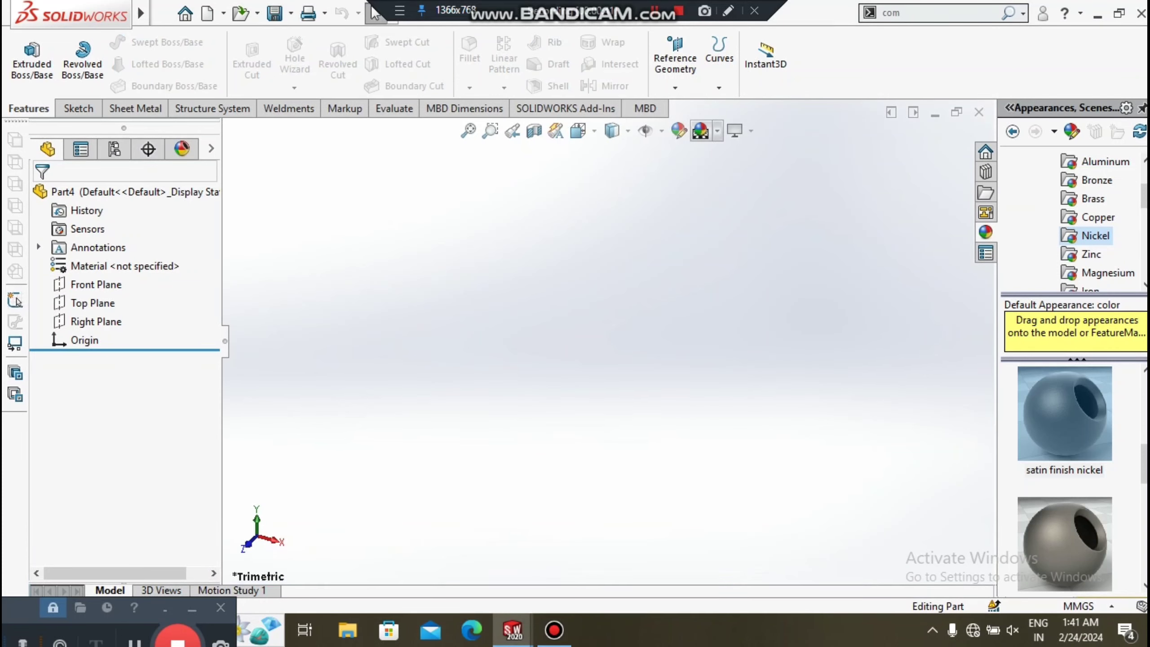
{"action": "left_click", "coordinate": [717, 131]}
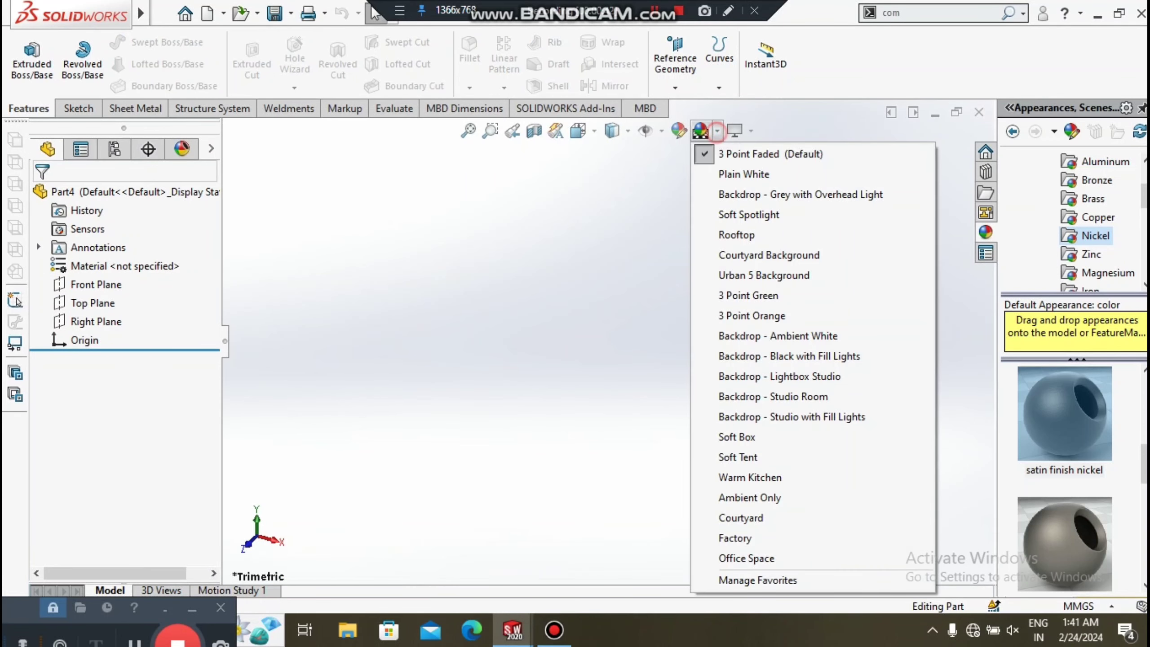
{"action": "left_click", "coordinate": [729, 171]}
{"action": "right_click", "coordinate": [96, 285]}
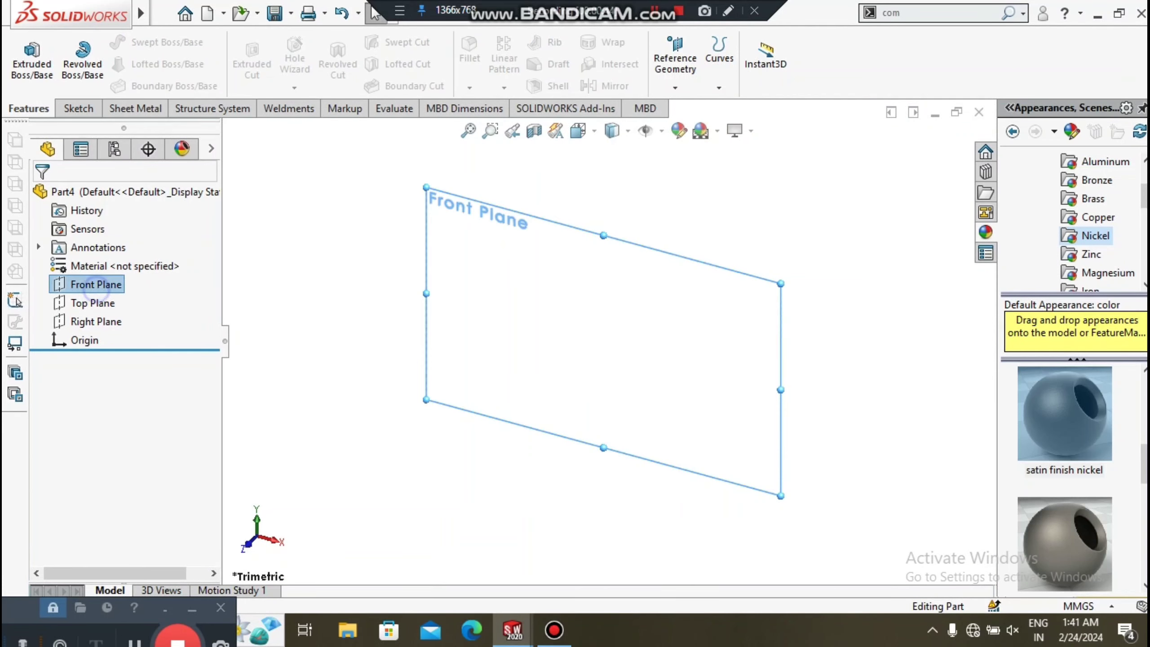
{"action": "left_click", "coordinate": [81, 302]}
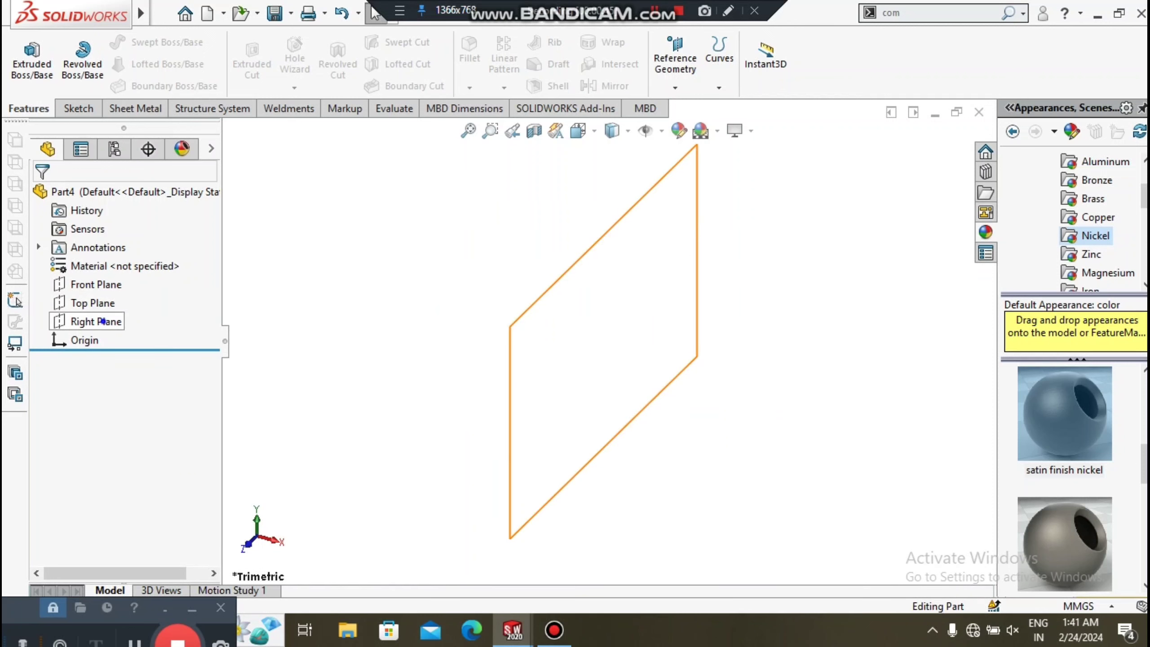
{"action": "right_click", "coordinate": [96, 322]}
{"action": "left_click", "coordinate": [118, 297]}
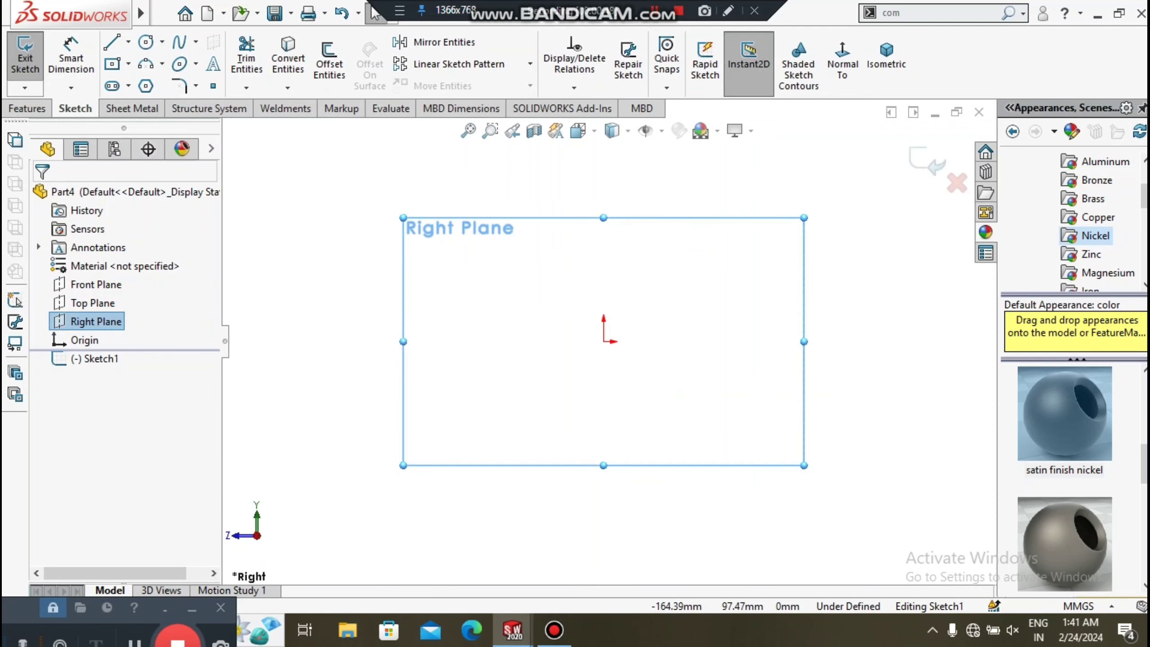
- Draw two concentric circles centred on the origin
{"action": "left_click", "coordinate": [146, 42]}
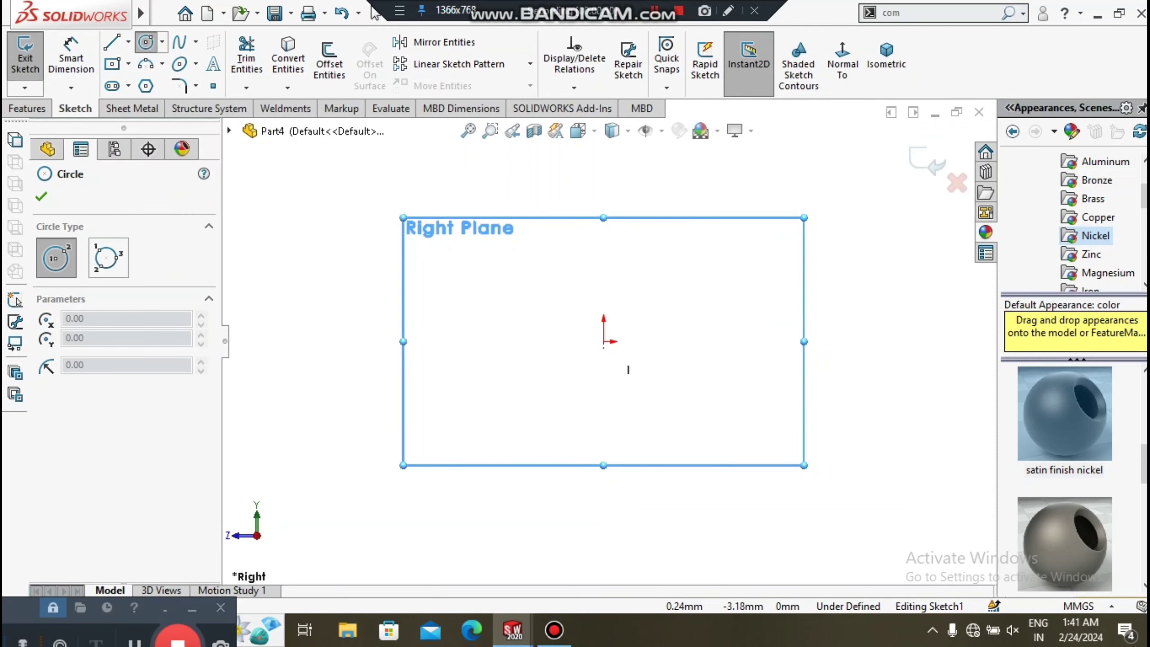
{"action": "left_click", "coordinate": [603, 342]}
{"action": "left_click", "coordinate": [464, 464]}
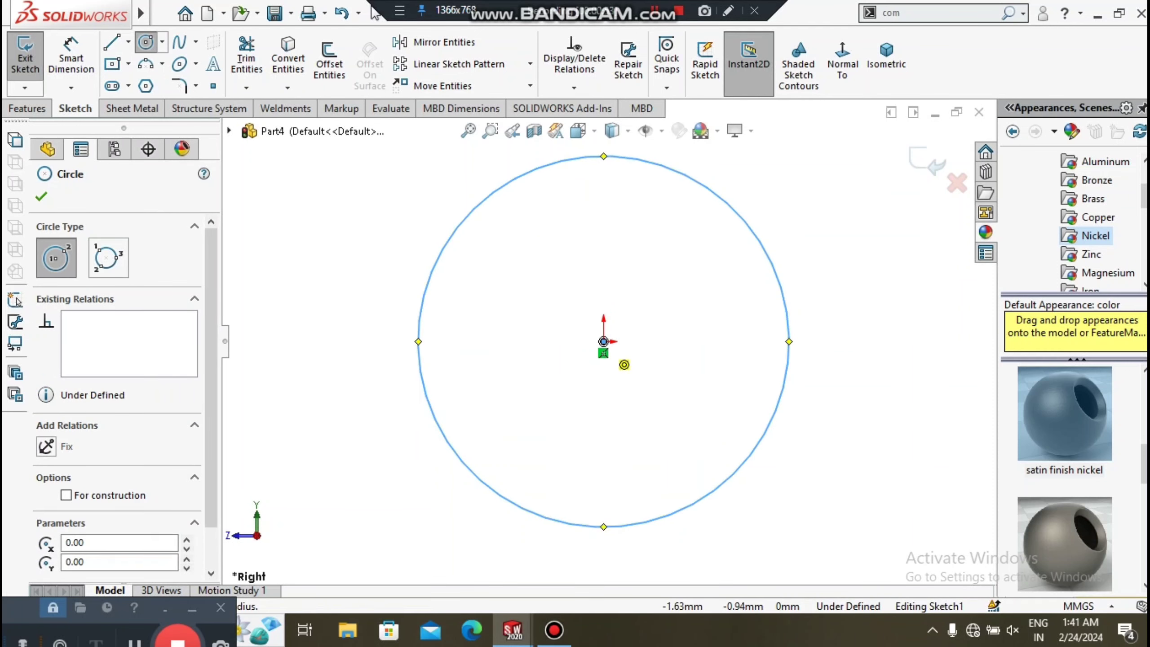
{"action": "left_click", "coordinate": [603, 342]}
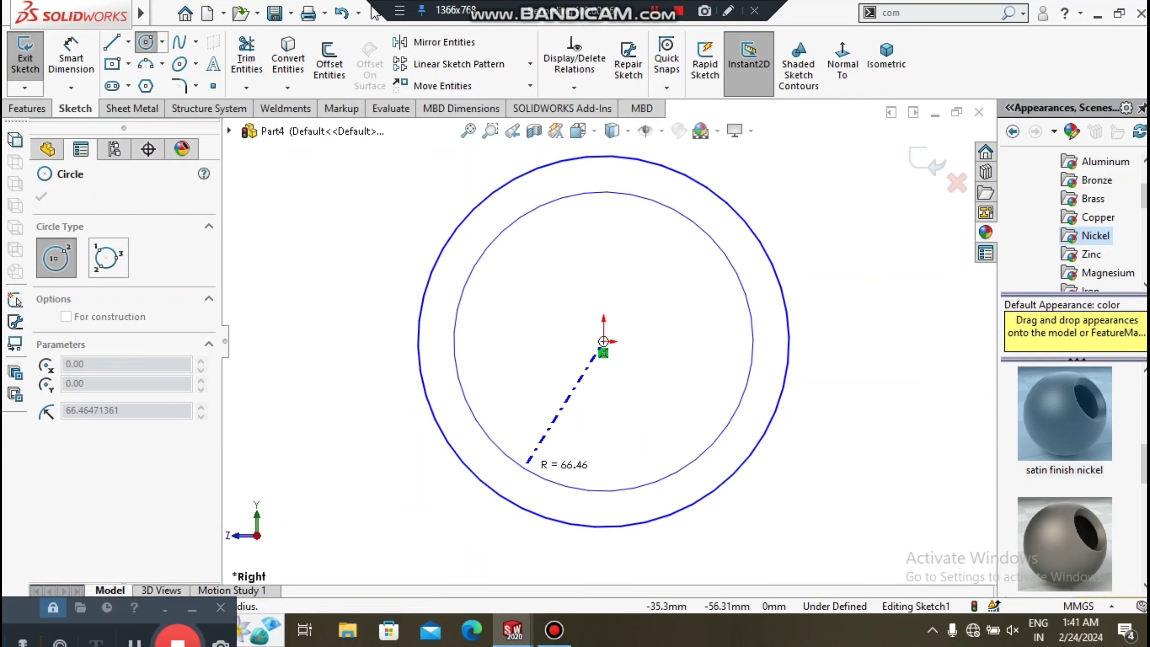
{"action": "left_click", "coordinate": [521, 464]}
- Dimension the outer circle to Ø144 mm
{"action": "left_click", "coordinate": [71, 54]}
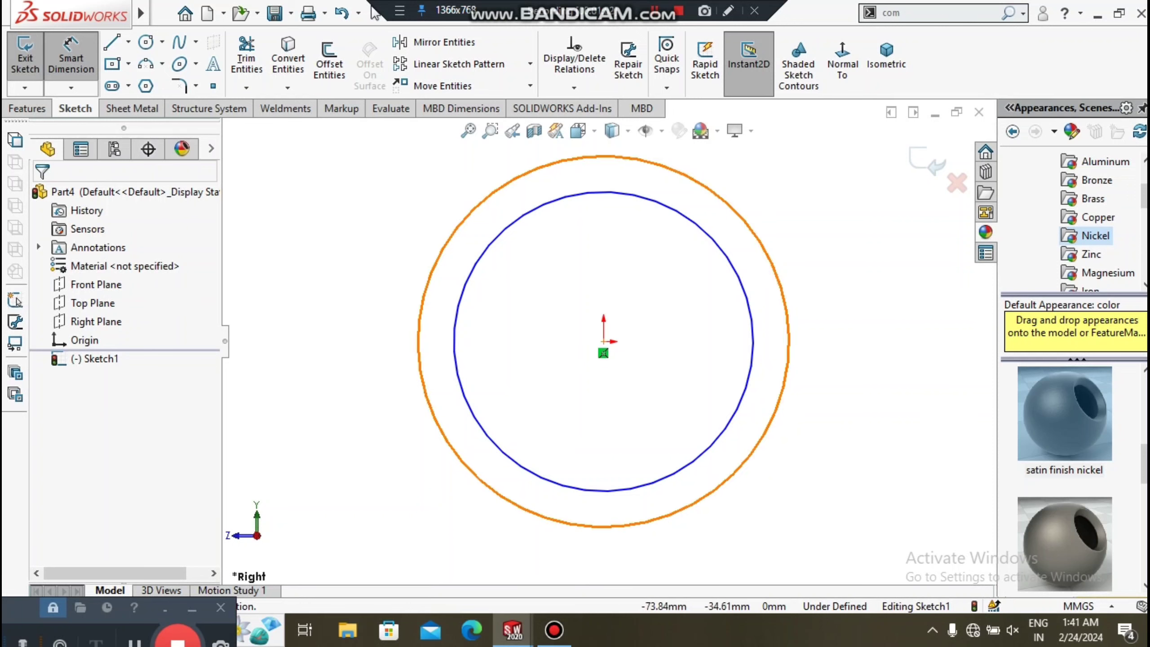
{"action": "left_click", "coordinate": [437, 421]}
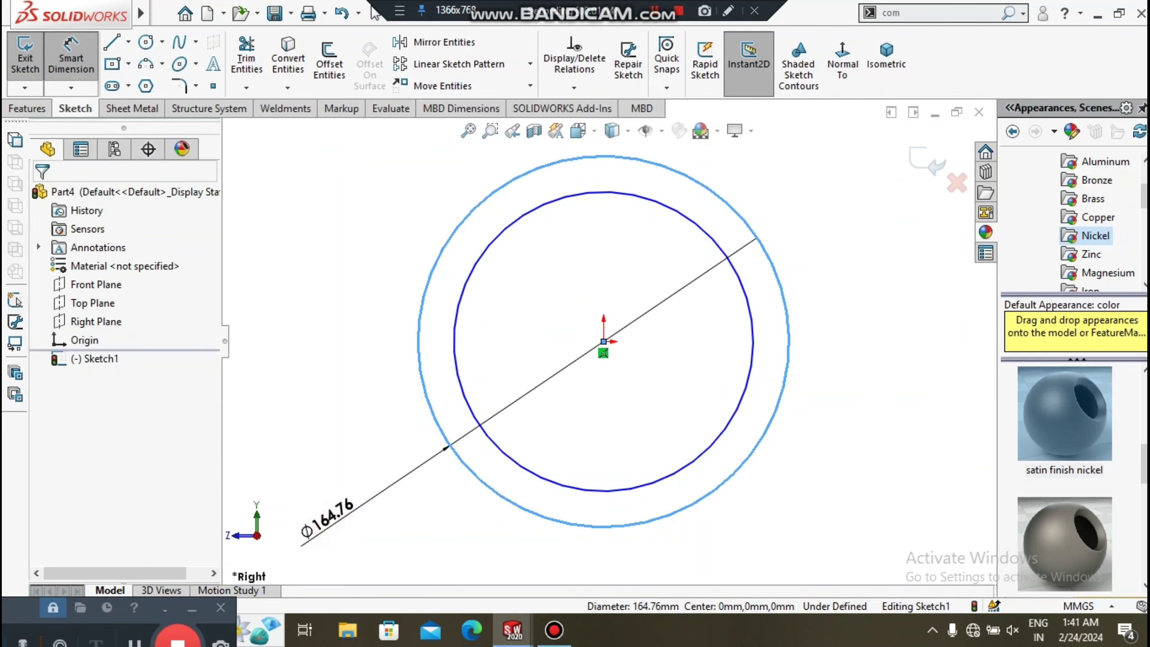
{"action": "left_click", "coordinate": [328, 517]}
{"action": "type", "text": "144"}
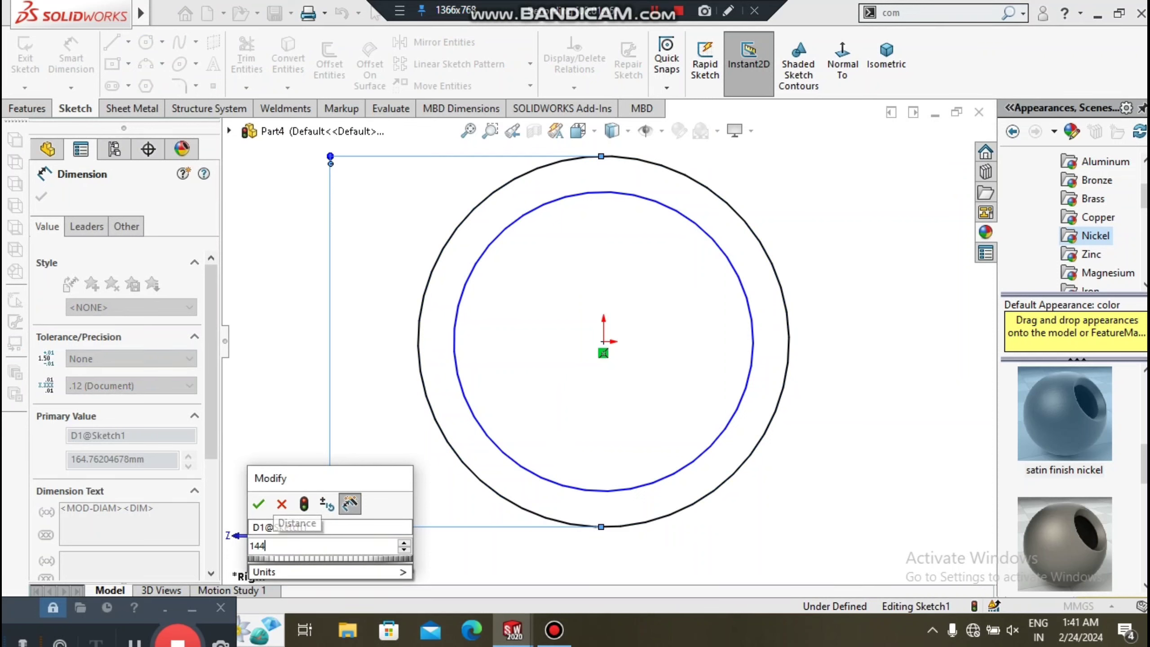
{"action": "key", "text": "Return"}
{"action": "key", "text": "Escape"}
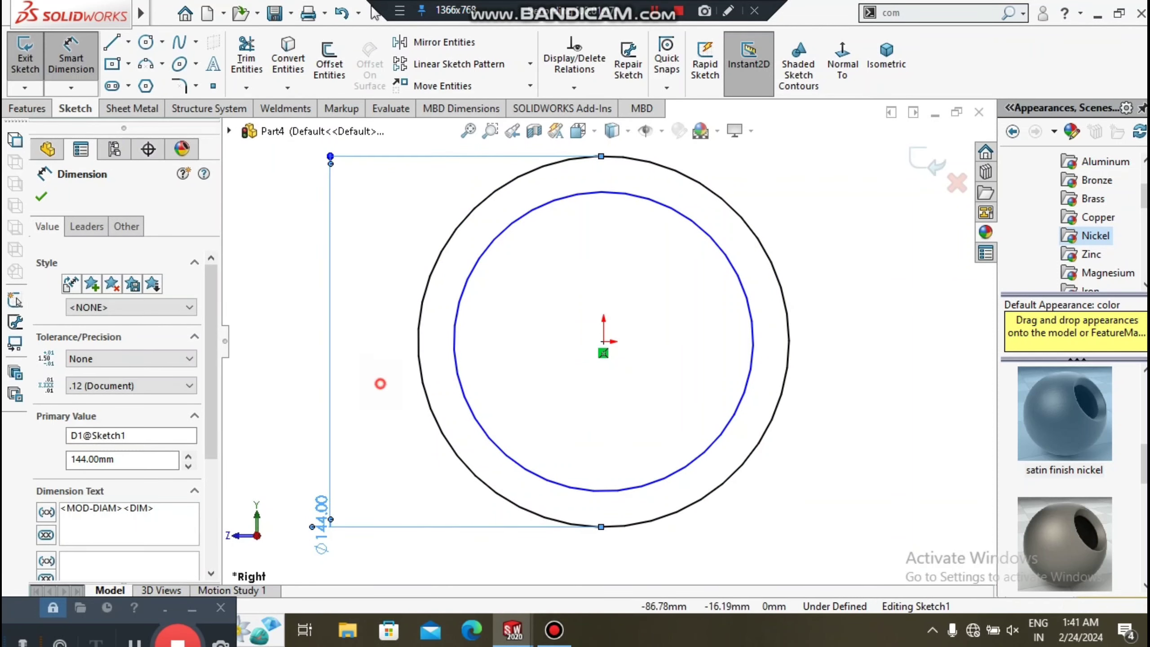
- Dimension the inner circle to Ø140 mm, fully defining the sketch
{"action": "left_click", "coordinate": [457, 390]}
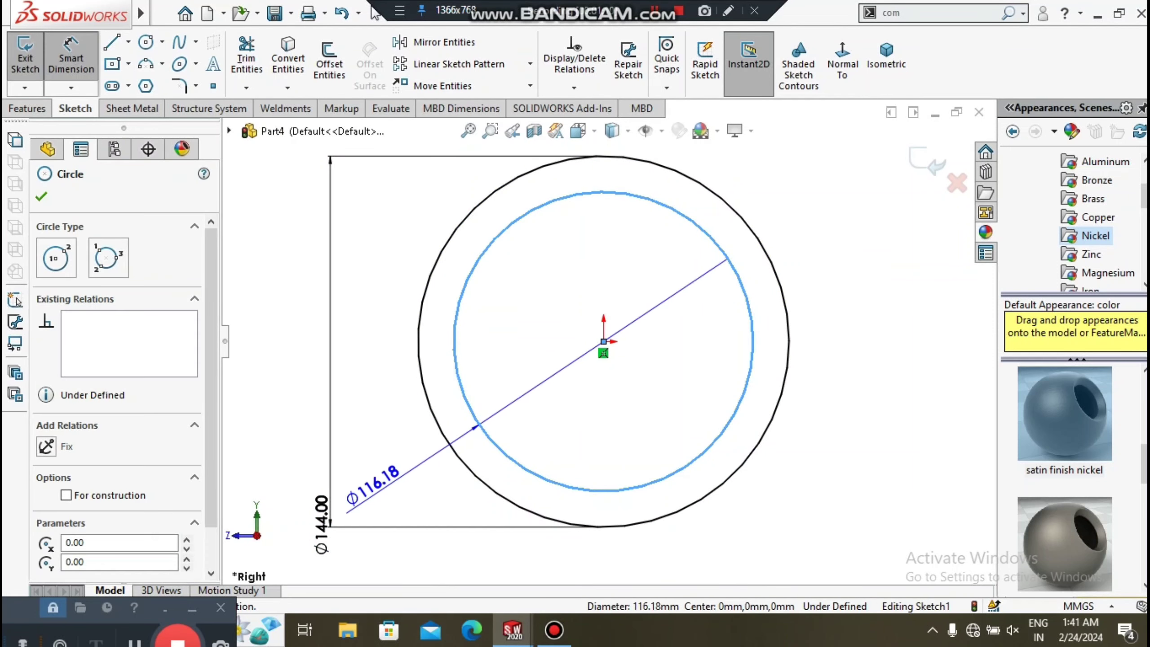
{"action": "left_click", "coordinate": [376, 491]}
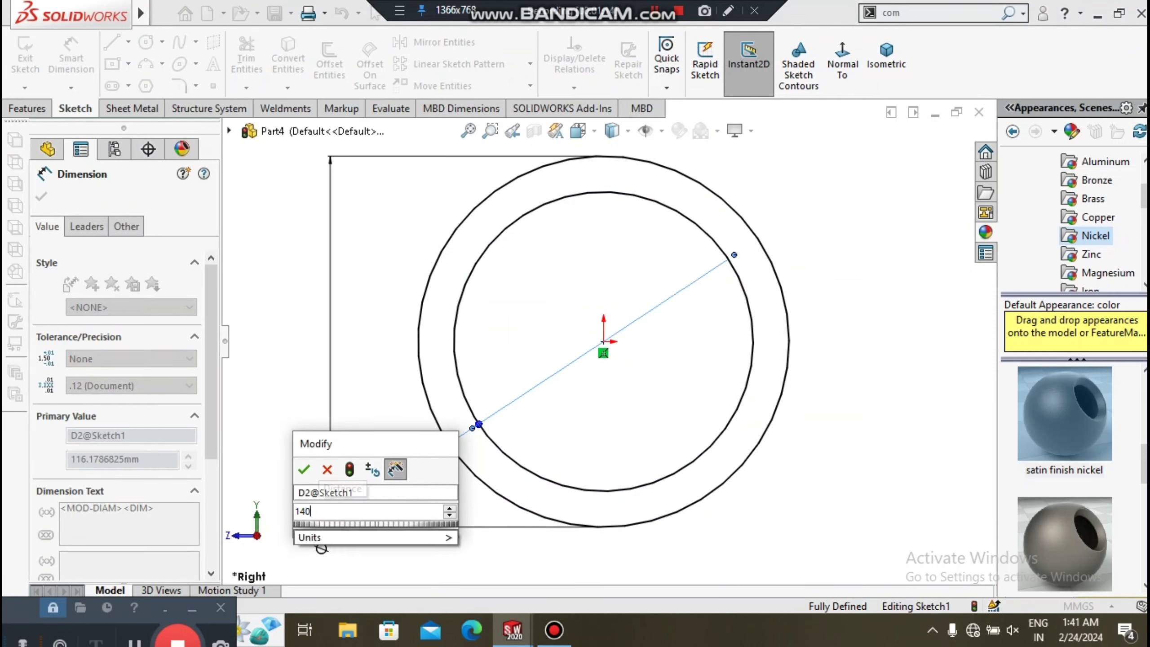
{"action": "key", "text": "Escape"}
{"action": "key", "text": "f"}
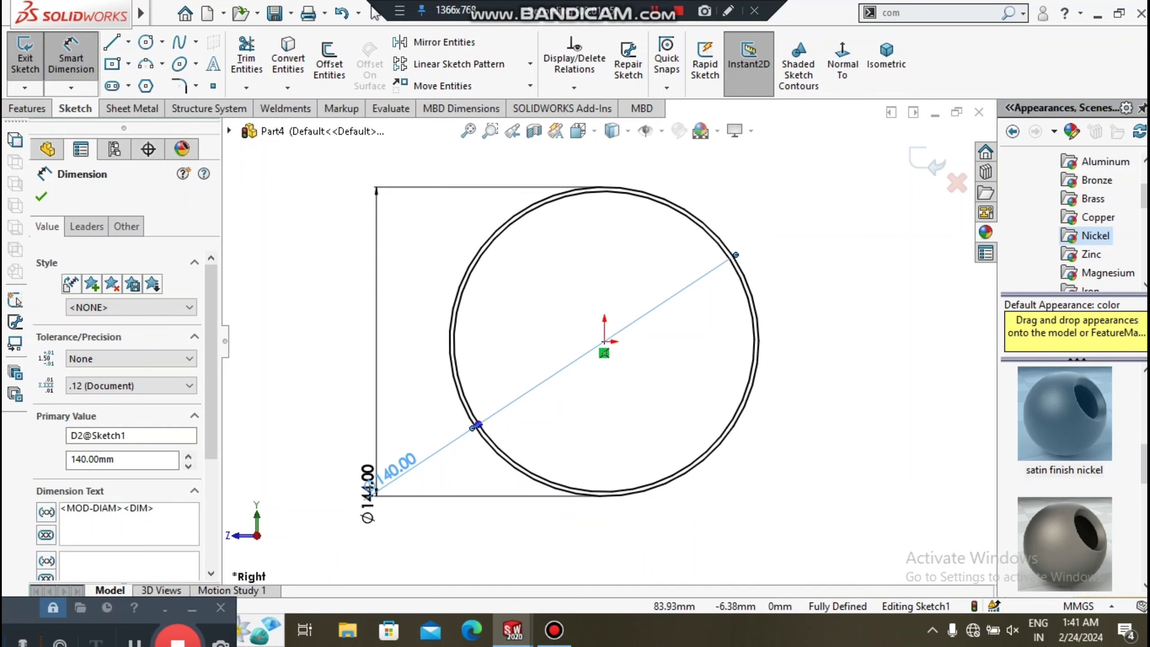
{"action": "key", "text": "Escape"}
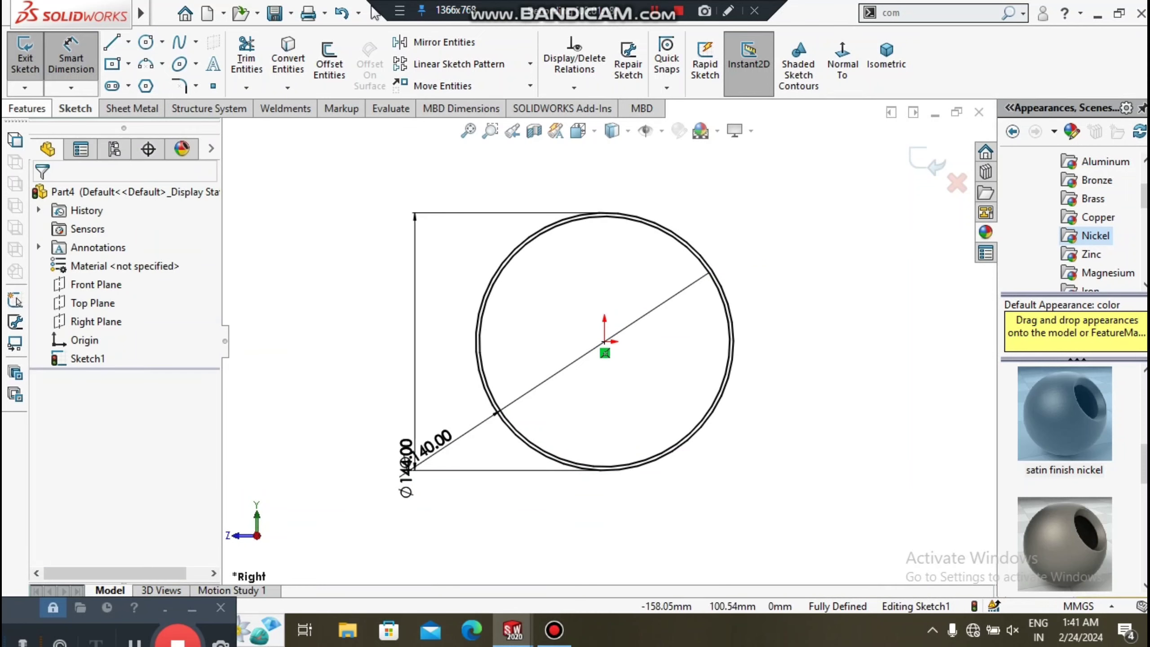
{"action": "left_click", "coordinate": [27, 108]}
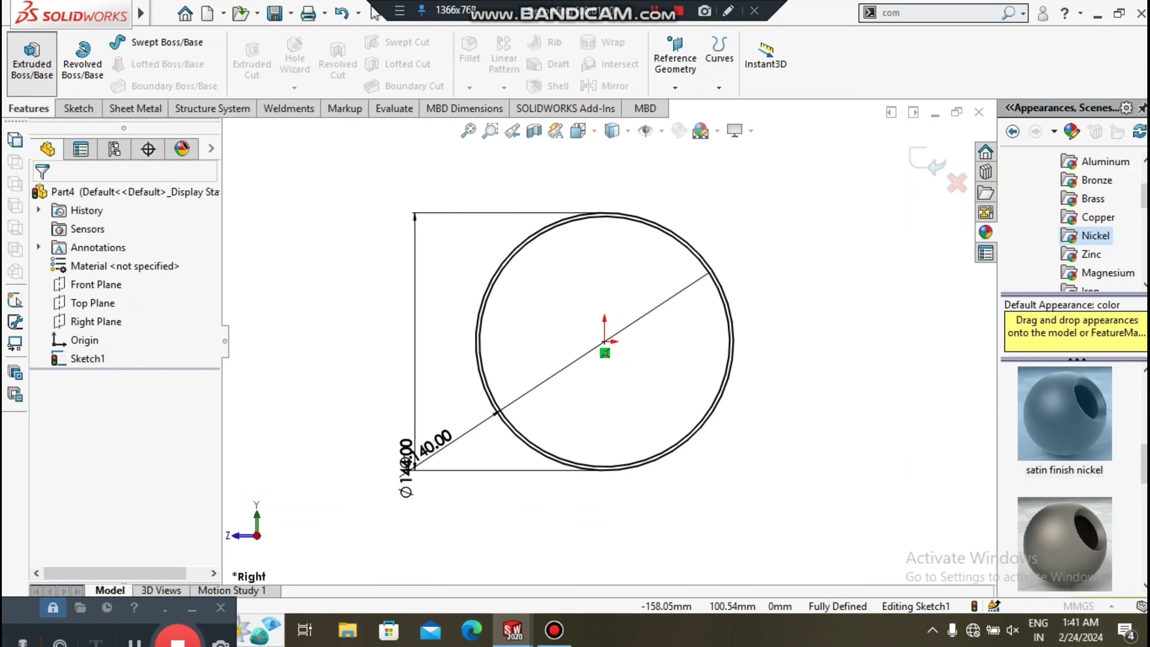
- Extrude the ring sketch 140 mm blind into a thin-walled tube
{"action": "left_click", "coordinate": [32, 57]}
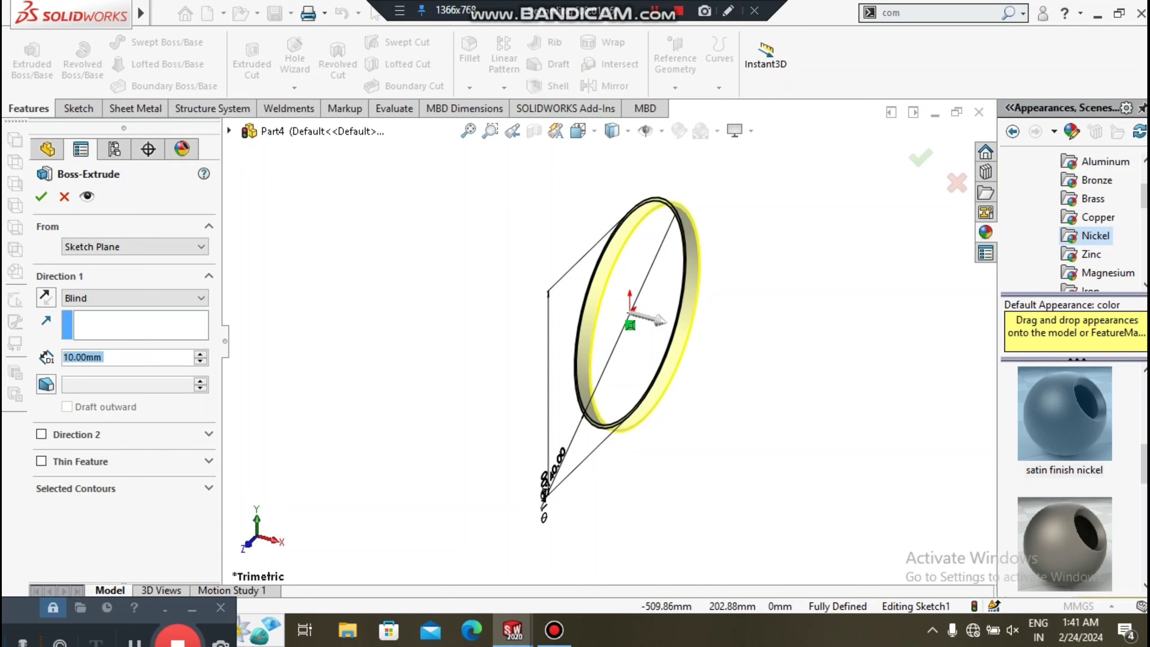
{"action": "type", "text": "140"}
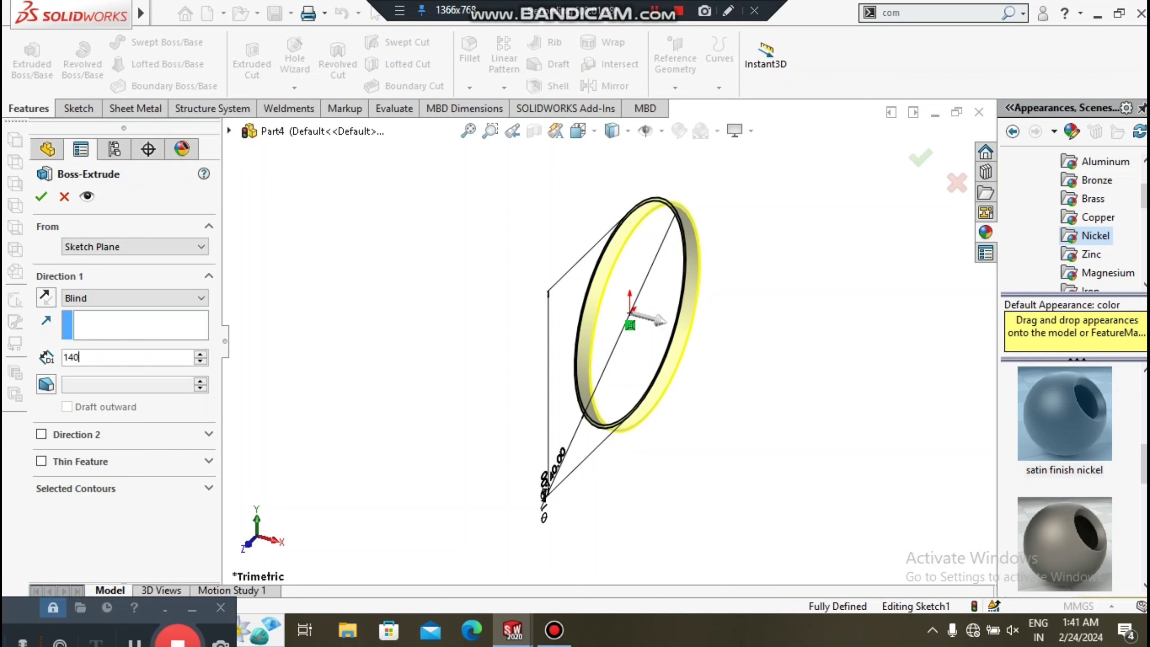
{"action": "key", "text": "Return"}
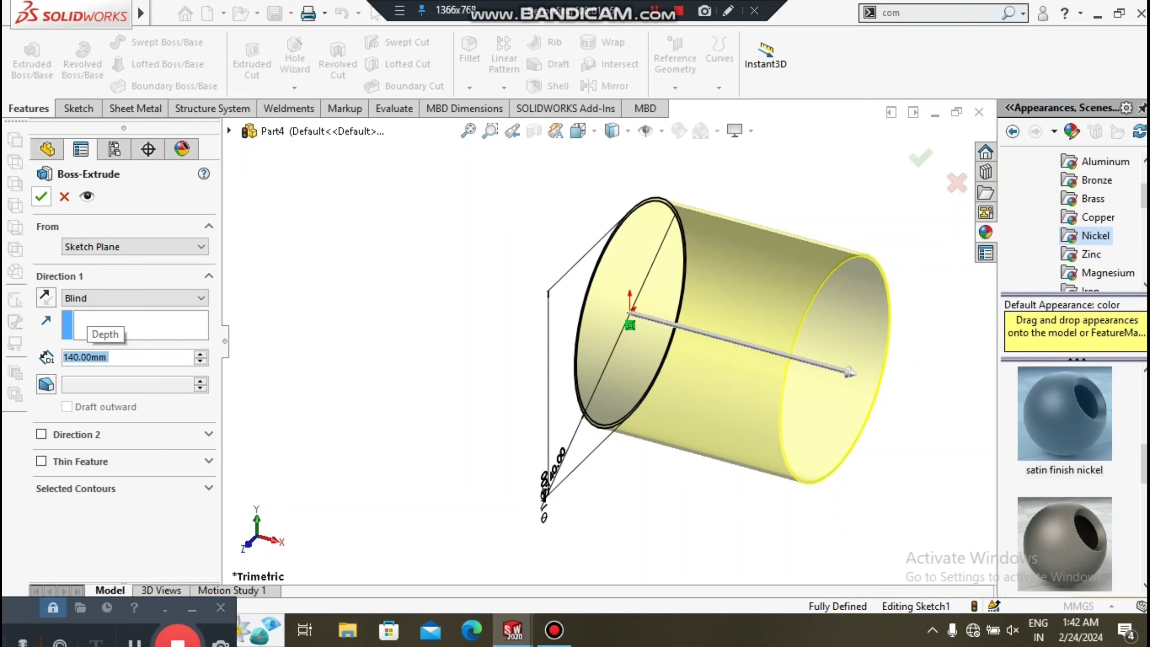
{"action": "left_click", "coordinate": [41, 196]}
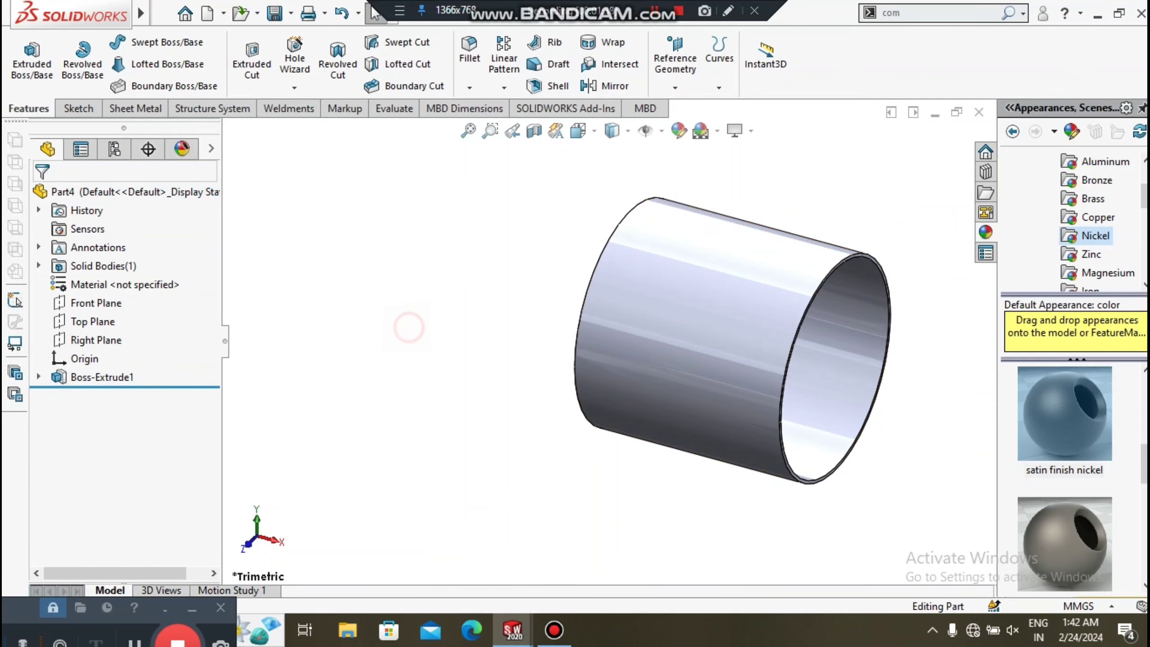
{"action": "key", "text": "f"}
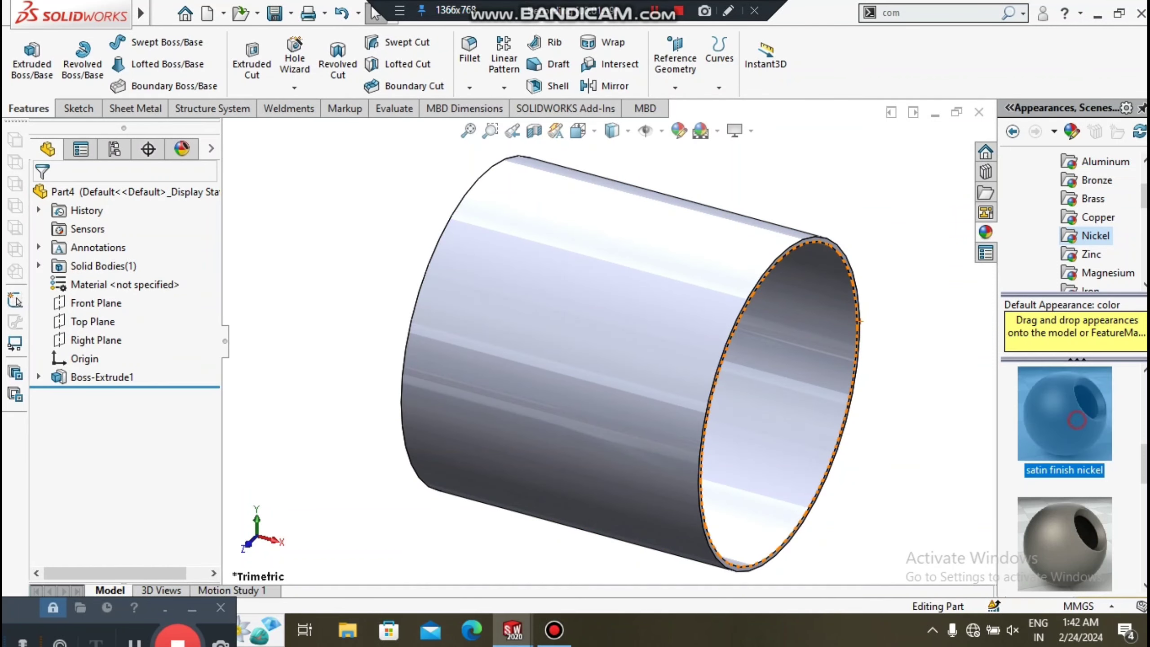
- Apply the satin finish nickel appearance to the tube
{"action": "left_click_drag", "start_coordinate": [859, 320], "coordinate": [859, 321]}
{"action": "key", "text": "f"}
{"action": "scroll", "coordinate": [747, 258], "scroll_direction": "down", "scroll_amount": 4}
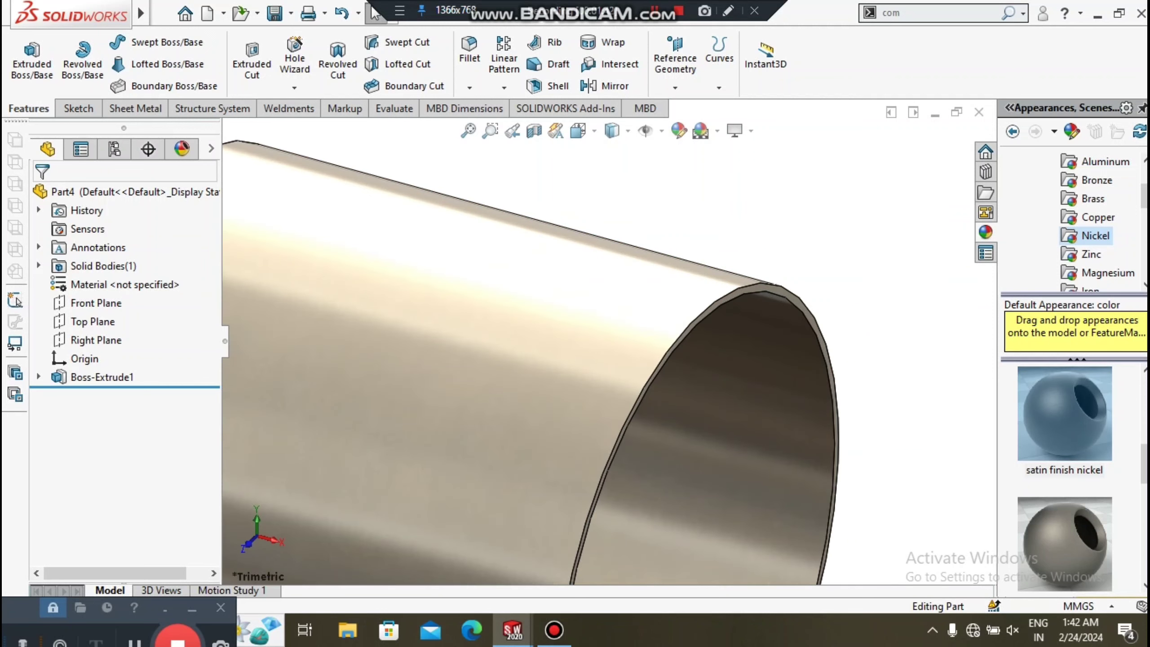
{"action": "scroll", "coordinate": [747, 259], "scroll_direction": "down", "scroll_amount": 3}
- Start a sketch on the pipe's end face, viewed normal to it
{"action": "right_click", "coordinate": [775, 339]}
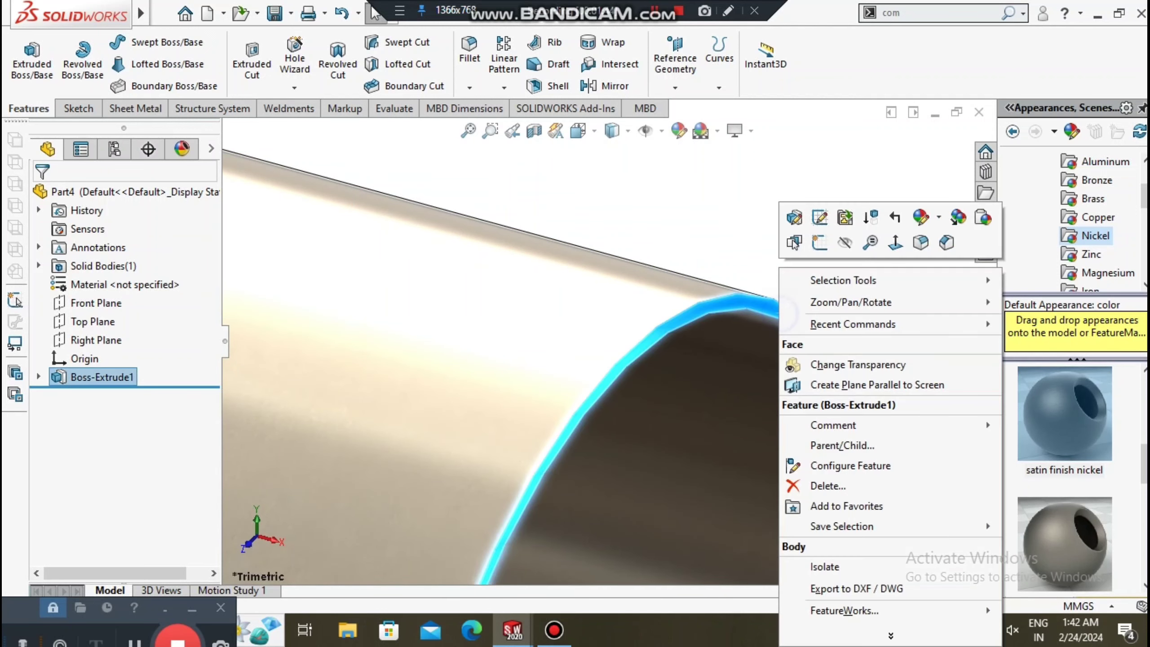
{"action": "left_click", "coordinate": [819, 243]}
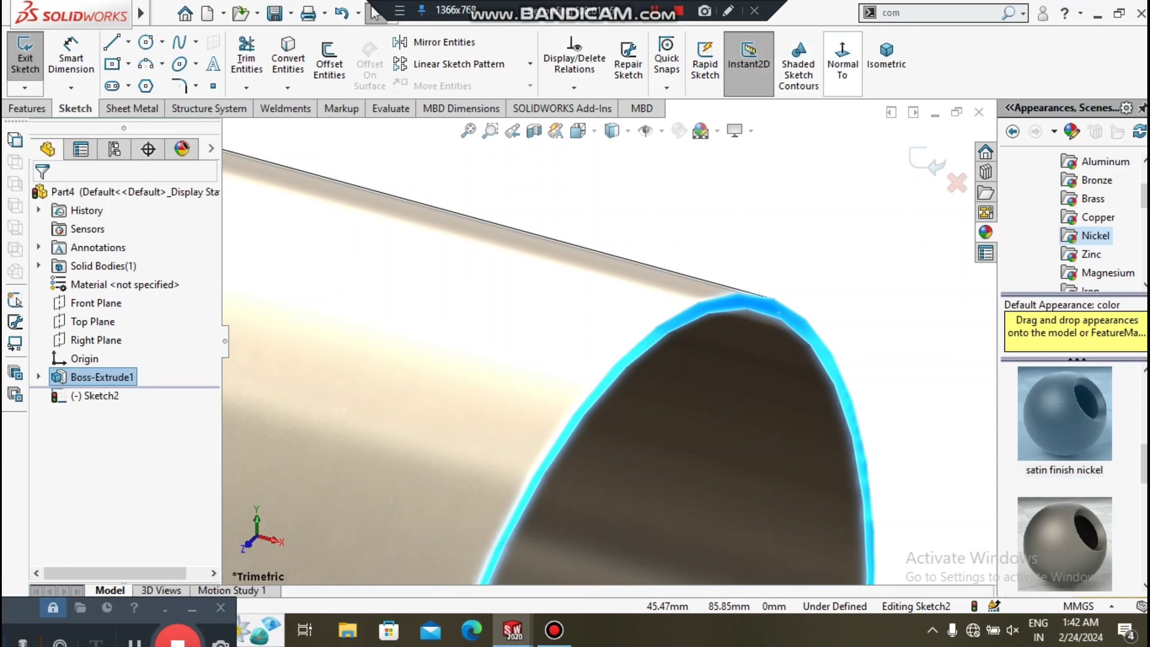
{"action": "left_click", "coordinate": [842, 59]}
{"action": "left_click", "coordinate": [810, 247]}
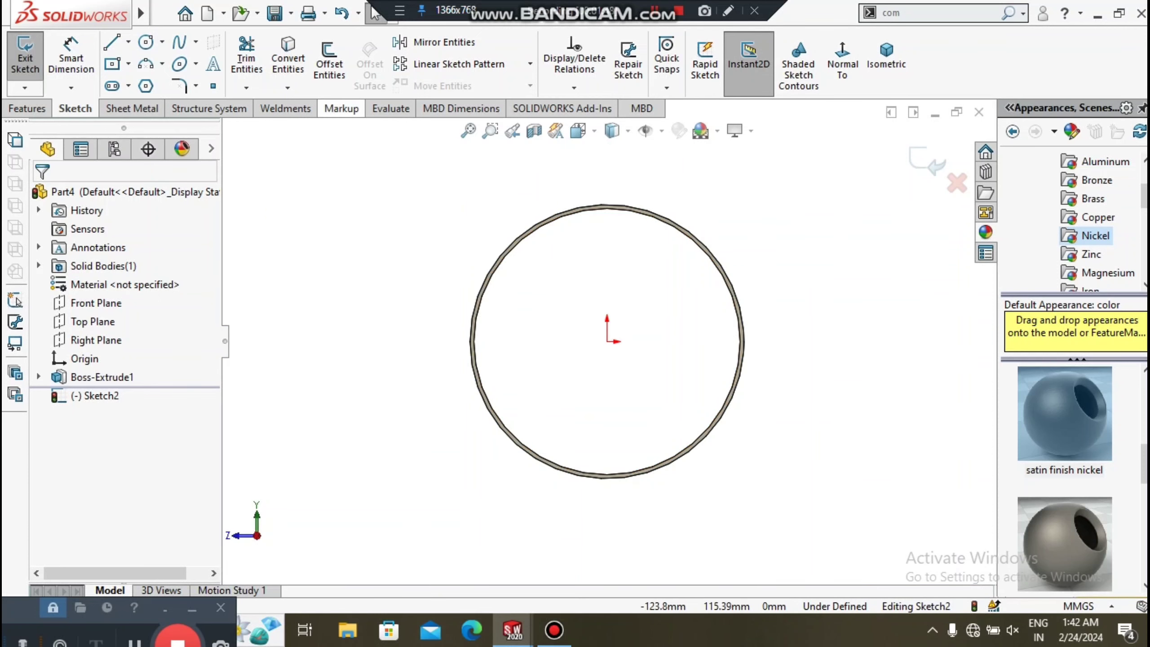
- Draw an outer circle and a second circle on the pipe wall, both origin-centred
{"action": "left_click", "coordinate": [145, 41]}
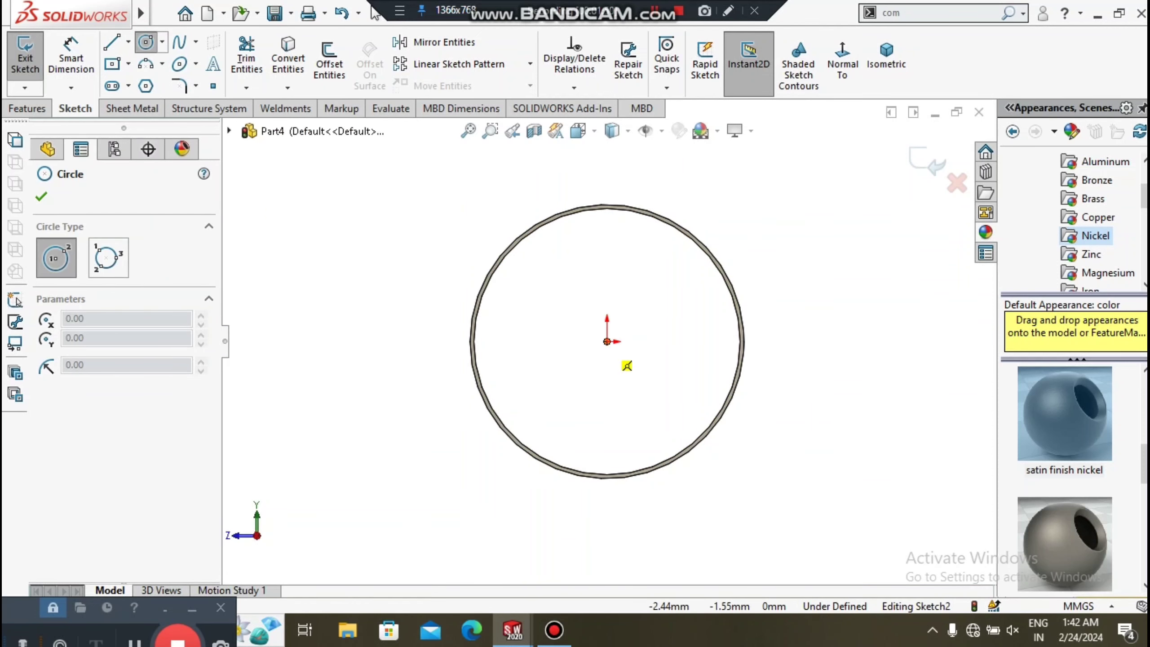
{"action": "left_click", "coordinate": [606, 341]}
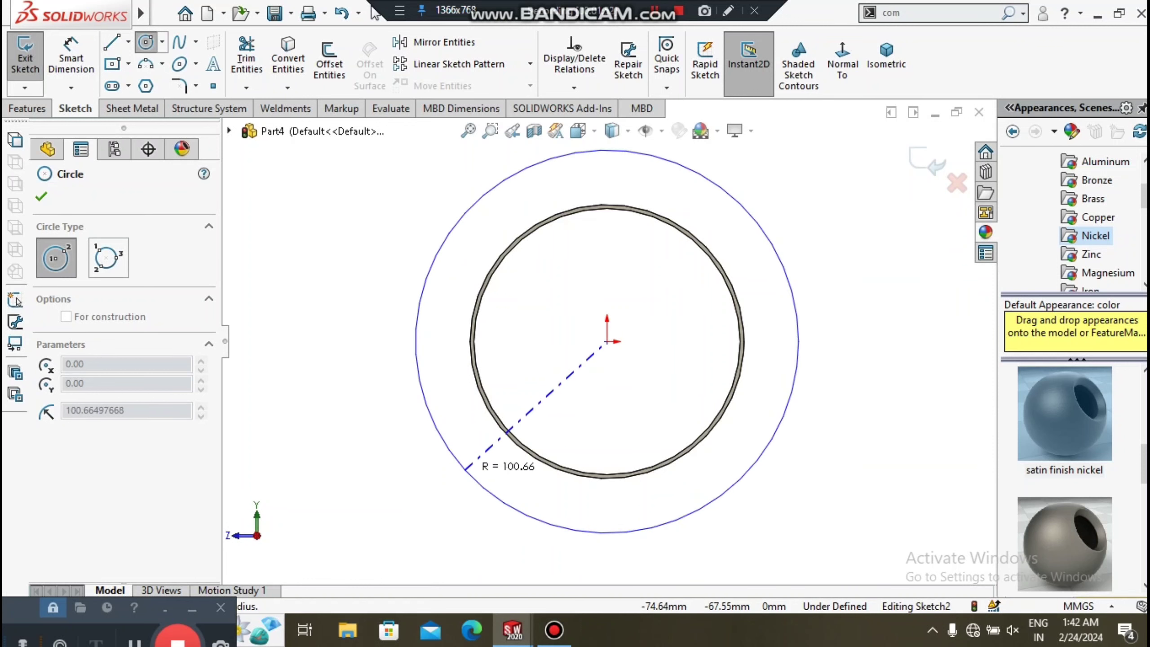
{"action": "left_click", "coordinate": [480, 479]}
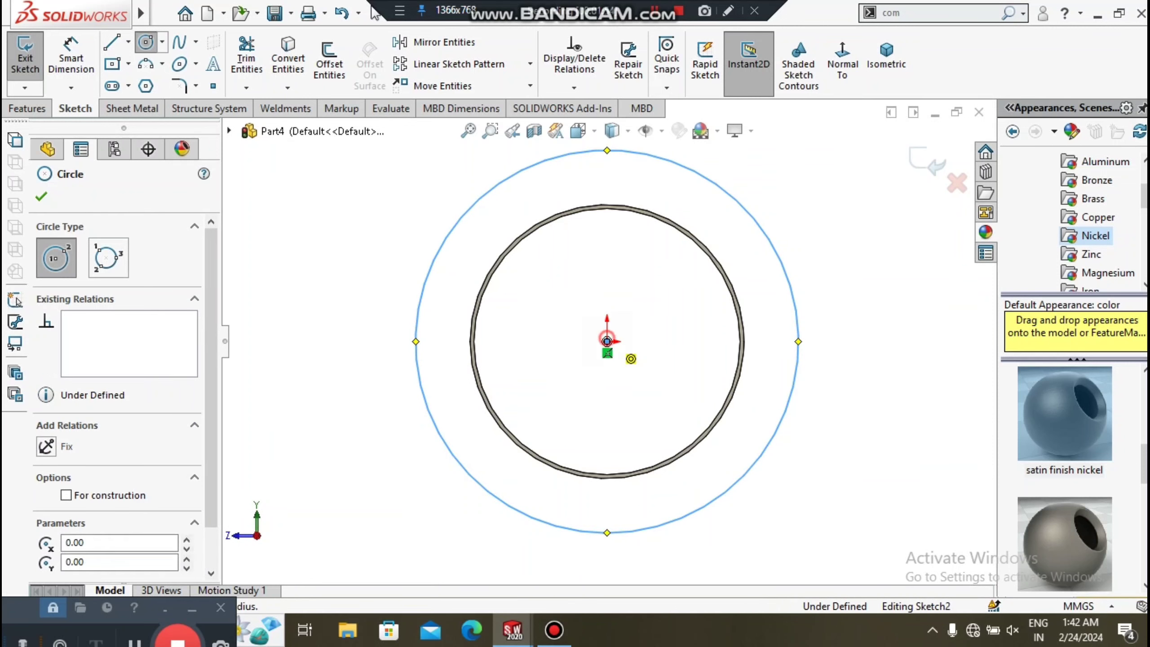
{"action": "left_click", "coordinate": [606, 341]}
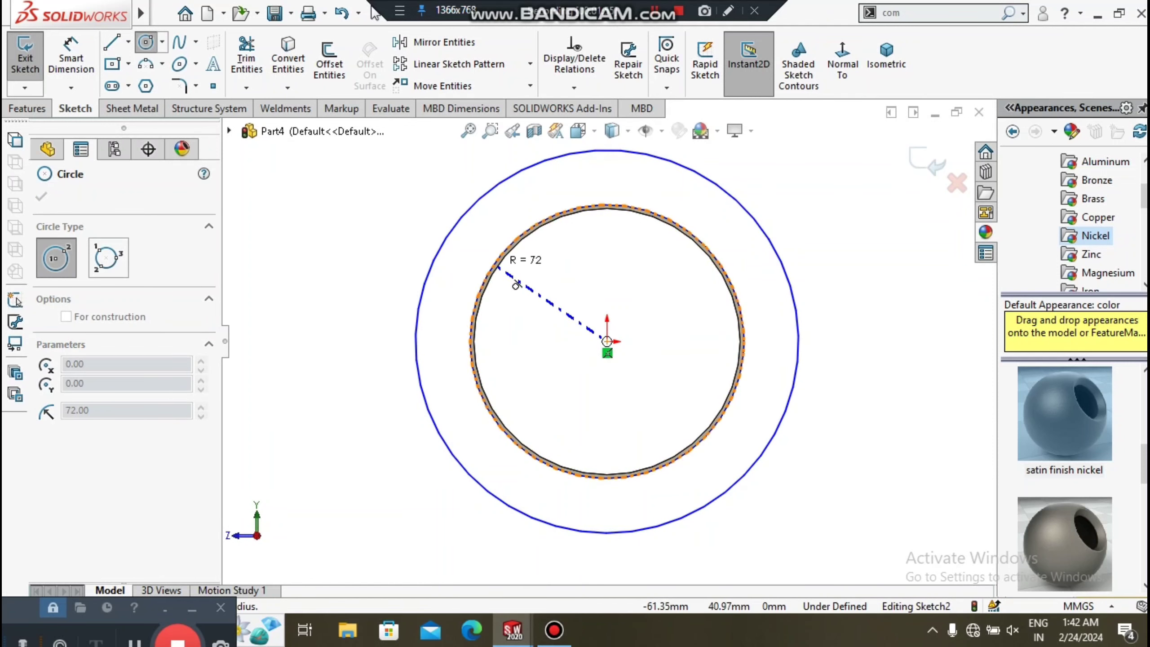
{"action": "left_click", "coordinate": [515, 285]}
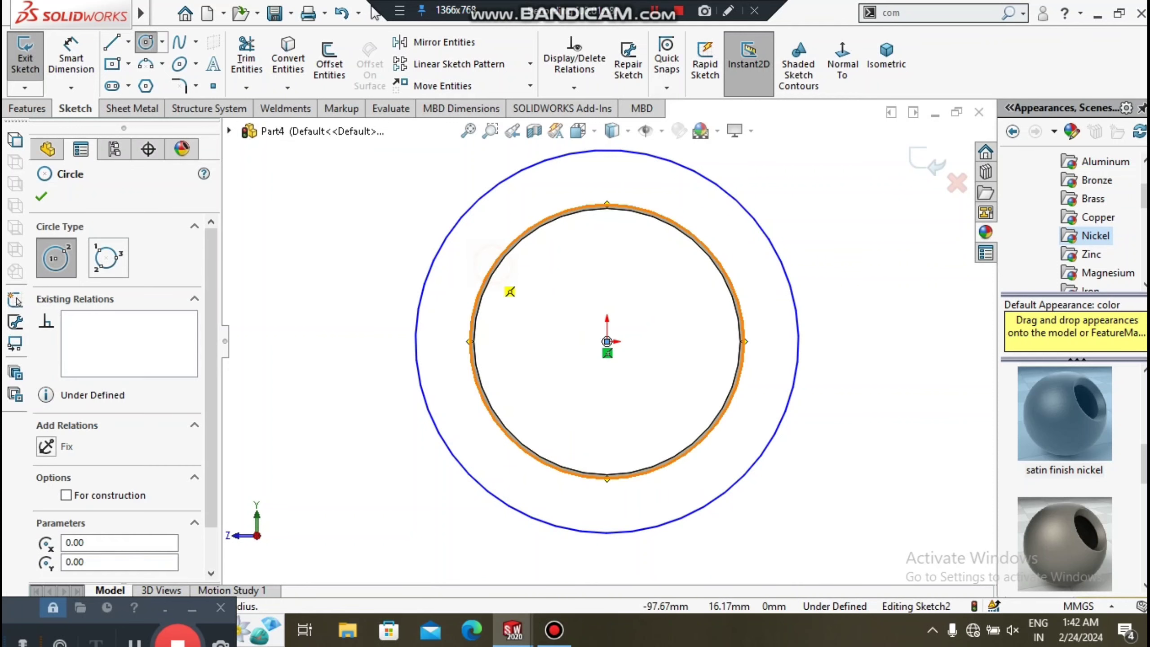
{"action": "left_click", "coordinate": [375, 13]}
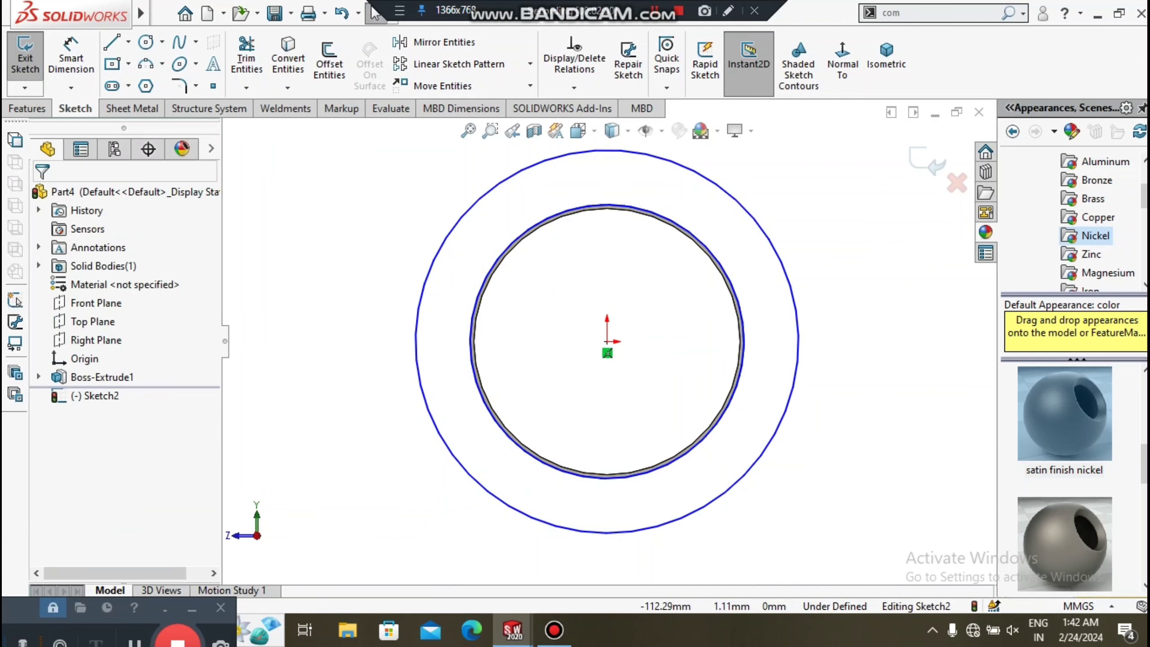
{"action": "scroll", "coordinate": [607, 341], "scroll_direction": "up", "scroll_amount": 2}
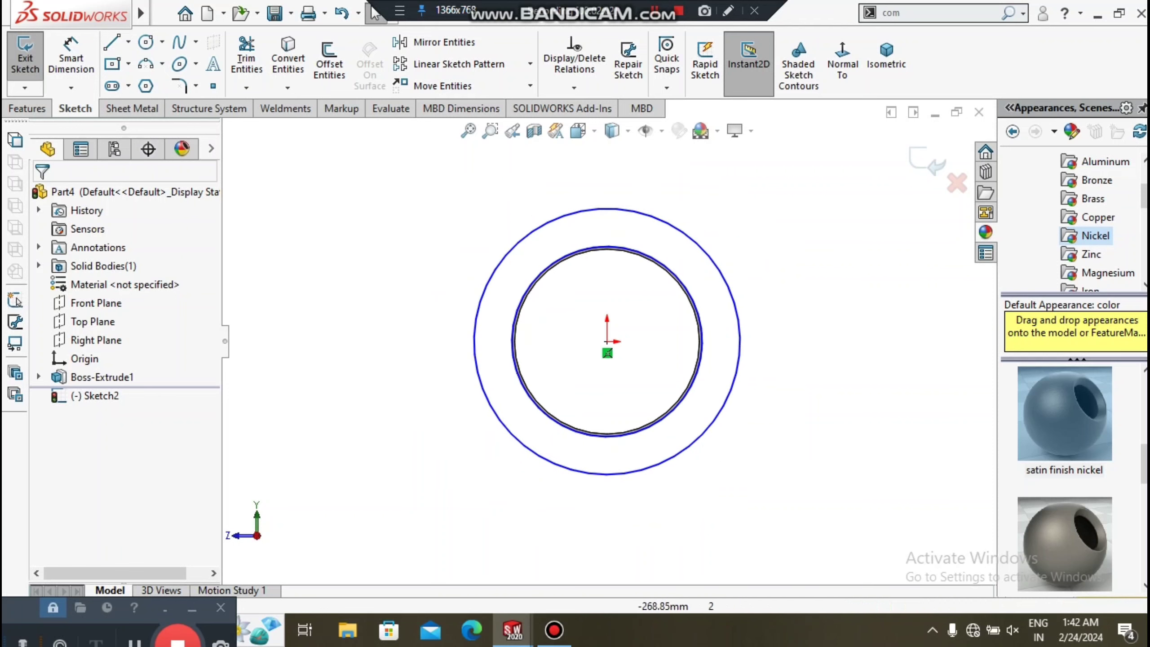
- Dimension the outer circle to Ø180 mm
{"action": "left_click", "coordinate": [71, 55]}
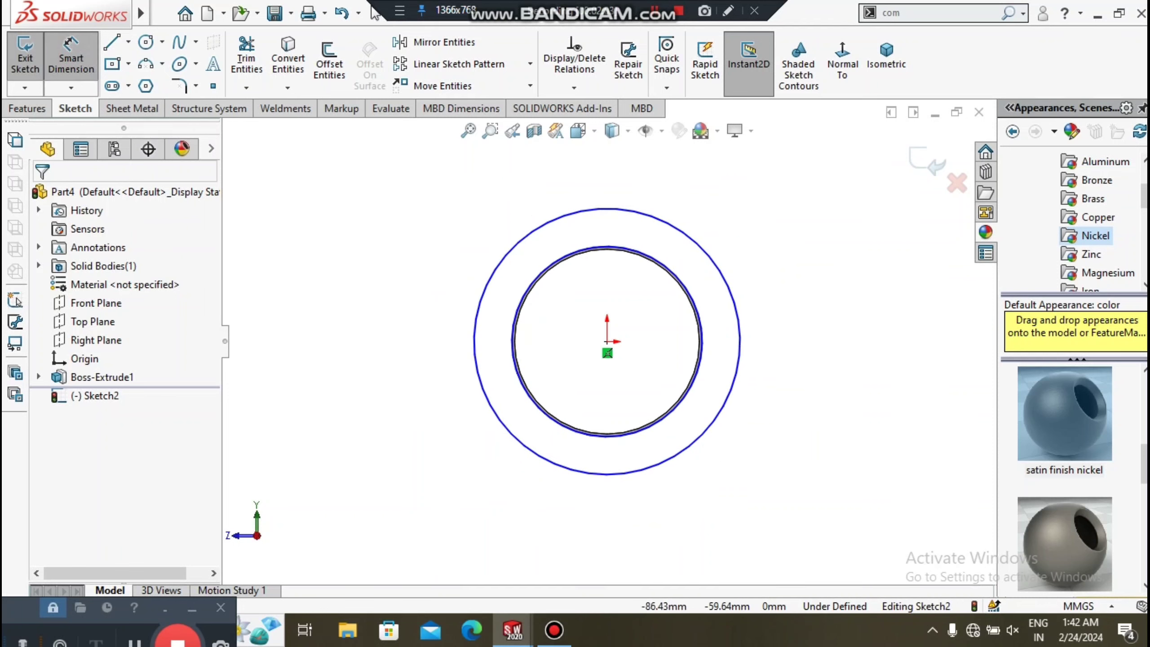
{"action": "left_click", "coordinate": [495, 419]}
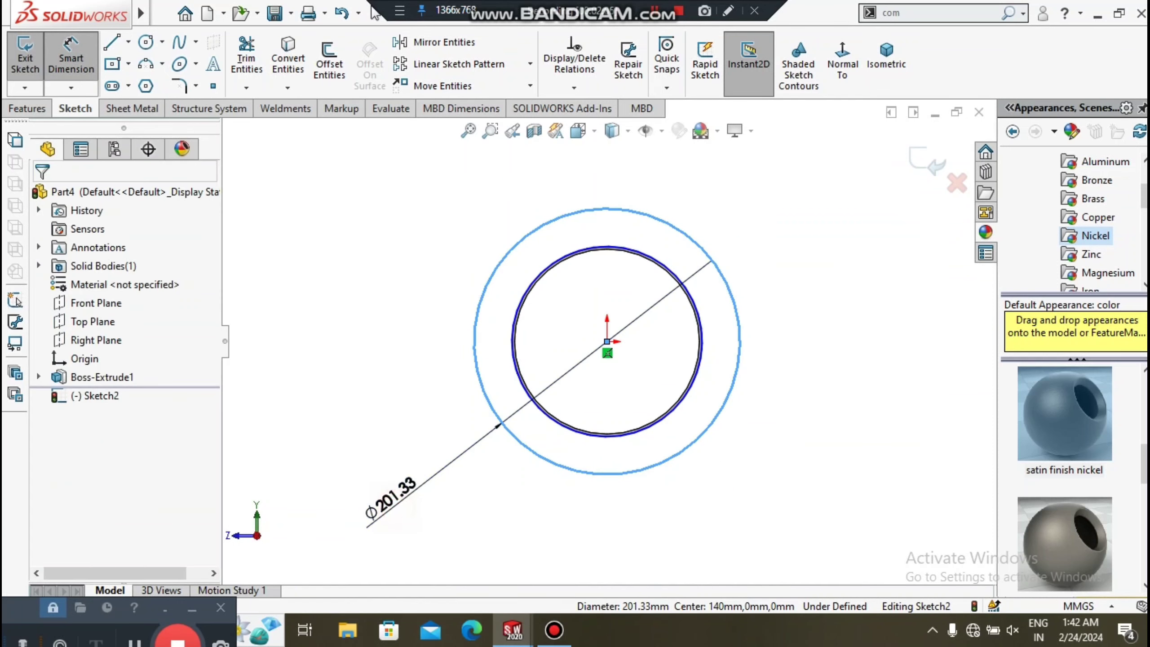
{"action": "left_click", "coordinate": [390, 498]}
{"action": "type", "text": "180"}
{"action": "key", "text": "Tab"}
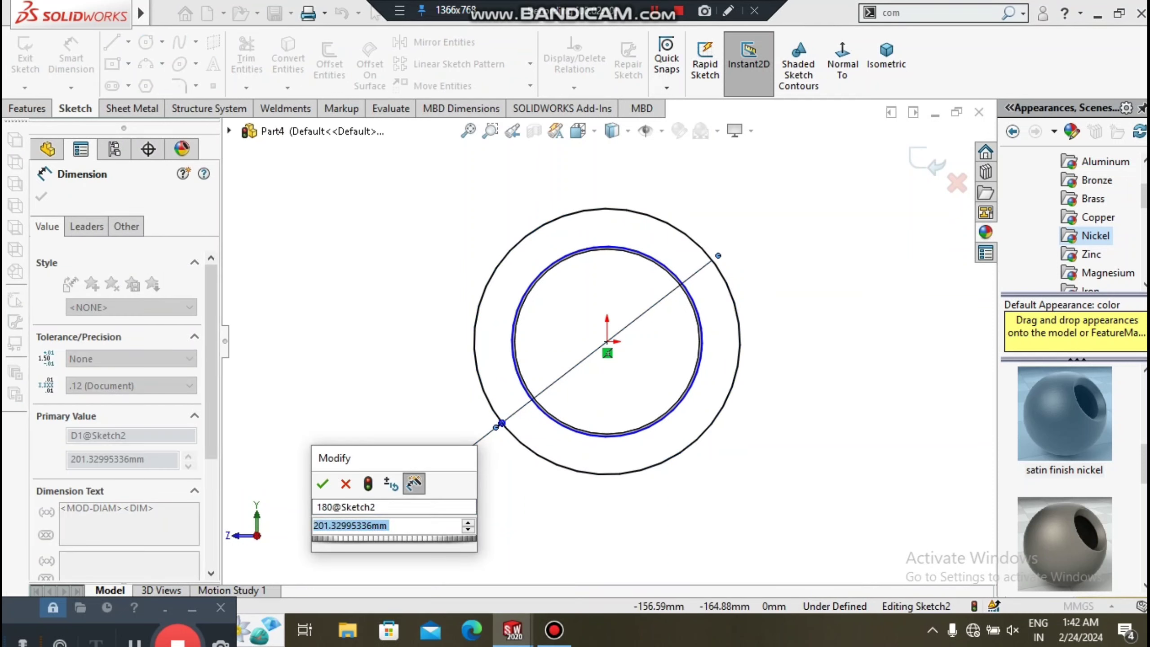
{"action": "type", "text": "180"}
{"action": "key", "text": "Return"}
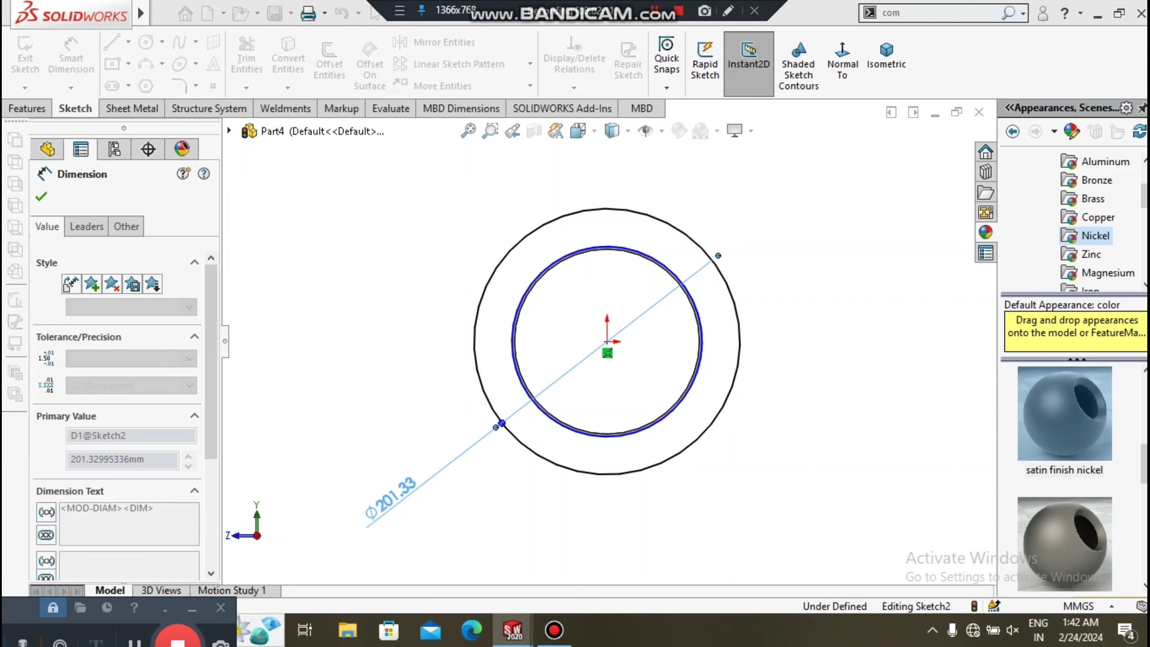
{"action": "left_click", "coordinate": [381, 291]}
{"action": "scroll", "coordinate": [480, 281], "scroll_direction": "down", "scroll_amount": 5}
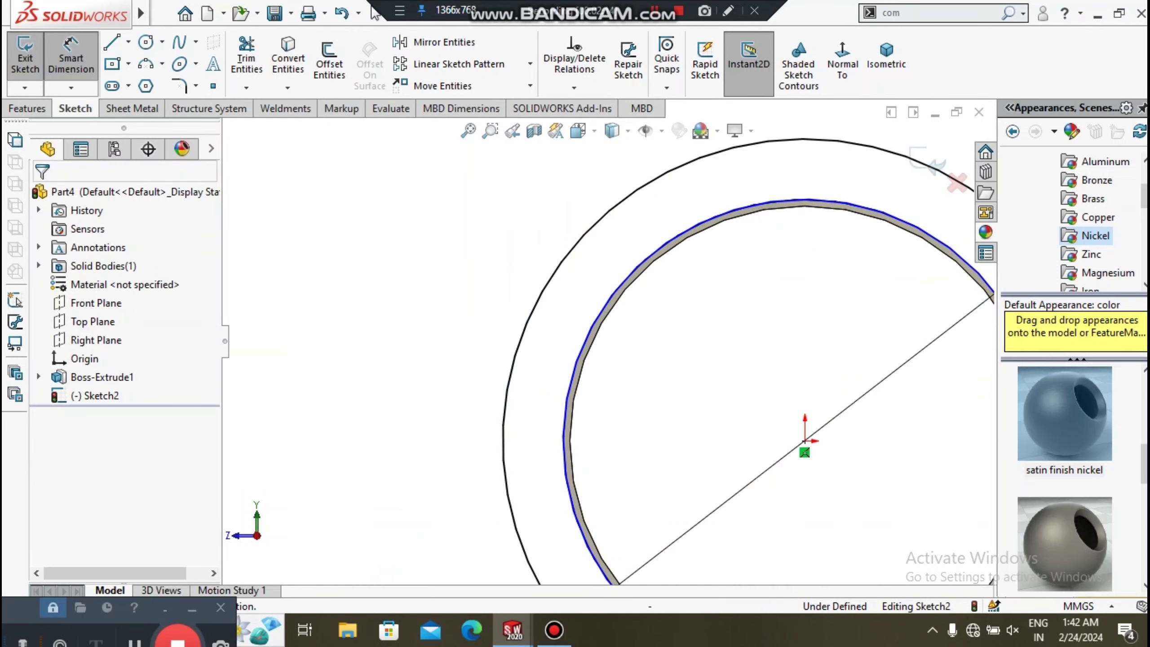
{"action": "scroll", "coordinate": [607, 341], "scroll_direction": "up", "scroll_amount": 5}
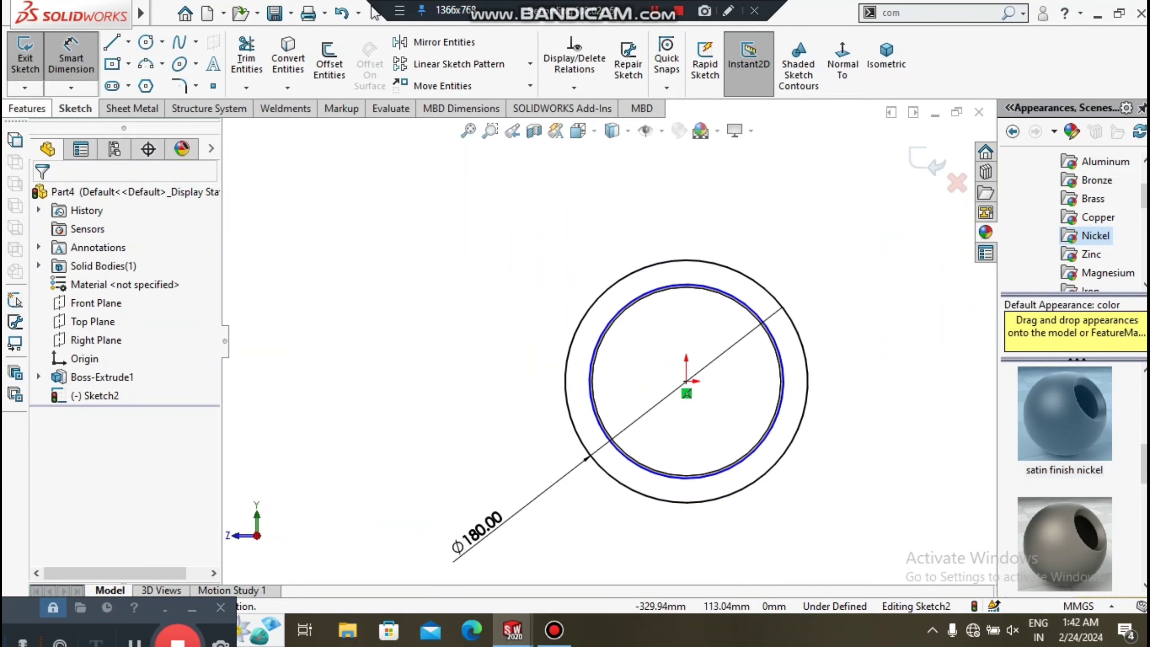
{"action": "left_click", "coordinate": [27, 108]}
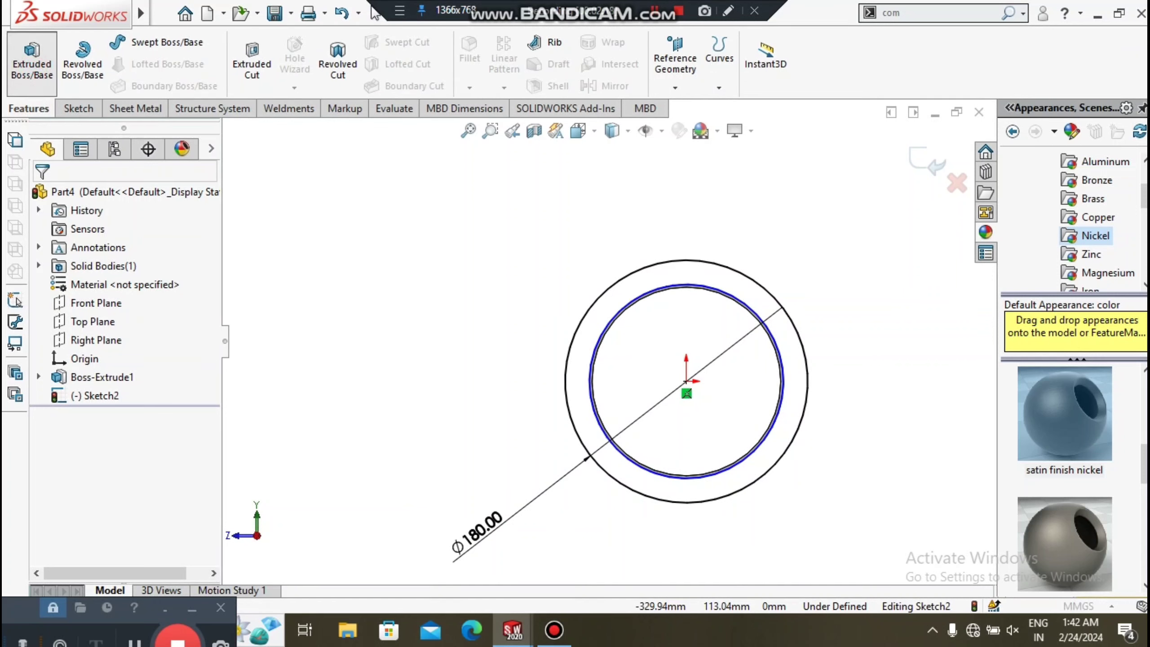
- Extrude the Ø180 ring 5 mm blind to form the flange, Boss-Extrude2
{"action": "left_click", "coordinate": [32, 59]}
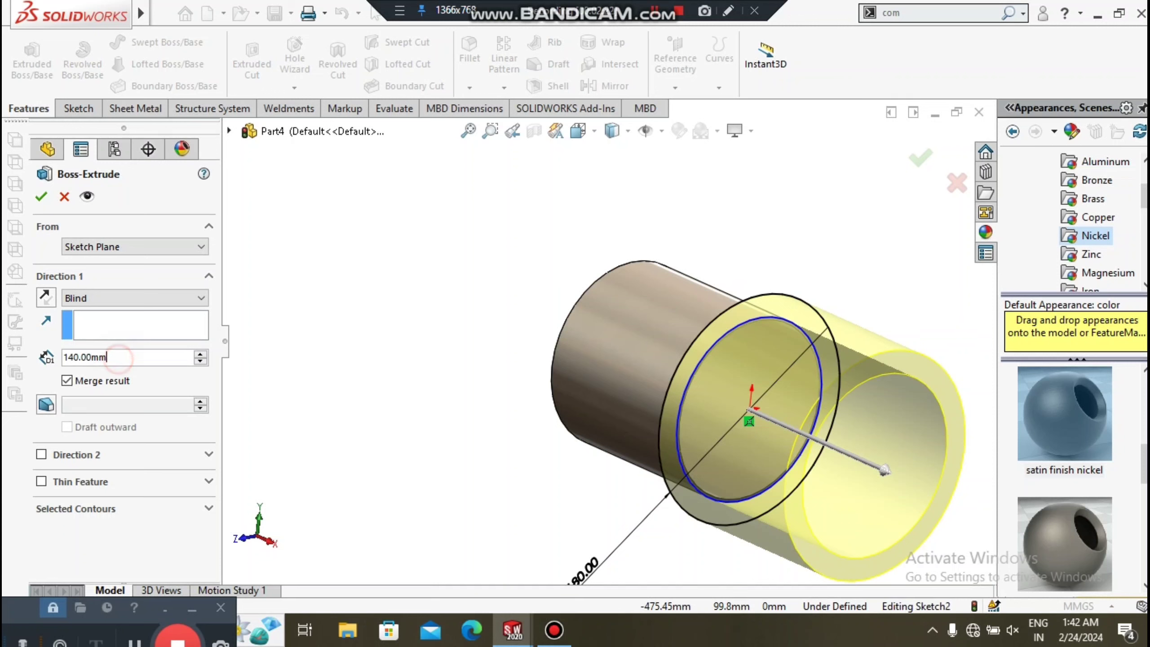
{"action": "key", "text": "BackSpace"}
{"action": "key", "text": "BackSpace"}
{"action": "key", "text": "BackSpace"}
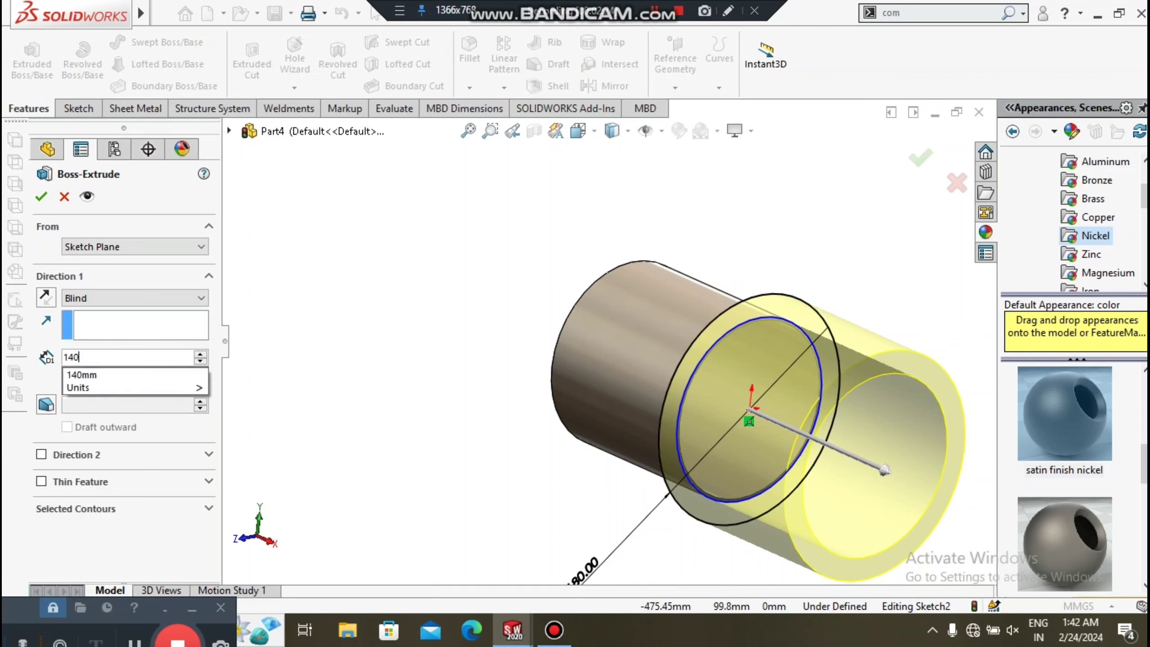
{"action": "key", "text": "BackSpace"}
{"action": "key", "text": "BackSpace"}
{"action": "key", "text": "BackSpace"}
{"action": "type", "text": "5"}
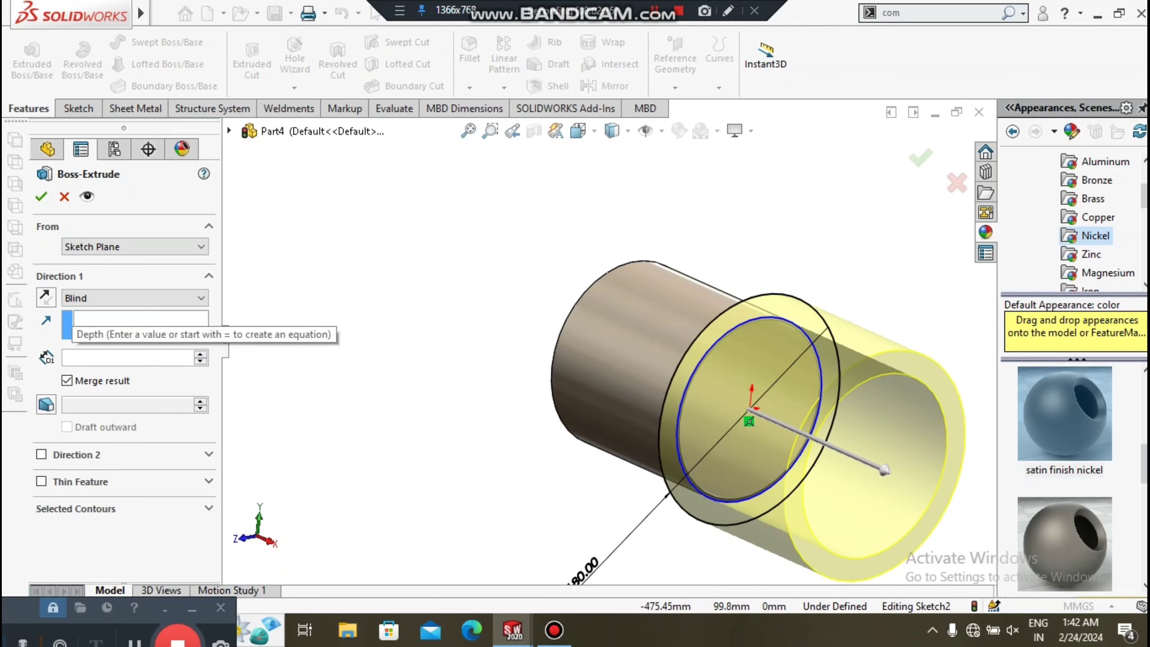
{"action": "key", "text": "Return"}
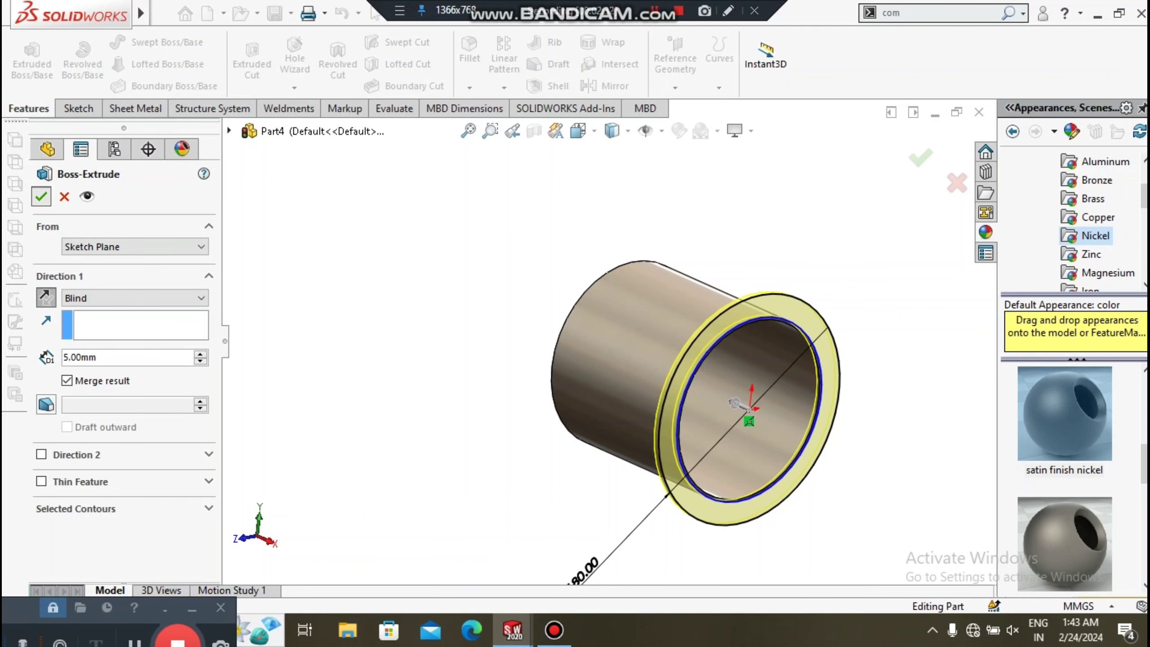
{"action": "left_click", "coordinate": [41, 197]}
{"action": "mouse_move", "coordinate": [783, 308]}
{"action": "middle_mouse_down"}
{"action": "mouse_move", "coordinate": [706, 365]}
{"action": "mouse_move", "coordinate": [707, 317]}
{"action": "middle_mouse_up"}
- Start a sketch on the flange face, viewed normal to it
{"action": "right_click", "coordinate": [717, 268]}
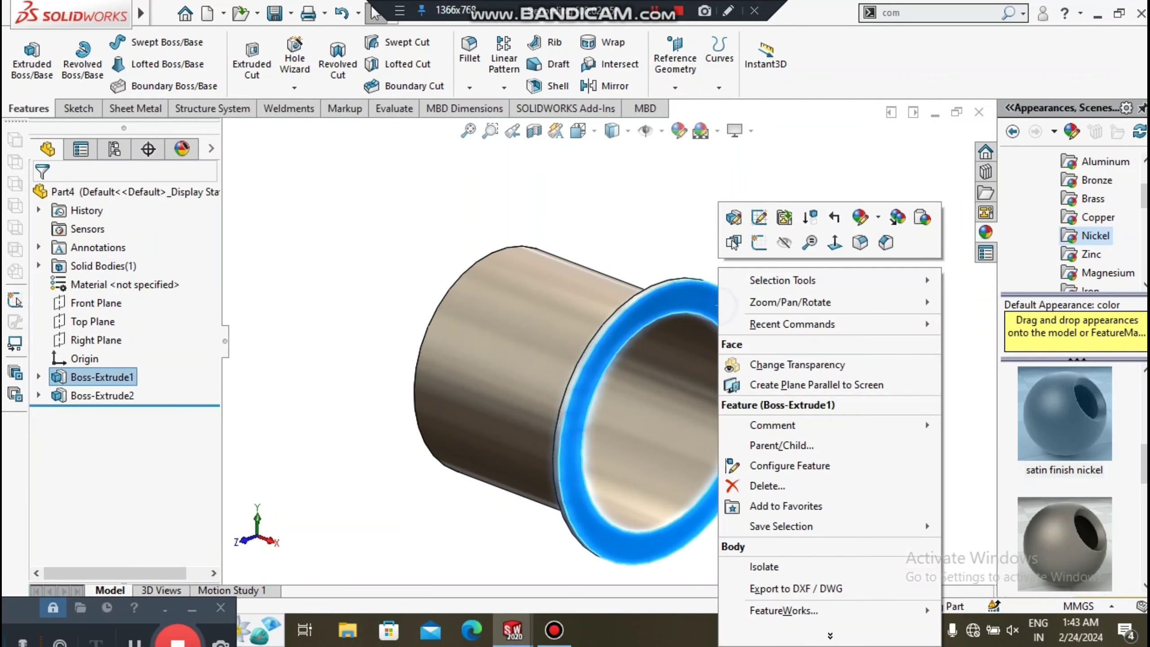
{"action": "left_click", "coordinate": [758, 243]}
{"action": "left_click", "coordinate": [843, 59]}
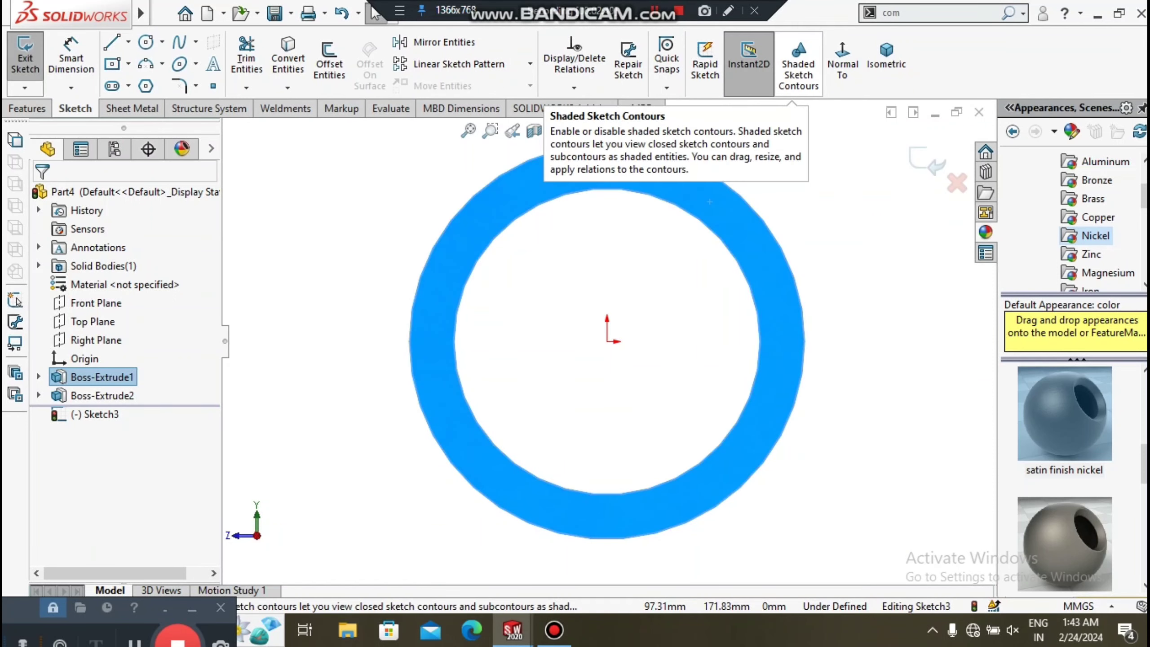
{"action": "key", "text": "Escape"}
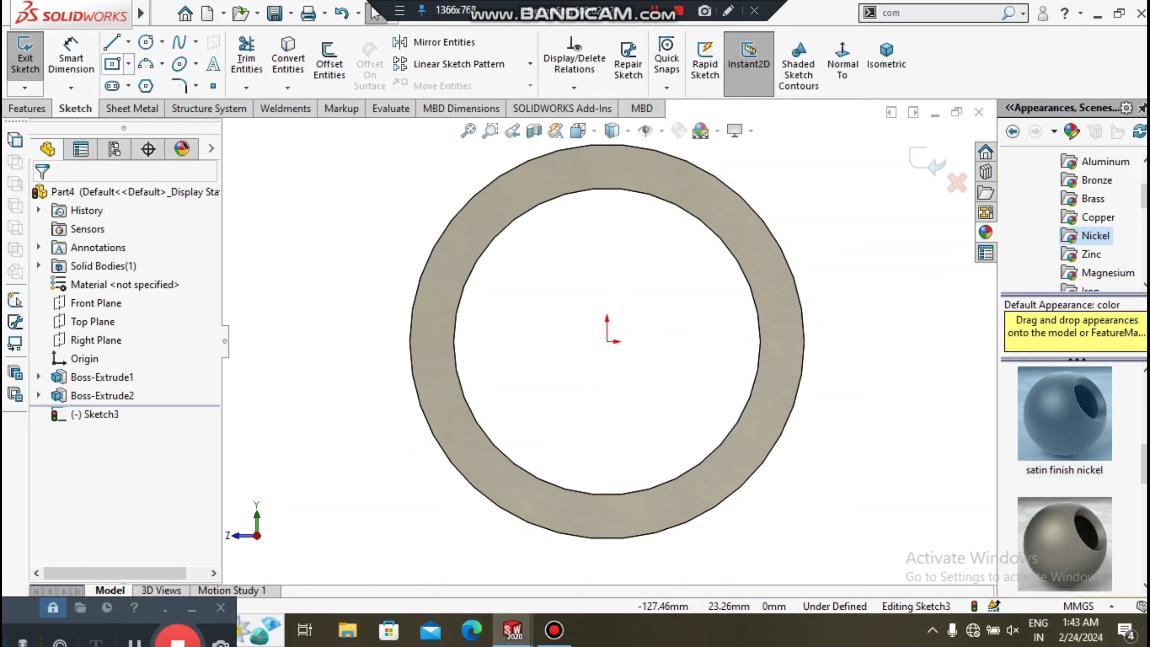
- Draw an origin-centred circle on the flange and dimension it to Ø160 mm
{"action": "left_click", "coordinate": [145, 42]}
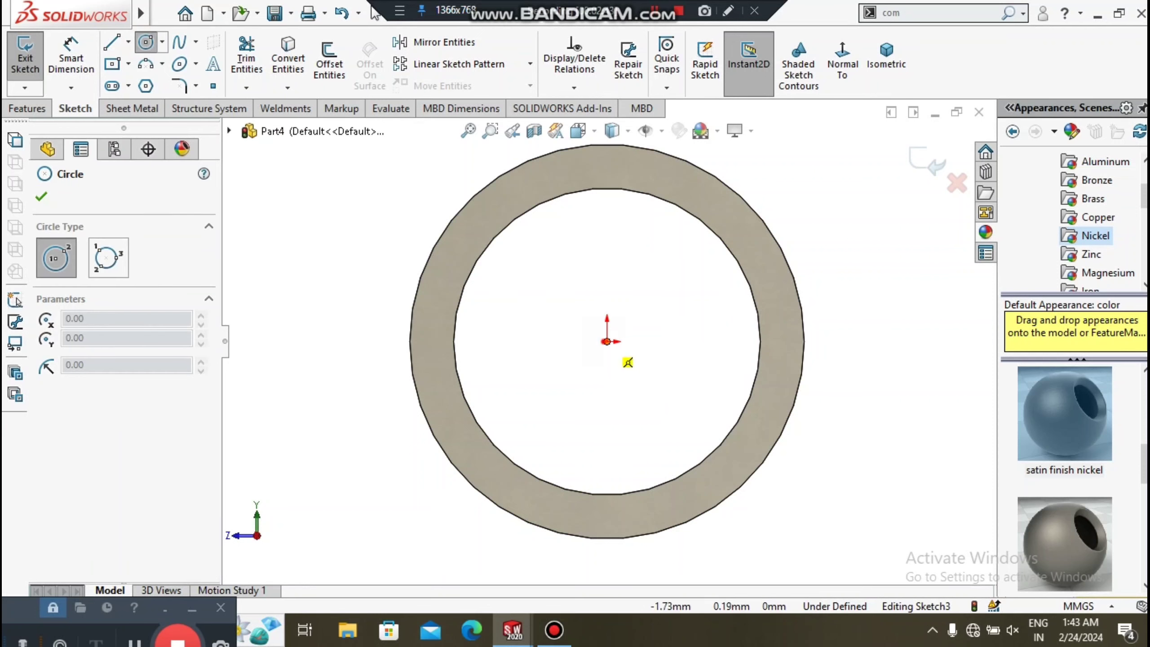
{"action": "left_click", "coordinate": [608, 341]}
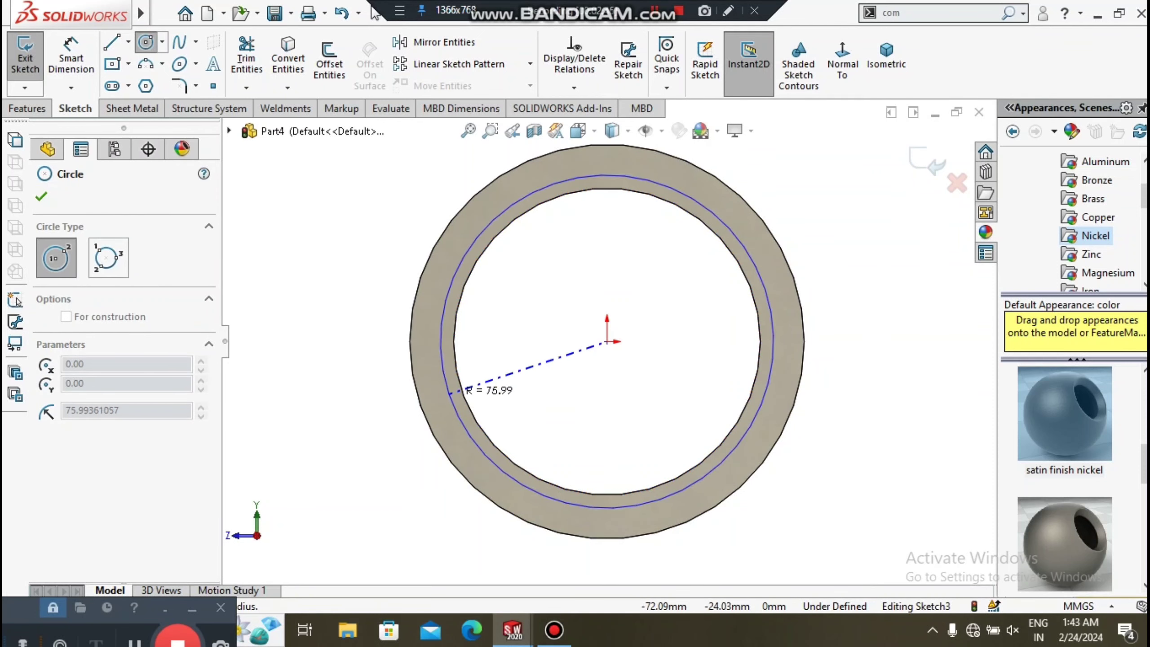
{"action": "left_click", "coordinate": [444, 392]}
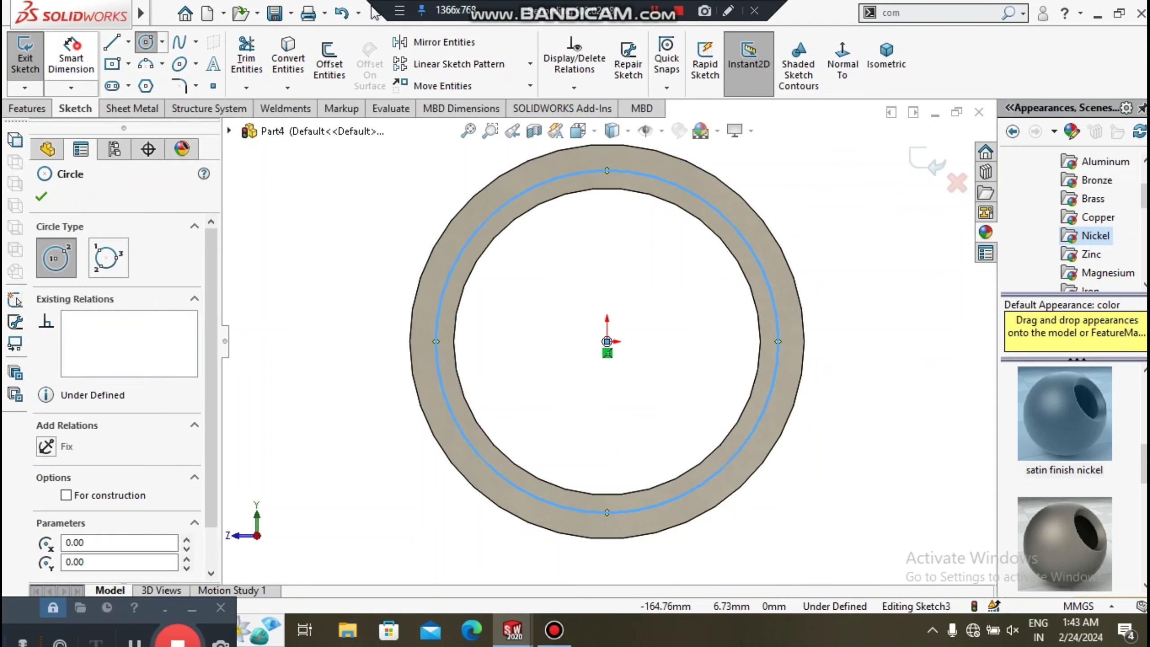
{"action": "left_click", "coordinate": [71, 52]}
{"action": "left_click", "coordinate": [456, 423]}
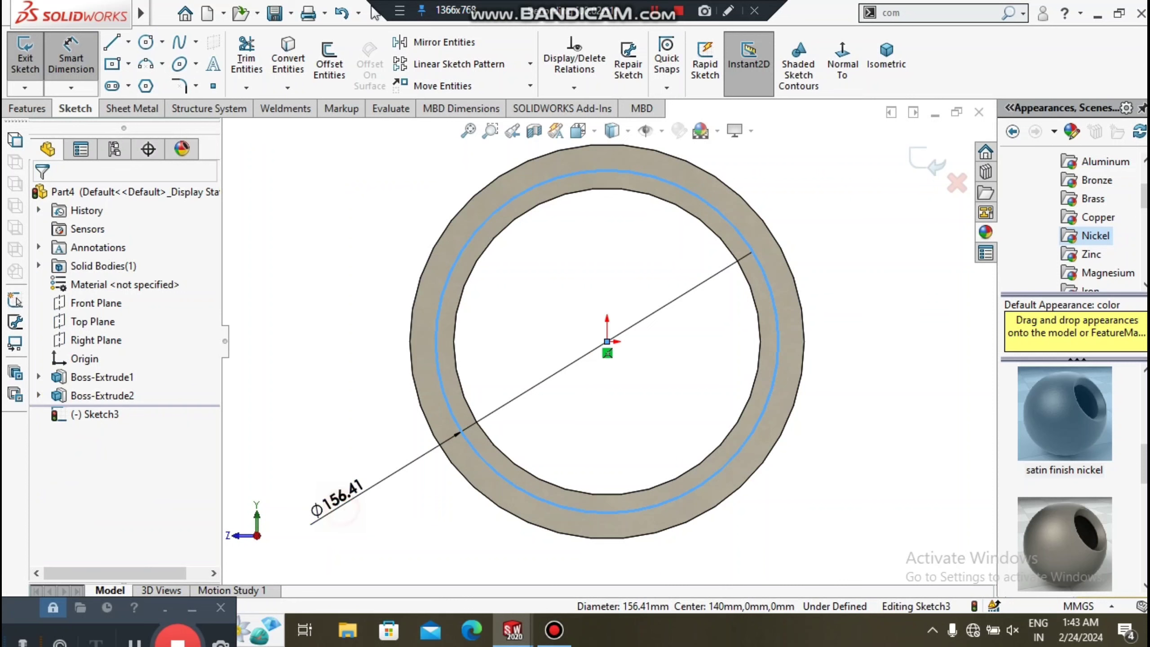
{"action": "left_click", "coordinate": [338, 503]}
{"action": "type", "text": "160"}
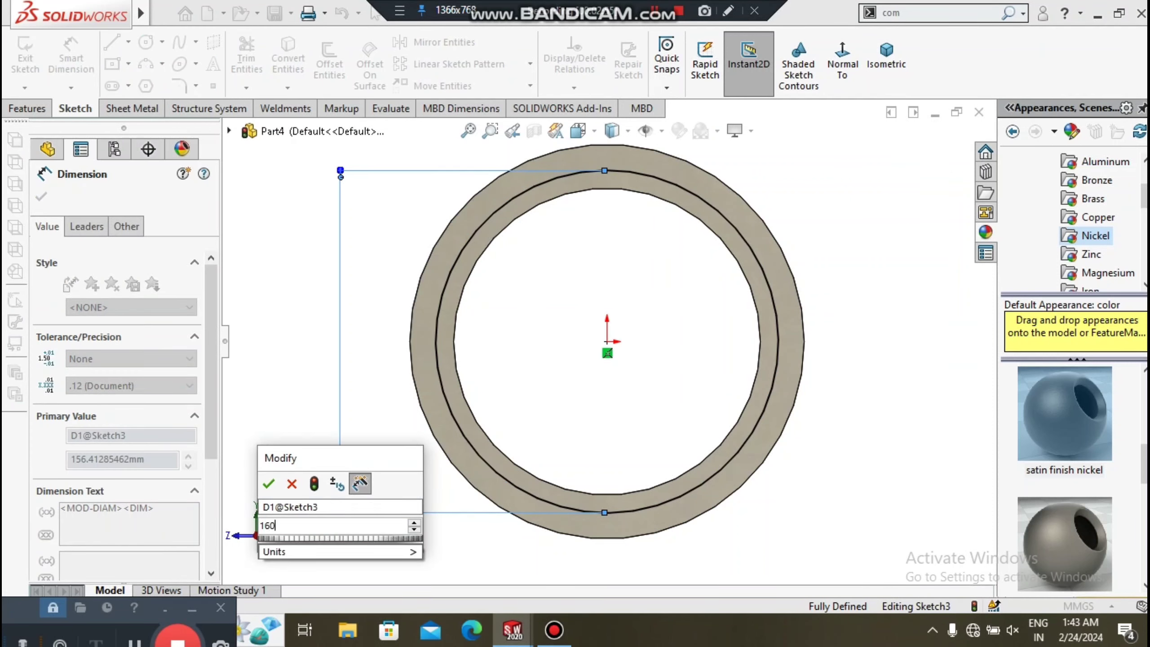
{"action": "key", "text": "Return"}
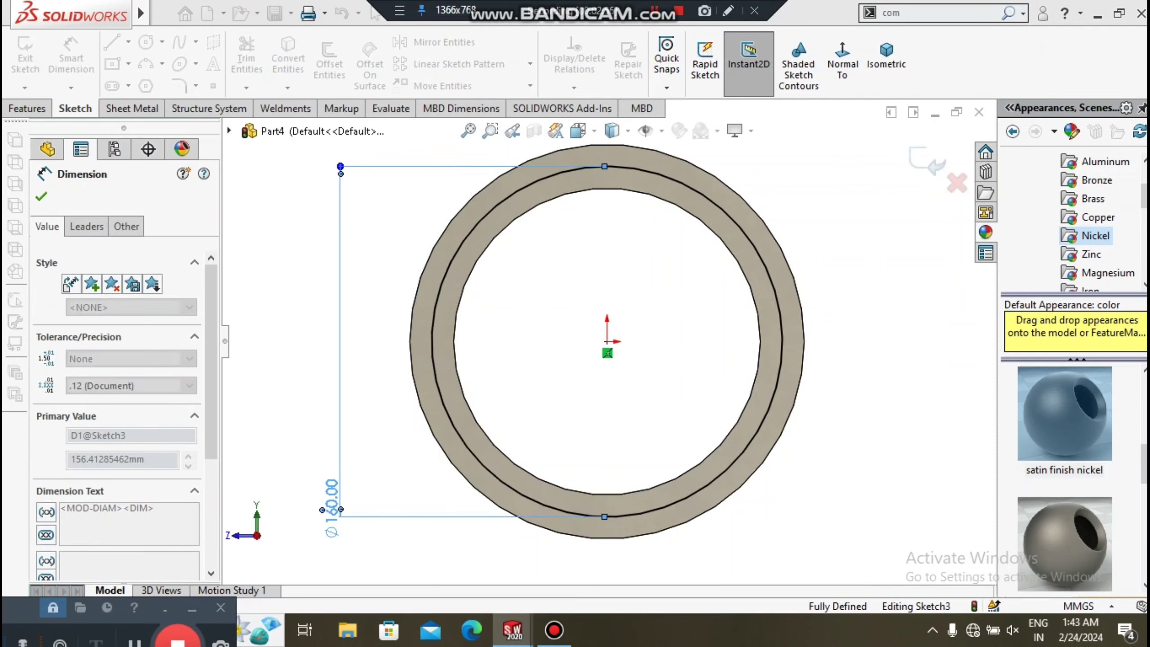
{"action": "left_click", "coordinate": [307, 314]}
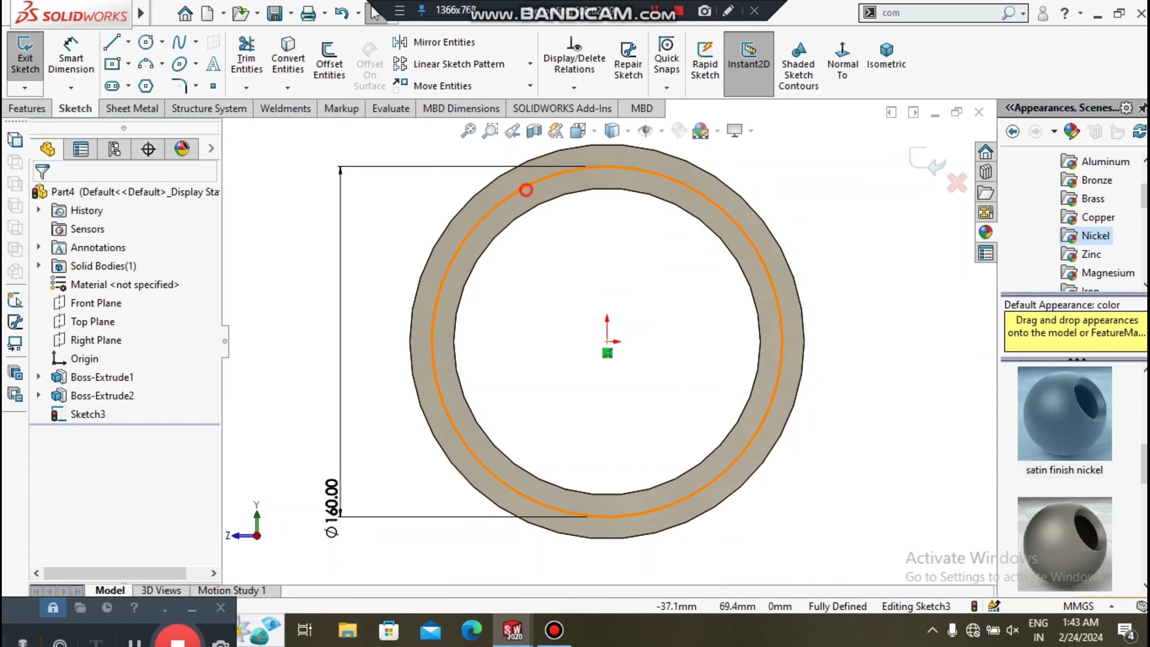
- Convert the Ø160 circle to construction geometry and begin a centerline from the origin
{"action": "left_click", "coordinate": [525, 190]}
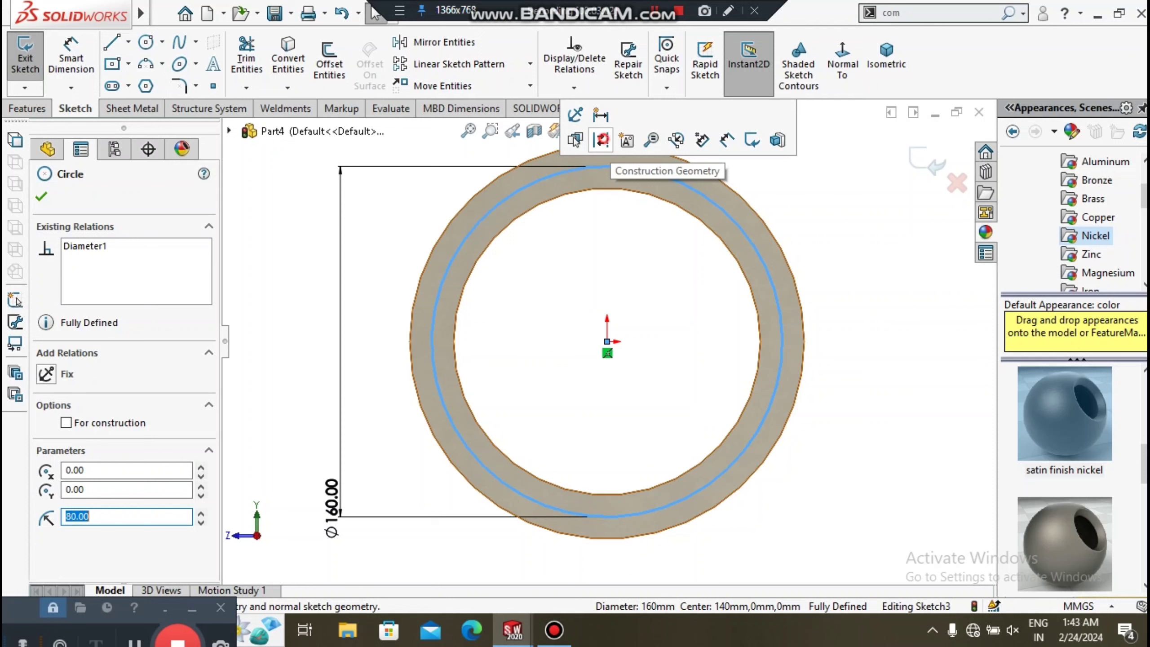
{"action": "left_click", "coordinate": [601, 140]}
{"action": "scroll", "coordinate": [613, 429], "scroll_direction": "up", "scroll_amount": 1}
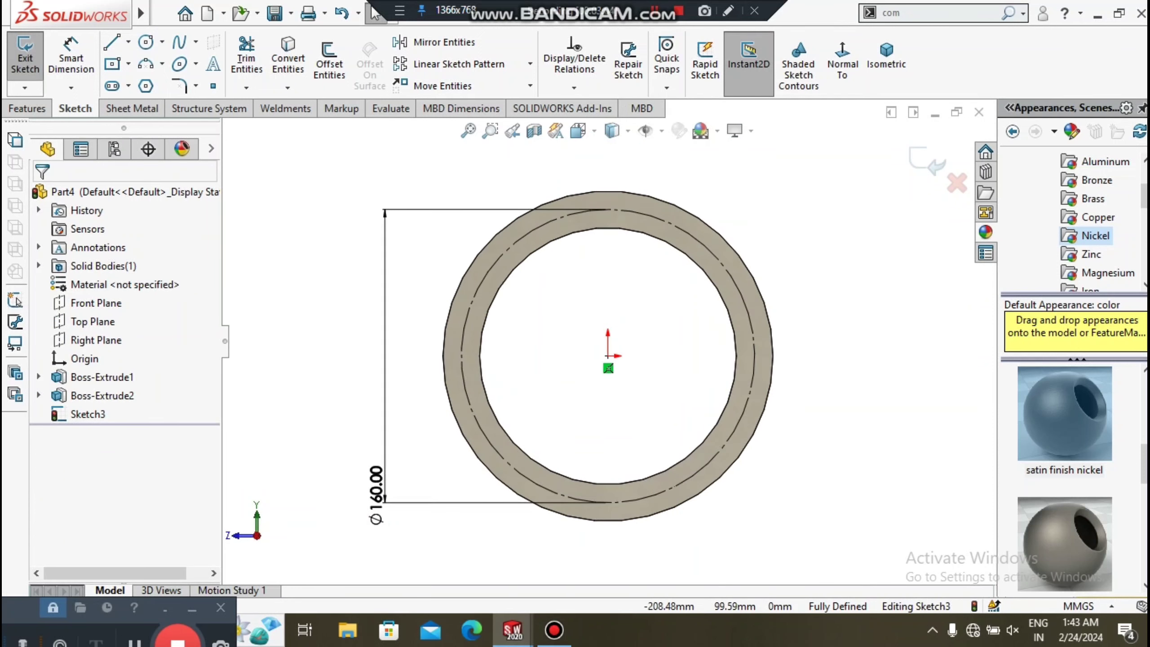
{"action": "left_click", "coordinate": [128, 42]}
{"action": "left_click", "coordinate": [168, 81]}
{"action": "left_click", "coordinate": [608, 356]}
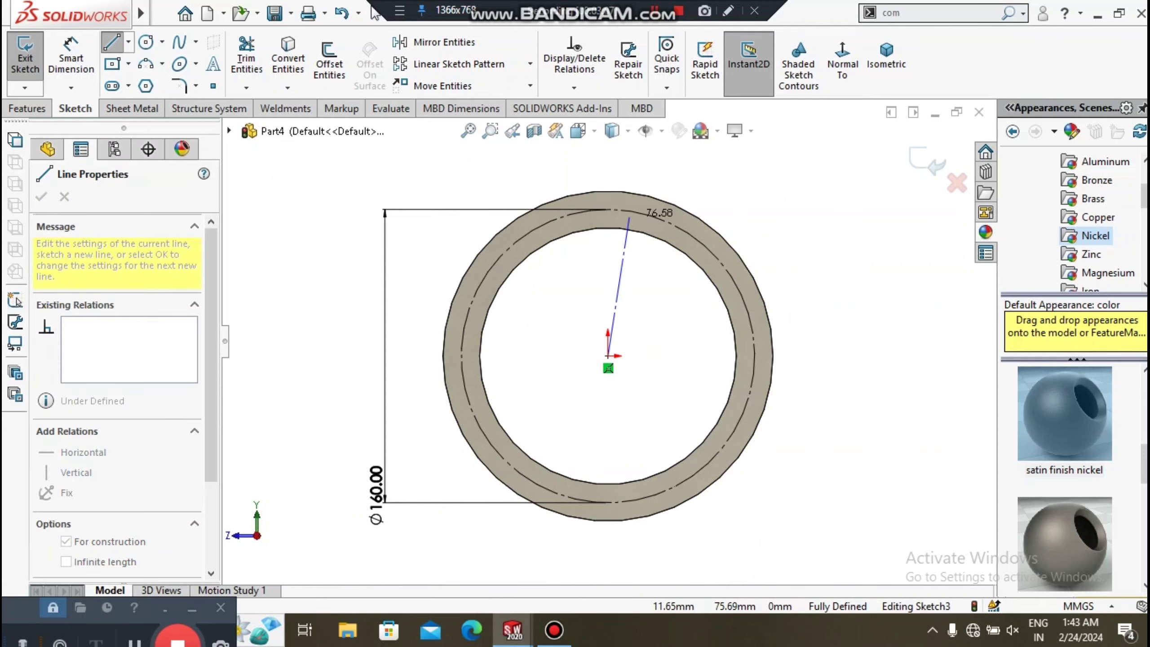
- Finish the vertical centerline at the circle's top quadrant and draw a small circle there
{"action": "left_click", "coordinate": [609, 210]}
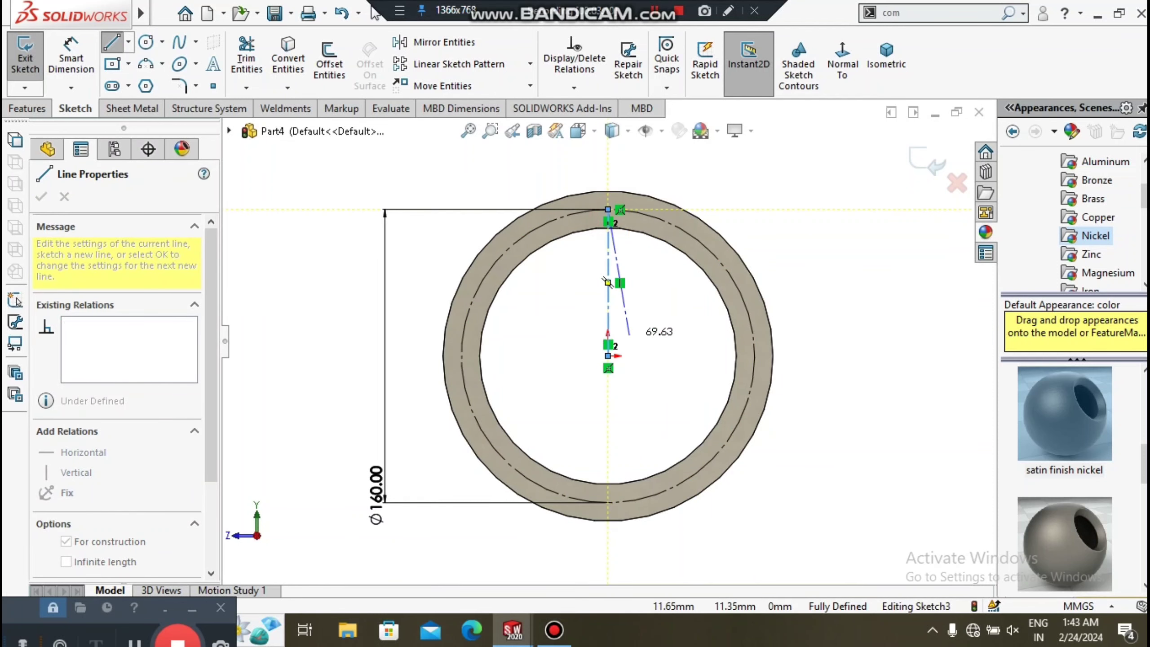
{"action": "key", "text": "Escape"}
{"action": "scroll", "coordinate": [630, 168], "scroll_direction": "down", "scroll_amount": 2}
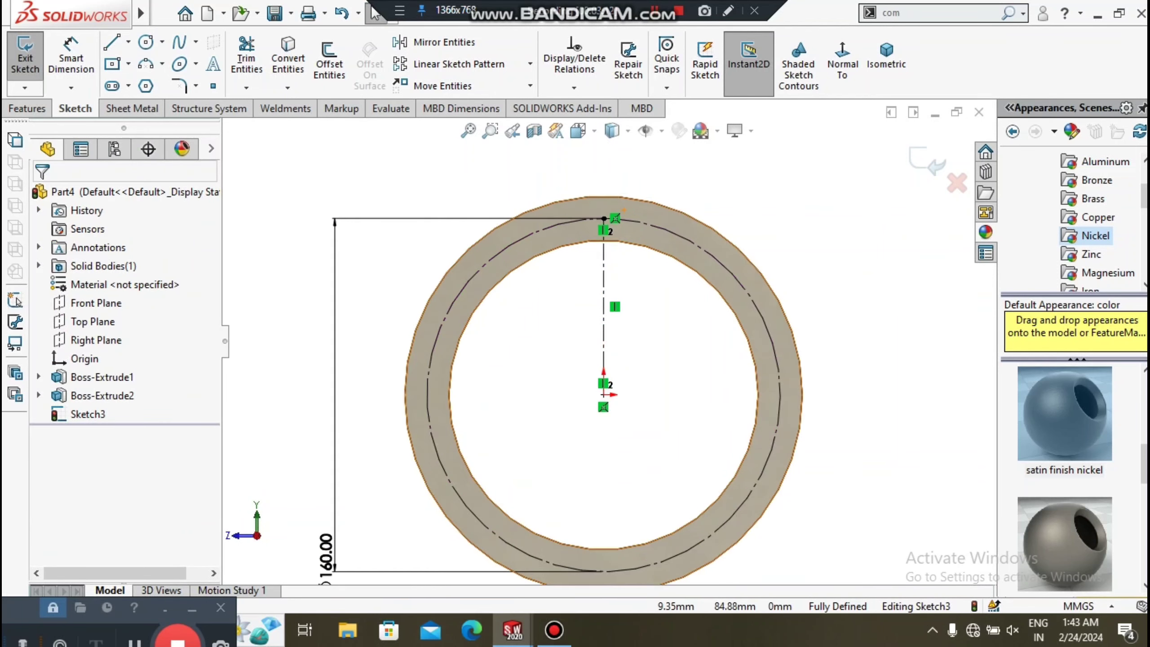
{"action": "scroll", "coordinate": [630, 168], "scroll_direction": "down", "scroll_amount": 1}
{"action": "left_click", "coordinate": [137, 40]}
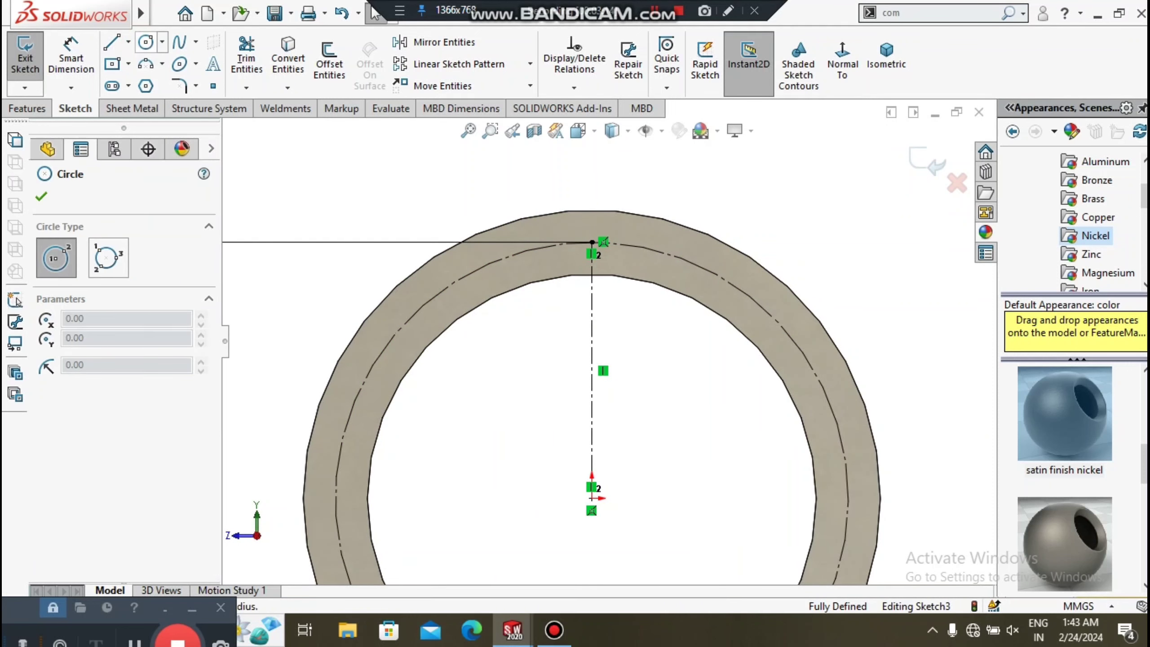
{"action": "left_click", "coordinate": [593, 242]}
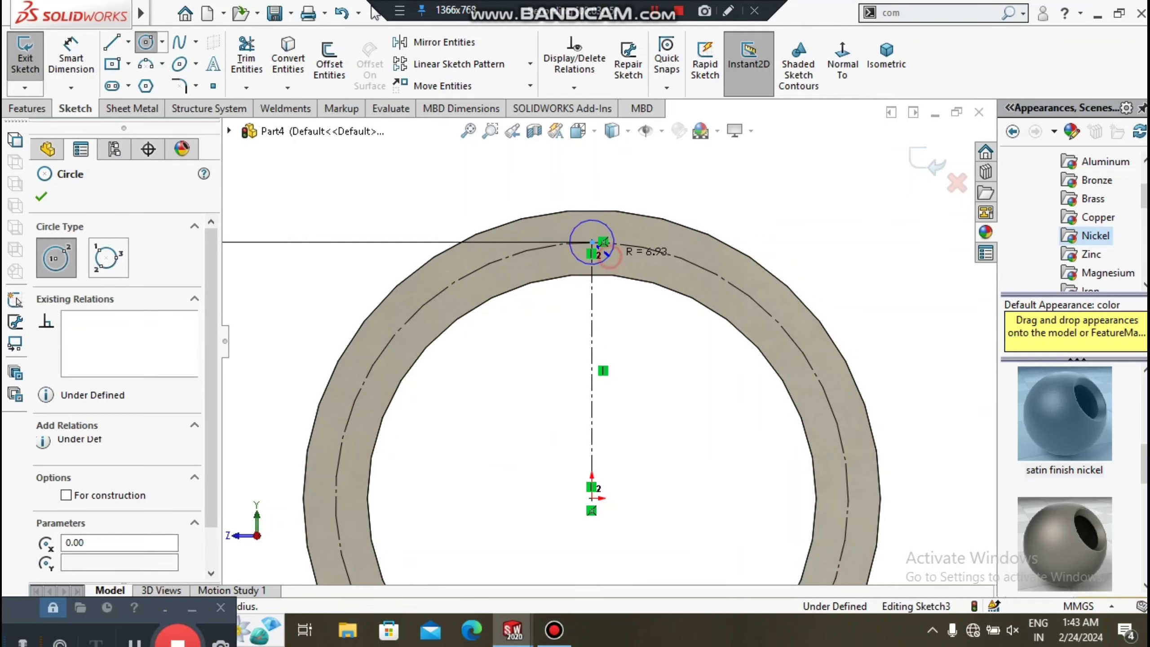
{"action": "left_click", "coordinate": [71, 59]}
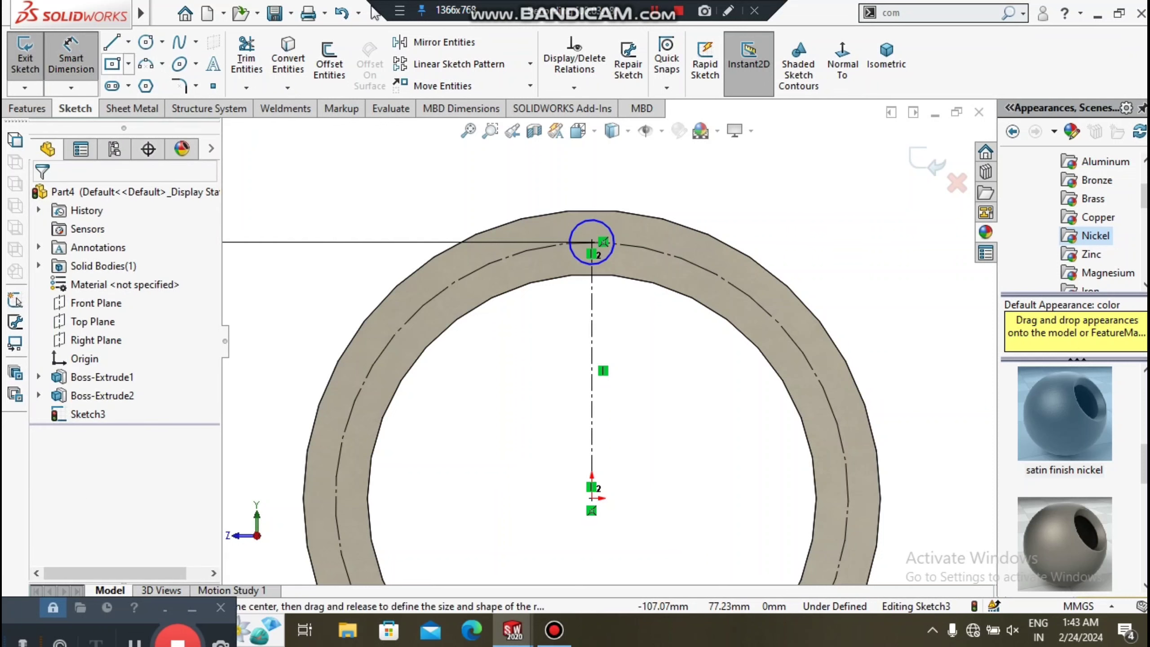
- Dimension the small bolt-hole circle to Ø8.50 mm
{"action": "left_click", "coordinate": [580, 221]}
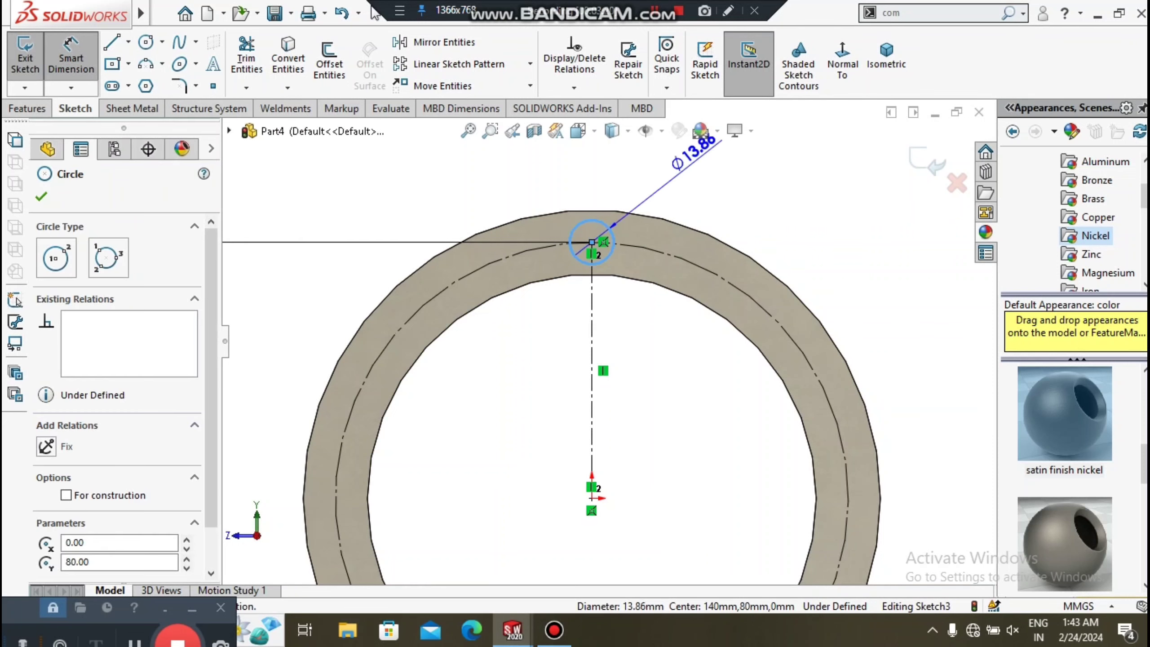
{"action": "left_click", "coordinate": [713, 148]}
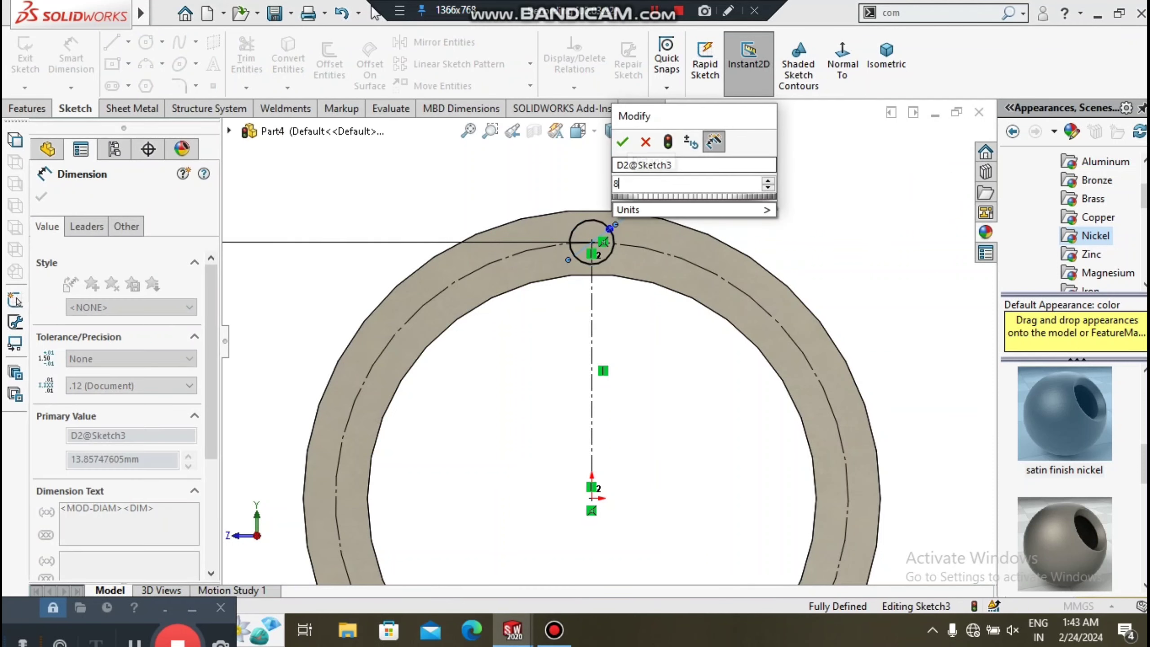
{"action": "type", "text": "8."}
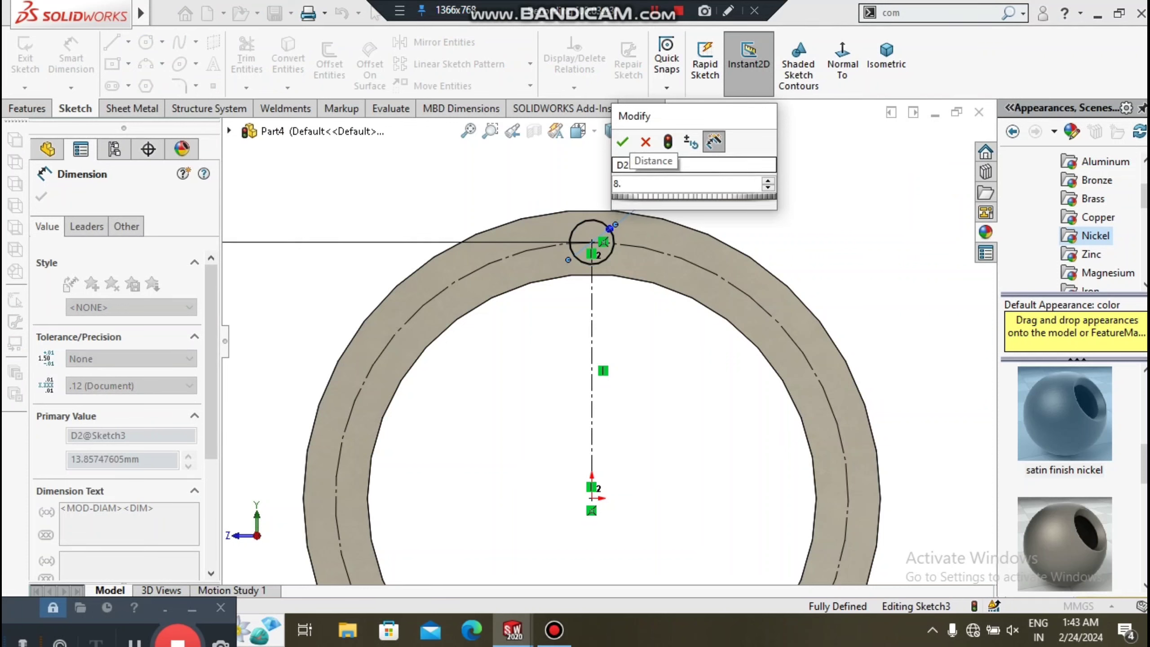
{"action": "type", "text": "5"}
{"action": "key", "text": "Return"}
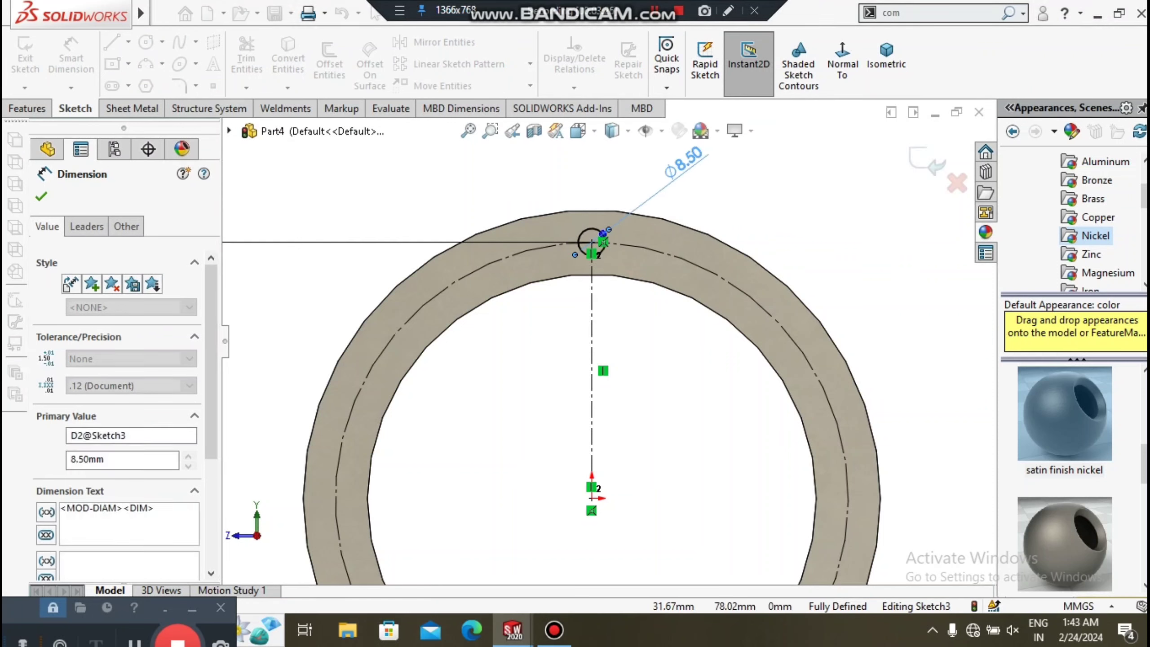
{"action": "left_click", "coordinate": [670, 390]}
{"action": "scroll", "coordinate": [670, 391], "scroll_direction": "up", "scroll_amount": 3}
{"action": "middle_click_drag", "start_coordinate": [598, 430], "coordinate": [583, 374], "text": "ctrl"}
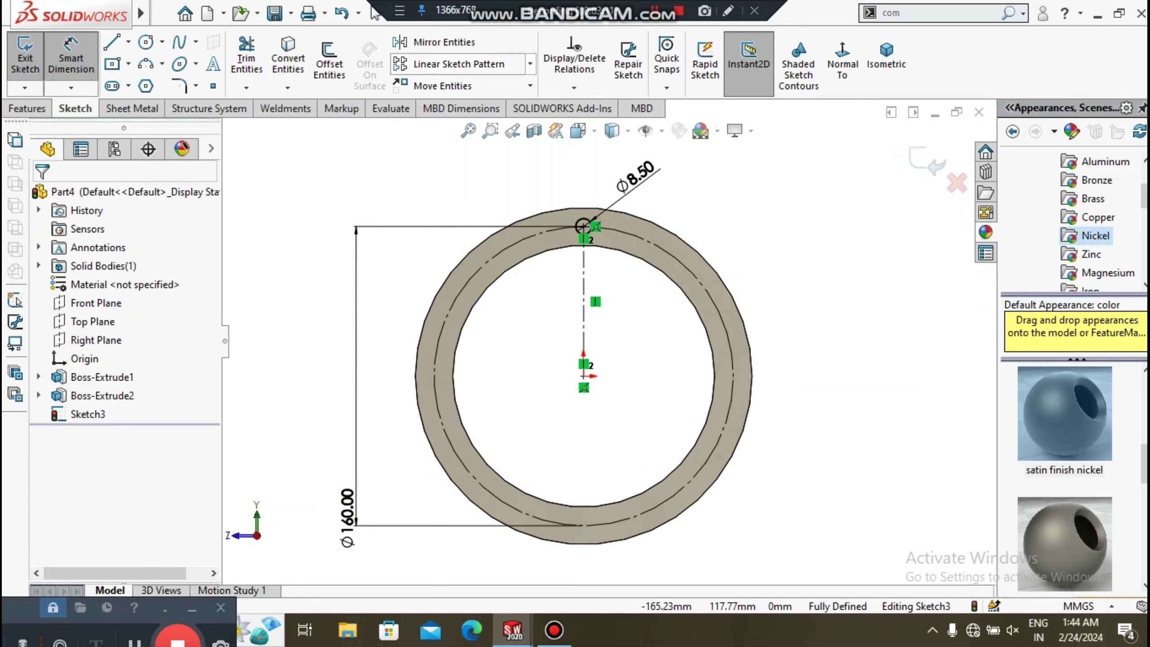
{"action": "left_click", "coordinate": [530, 64]}
- Circular-pattern the Ø8.50 circle into twelve copies around the origin
{"action": "left_click", "coordinate": [469, 105]}
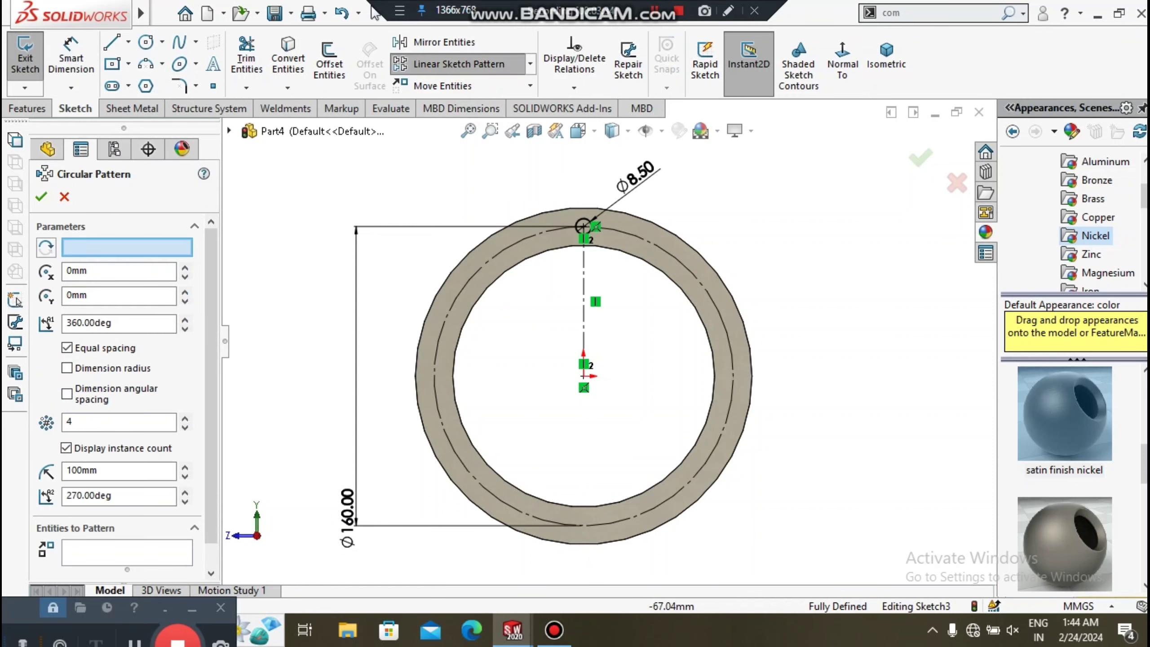
{"action": "left_click", "coordinate": [107, 548]}
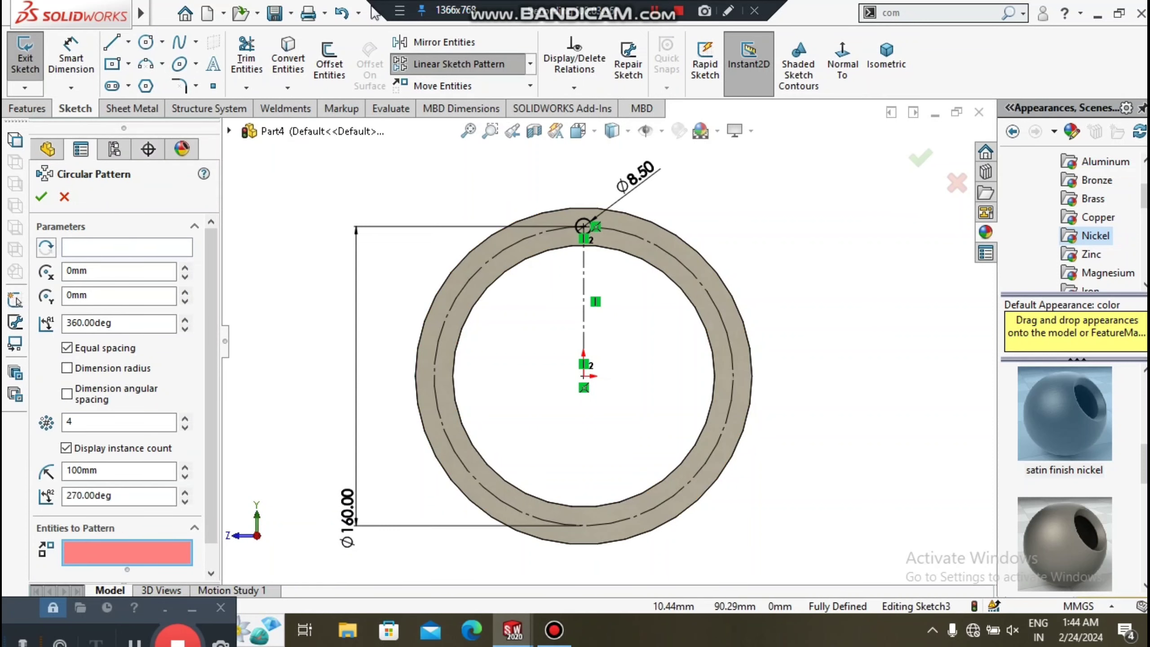
{"action": "left_click", "coordinate": [584, 225]}
{"action": "type", "text": "12"}
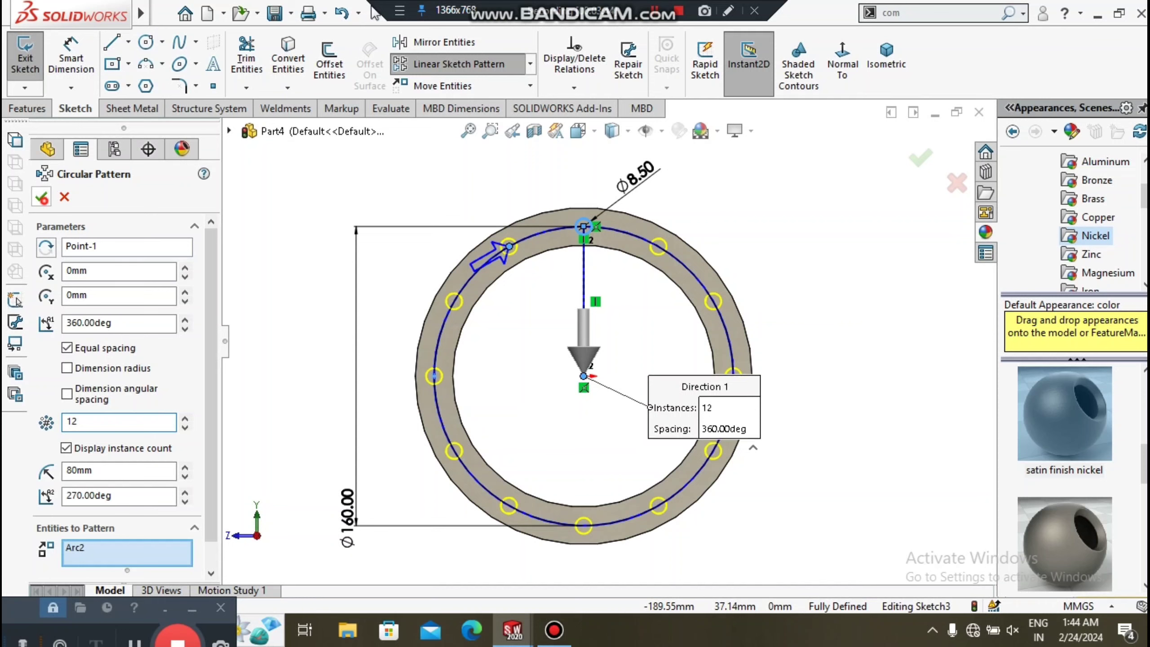
{"action": "left_click", "coordinate": [41, 196]}
{"action": "scroll", "coordinate": [607, 339], "scroll_direction": "up", "scroll_amount": 2}
{"action": "key", "text": "Right"}
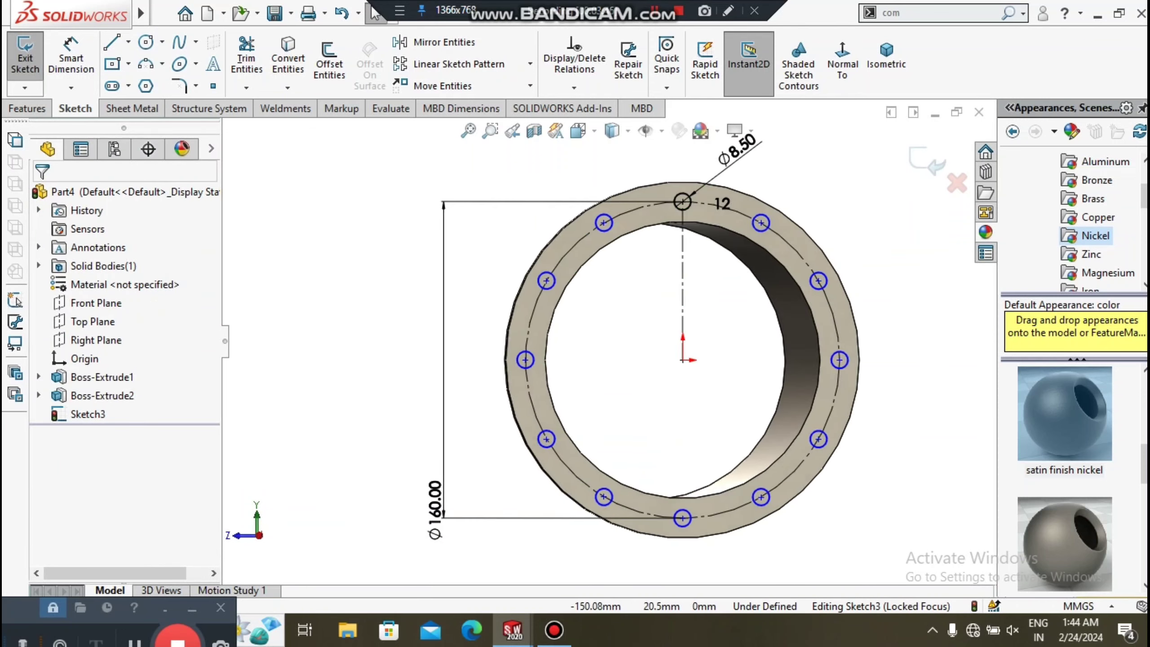
{"action": "key", "text": "Right"}
{"action": "key", "text": "Right"}
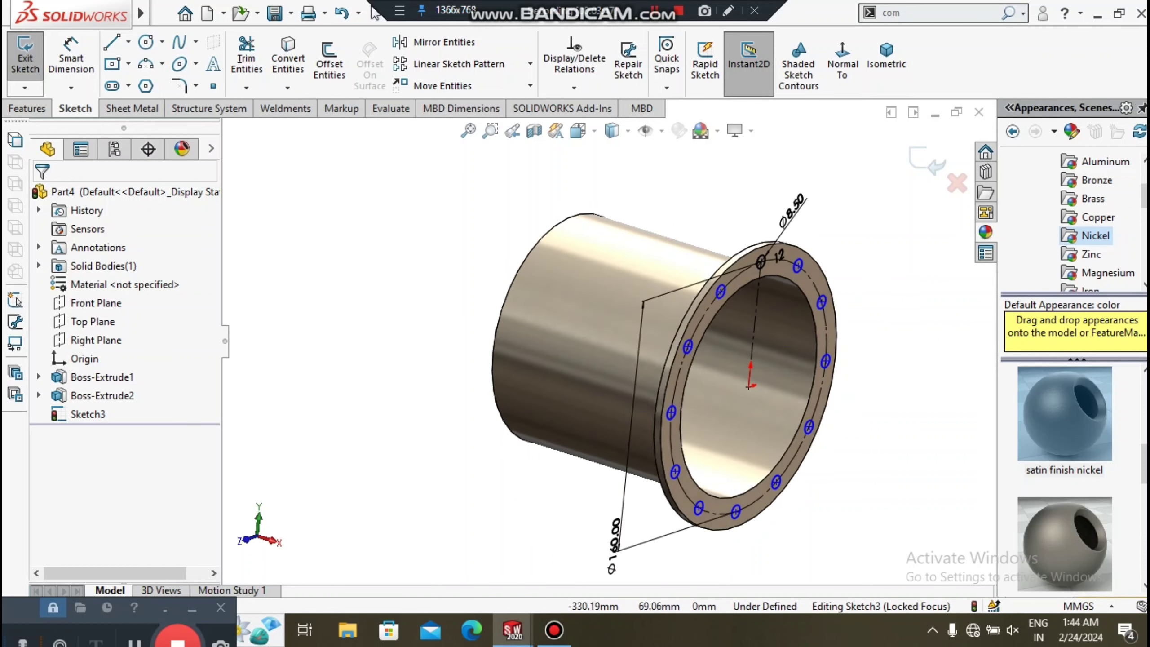
{"action": "key", "text": "Right"}
{"action": "key", "text": "Right"}
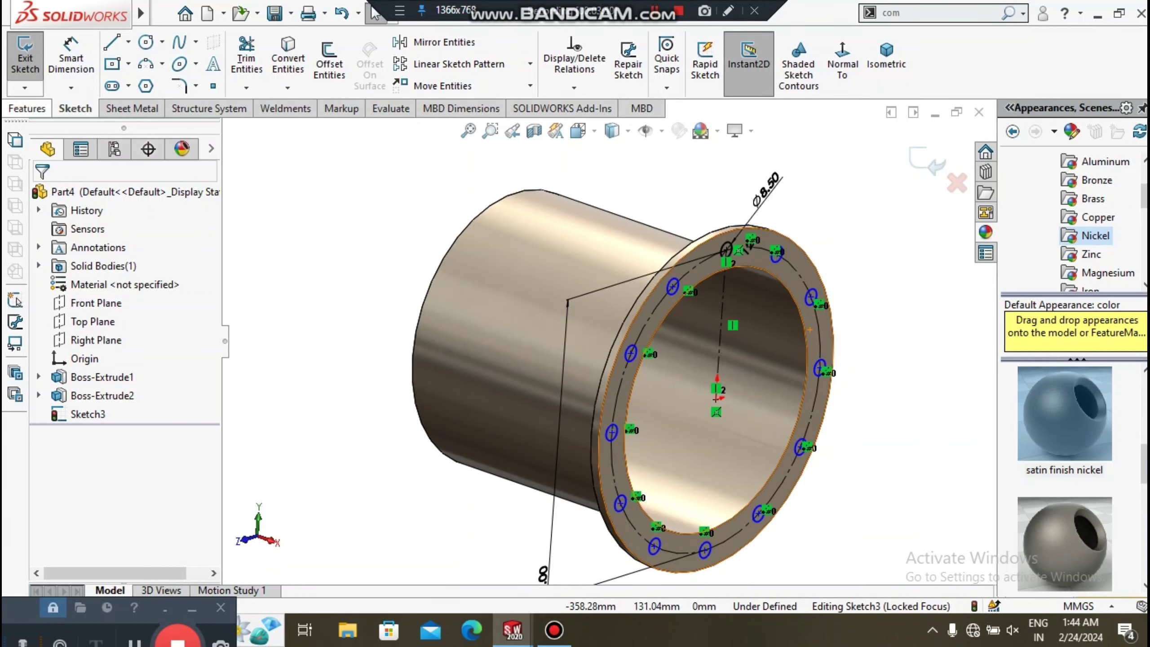
- Cut the twelve circles 5 mm blind into the flange as Cut-Extrude1
{"action": "left_click", "coordinate": [27, 109]}
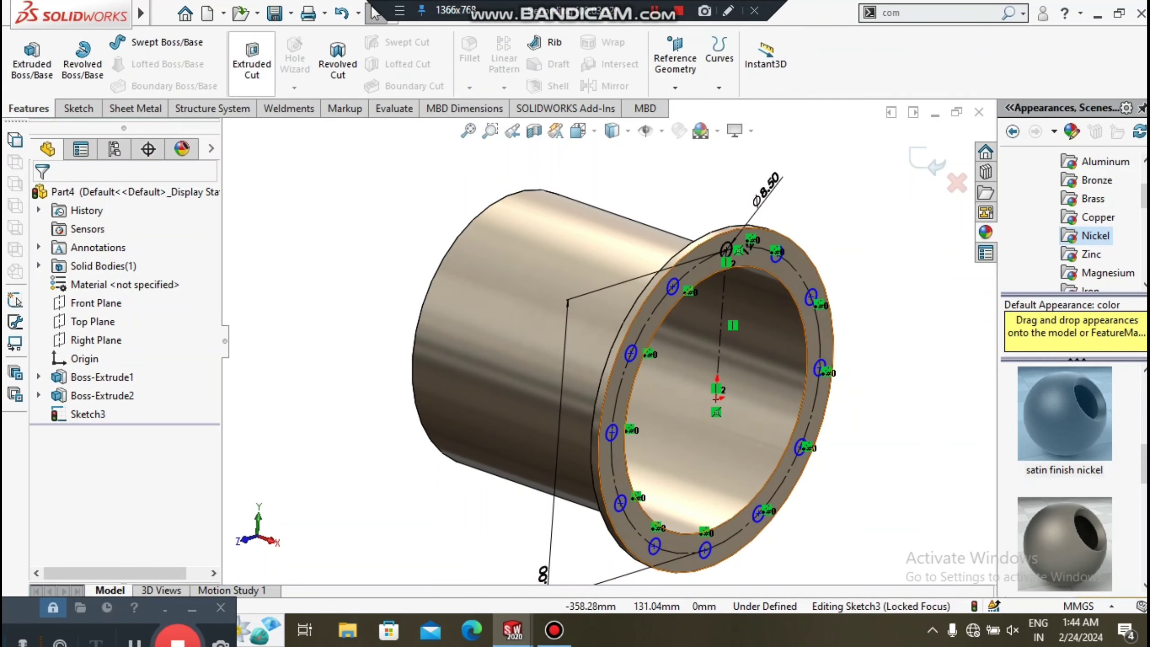
{"action": "left_click", "coordinate": [251, 59]}
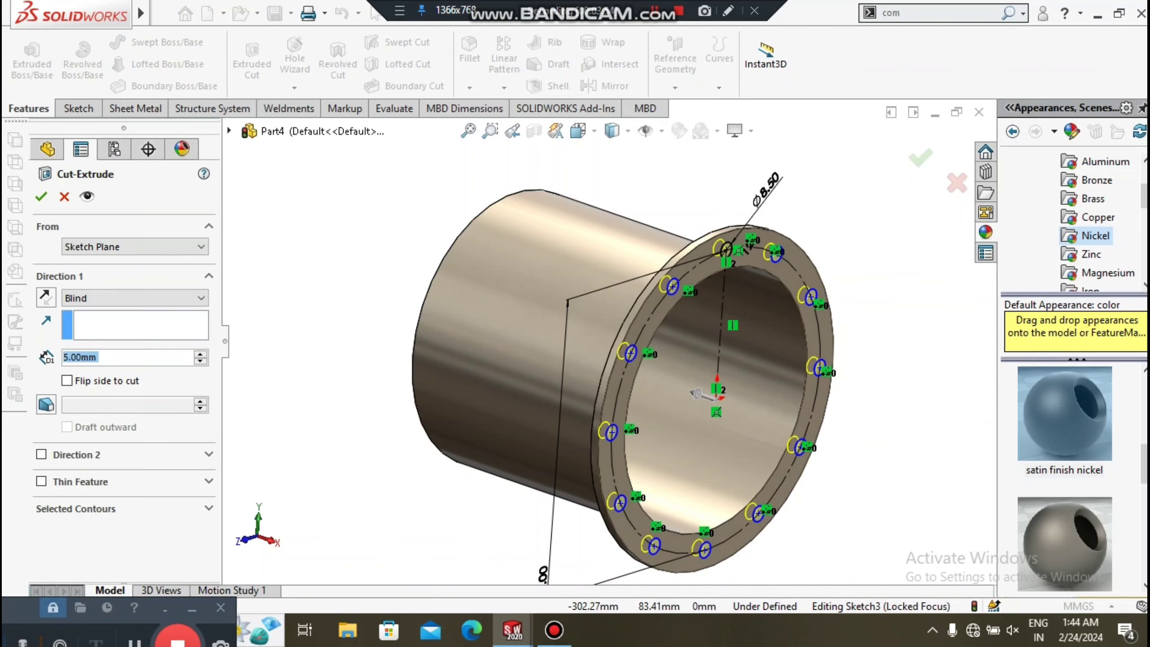
{"action": "left_click", "coordinate": [41, 196]}
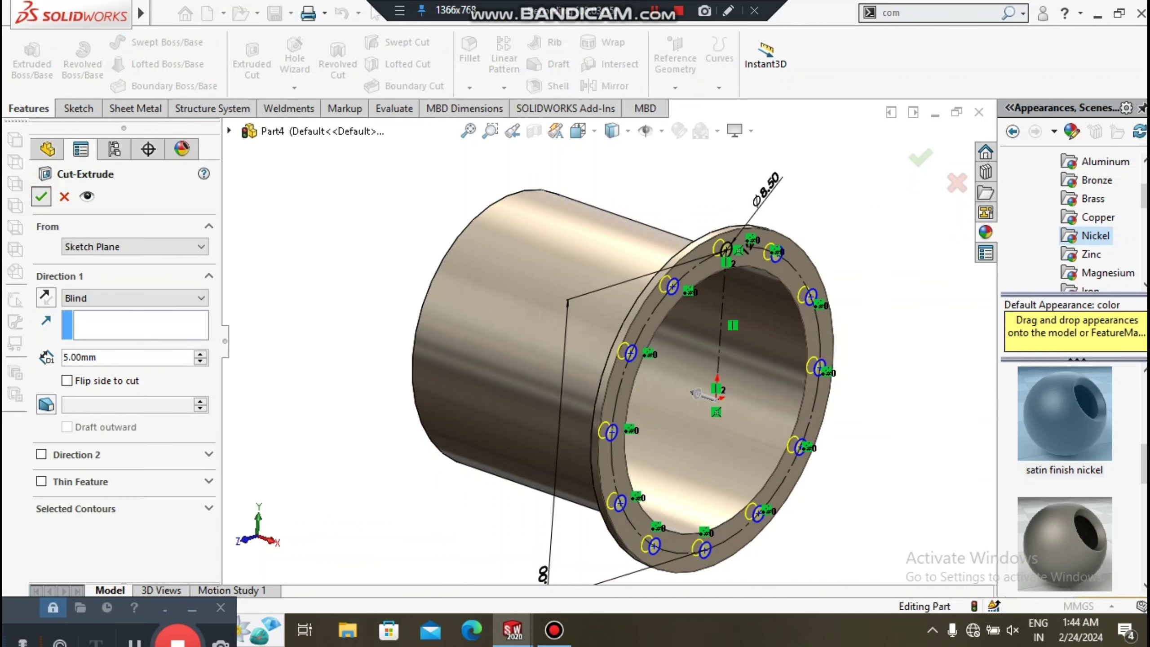
{"action": "left_click", "coordinate": [290, 309]}
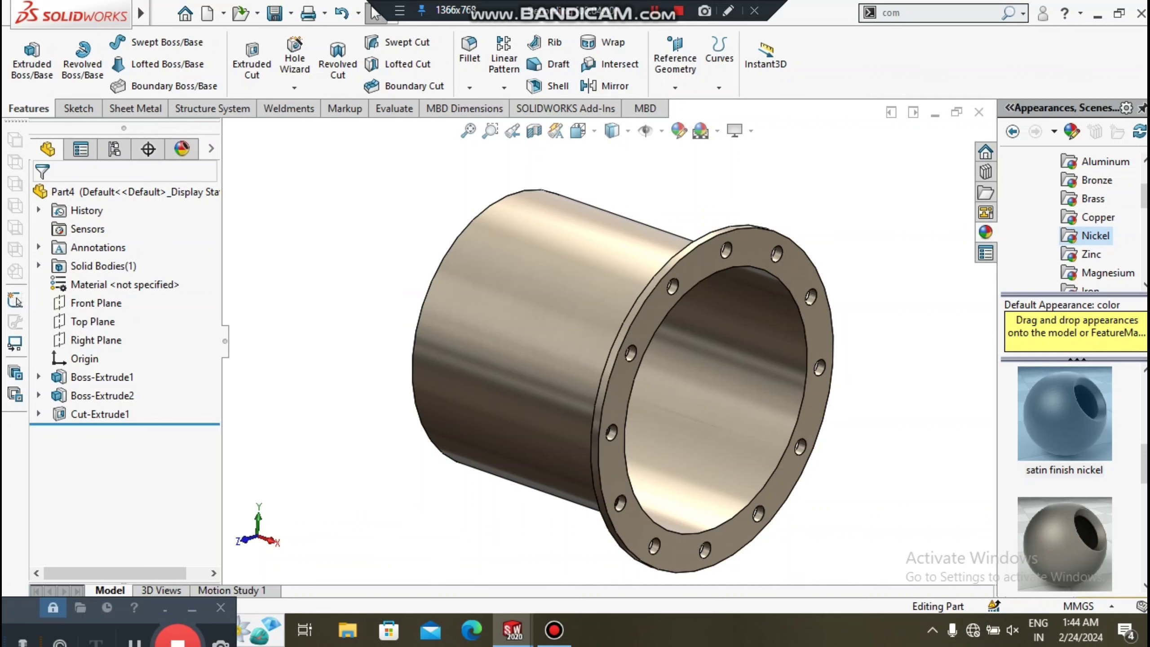
{"action": "middle_click_drag", "start_coordinate": [589, 363], "coordinate": [557, 256]}
{"action": "scroll", "coordinate": [557, 256], "scroll_direction": "down", "scroll_amount": 5}
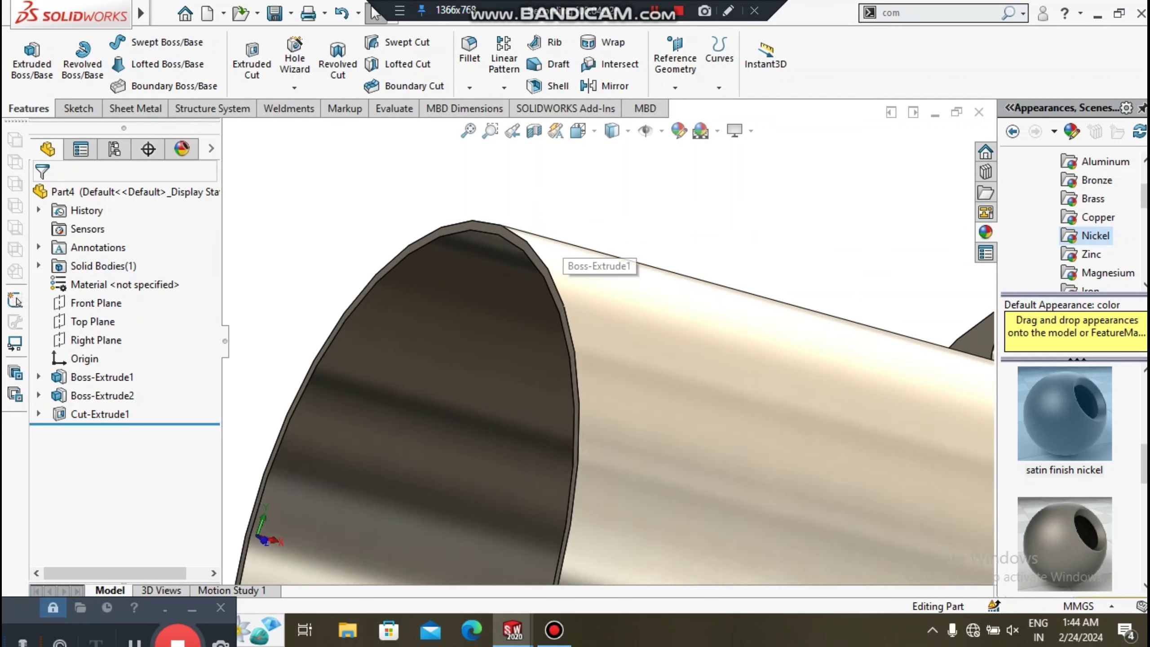
- Sketch on the pipe's open end face by converting its Ø144 circular edge
{"action": "right_click", "coordinate": [517, 248]}
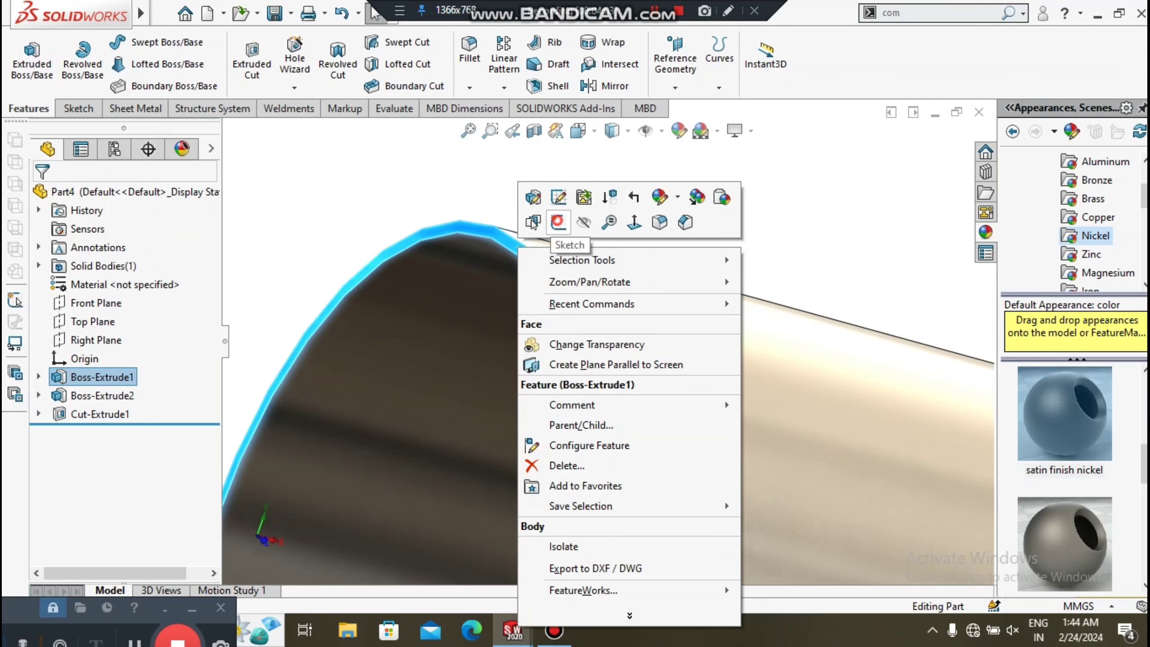
{"action": "left_click", "coordinate": [558, 222]}
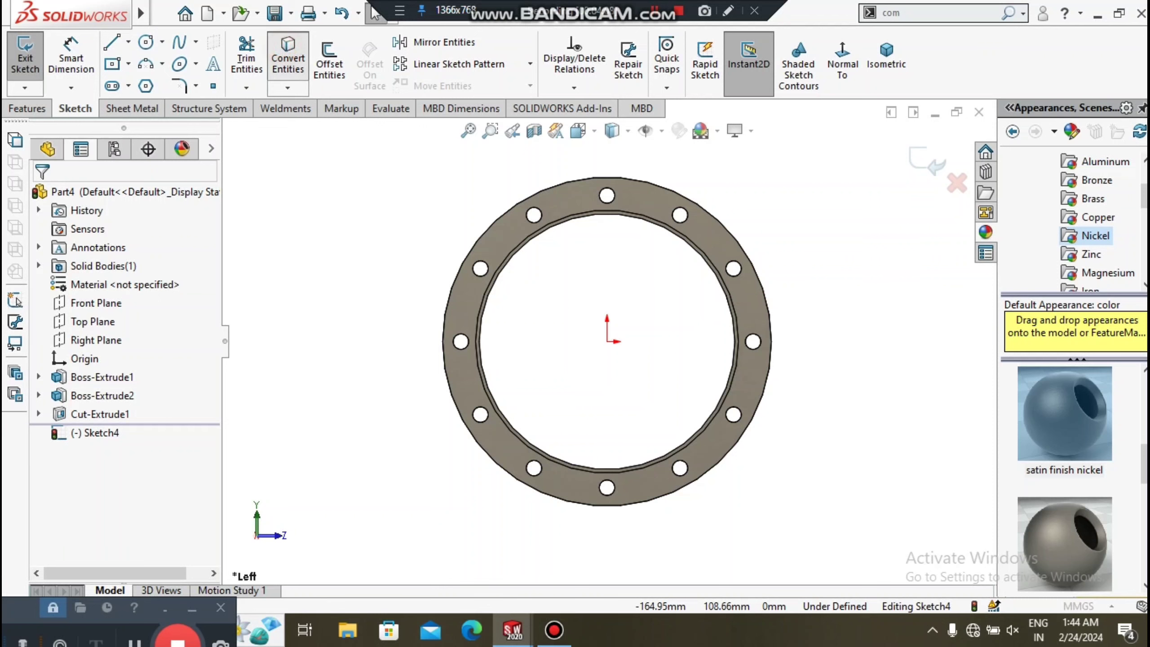
{"action": "left_click", "coordinate": [288, 59]}
{"action": "left_click", "coordinate": [614, 211]}
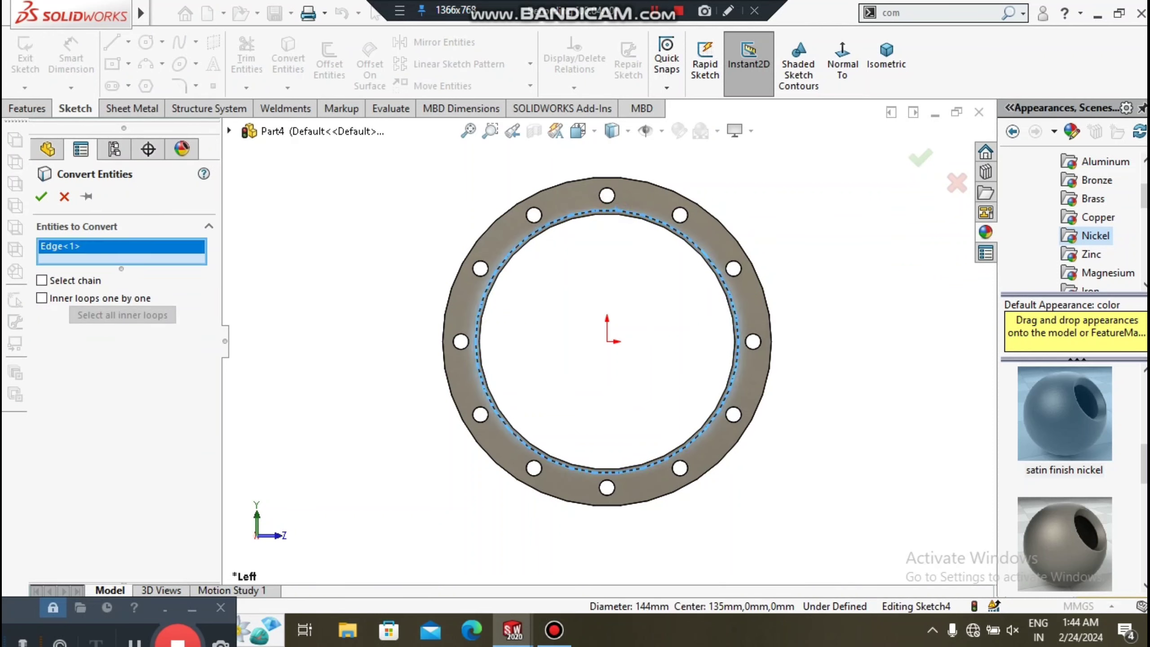
{"action": "key", "text": "Return"}
- Extrude the converted circle 5 mm blind to cap the open end
{"action": "middle_click_drag", "start_coordinate": [616, 358], "coordinate": [652, 374]}
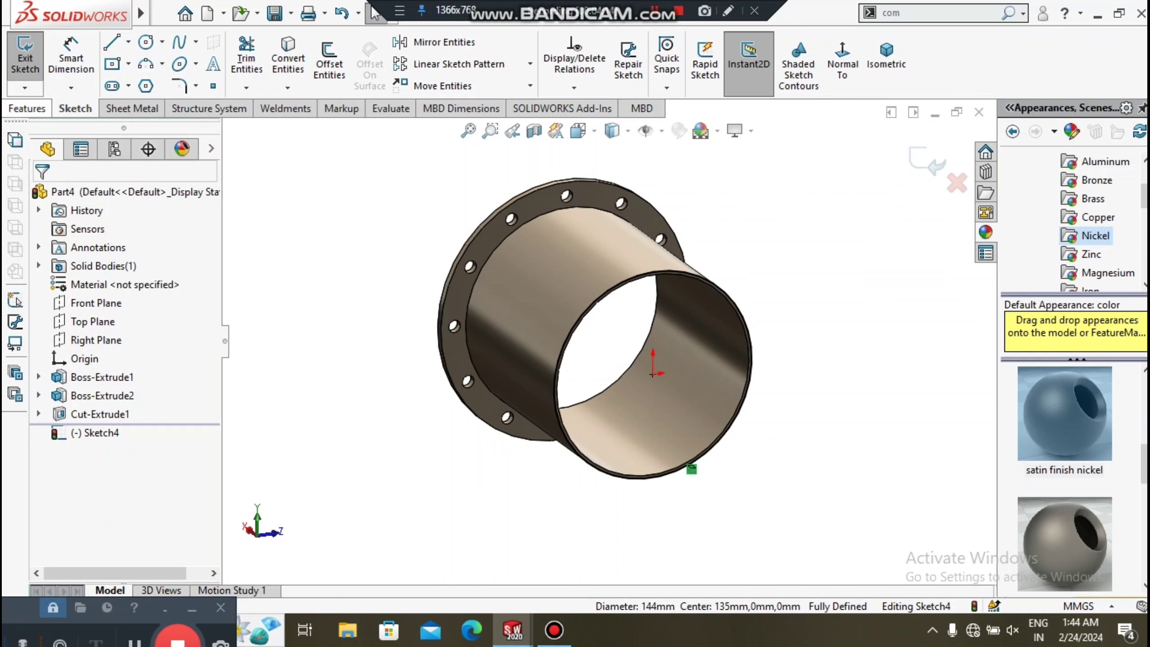
{"action": "left_click", "coordinate": [27, 108]}
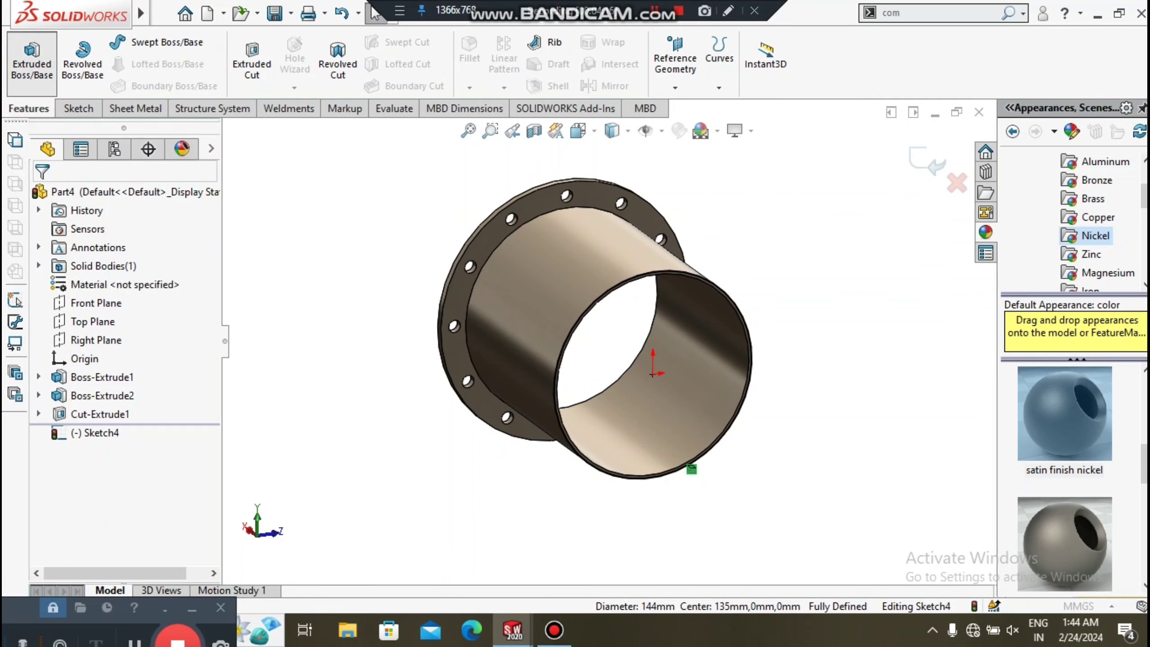
{"action": "left_click", "coordinate": [31, 61]}
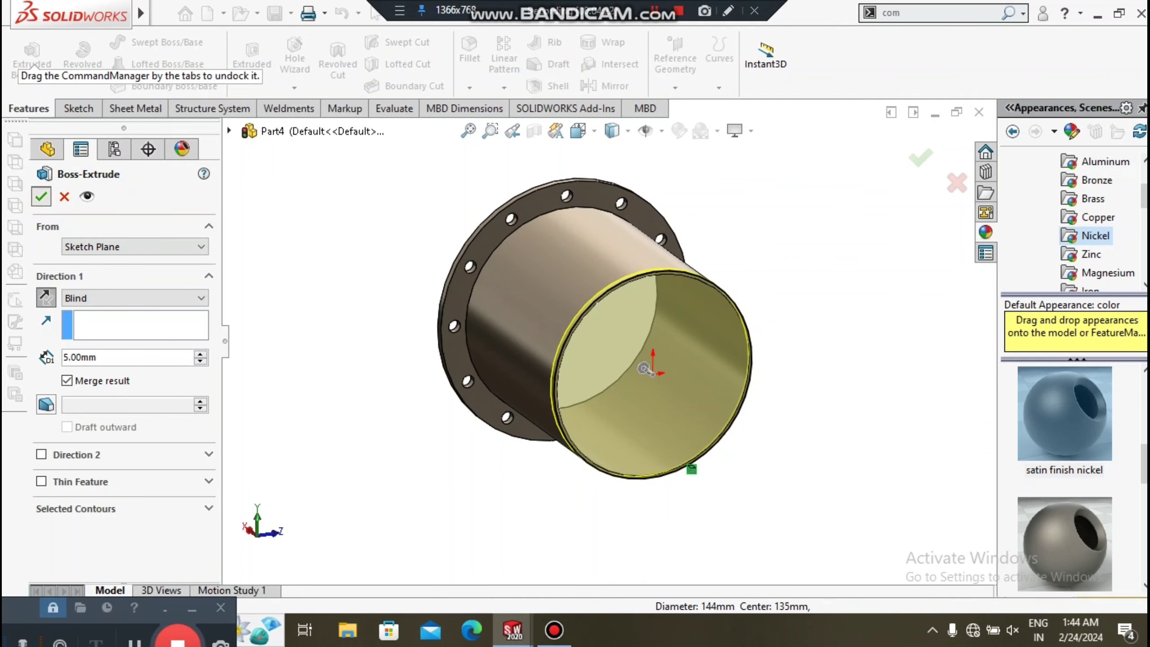
{"action": "right_click", "coordinate": [697, 268]}
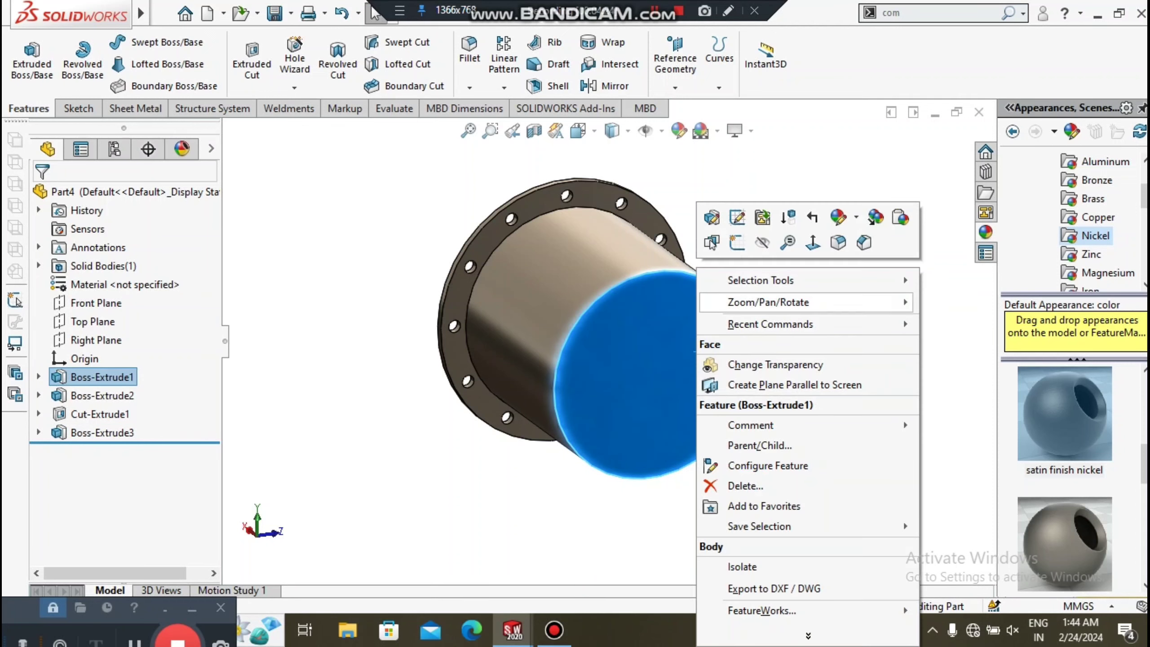
- Start a sketch on the cap face and draw two circles centred on the origin
{"action": "left_click", "coordinate": [737, 243]}
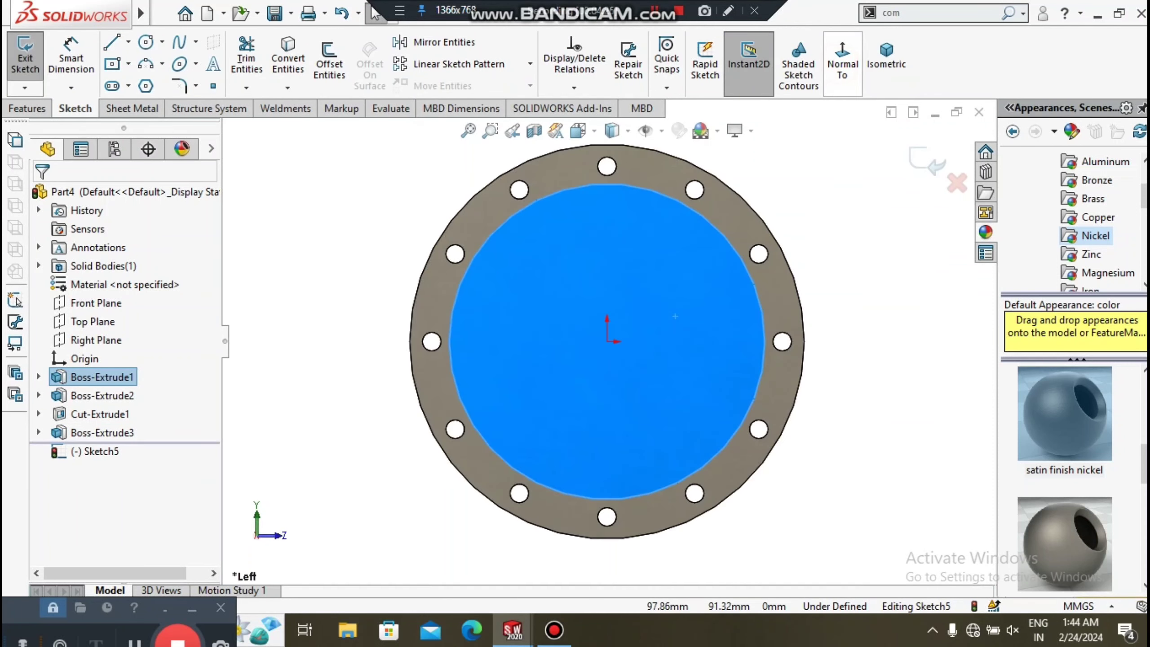
{"action": "scroll", "coordinate": [557, 347], "scroll_direction": "down", "scroll_amount": 2}
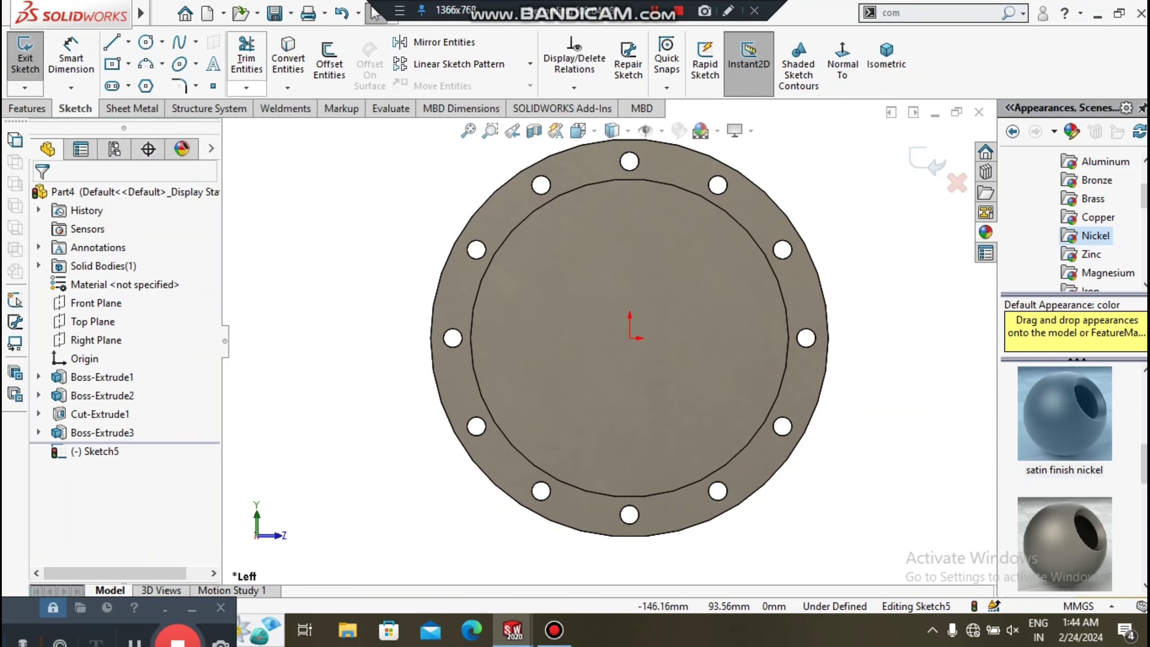
{"action": "left_click", "coordinate": [146, 41]}
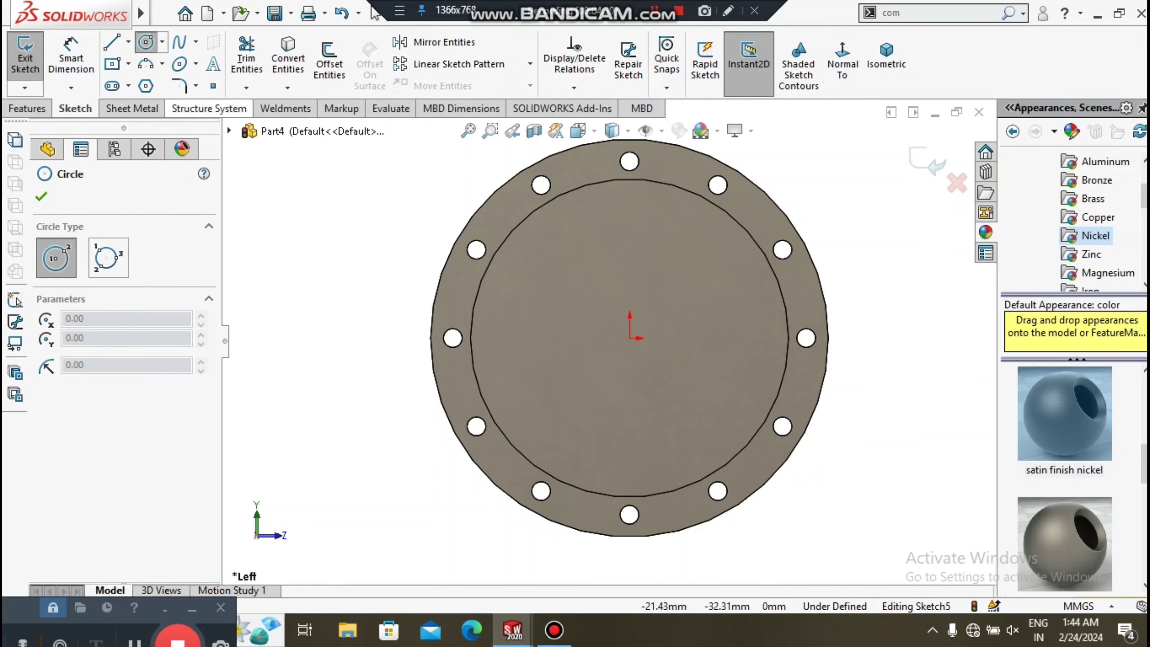
{"action": "left_click", "coordinate": [629, 337]}
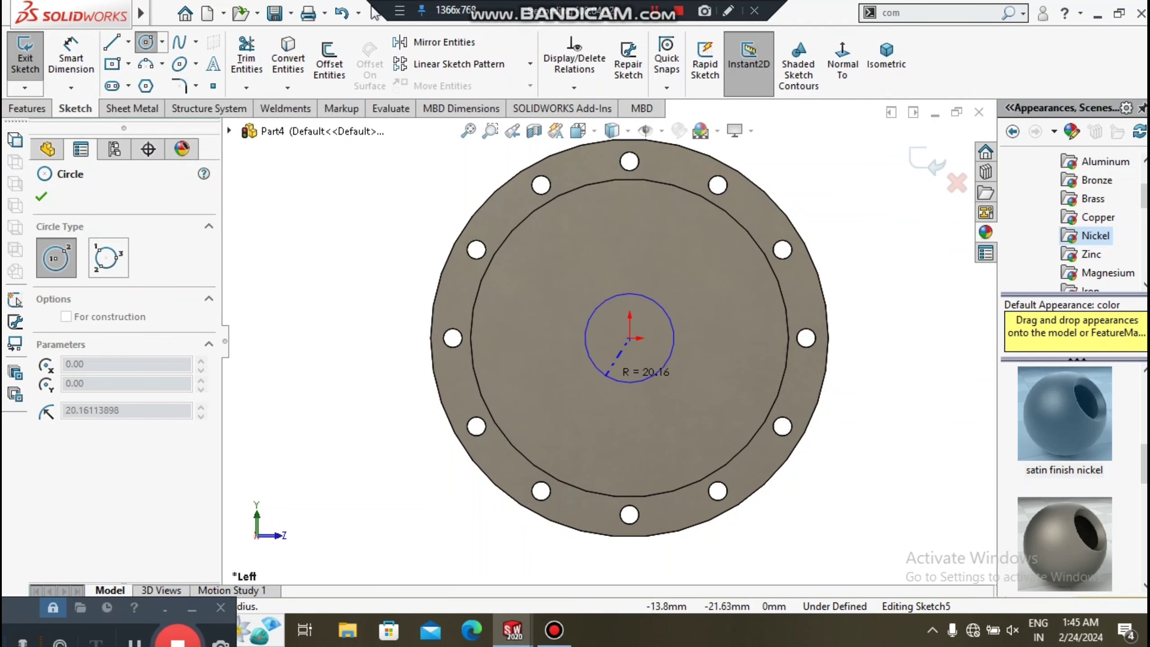
{"action": "left_click", "coordinate": [588, 410]}
{"action": "left_click", "coordinate": [629, 338]}
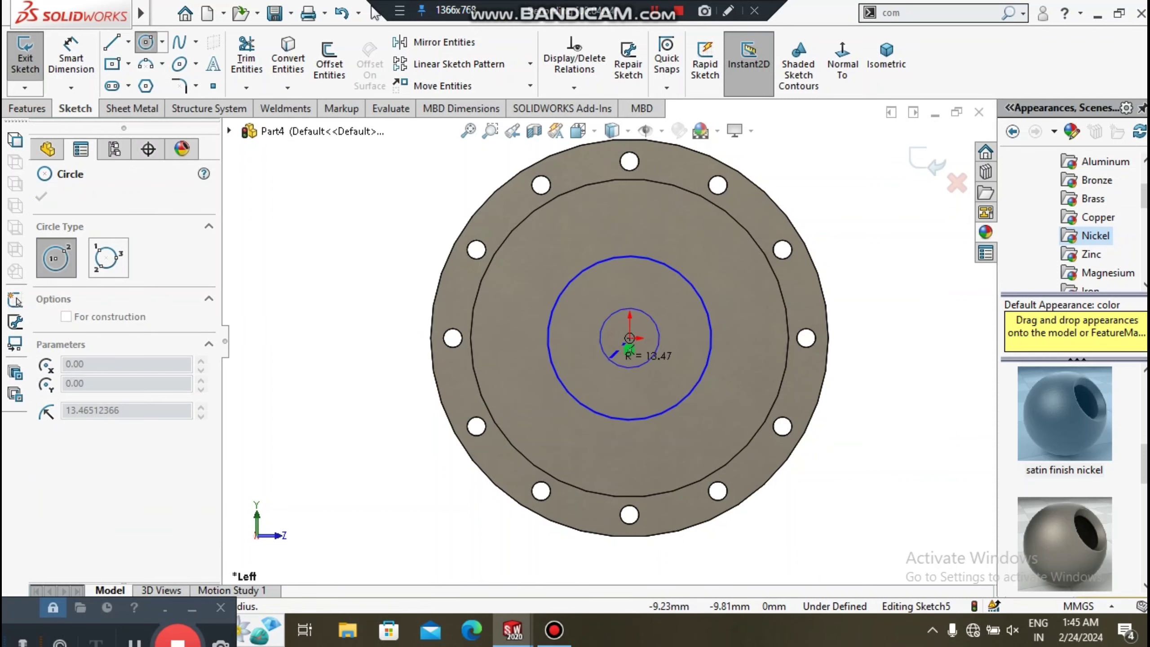
{"action": "left_click", "coordinate": [600, 376]}
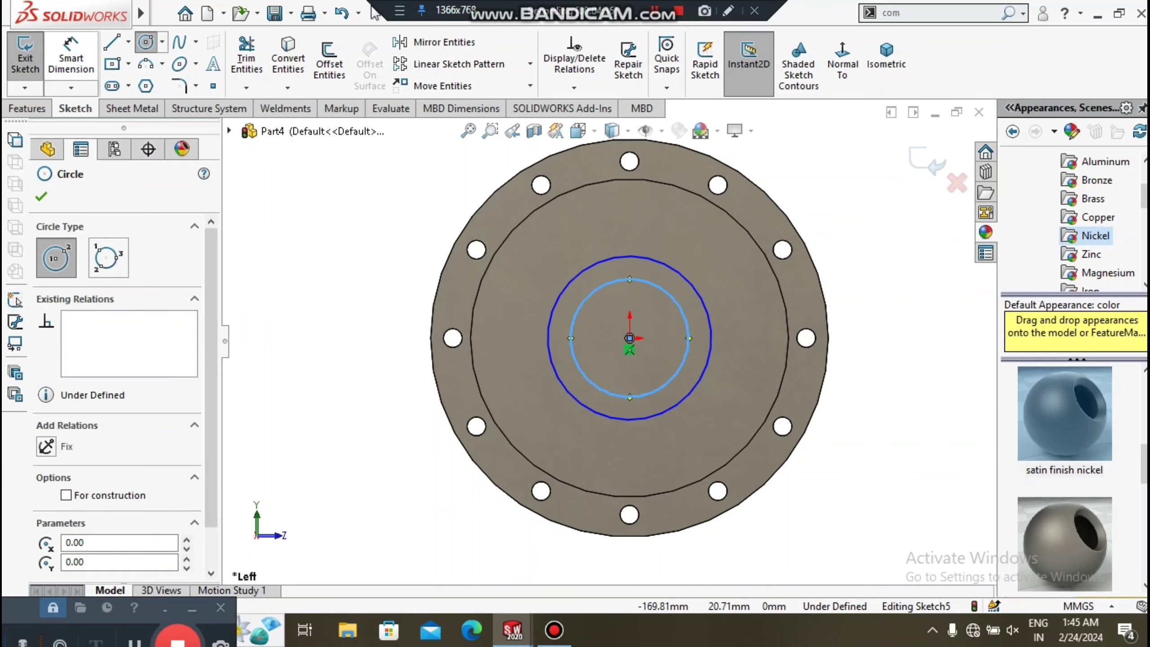
- Dimension the outer circle to Ø50 mm
{"action": "left_click", "coordinate": [69, 46]}
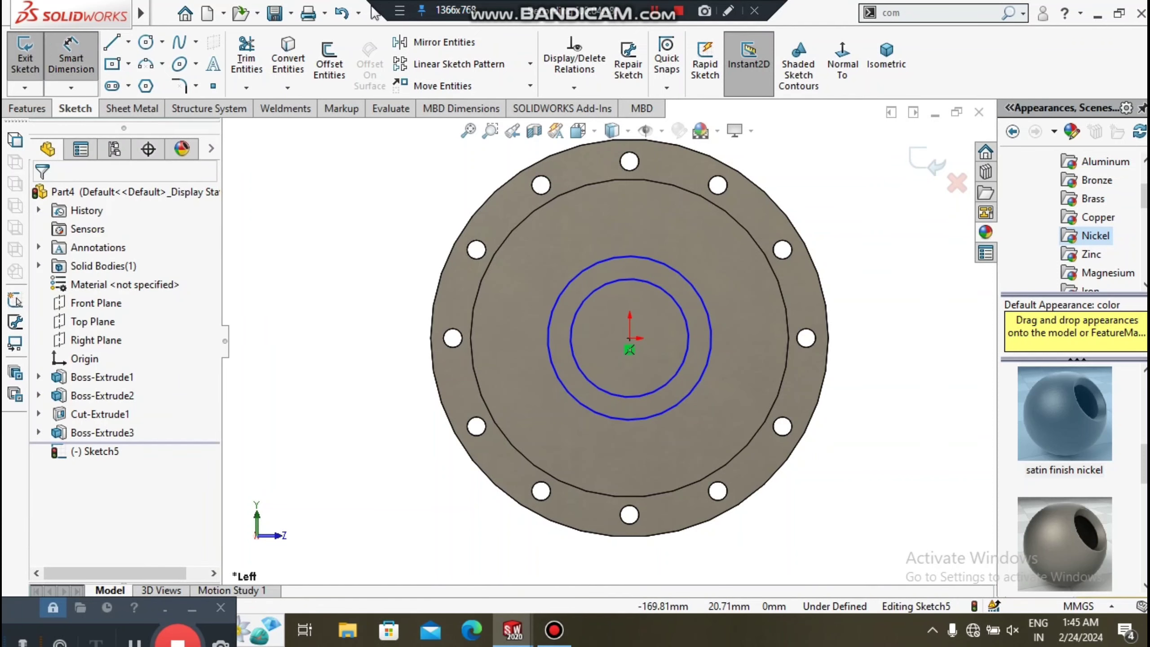
{"action": "left_click", "coordinate": [577, 402]}
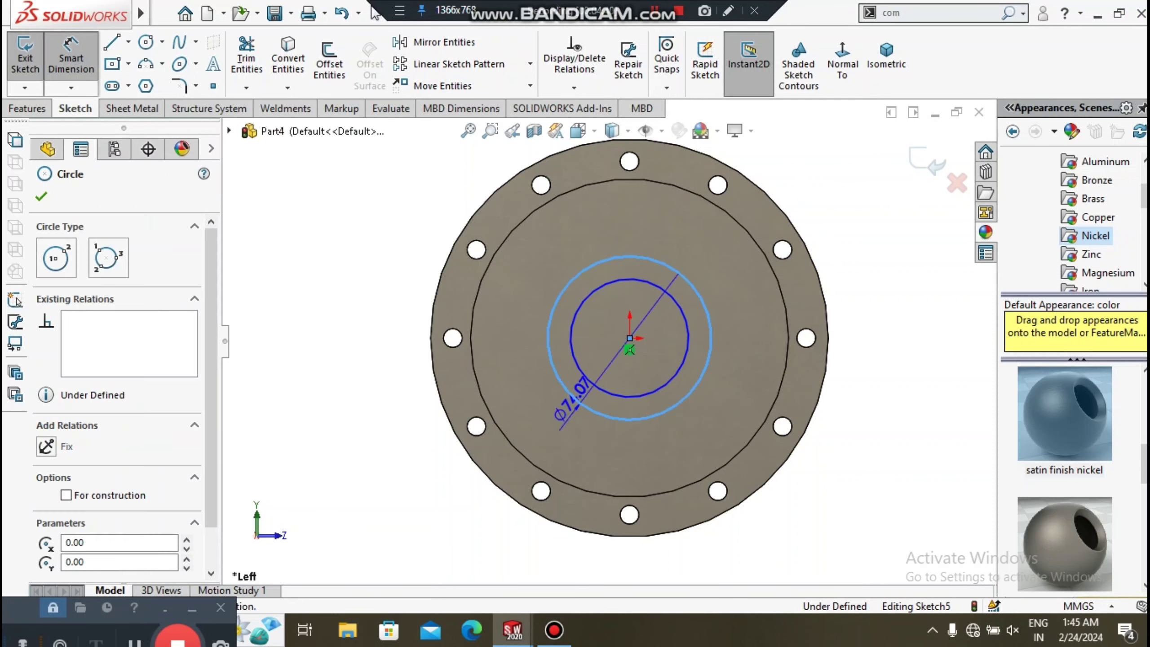
{"action": "left_click", "coordinate": [370, 498]}
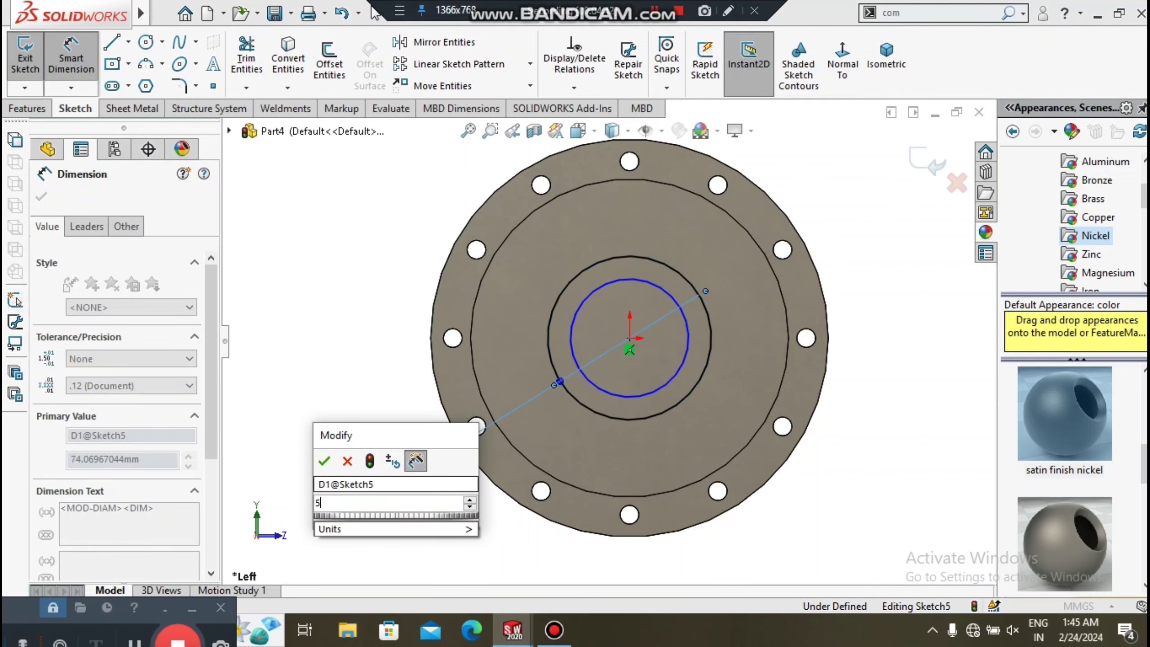
{"action": "key", "text": "Escape"}
{"action": "type", "text": "50"}
{"action": "key", "text": "Return"}
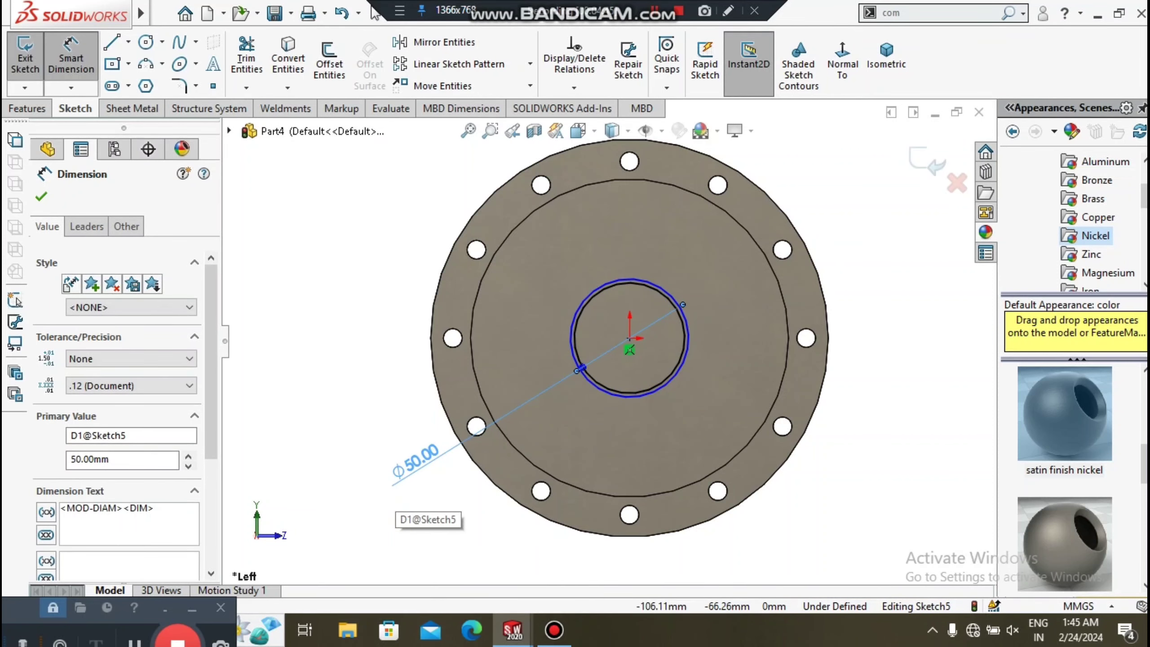
{"action": "key", "text": "Escape"}
- Dimension the inner circle to Ø40 mm, then orbit to view the capped end in 3D
{"action": "scroll", "coordinate": [504, 399], "scroll_direction": "down", "scroll_amount": 3}
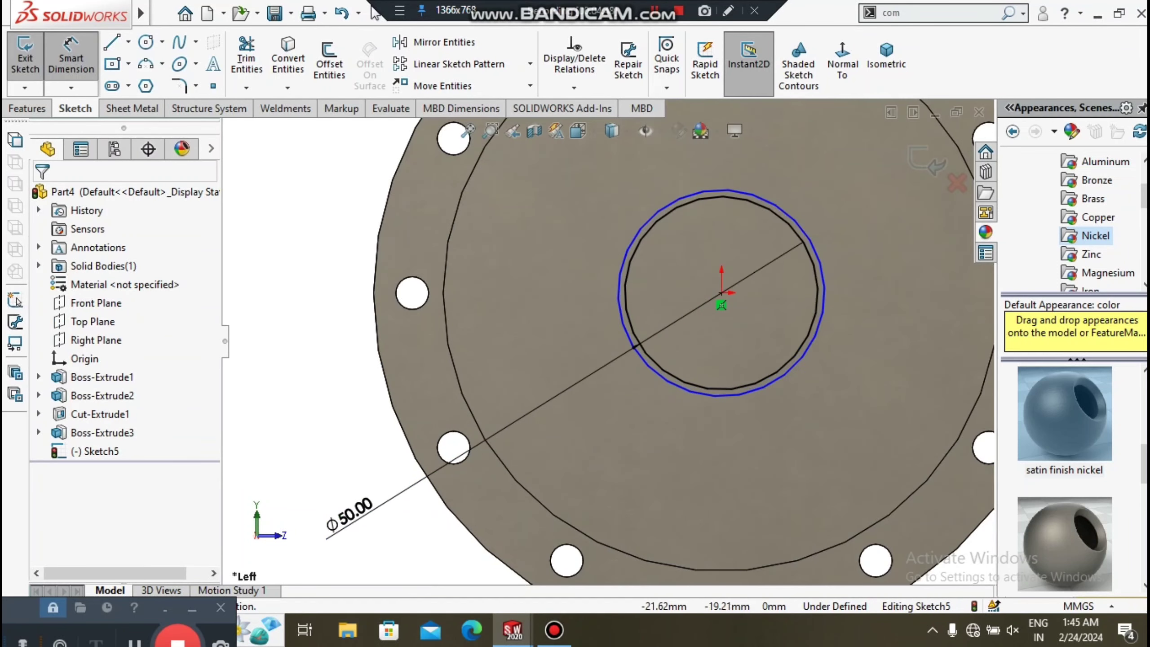
{"action": "left_click", "coordinate": [649, 367]}
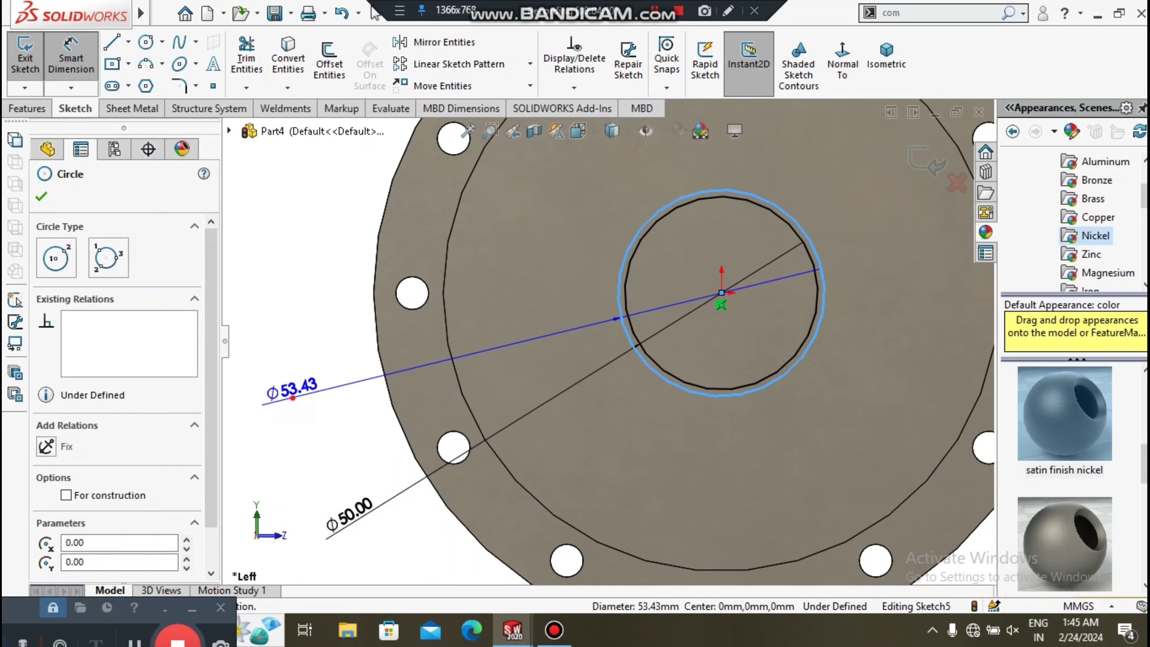
{"action": "left_click", "coordinate": [293, 398]}
{"action": "type", "text": "40"}
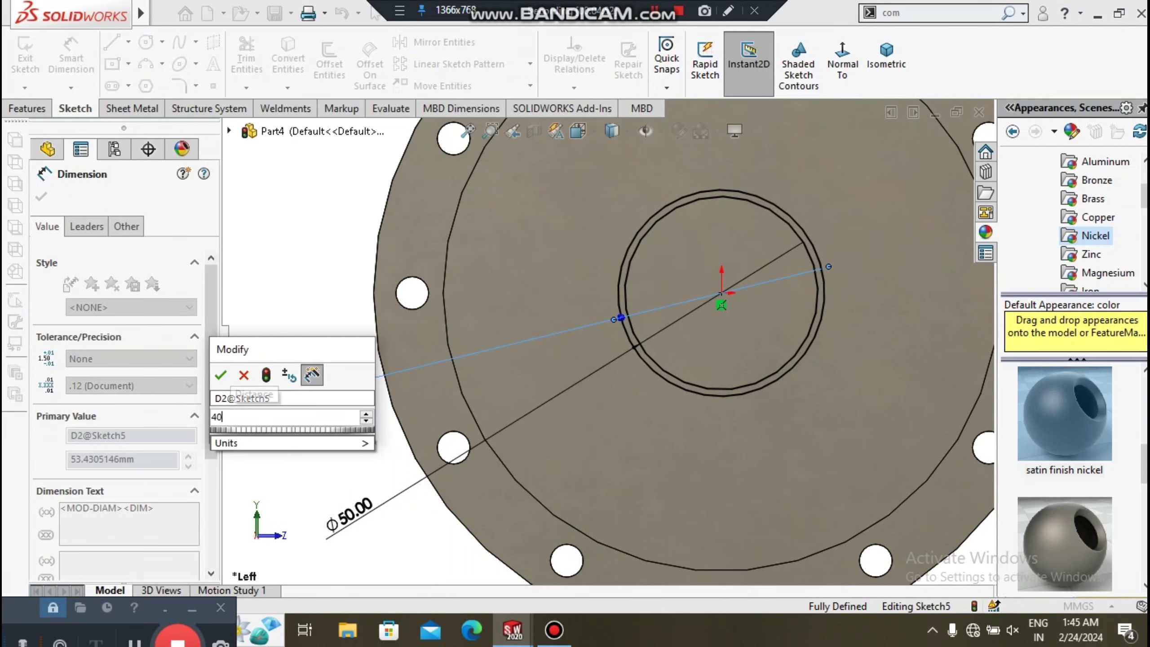
{"action": "key", "text": "Return"}
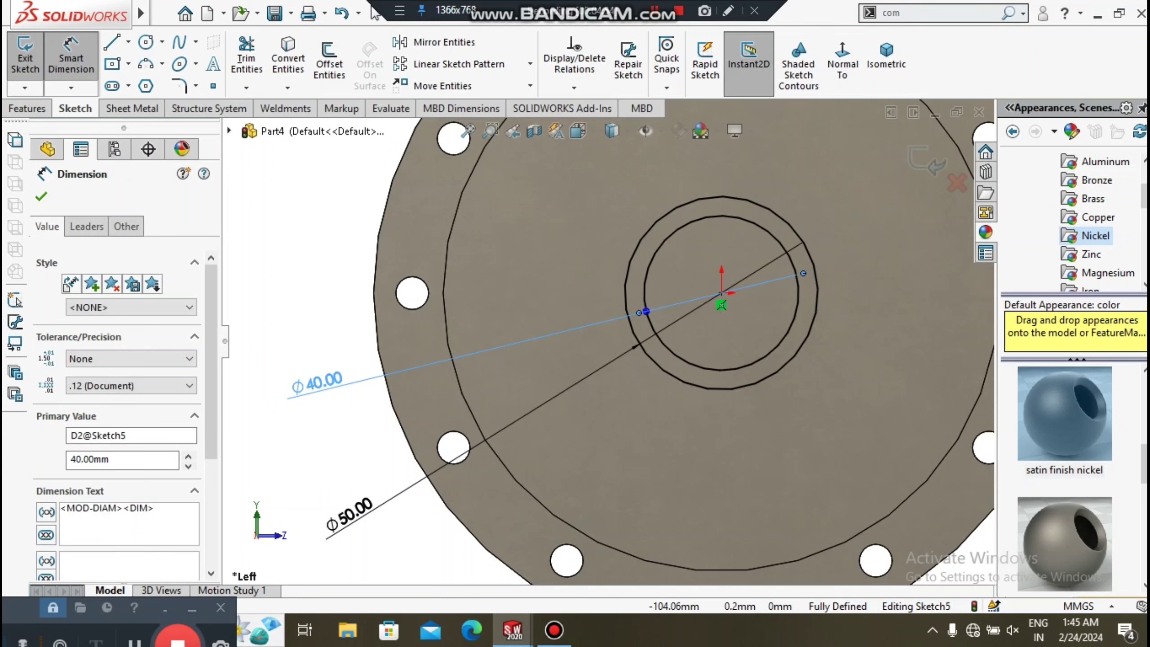
{"action": "left_click", "coordinate": [319, 292]}
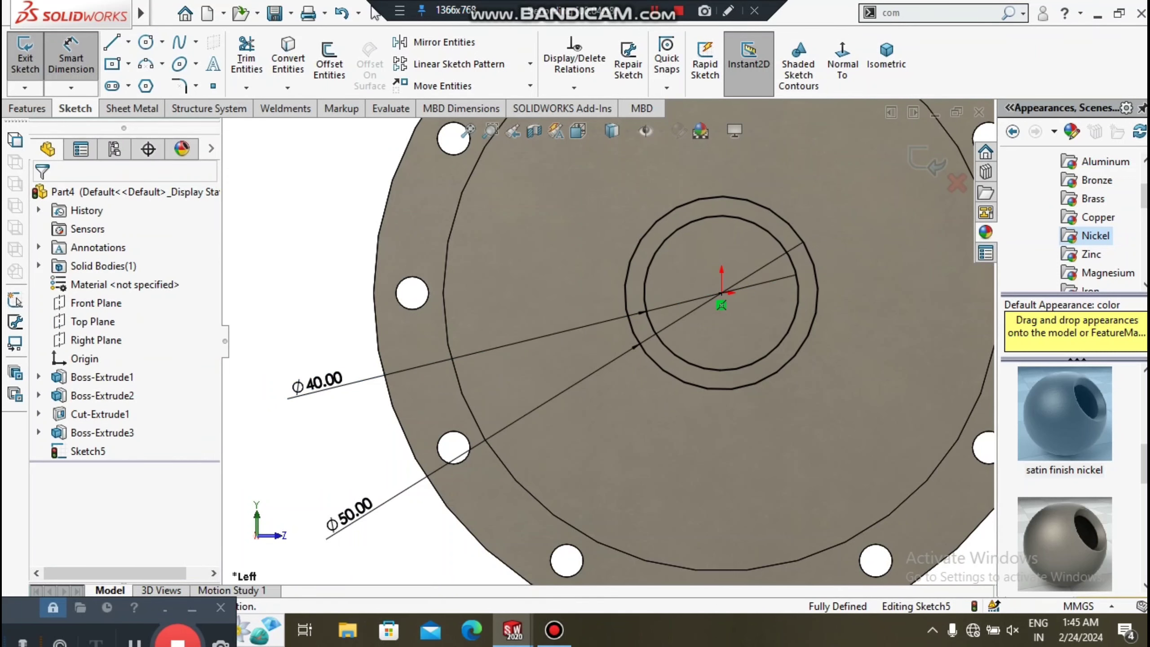
{"action": "scroll", "coordinate": [720, 294], "scroll_direction": "down", "scroll_amount": 3}
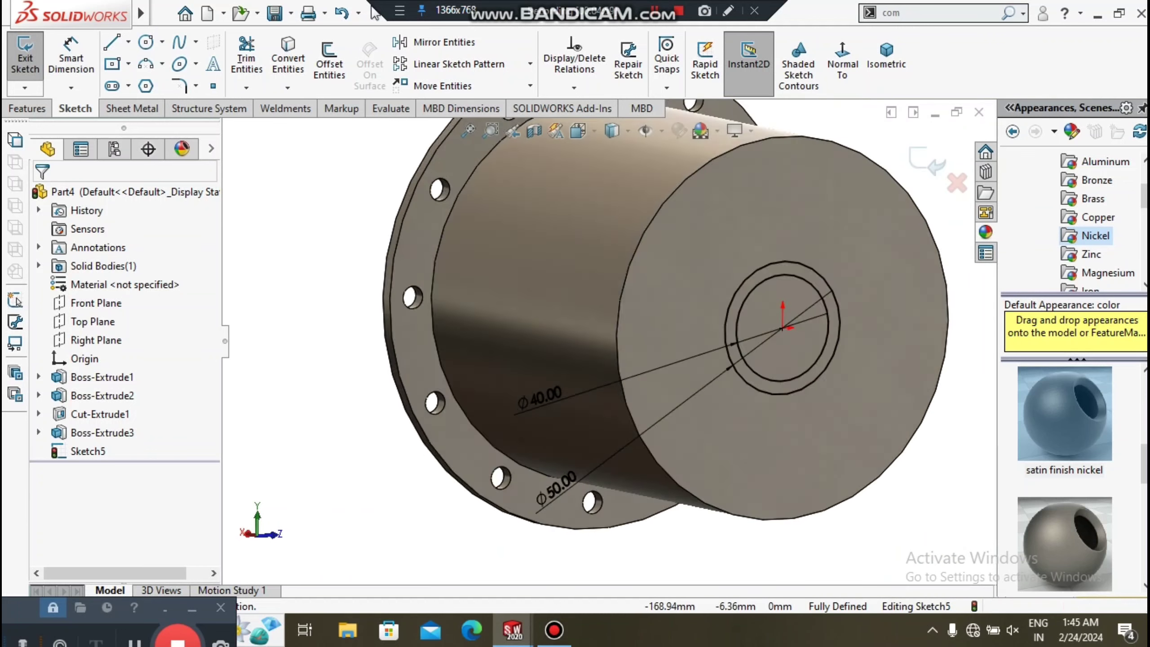
{"action": "middle_click_drag", "start_coordinate": [720, 294], "coordinate": [634, 453]}
{"action": "key", "text": "f"}
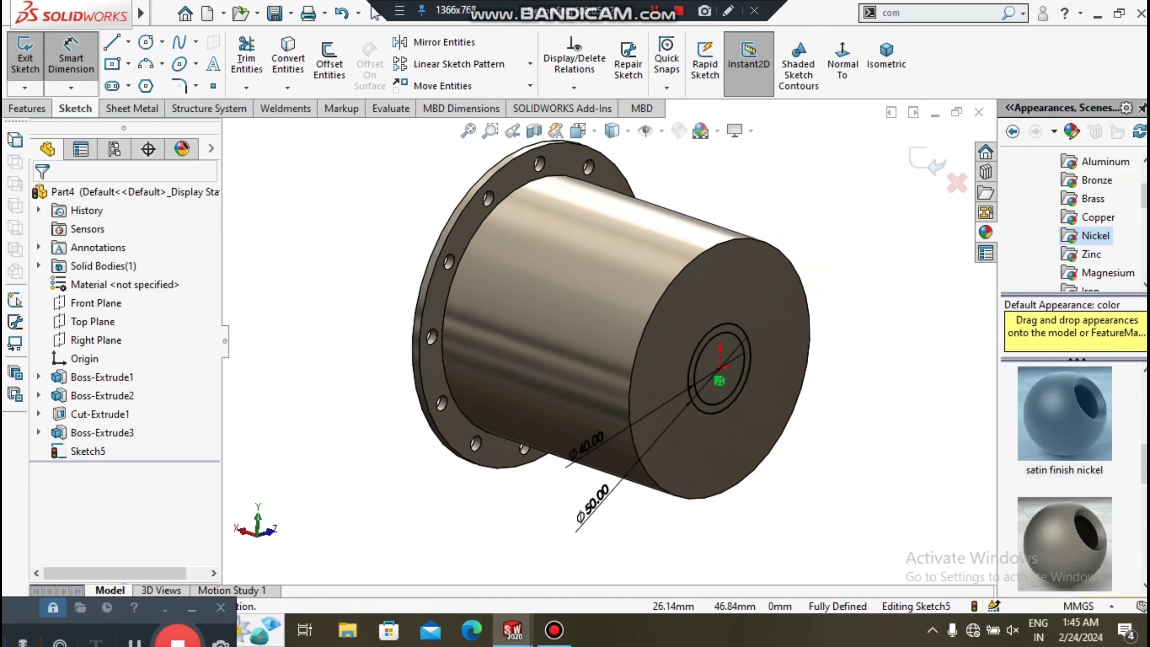
{"action": "left_click", "coordinate": [27, 108]}
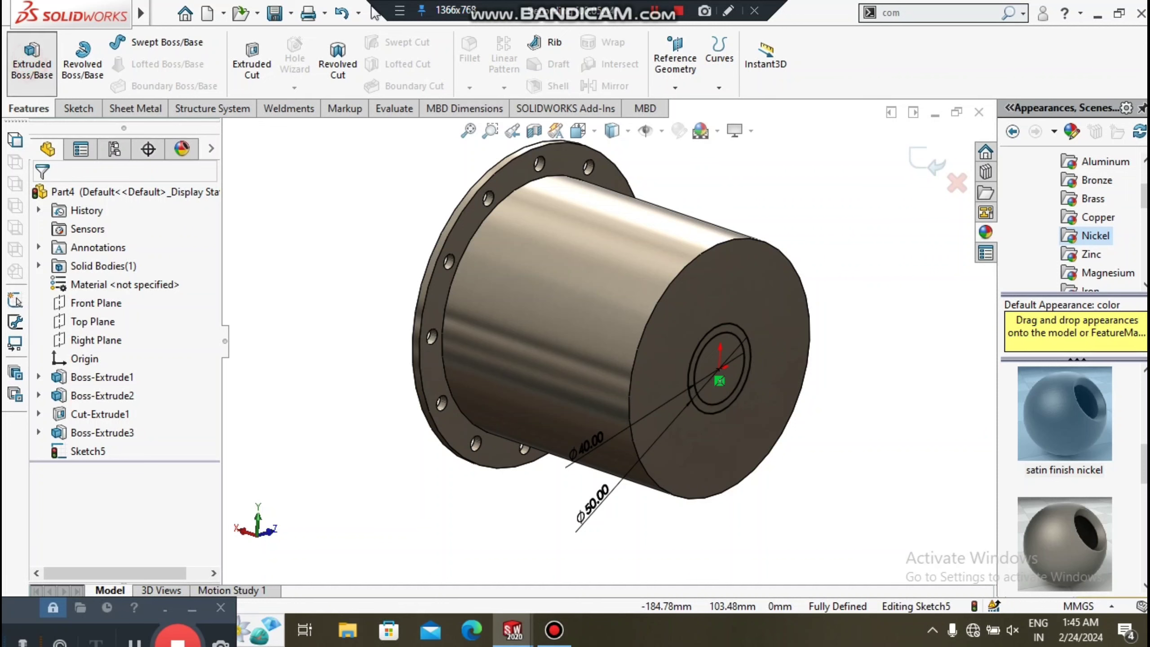
- Extrude the Ø50/Ø40 ring Blind 25 mm from the cap as a hollow hub
{"action": "left_click", "coordinate": [32, 59]}
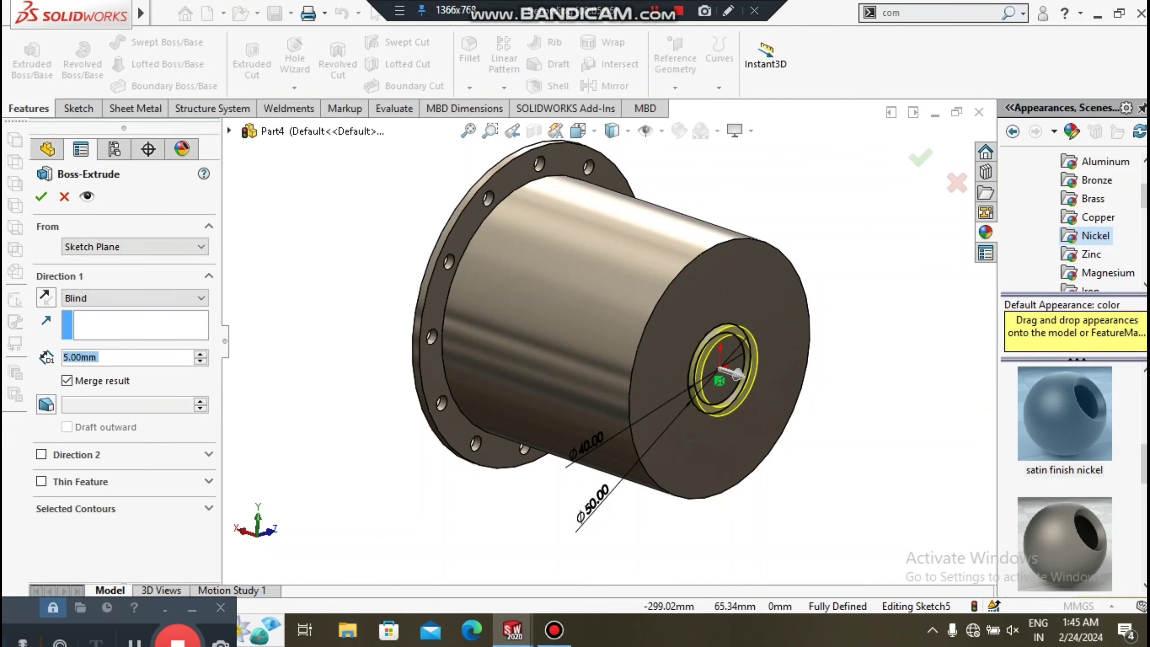
{"action": "type", "text": "25"}
{"action": "key", "text": "Return"}
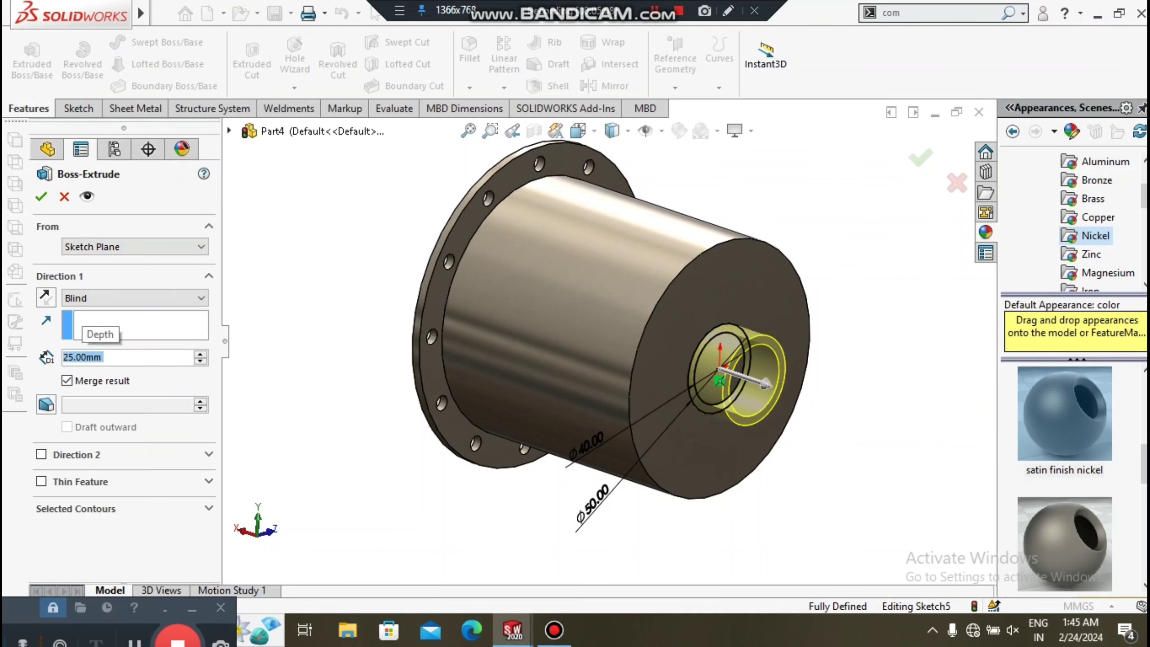
{"action": "left_click", "coordinate": [42, 196]}
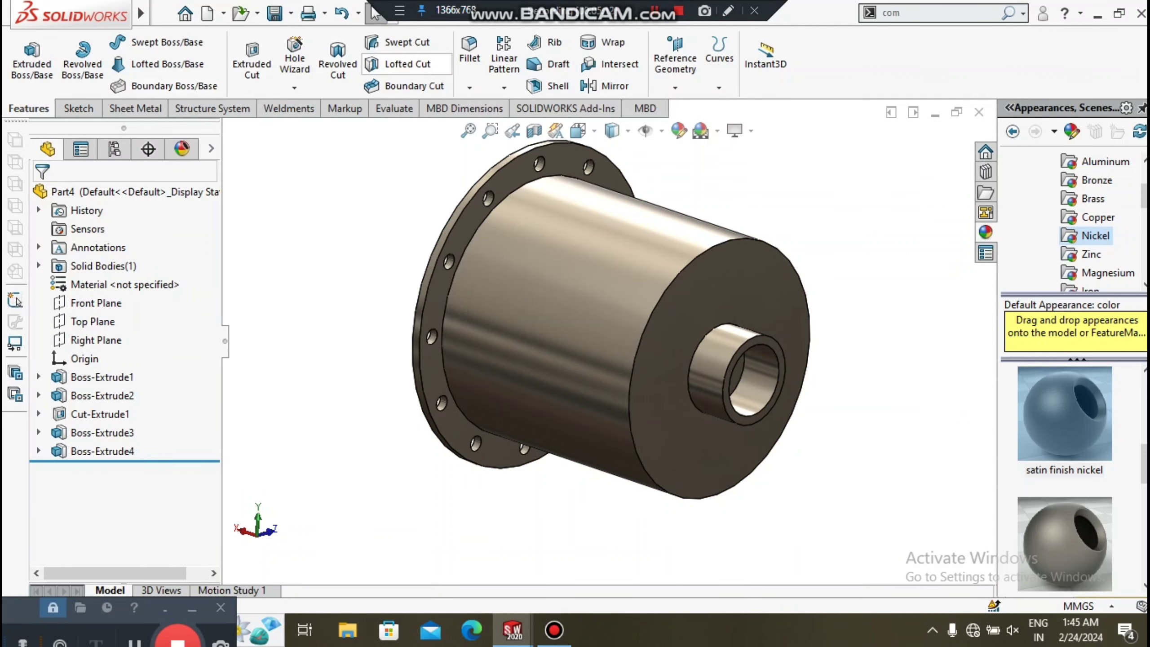
- Start a sketch on the hub's end face and project its bore edge into it
{"action": "scroll", "coordinate": [765, 369], "scroll_direction": "down", "scroll_amount": 3}
{"action": "left_click", "coordinate": [754, 380]}
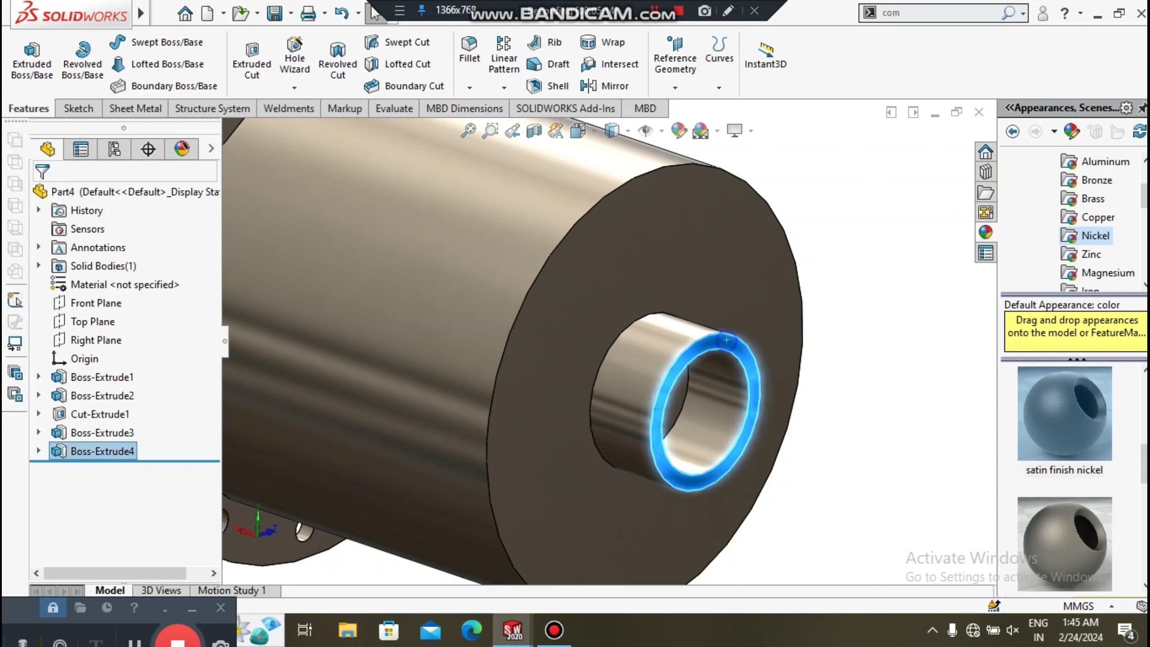
{"action": "right_click", "coordinate": [743, 344]}
{"action": "left_click", "coordinate": [766, 242]}
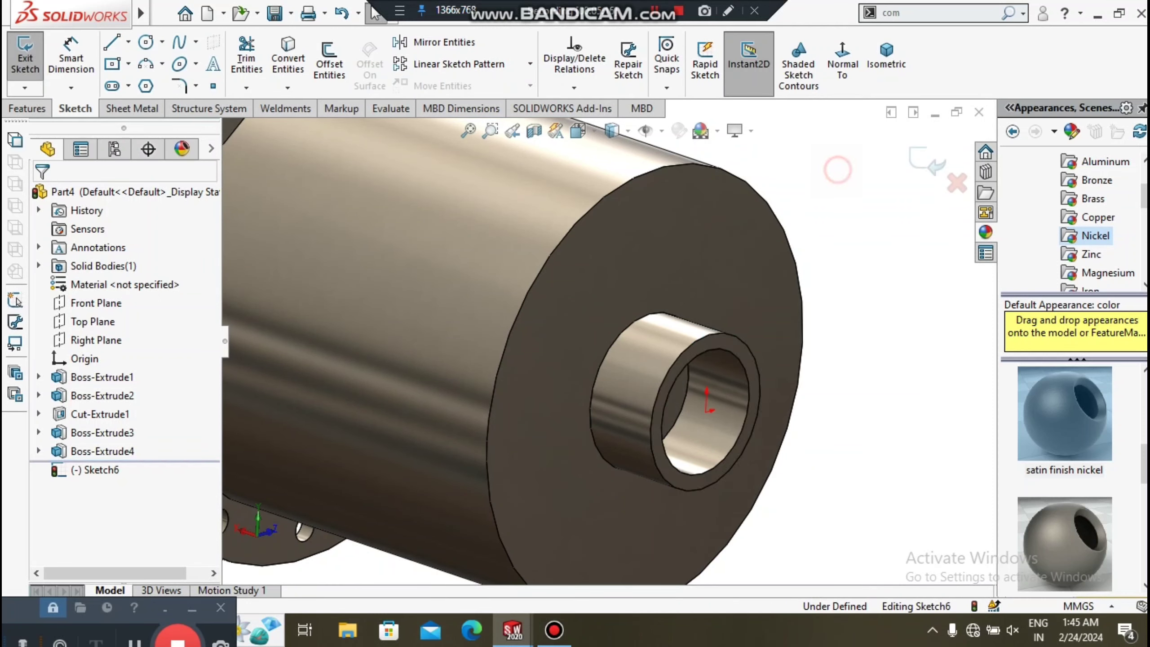
{"action": "left_click", "coordinate": [296, 57]}
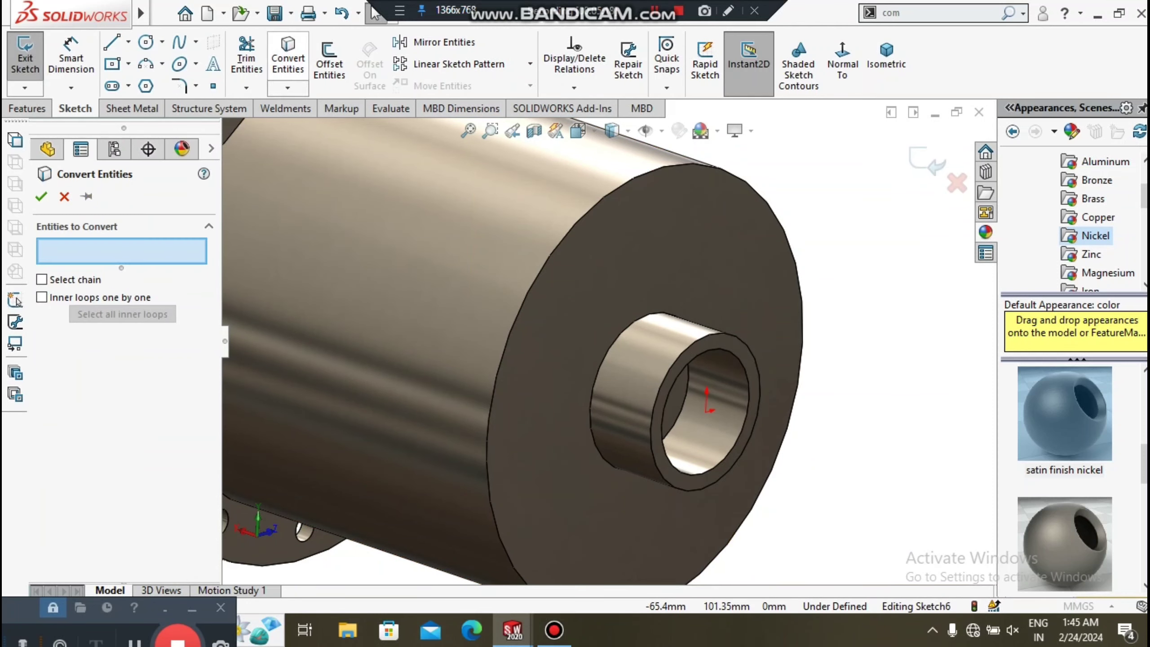
{"action": "left_click", "coordinate": [748, 390]}
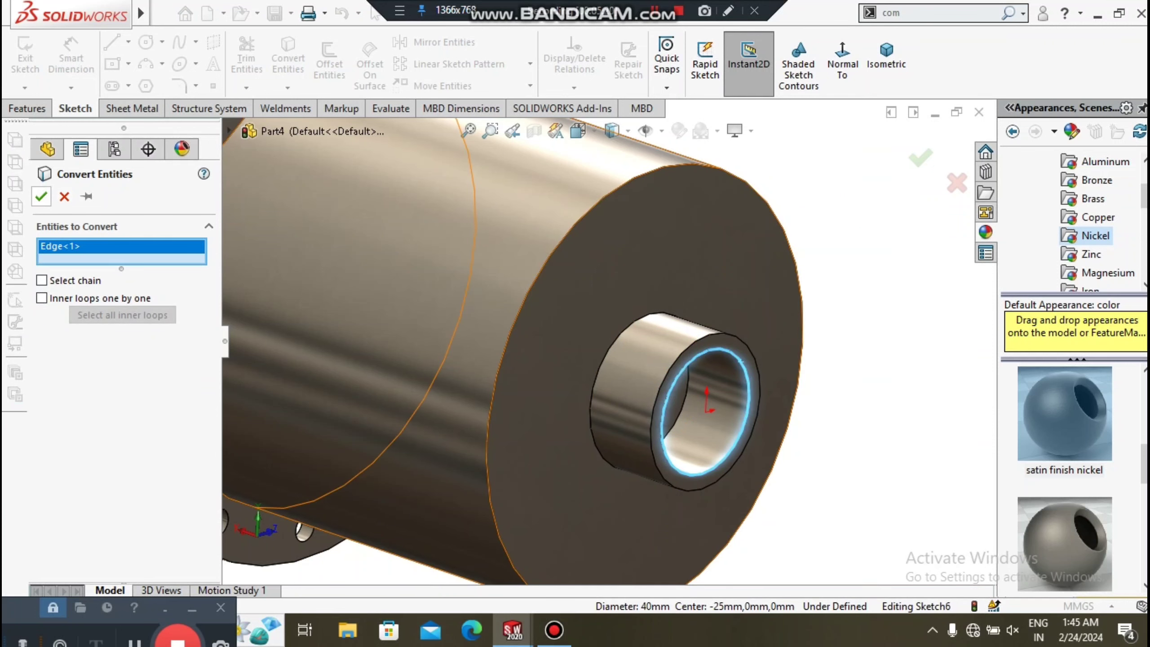
{"action": "left_click", "coordinate": [41, 196]}
- Cut the projected bore circle Up To Next through the cap, then check it from standard views
{"action": "scroll", "coordinate": [606, 354], "scroll_direction": "up", "scroll_amount": 2}
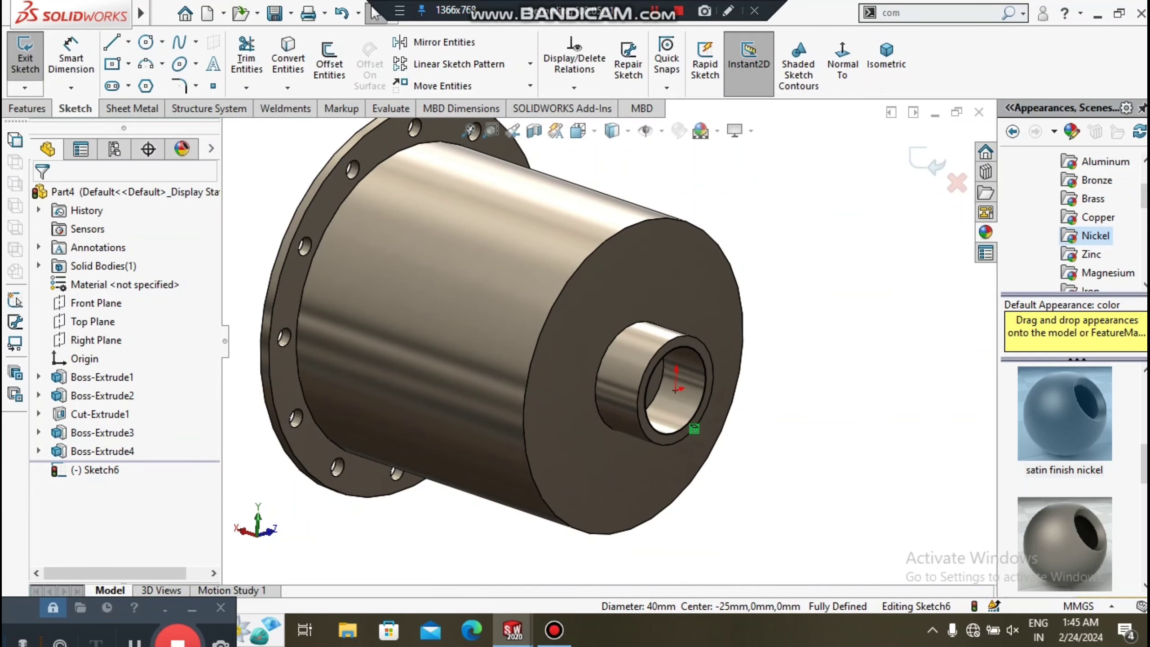
{"action": "left_click", "coordinate": [27, 109]}
{"action": "left_click", "coordinate": [245, 84]}
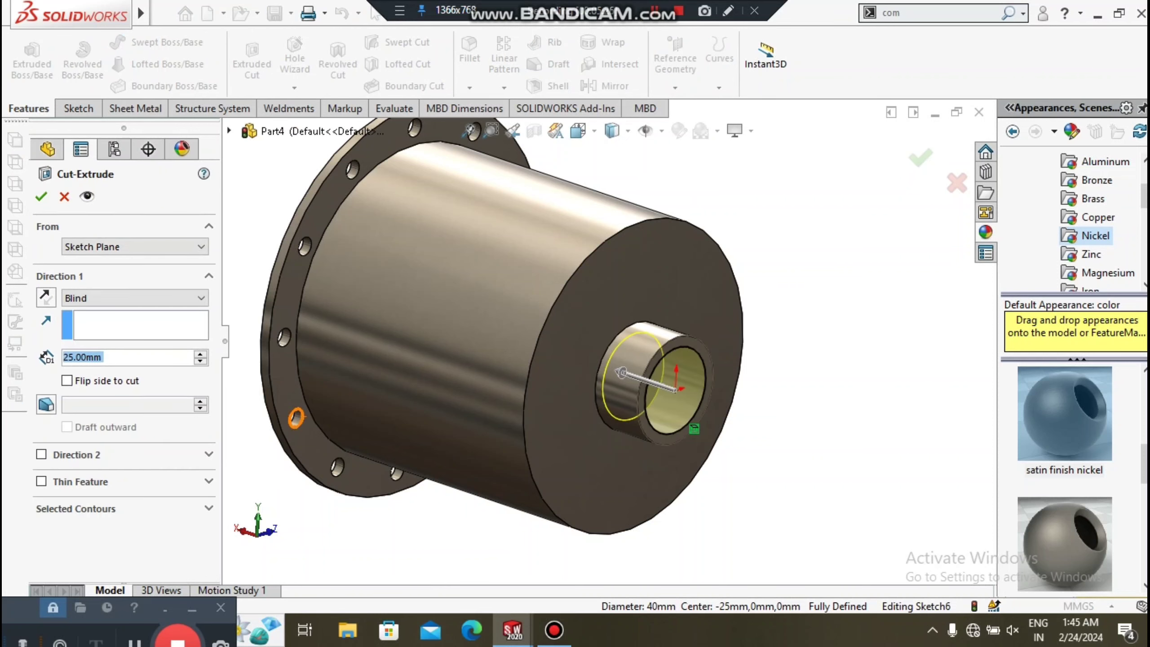
{"action": "left_click", "coordinate": [91, 298]}
{"action": "left_click", "coordinate": [85, 345]}
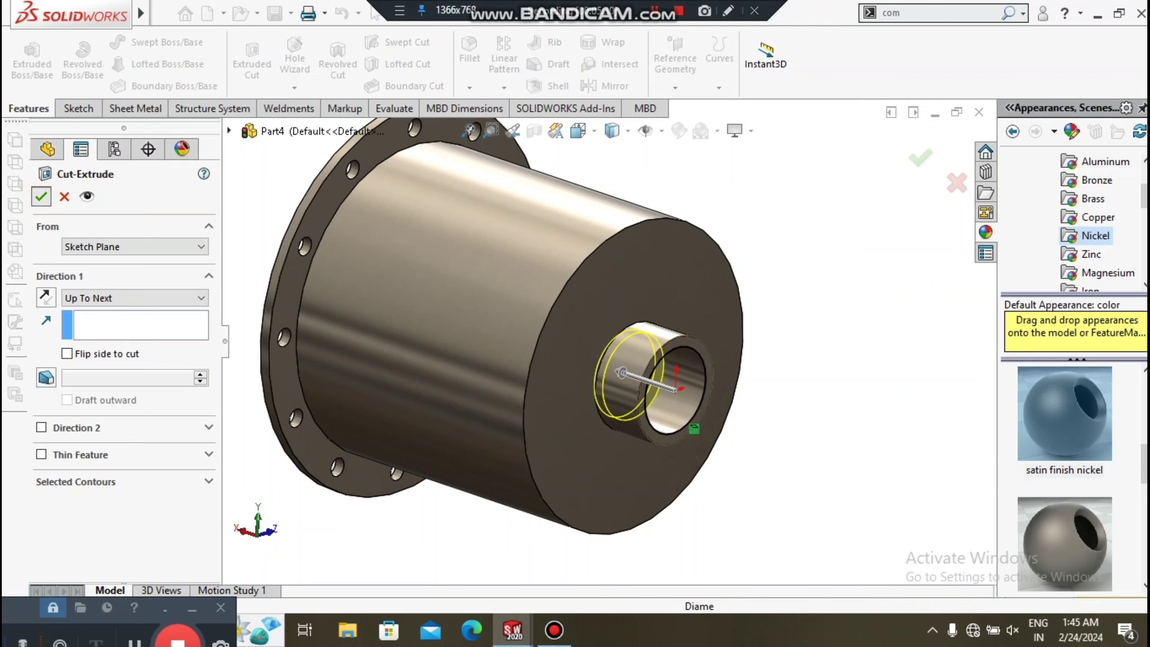
{"action": "left_click", "coordinate": [837, 449]}
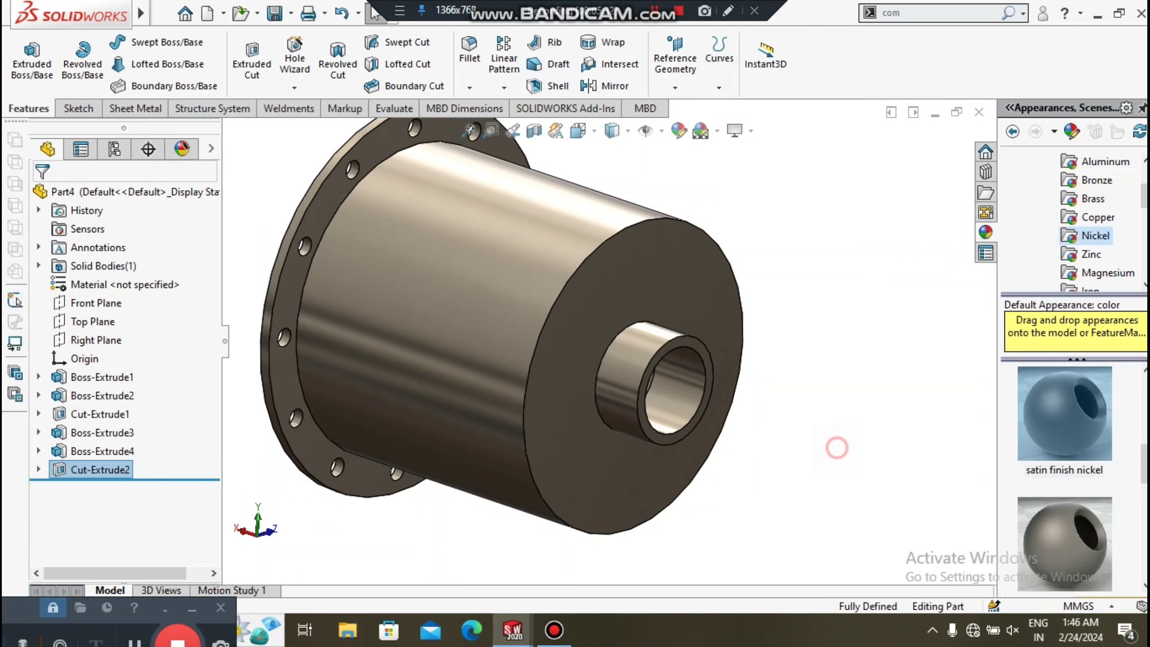
{"action": "key", "text": "ctrl+3"}
{"action": "key", "text": "ctrl+1"}
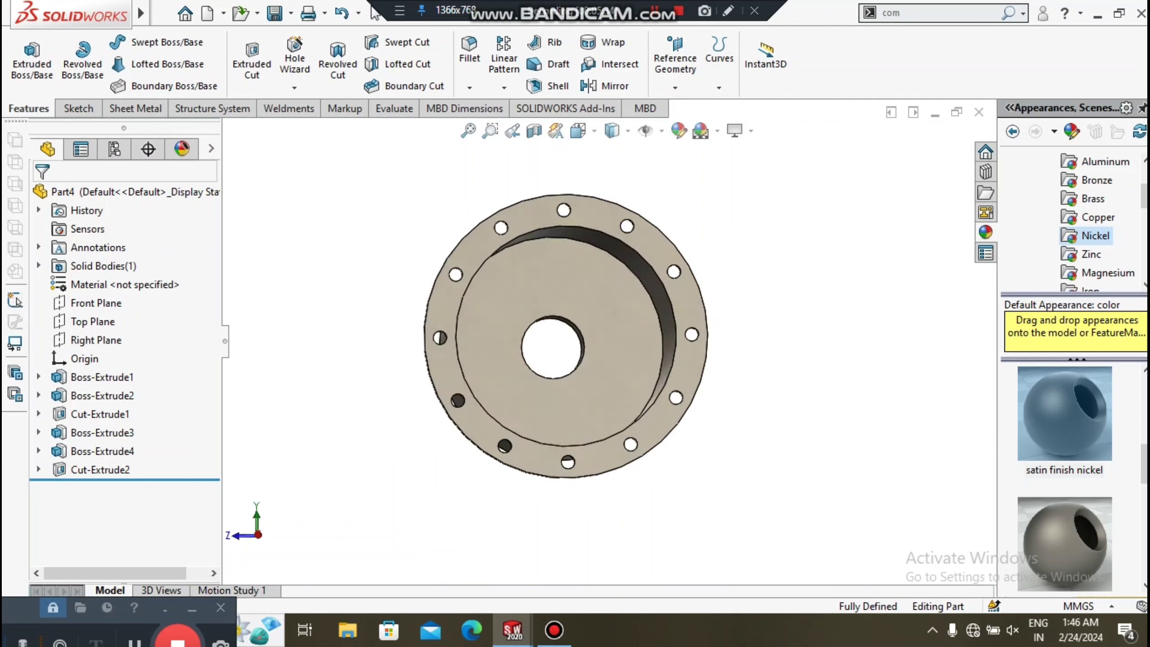
{"action": "key", "text": "ctrl+7"}
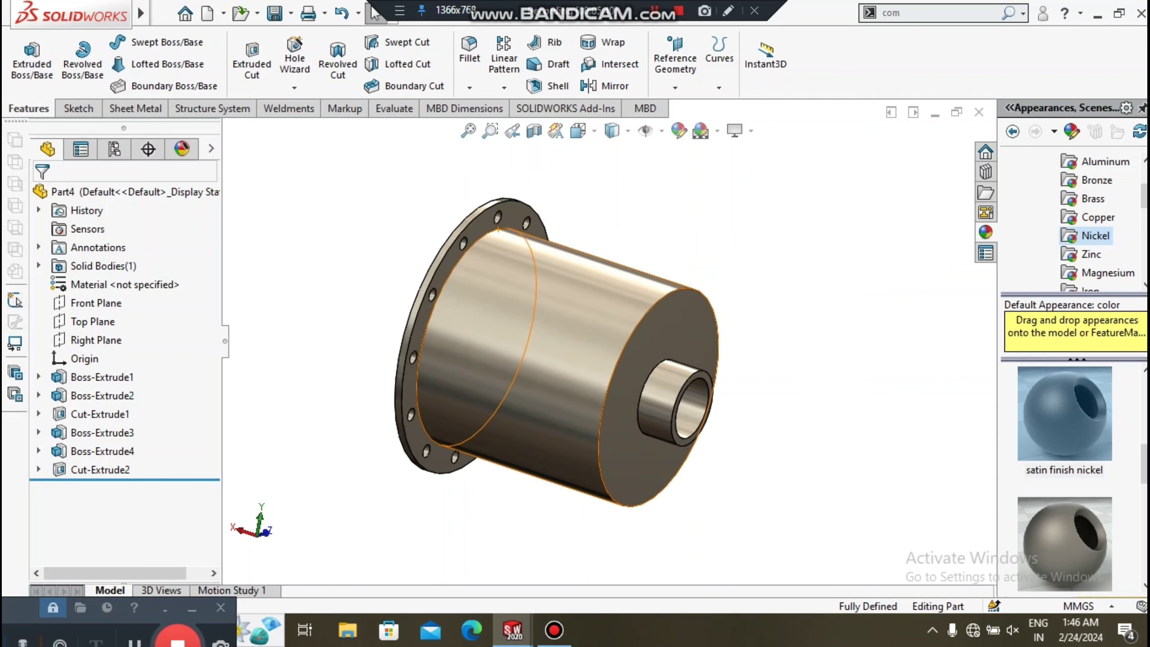
- Create Plane1 as a reference plane offset 185 mm from the Top Plane
{"action": "left_click", "coordinate": [675, 59]}
{"action": "left_click", "coordinate": [690, 107]}
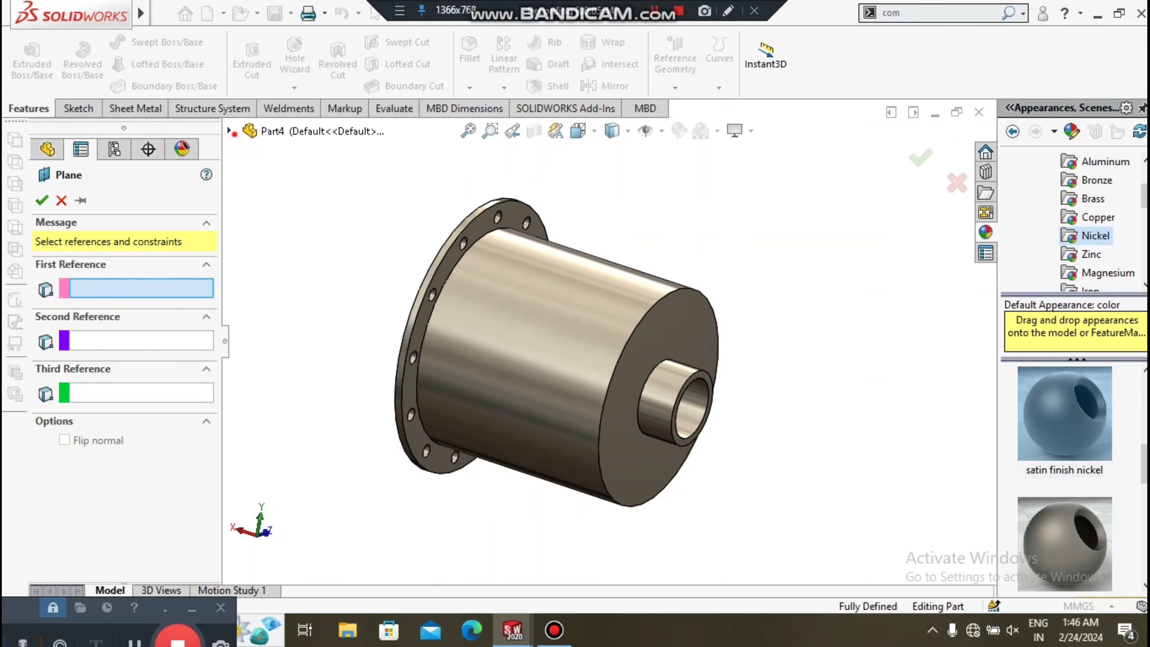
{"action": "left_click", "coordinate": [229, 131]}
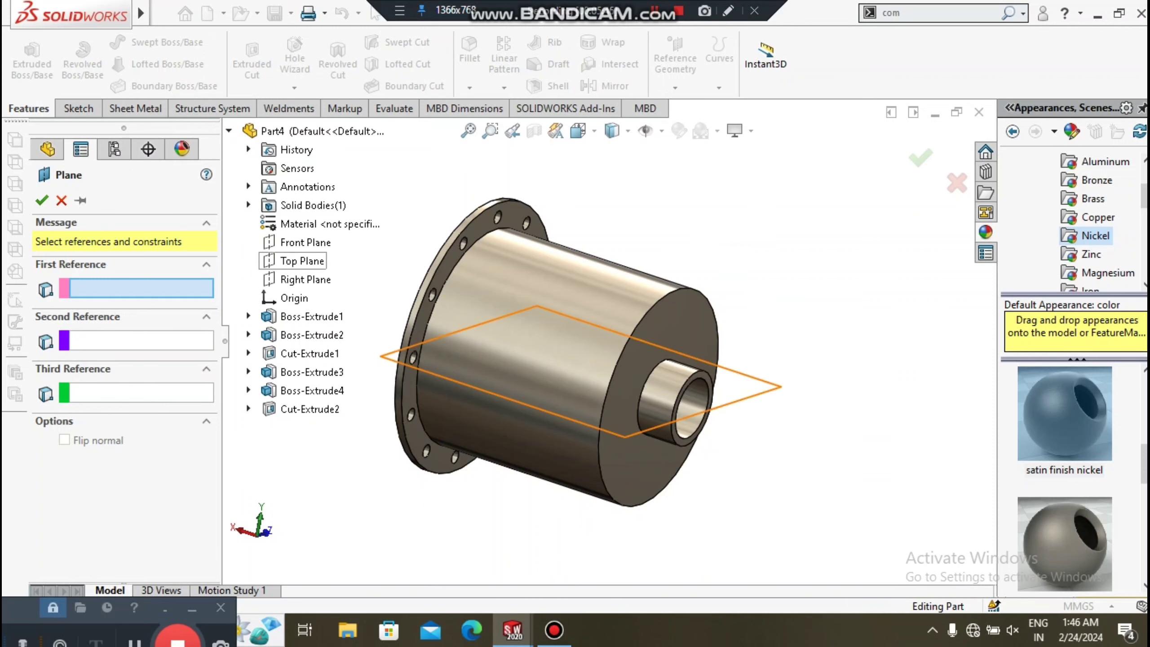
{"action": "left_click", "coordinate": [294, 263]}
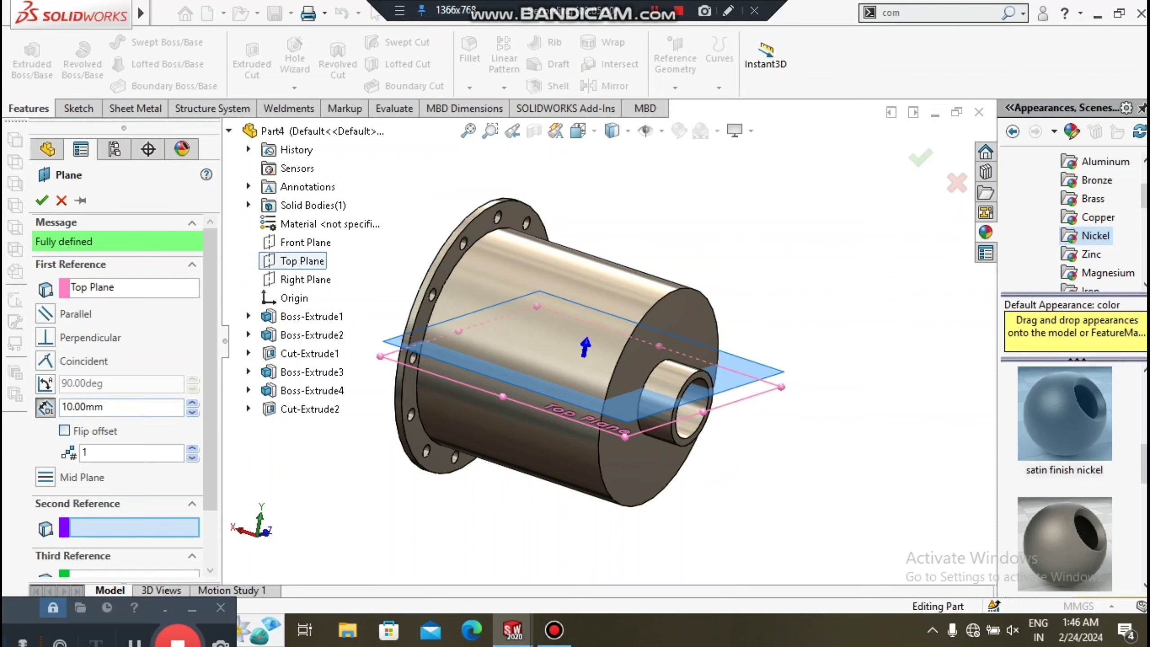
{"action": "double_click", "coordinate": [106, 408]}
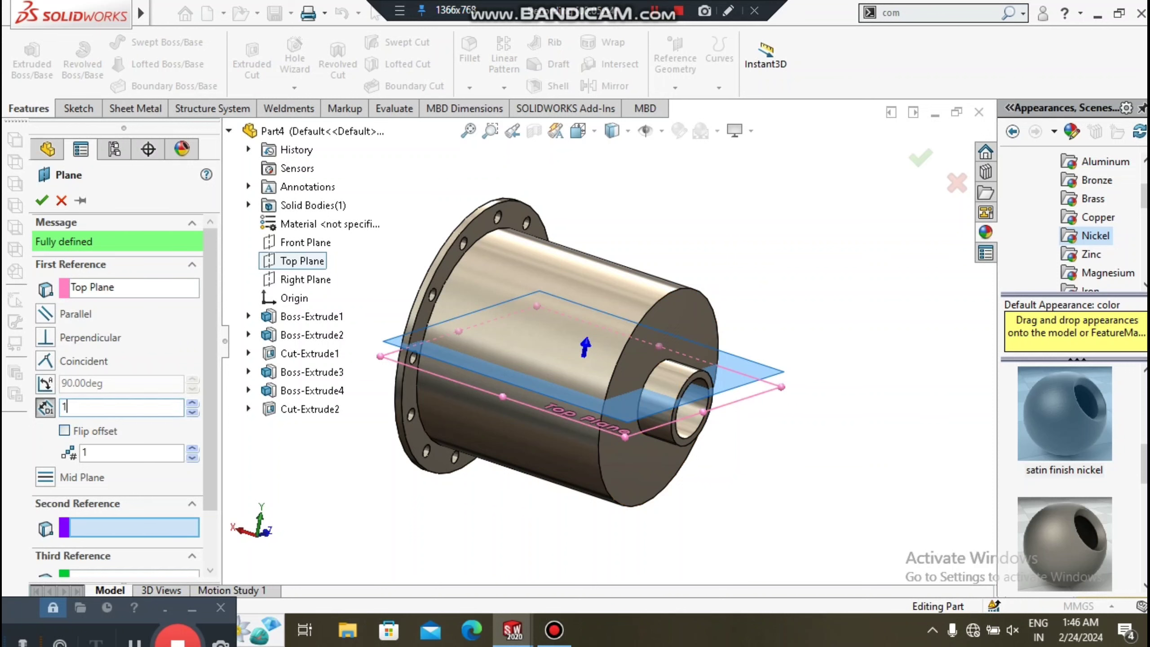
{"action": "type", "text": "85"}
{"action": "key", "text": "Return"}
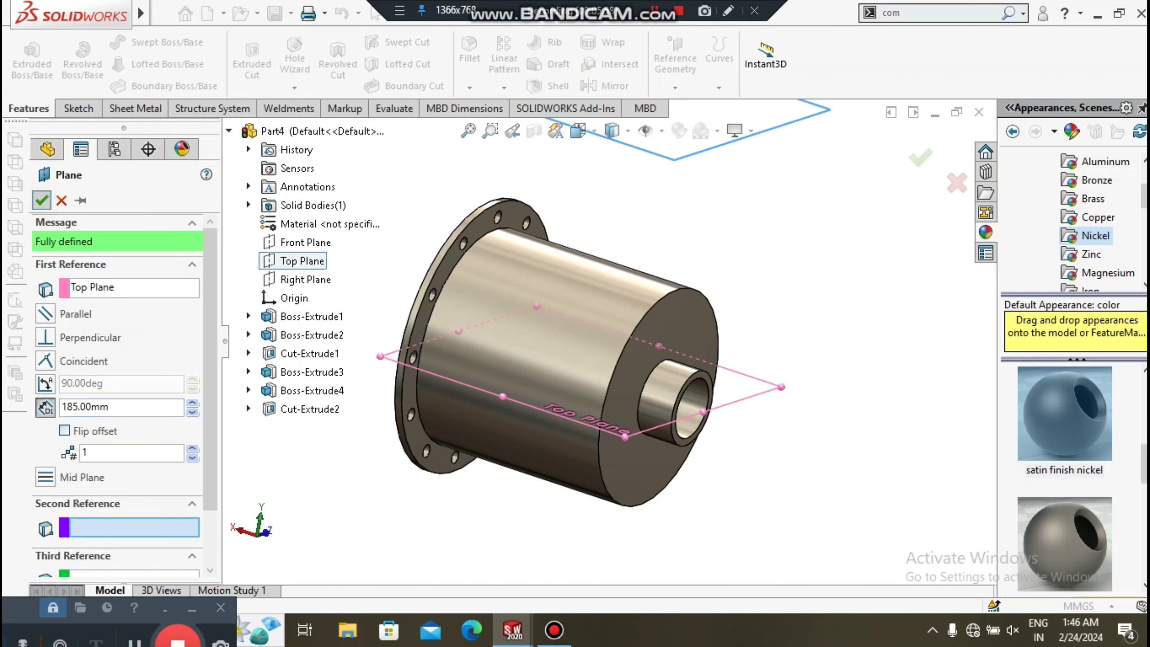
{"action": "left_click", "coordinate": [41, 201]}
{"action": "scroll", "coordinate": [627, 203], "scroll_direction": "up", "scroll_amount": 3}
- Start a sketch on Plane1 and view it normal to the plane
{"action": "scroll", "coordinate": [627, 203], "scroll_direction": "down", "scroll_amount": 4}
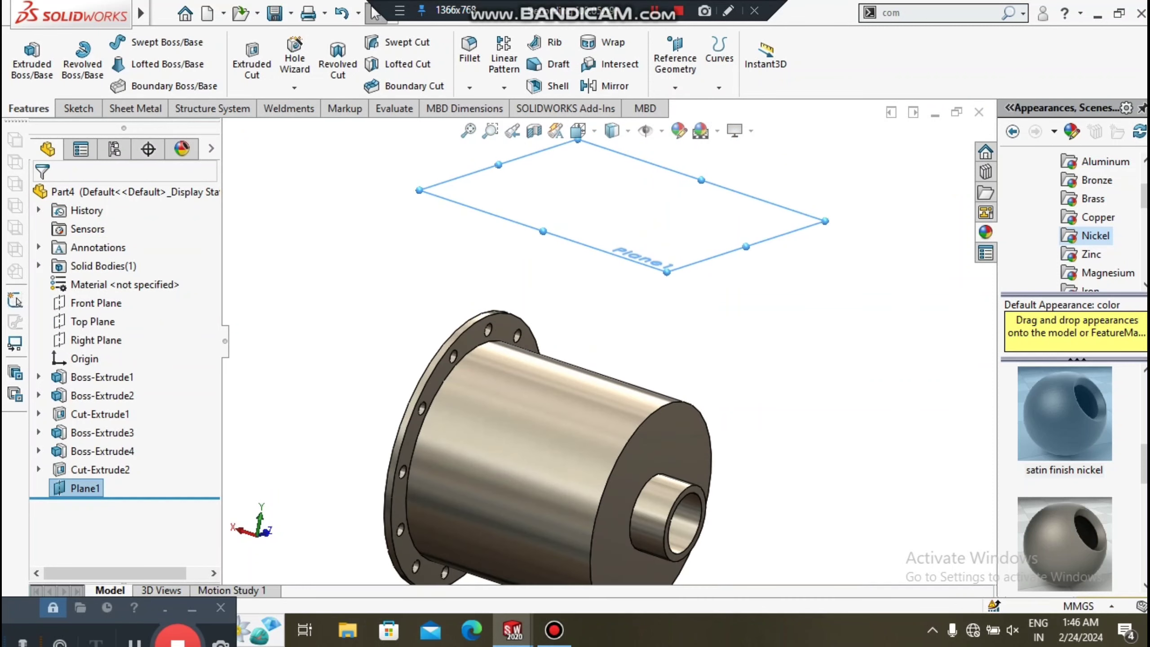
{"action": "right_click", "coordinate": [626, 202]}
{"action": "left_click", "coordinate": [661, 175]}
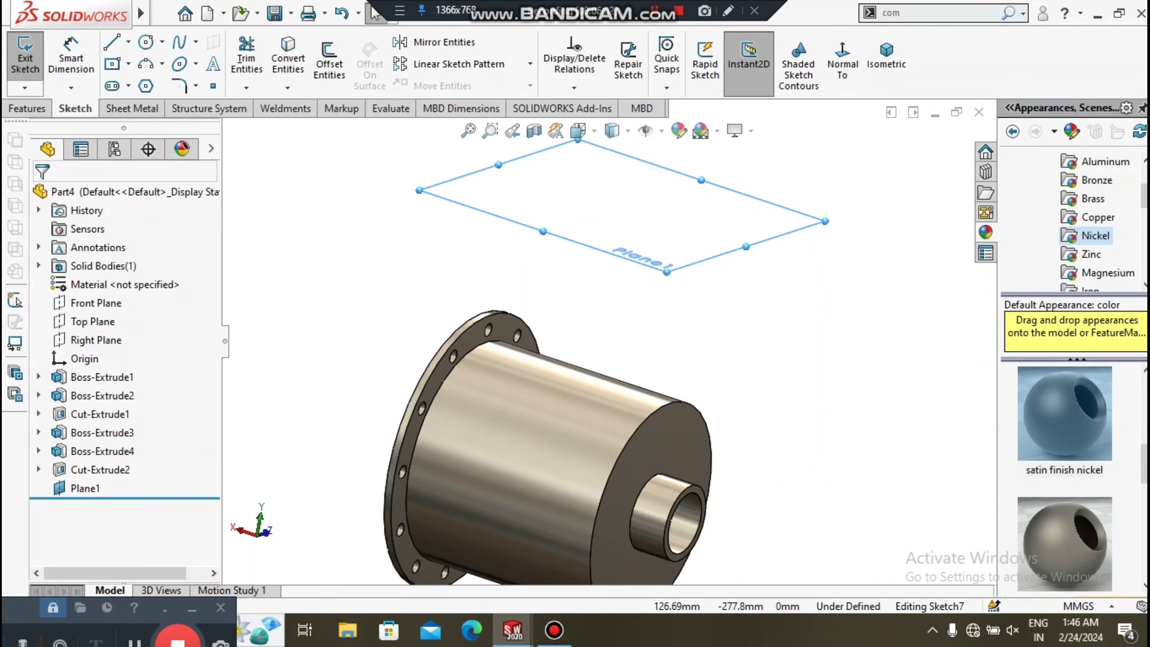
{"action": "left_click", "coordinate": [842, 59]}
{"action": "key", "text": "Escape"}
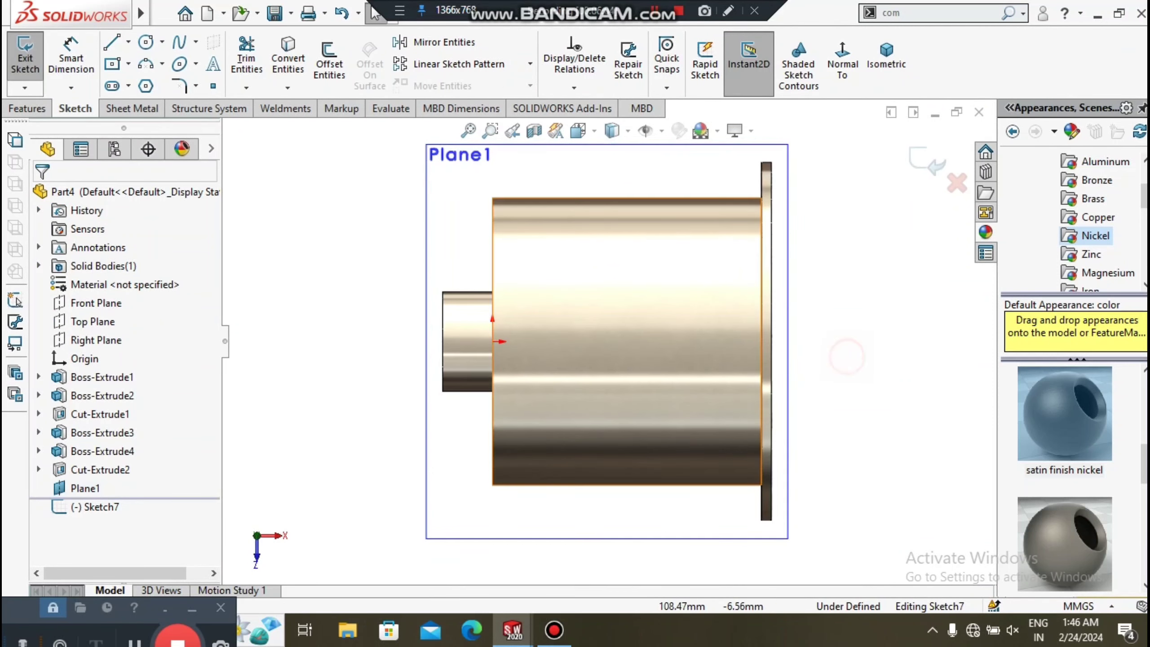
- Draw two concentric circles sharing a centre over the cylinder body
{"action": "left_click", "coordinate": [145, 42]}
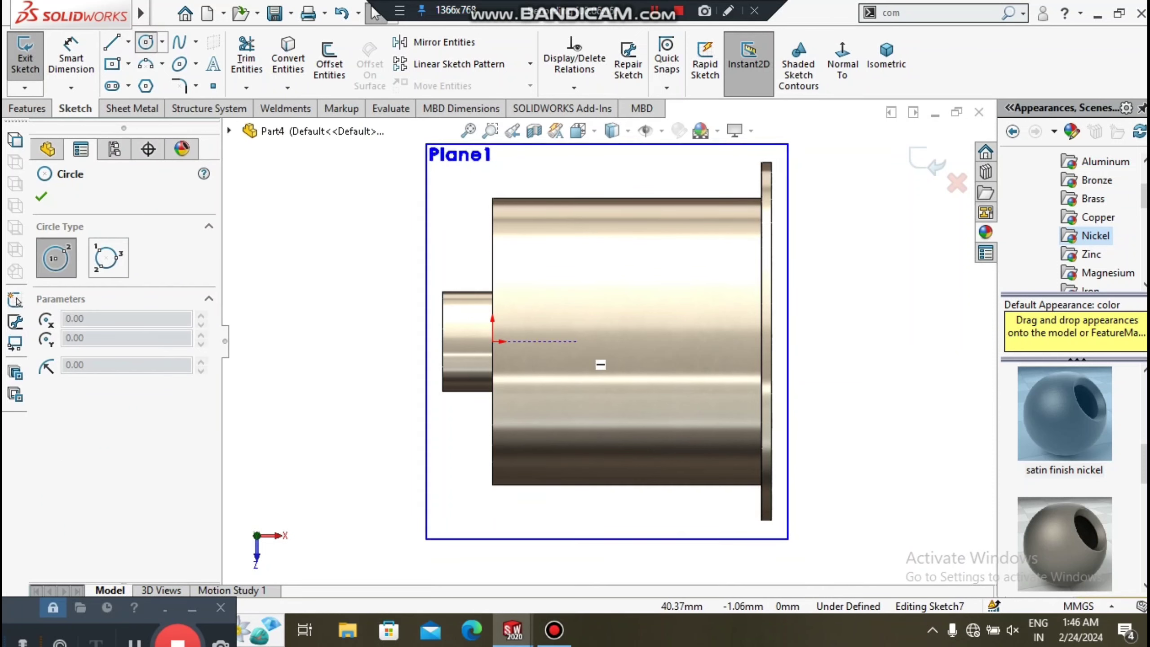
{"action": "left_click", "coordinate": [623, 342]}
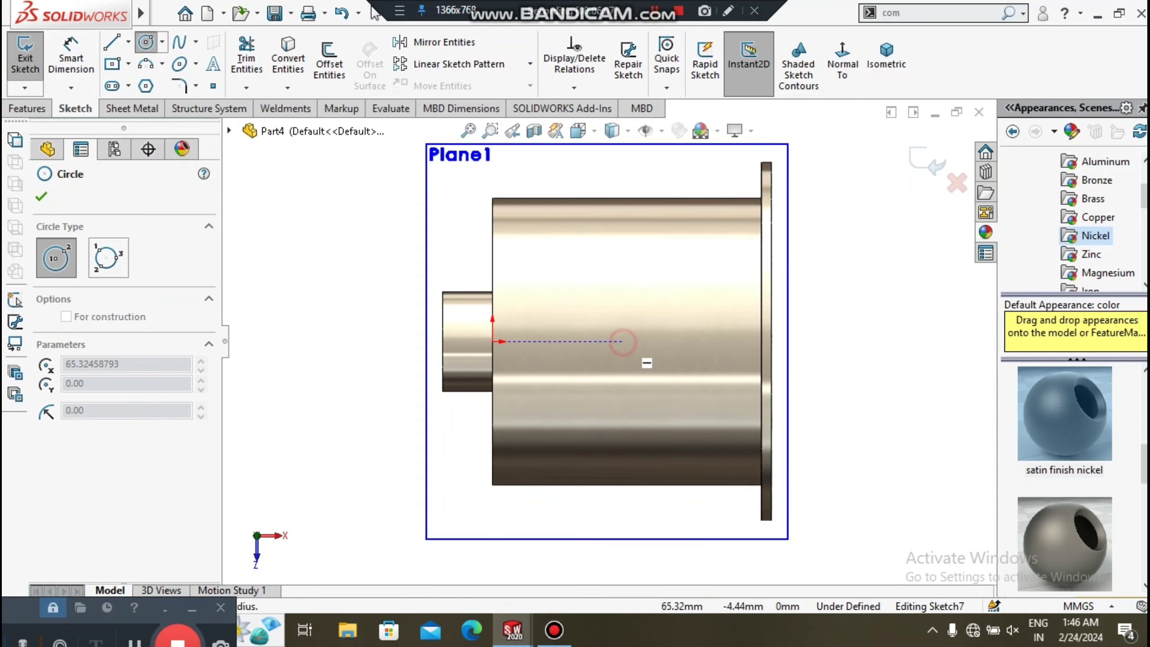
{"action": "left_click", "coordinate": [603, 449]}
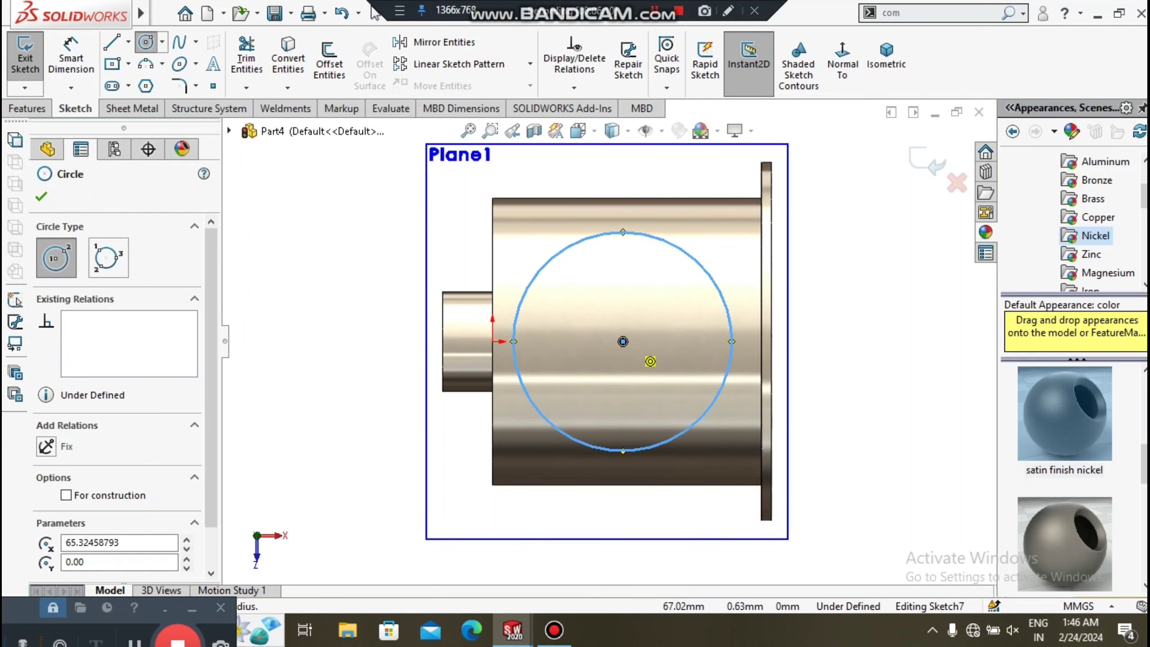
{"action": "left_click", "coordinate": [623, 341]}
{"action": "left_click", "coordinate": [652, 411]}
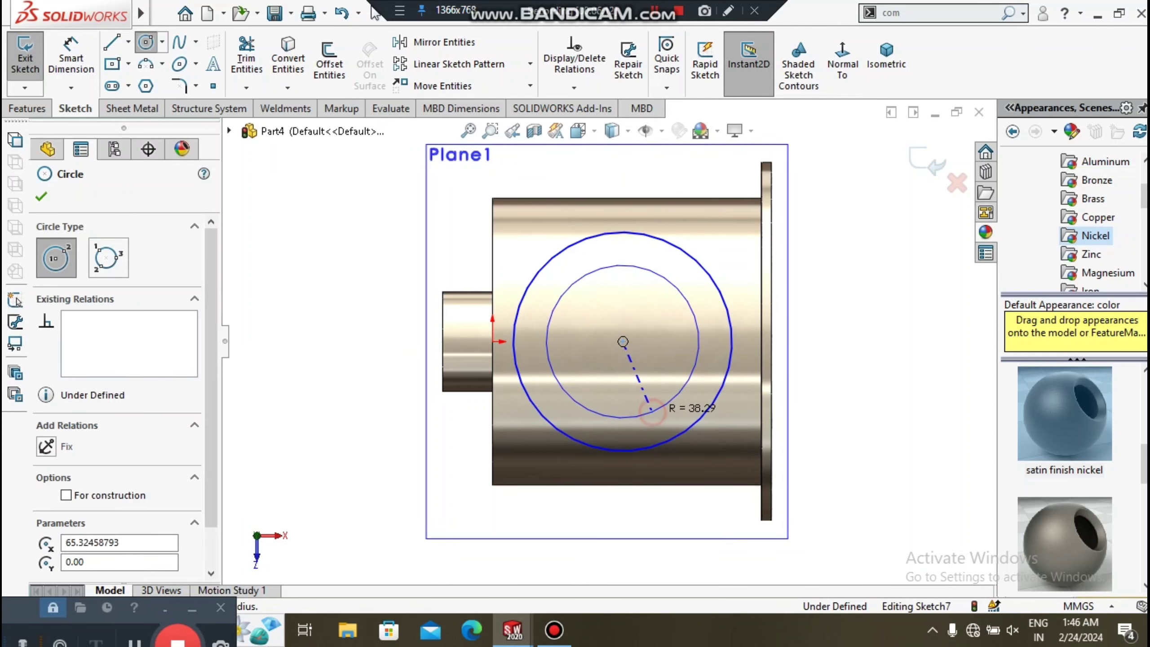
{"action": "key", "text": "Escape"}
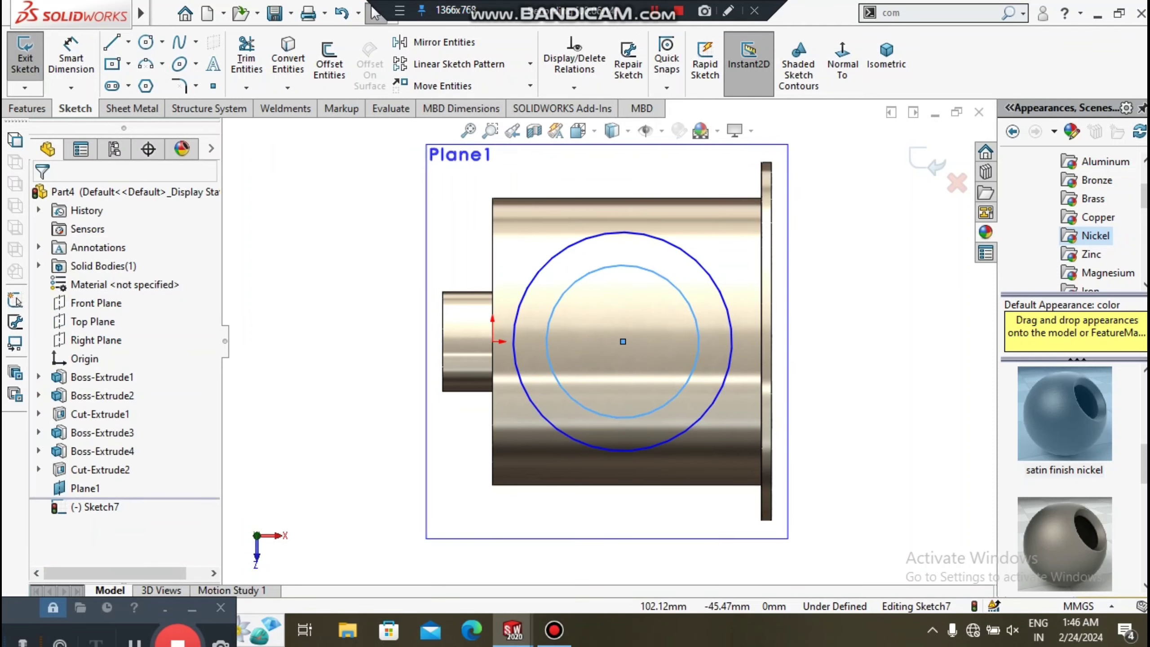
{"action": "key", "text": "Escape"}
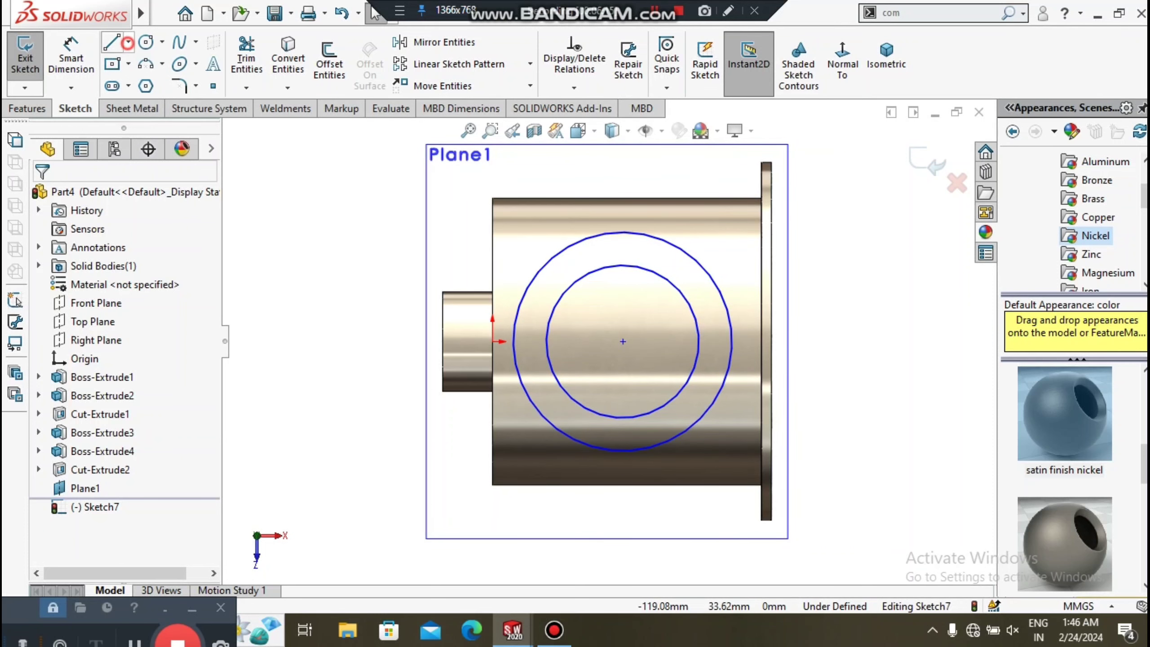
{"action": "left_click", "coordinate": [128, 42]}
{"action": "left_click", "coordinate": [150, 84]}
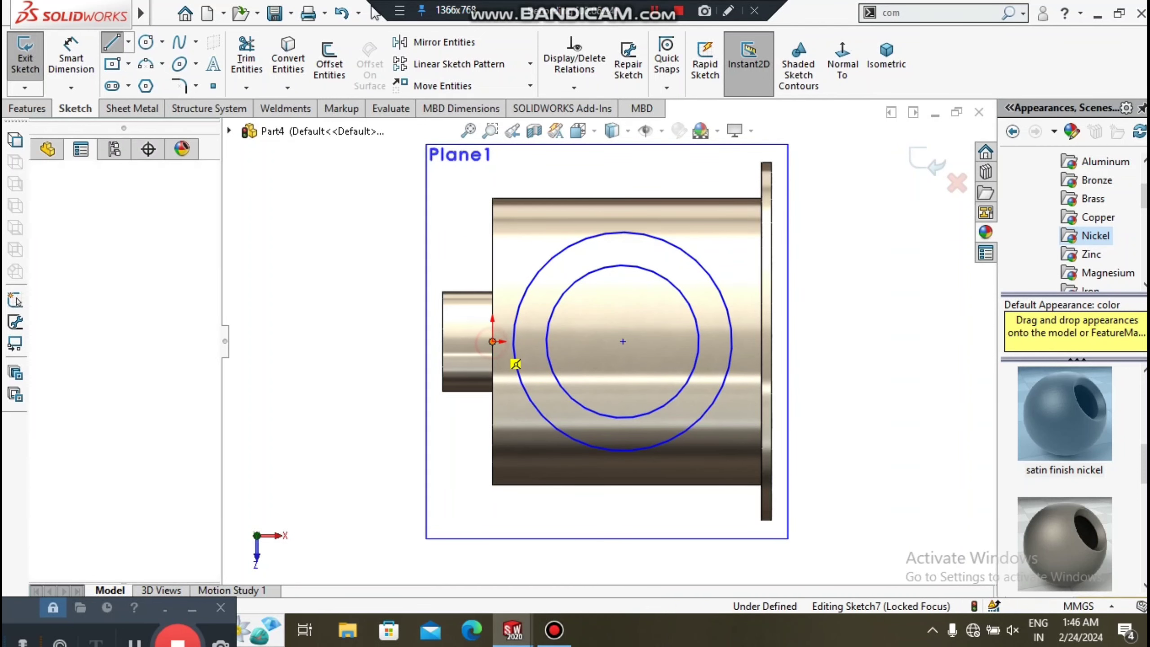
- Draw a centerline from the origin to the circles' centre and dimension that centre to the flange edge
{"action": "left_click", "coordinate": [499, 341]}
{"action": "left_click", "coordinate": [623, 341]}
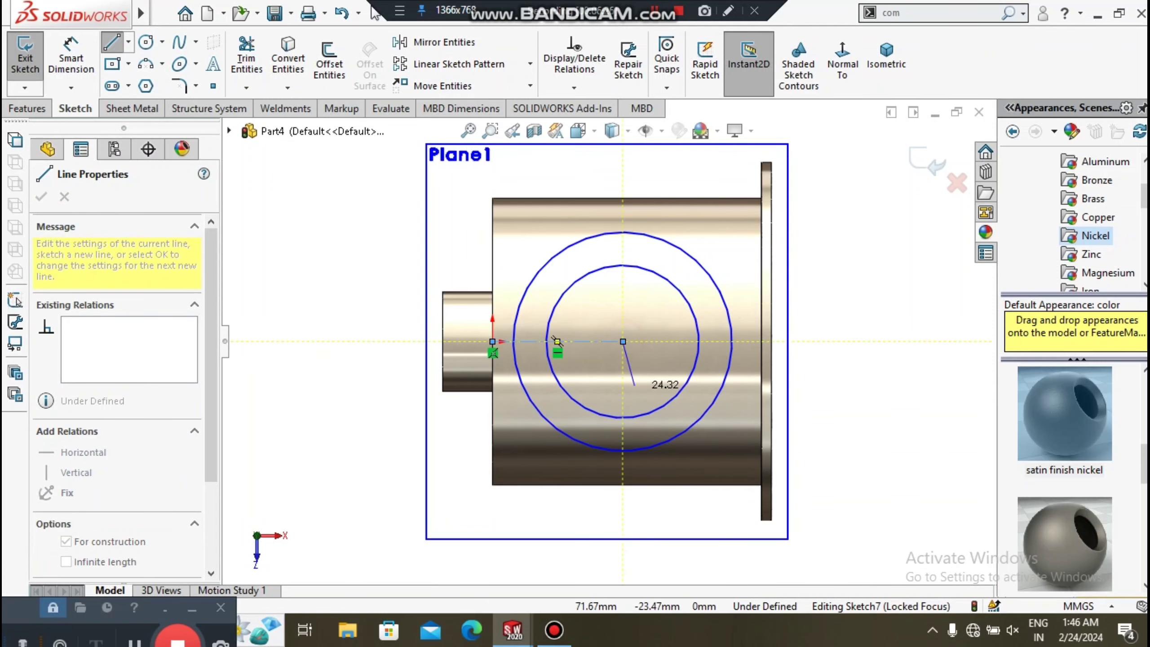
{"action": "key", "text": "Escape"}
{"action": "key", "text": "Escape"}
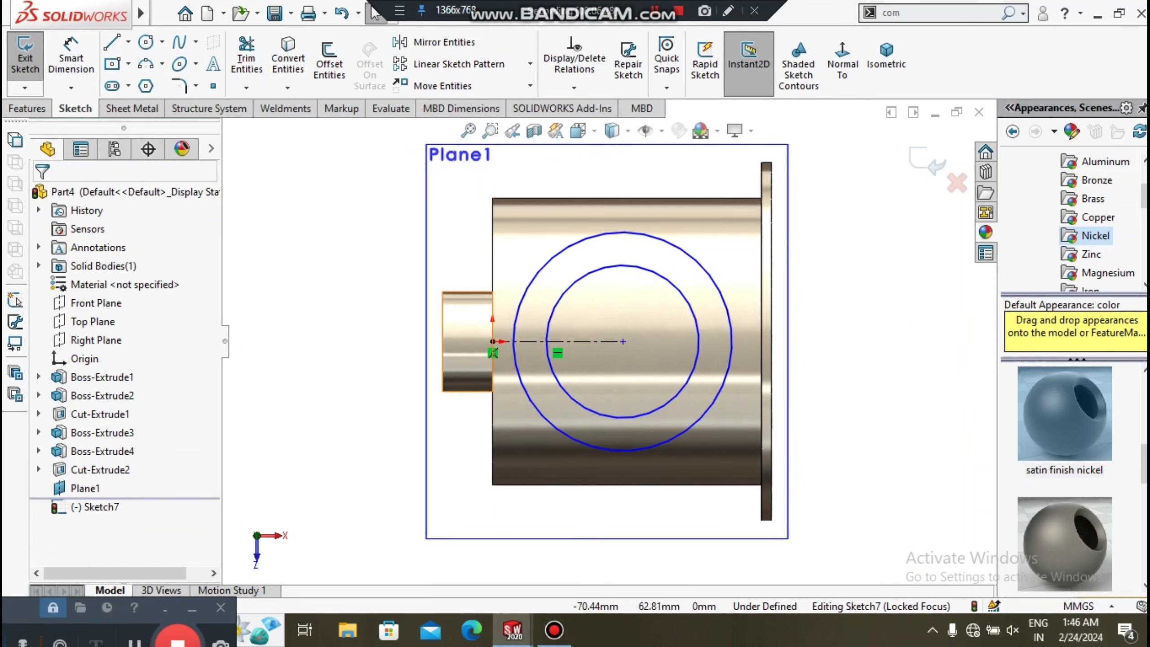
{"action": "left_click", "coordinate": [71, 57]}
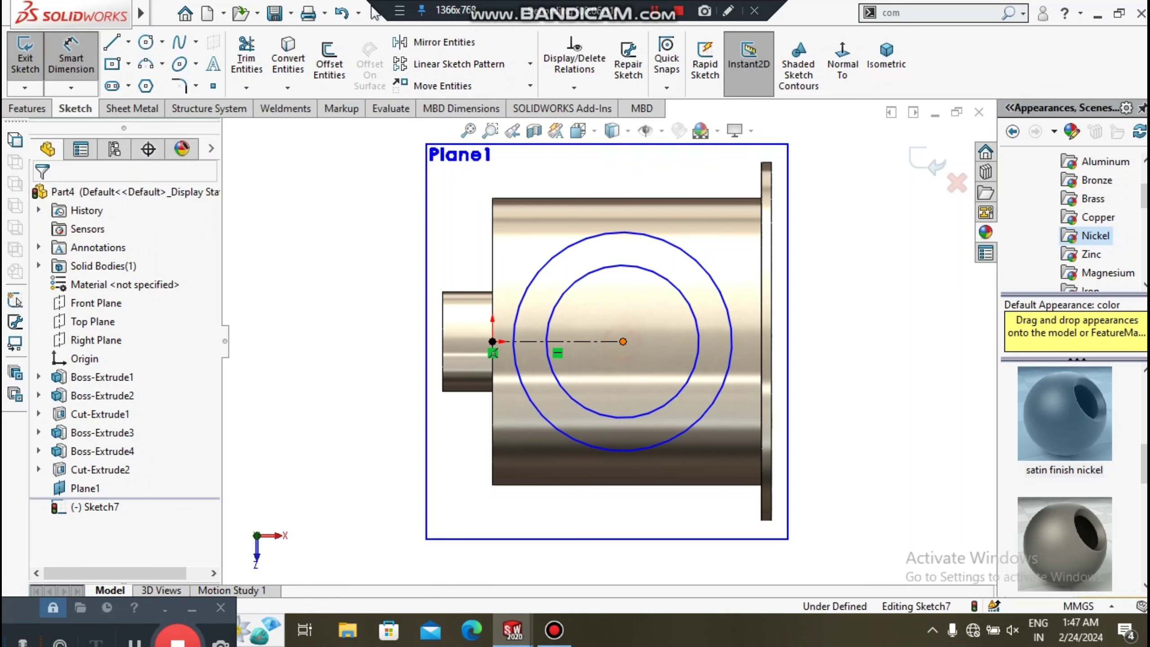
{"action": "left_click", "coordinate": [623, 341]}
{"action": "left_click", "coordinate": [772, 317]}
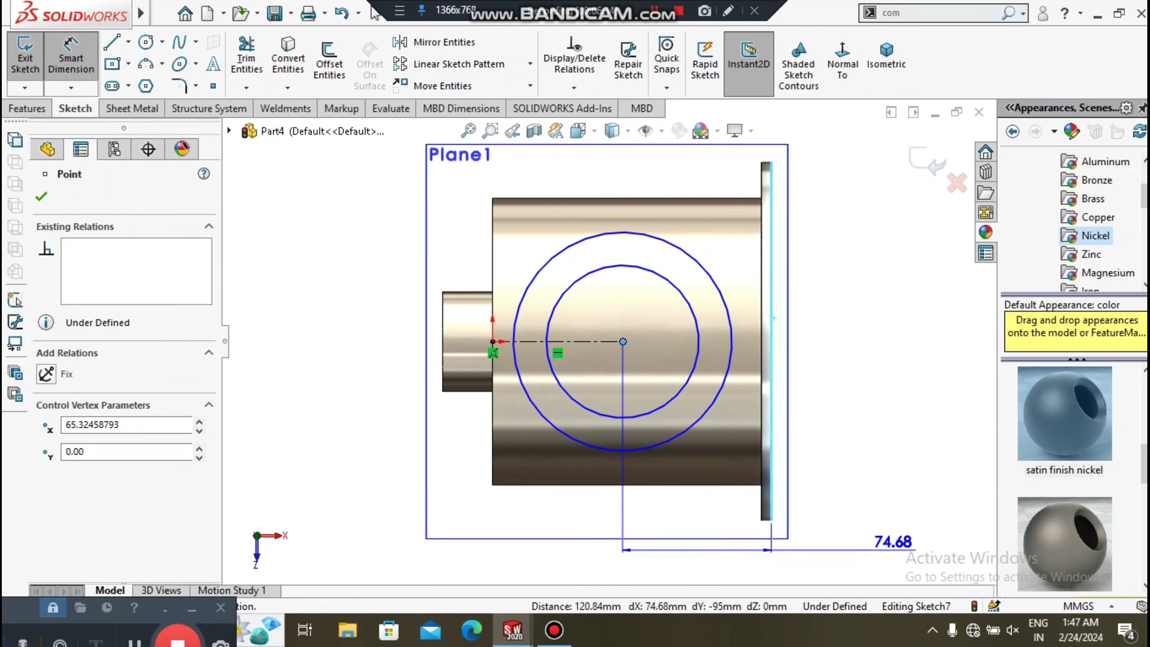
- Set the centre-to-flange-edge distance to 70 mm
{"action": "left_click", "coordinate": [893, 551]}
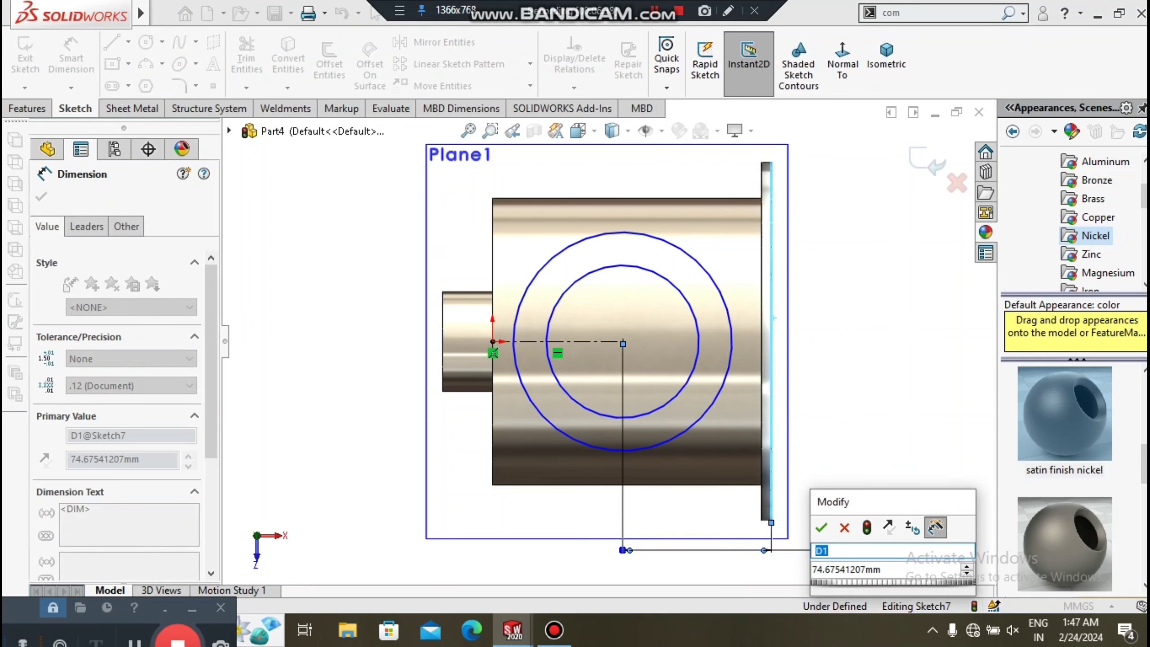
{"action": "double_click", "coordinate": [886, 569]}
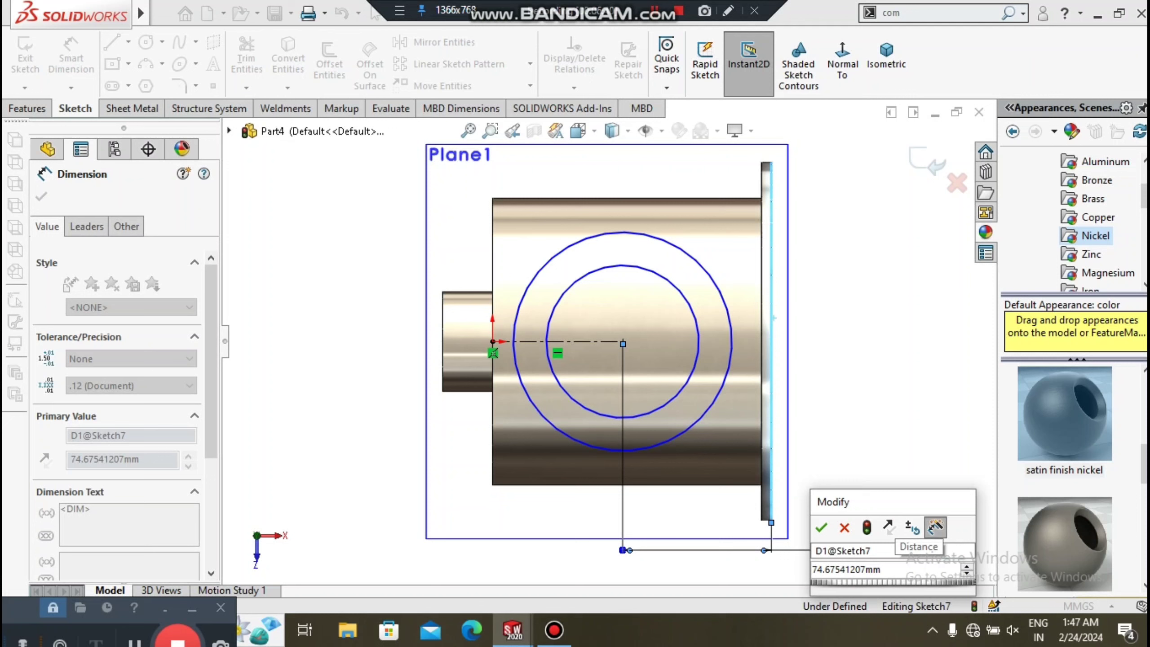
{"action": "key", "text": "BackSpace"}
{"action": "key", "text": "BackSpace"}
{"action": "key", "text": "BackSpace"}
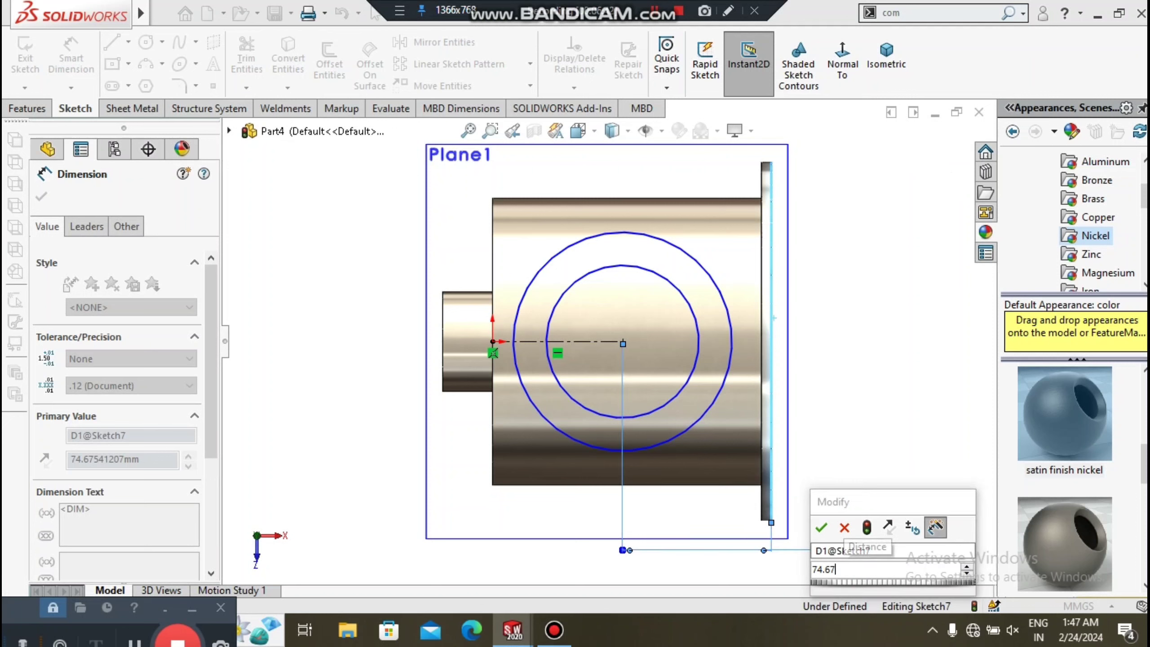
{"action": "key", "text": "BackSpace"}
{"action": "key", "text": "BackSpace"}
{"action": "key", "text": "BackSpace"}
{"action": "key", "text": "BackSpace"}
{"action": "type", "text": "70"}
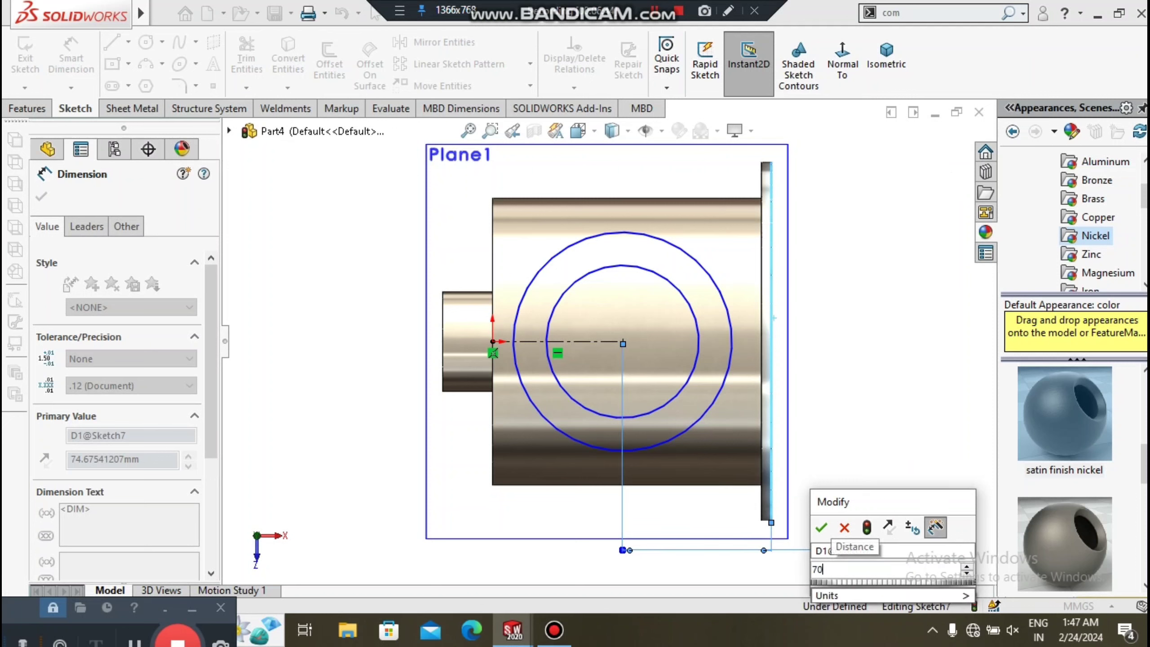
{"action": "key", "text": "Return"}
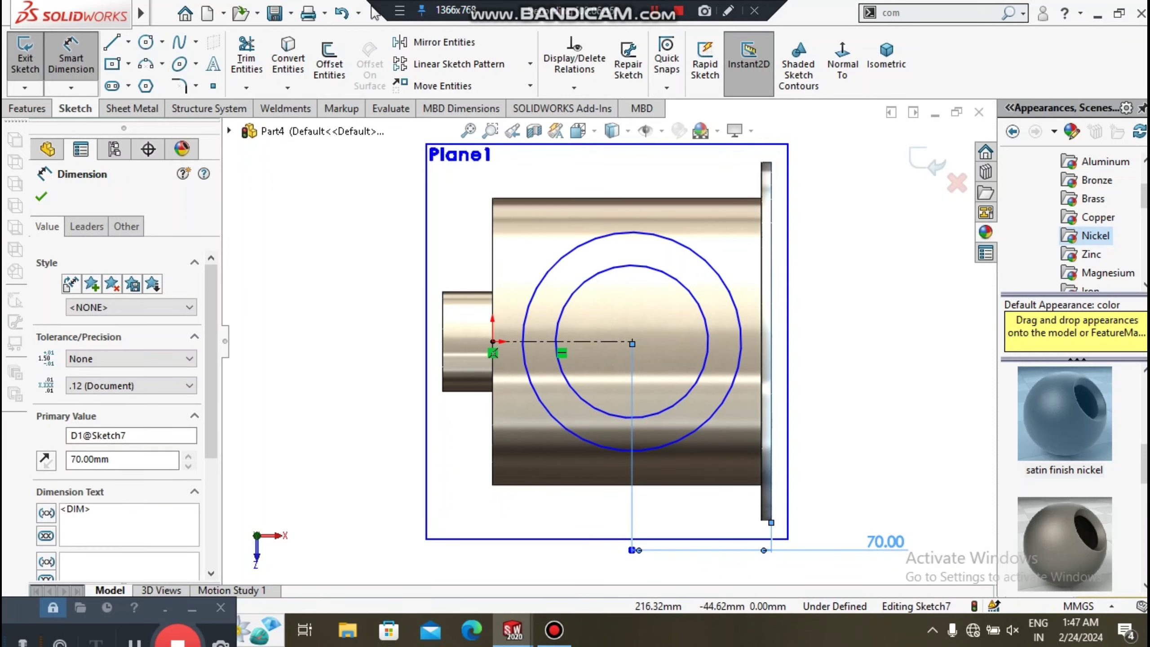
{"action": "left_click", "coordinate": [924, 423]}
{"action": "scroll", "coordinate": [609, 337], "scroll_direction": "up", "scroll_amount": 2}
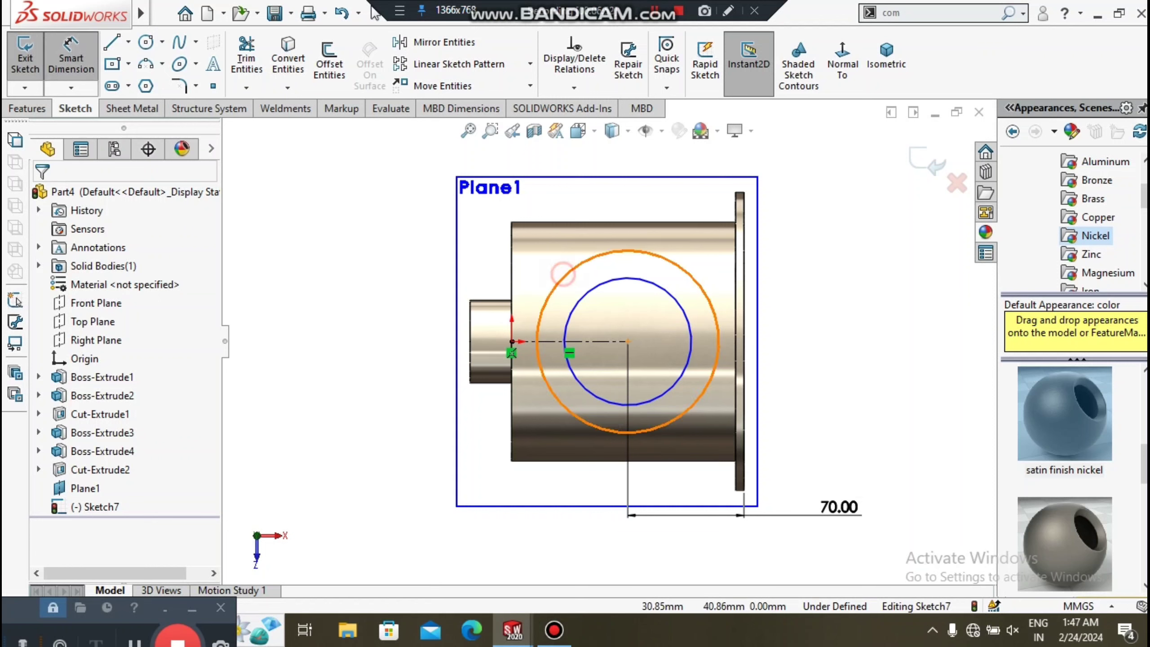
- Dimension the outer circle to Ø94 mm
{"action": "left_click", "coordinate": [563, 274]}
{"action": "left_click", "coordinate": [388, 214]}
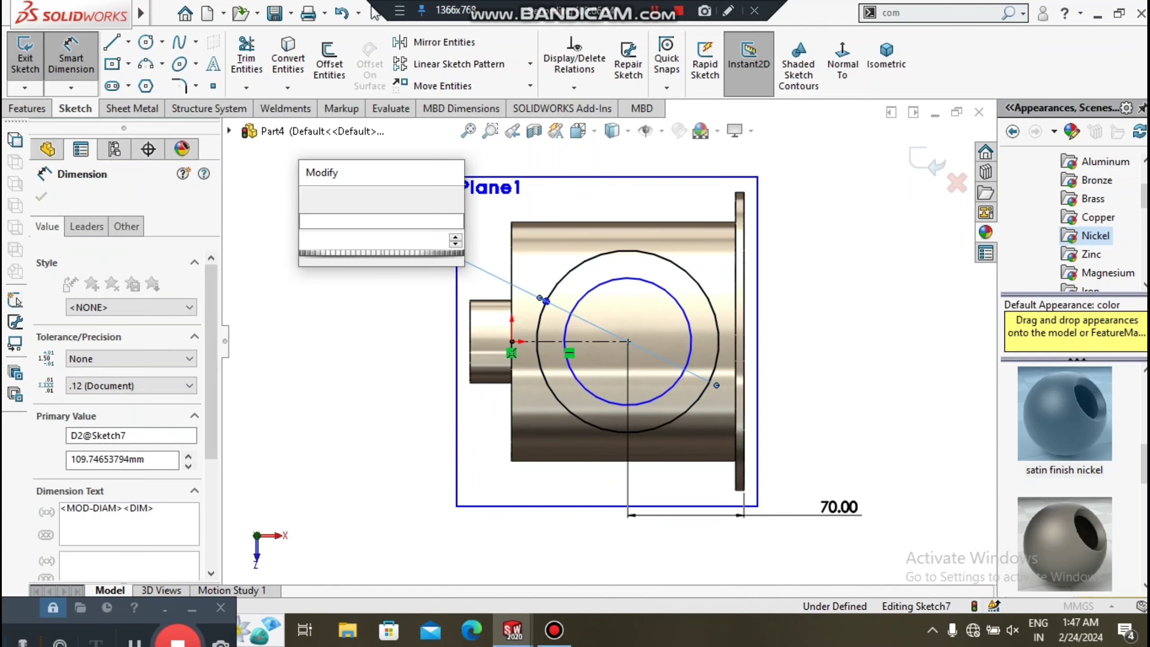
{"action": "type", "text": "94"}
{"action": "key", "text": "Tab"}
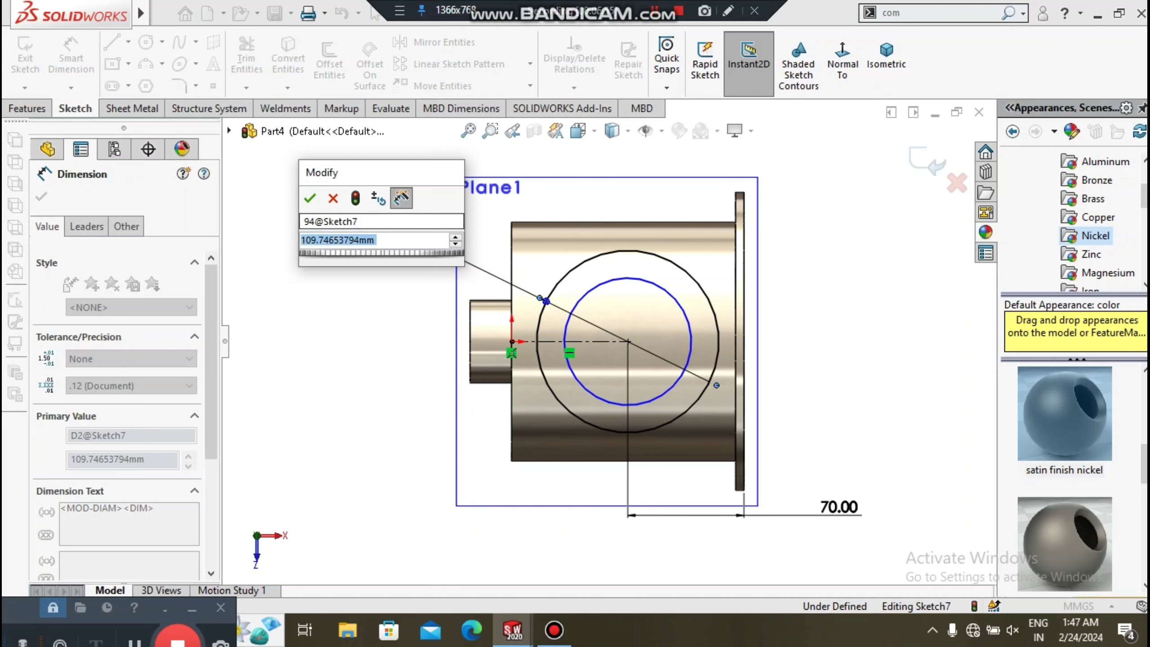
{"action": "type", "text": "94"}
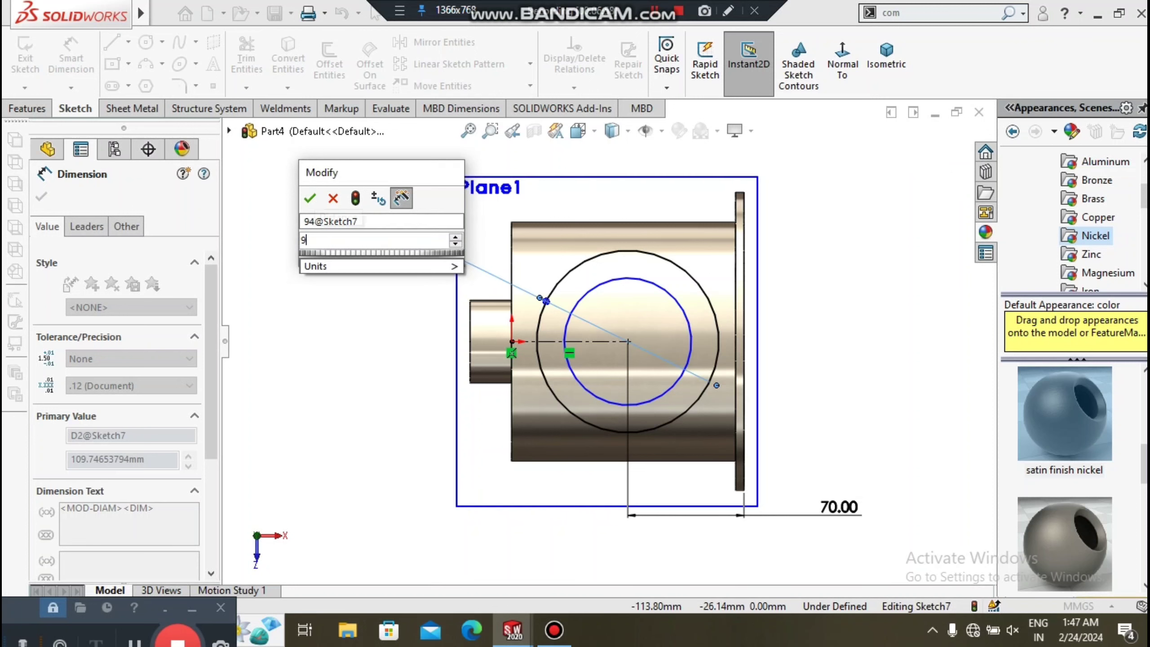
{"action": "key", "text": "Return"}
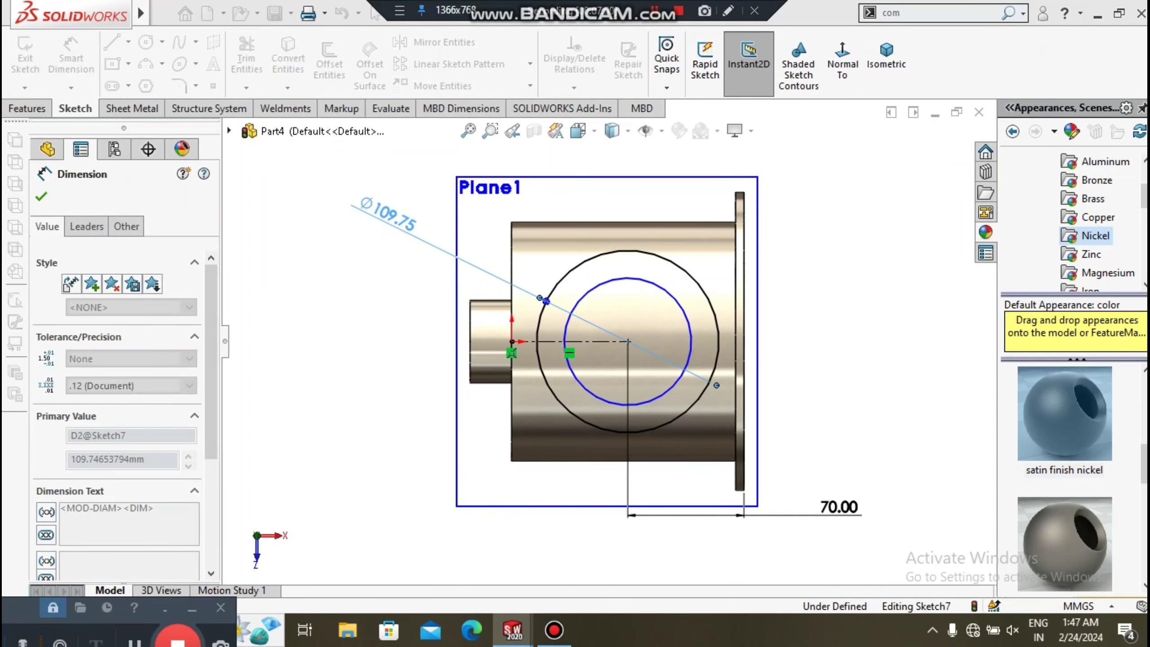
{"action": "key", "text": "Escape"}
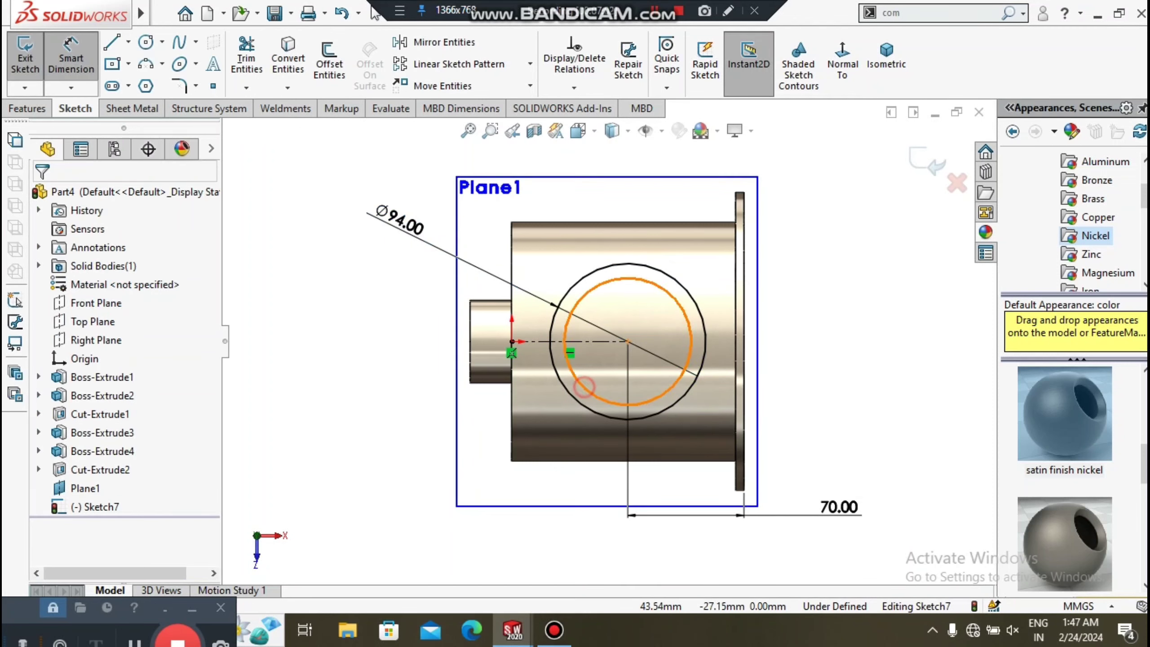
- Dimension the inner circle to Ø90 mm and switch to an isometric view
{"action": "left_click", "coordinate": [584, 388]}
{"action": "left_click", "coordinate": [333, 525]}
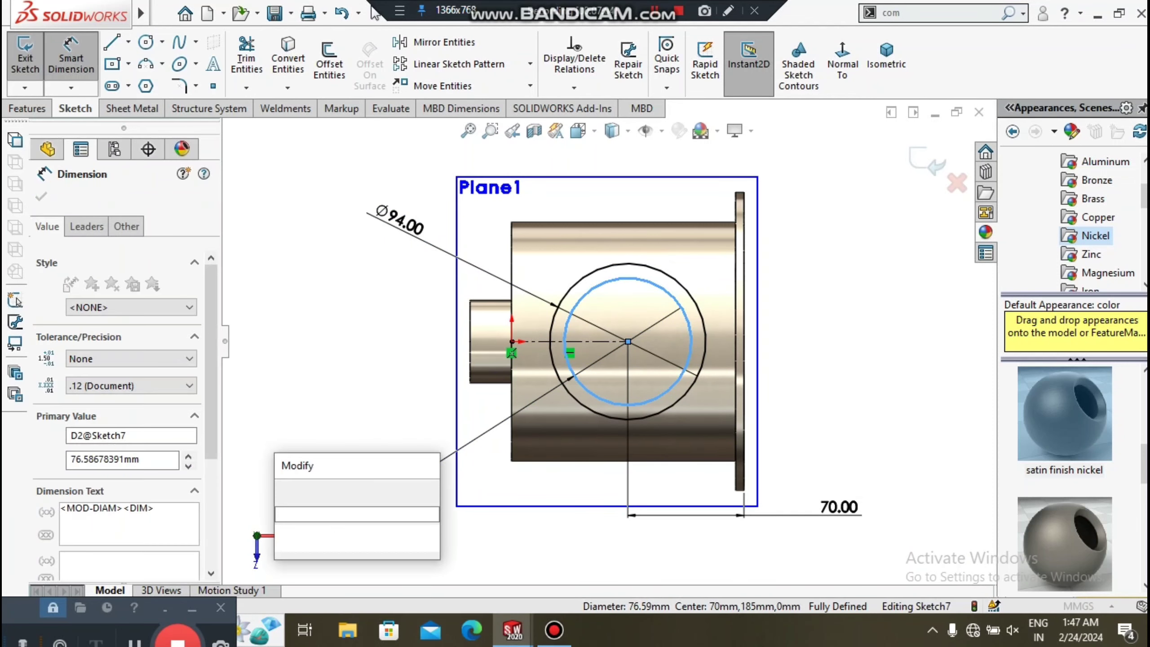
{"action": "type", "text": "90"}
{"action": "key", "text": "Return"}
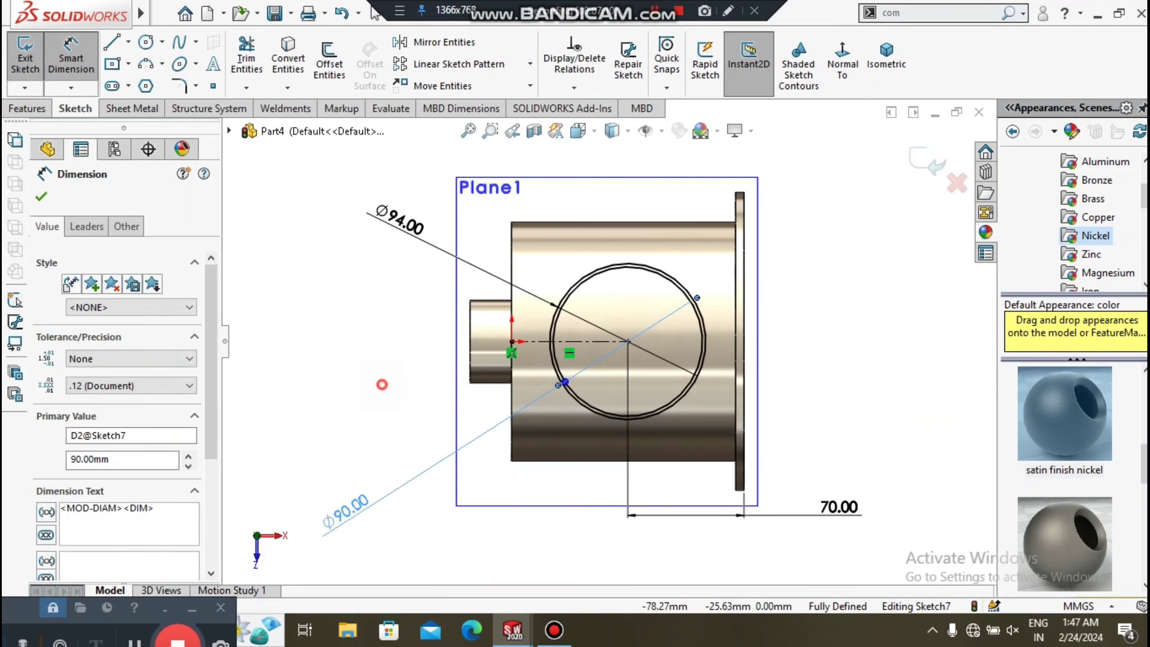
{"action": "left_click", "coordinate": [382, 385]}
{"action": "key", "text": "ctrl+shift+z"}
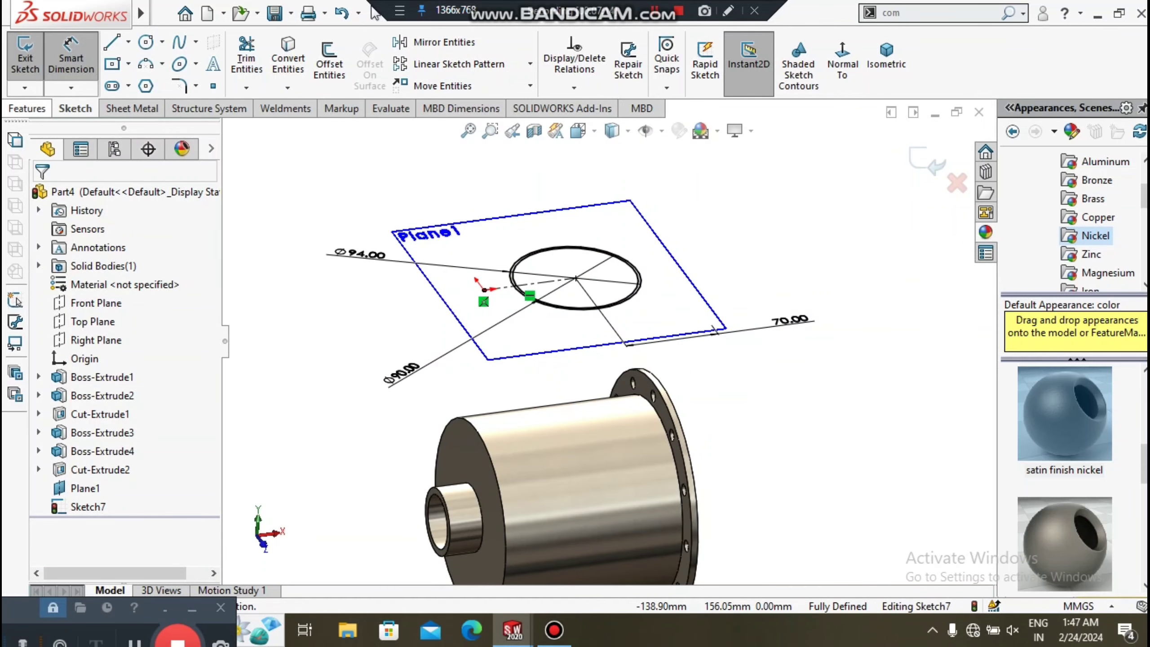
- Extrude the Ø94/Ø90 ring downward from Plane1 Up To Surface onto the main cylinder
{"action": "left_click", "coordinate": [26, 109]}
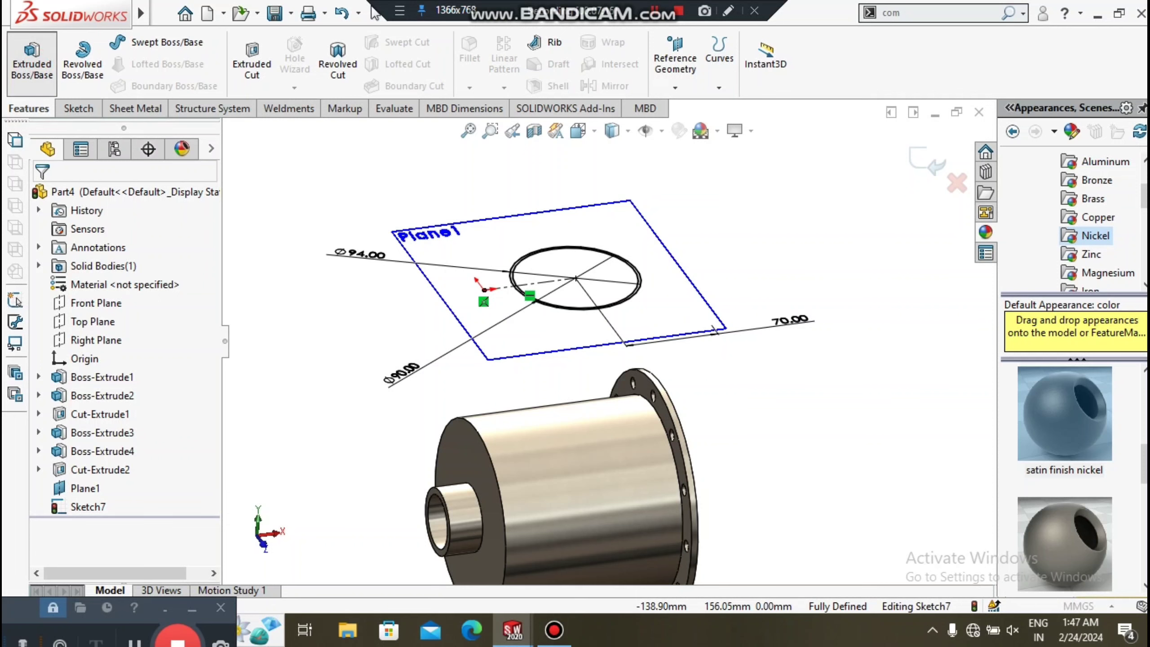
{"action": "left_click", "coordinate": [32, 61]}
{"action": "left_click", "coordinate": [45, 298]}
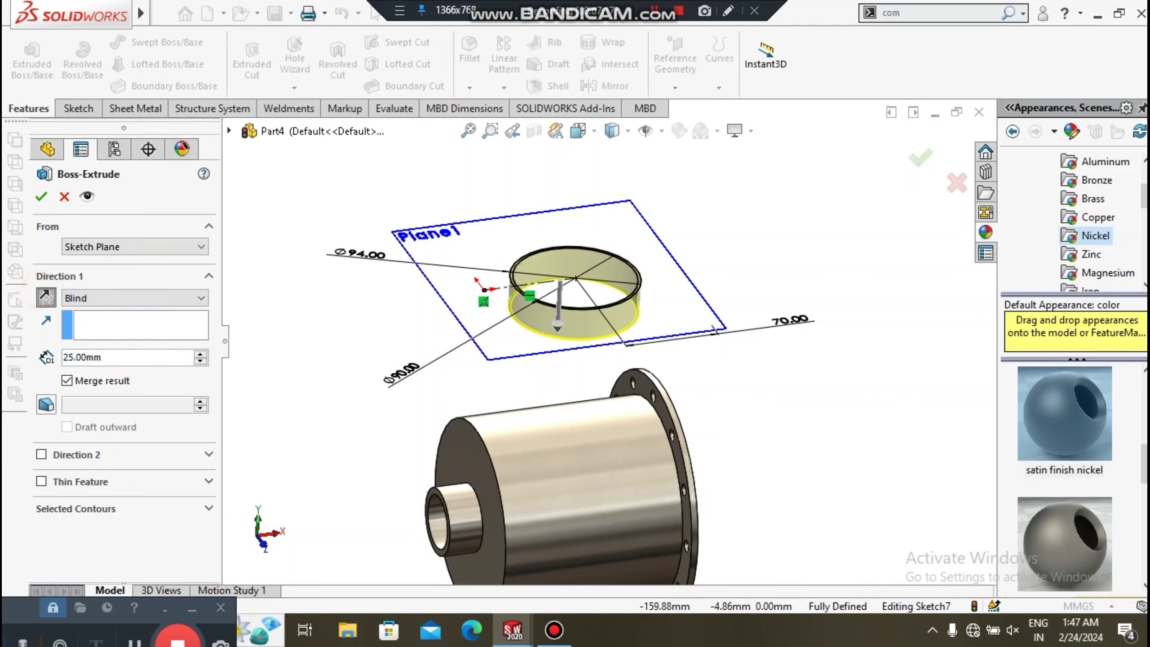
{"action": "left_click", "coordinate": [136, 298]}
{"action": "key", "text": "Escape"}
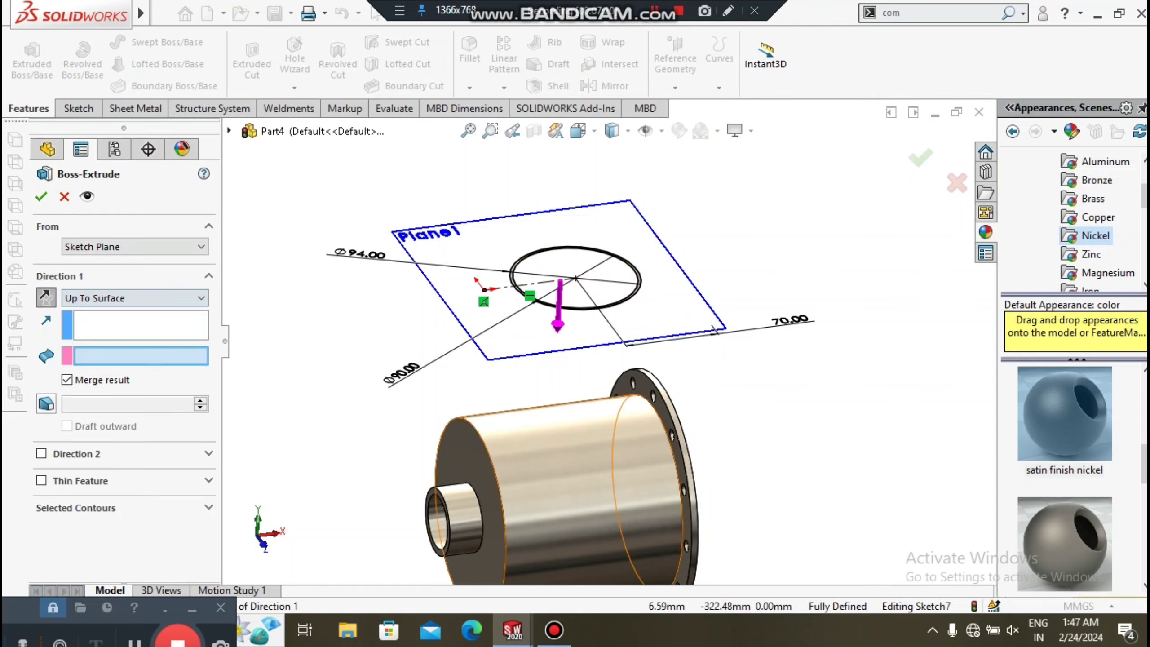
{"action": "left_click", "coordinate": [569, 460]}
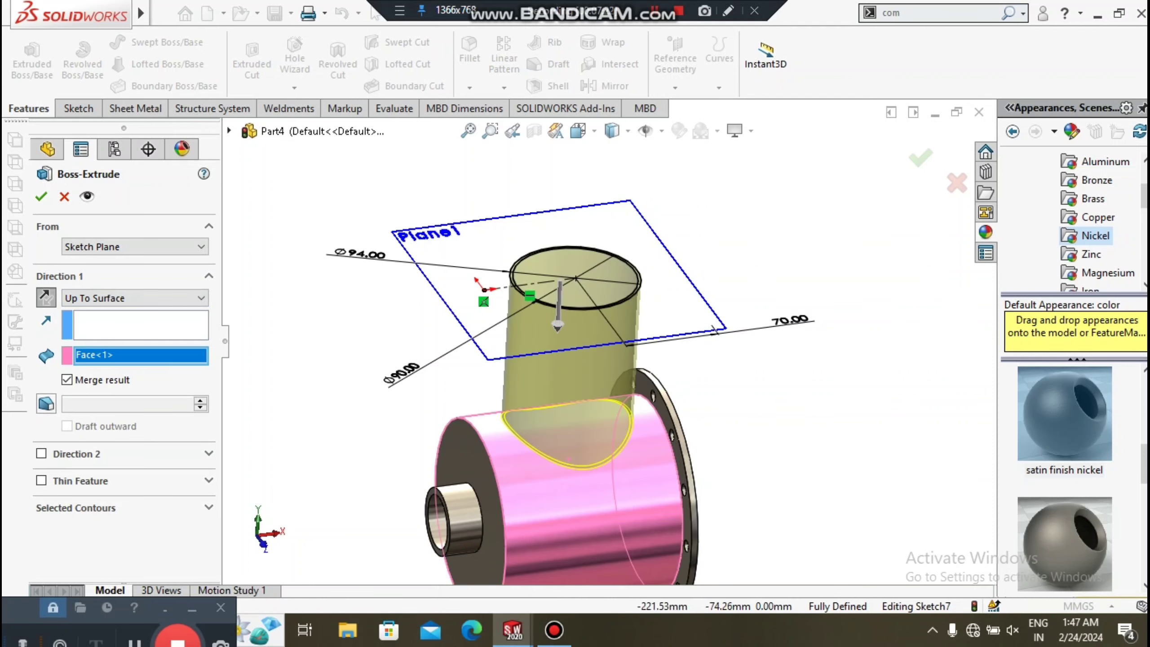
{"action": "left_click", "coordinate": [41, 196]}
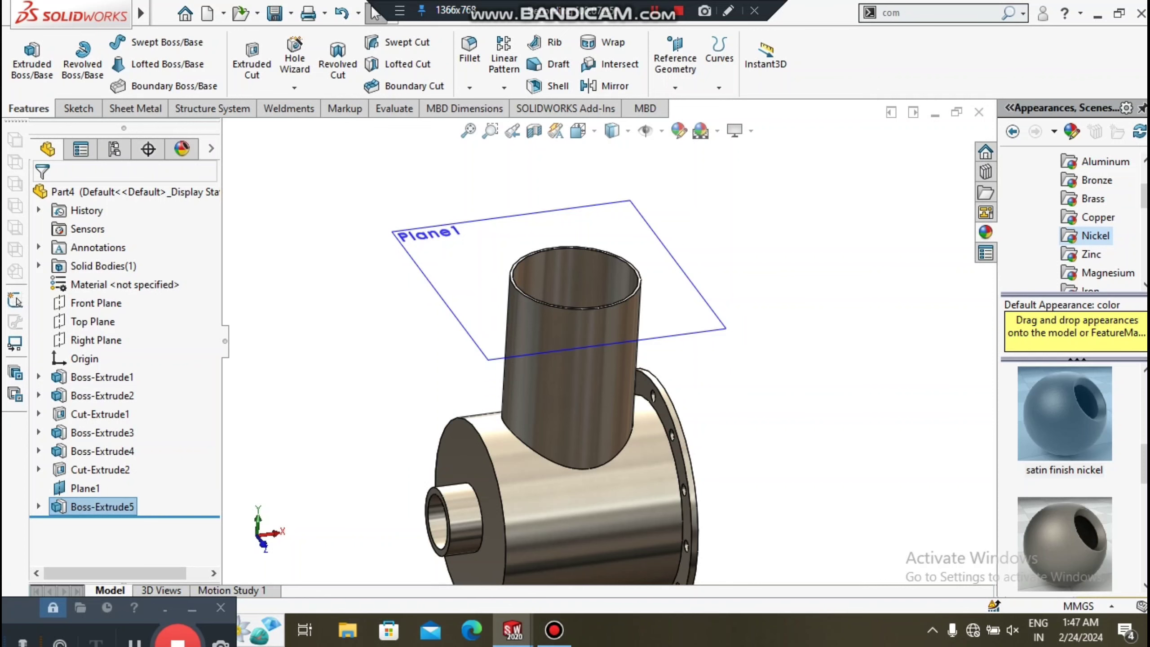
- Start a sketch on the tube's top rim and view it normal to the plane
{"action": "scroll", "coordinate": [541, 267], "scroll_direction": "down", "scroll_amount": 5}
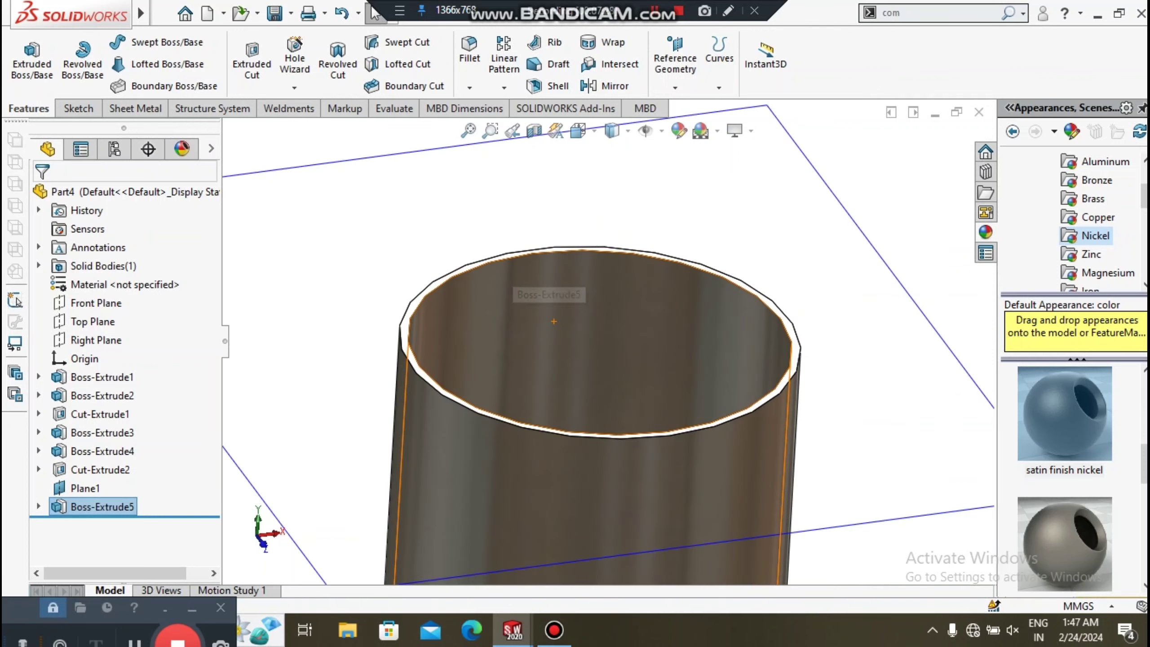
{"action": "scroll", "coordinate": [541, 267], "scroll_direction": "down", "scroll_amount": 3}
{"action": "right_click", "coordinate": [525, 271]}
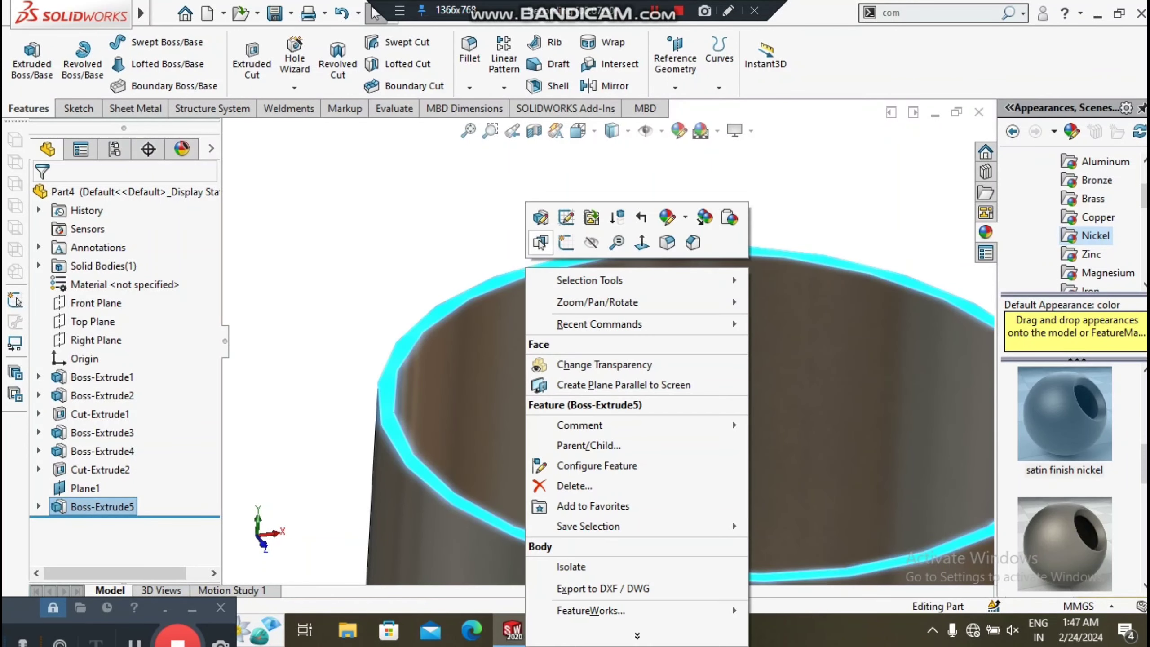
{"action": "left_click", "coordinate": [541, 244]}
{"action": "left_click", "coordinate": [843, 59]}
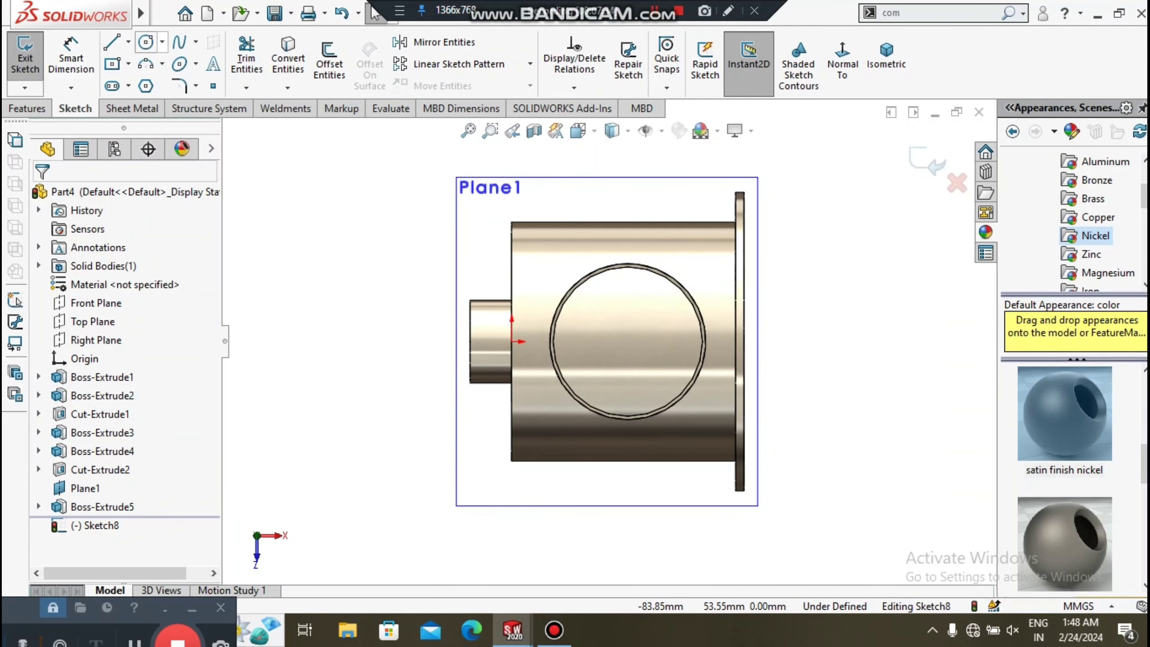
- Draw a large circle and a circle on the tube's outer edge, both centred on the tube
{"action": "left_click", "coordinate": [146, 42]}
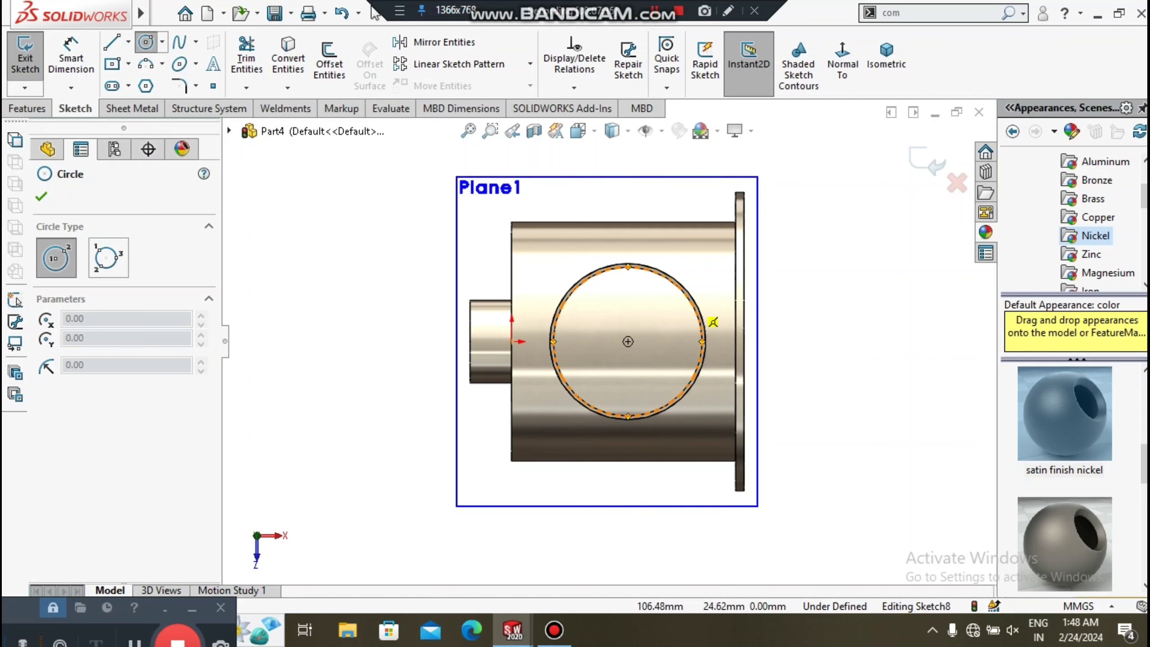
{"action": "left_click", "coordinate": [627, 341]}
{"action": "left_click", "coordinate": [711, 258]}
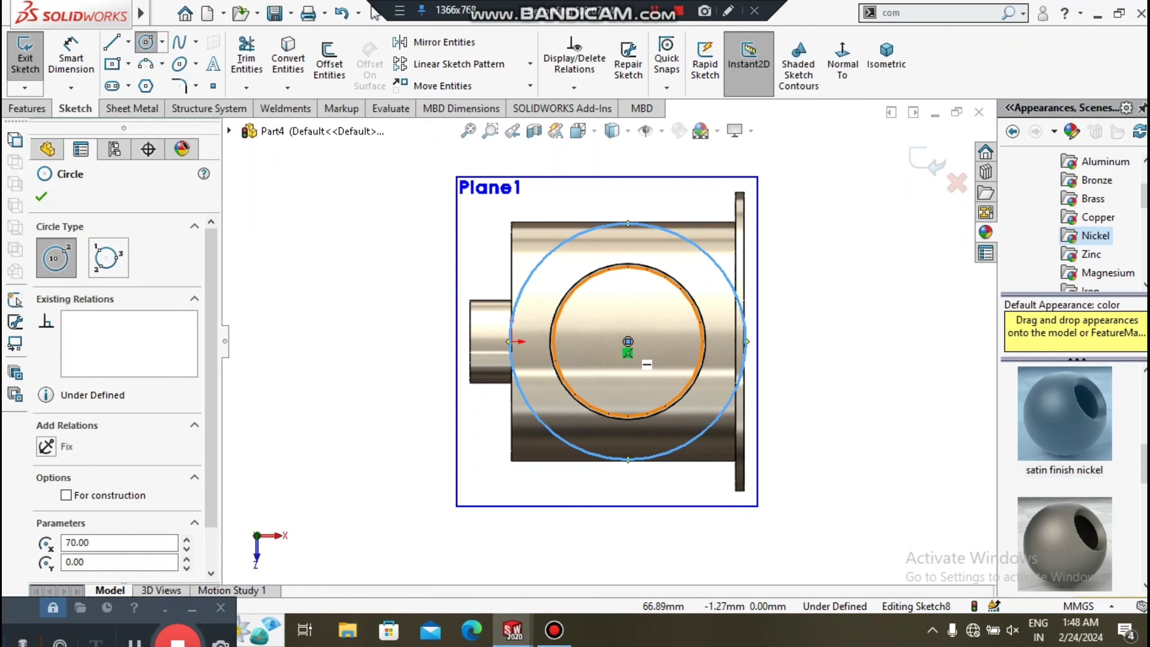
{"action": "left_click", "coordinate": [628, 341]}
{"action": "scroll", "coordinate": [680, 296], "scroll_direction": "down", "scroll_amount": 3}
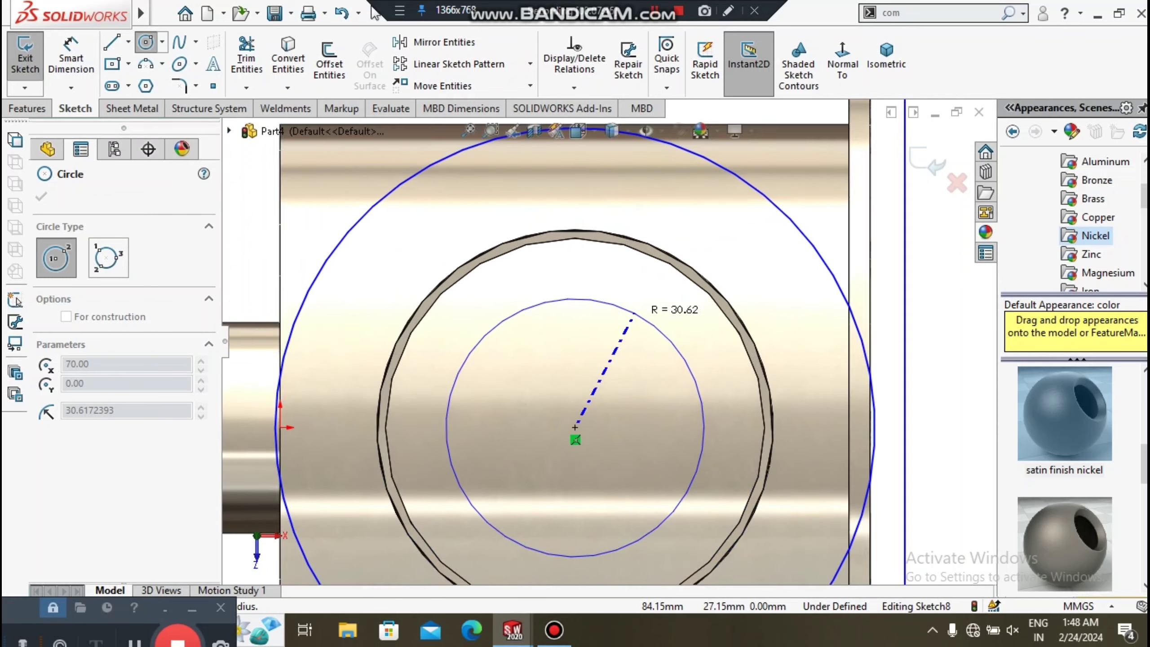
{"action": "scroll", "coordinate": [687, 249], "scroll_direction": "down", "scroll_amount": 3}
{"action": "left_click", "coordinate": [710, 277]}
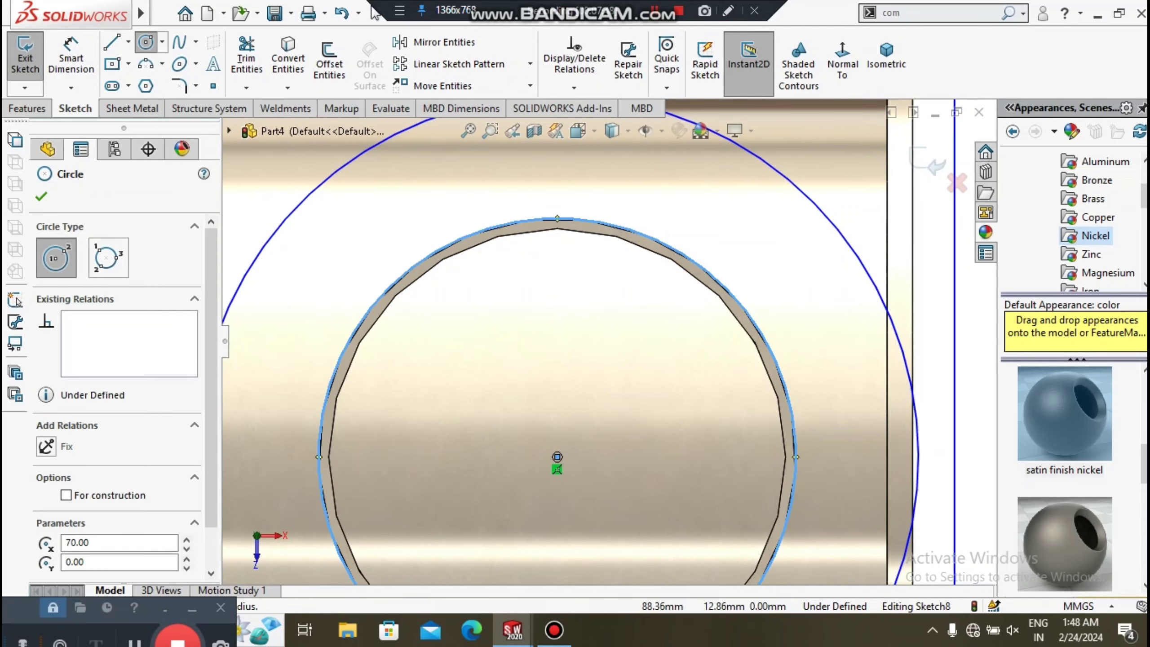
{"action": "key", "text": "Escape"}
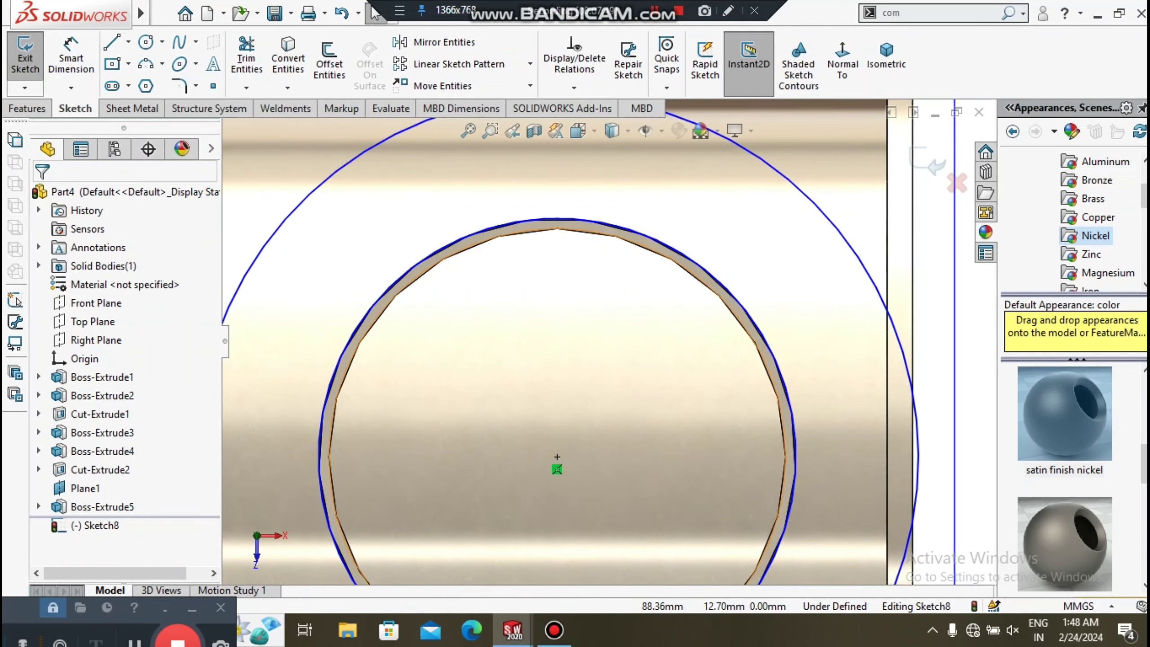
{"action": "scroll", "coordinate": [557, 456], "scroll_direction": "up", "scroll_amount": 2}
{"action": "scroll", "coordinate": [584, 398], "scroll_direction": "up", "scroll_amount": 3}
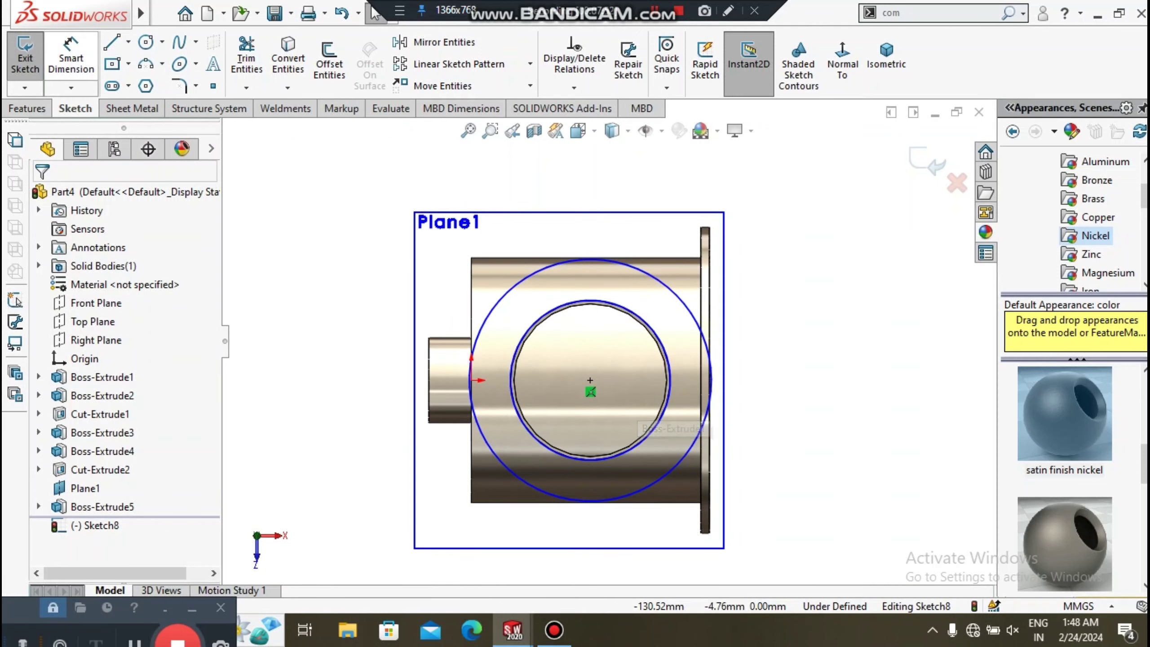
- Dimension the large outer rim circle to Ø150 mm and return to a 3D view
{"action": "key", "text": "d"}
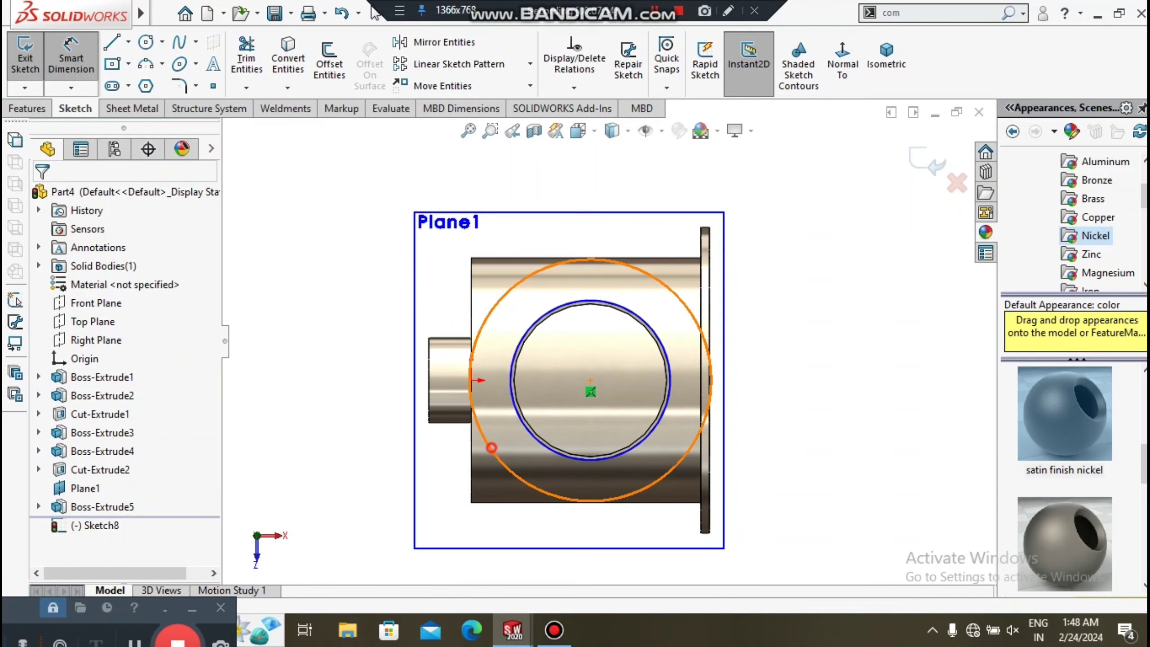
{"action": "left_click", "coordinate": [487, 446]}
{"action": "left_click", "coordinate": [340, 540]}
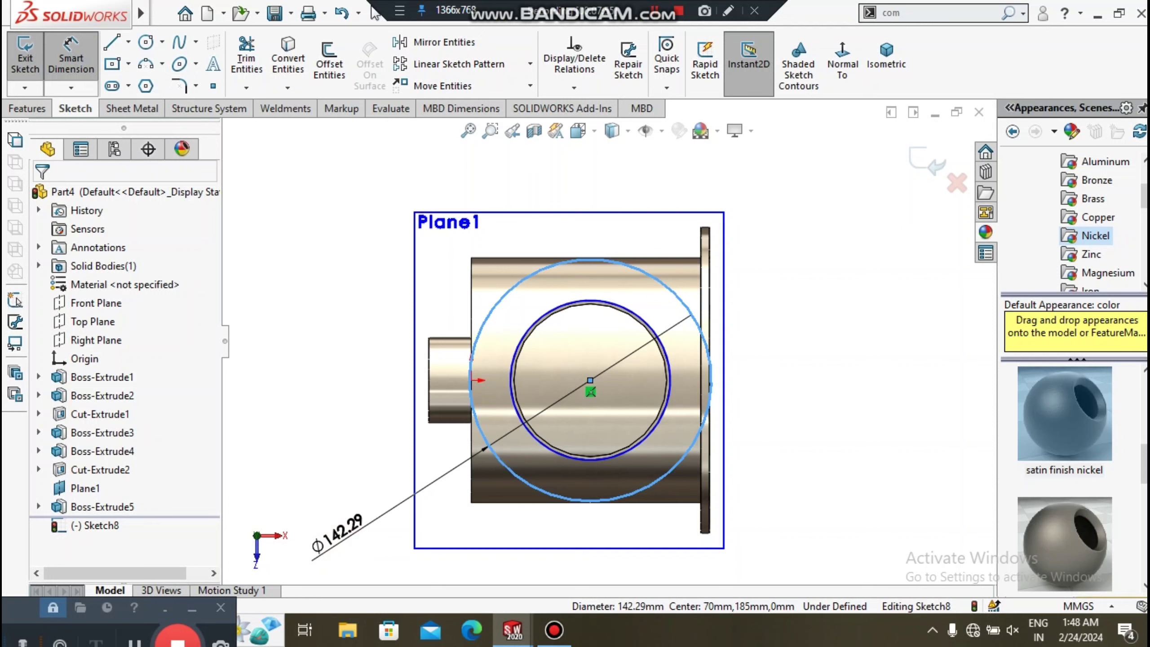
{"action": "type", "text": "150"}
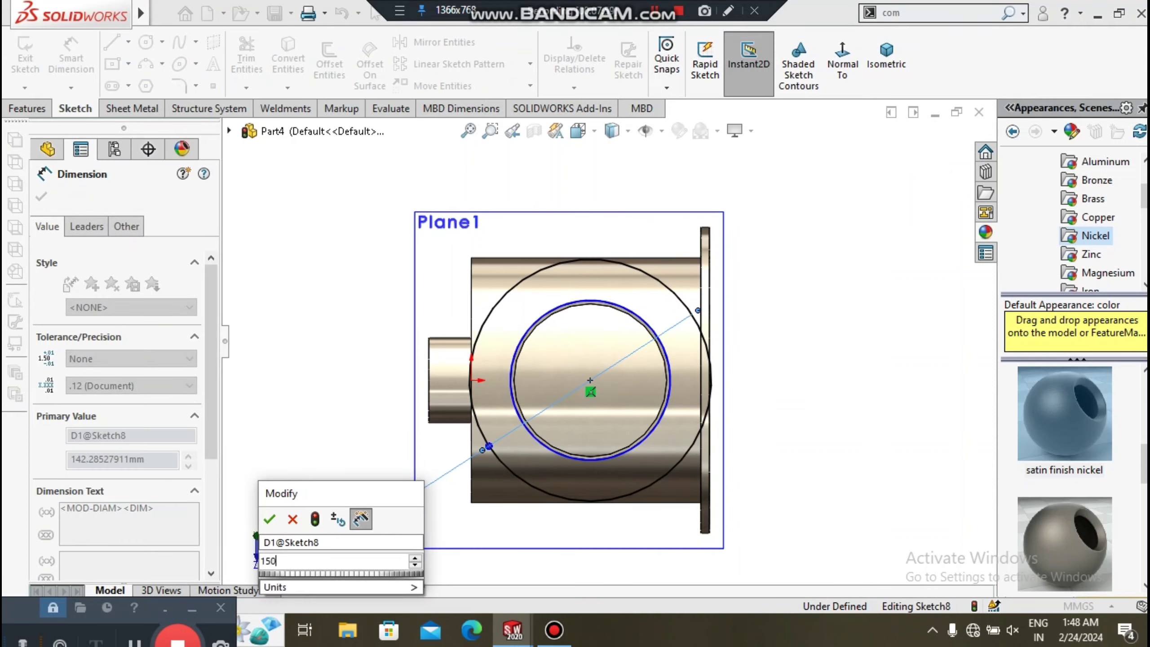
{"action": "key", "text": "Return"}
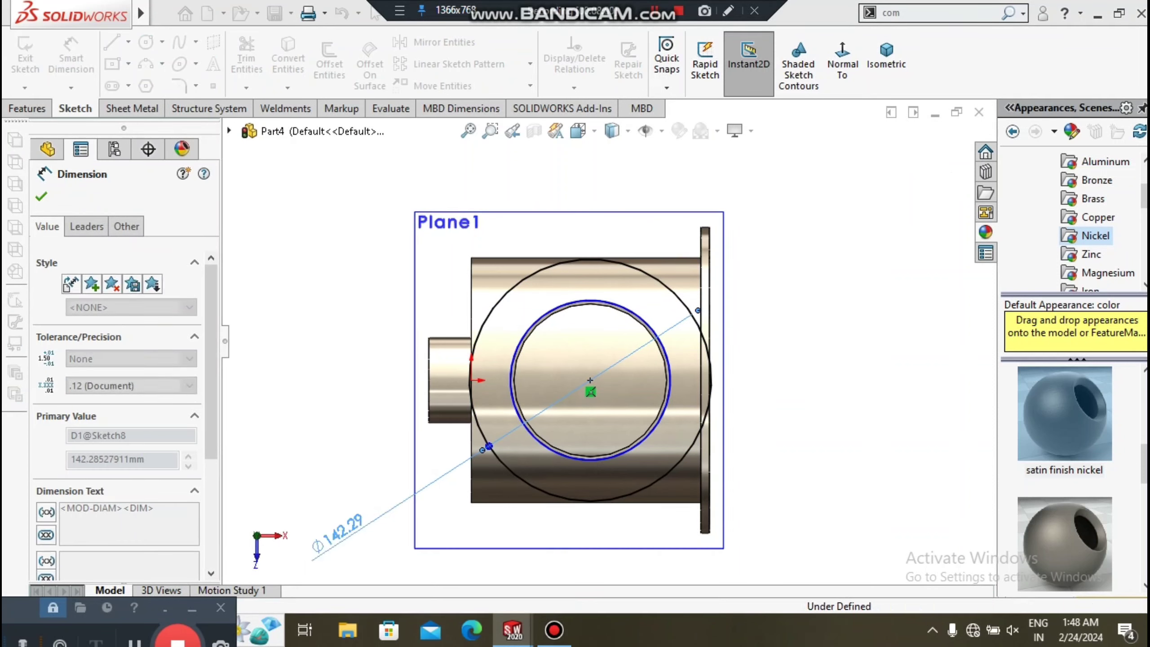
{"action": "left_click", "coordinate": [286, 382]}
{"action": "key", "text": "ctrl+1"}
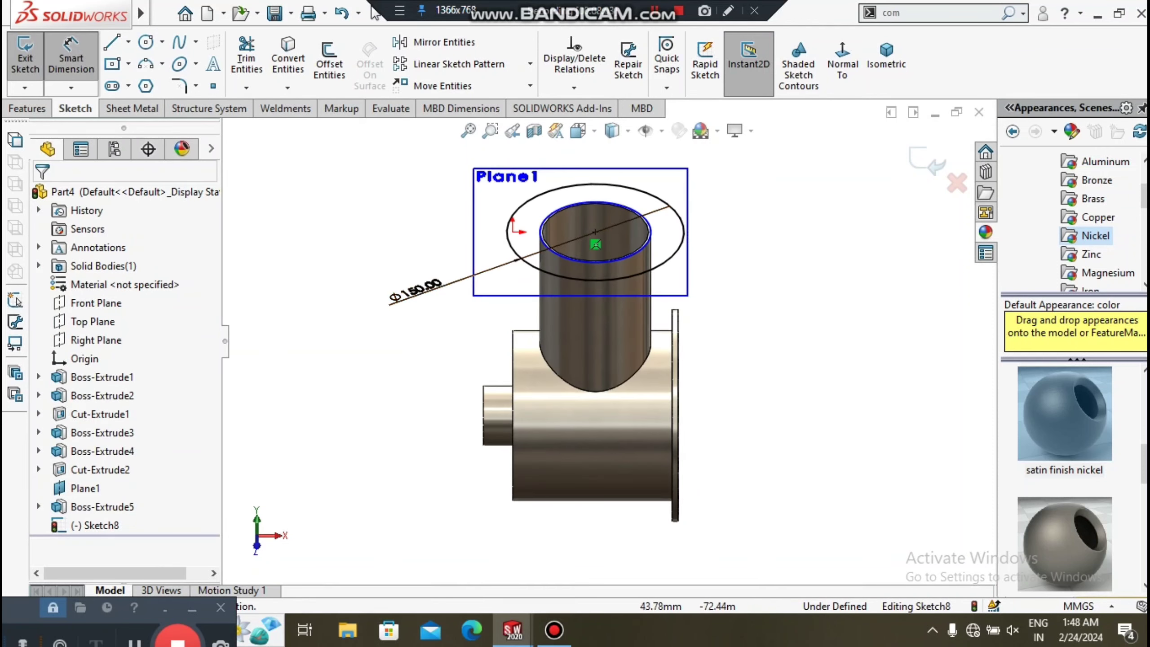
{"action": "scroll", "coordinate": [596, 265], "scroll_direction": "down", "scroll_amount": 2}
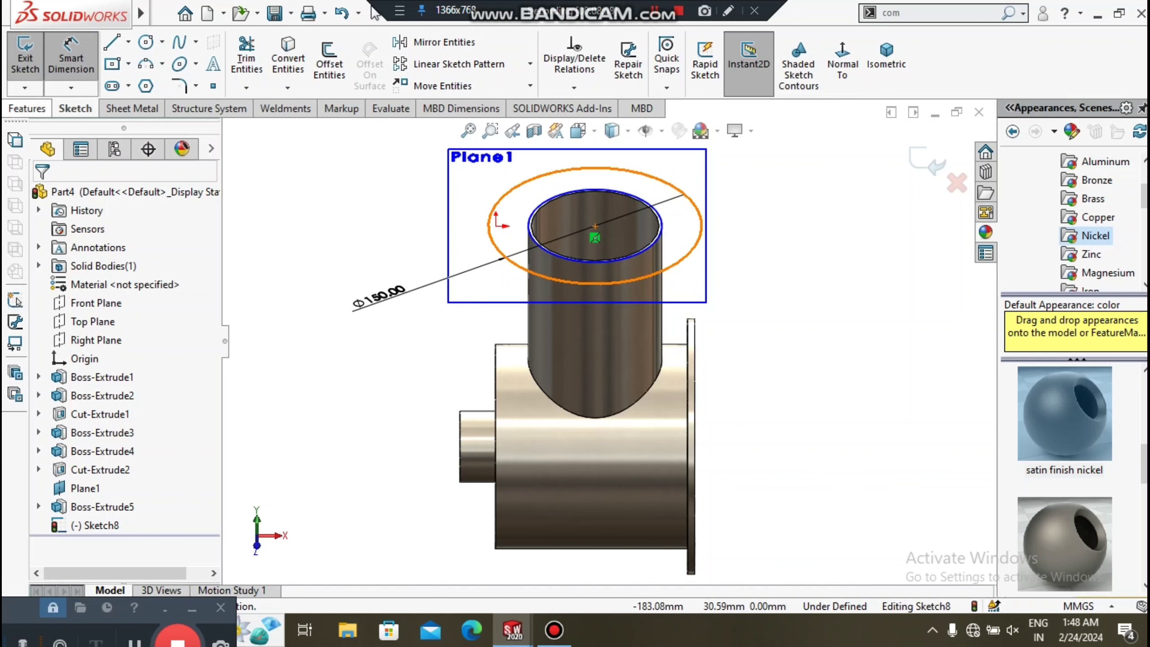
{"action": "left_click", "coordinate": [27, 109]}
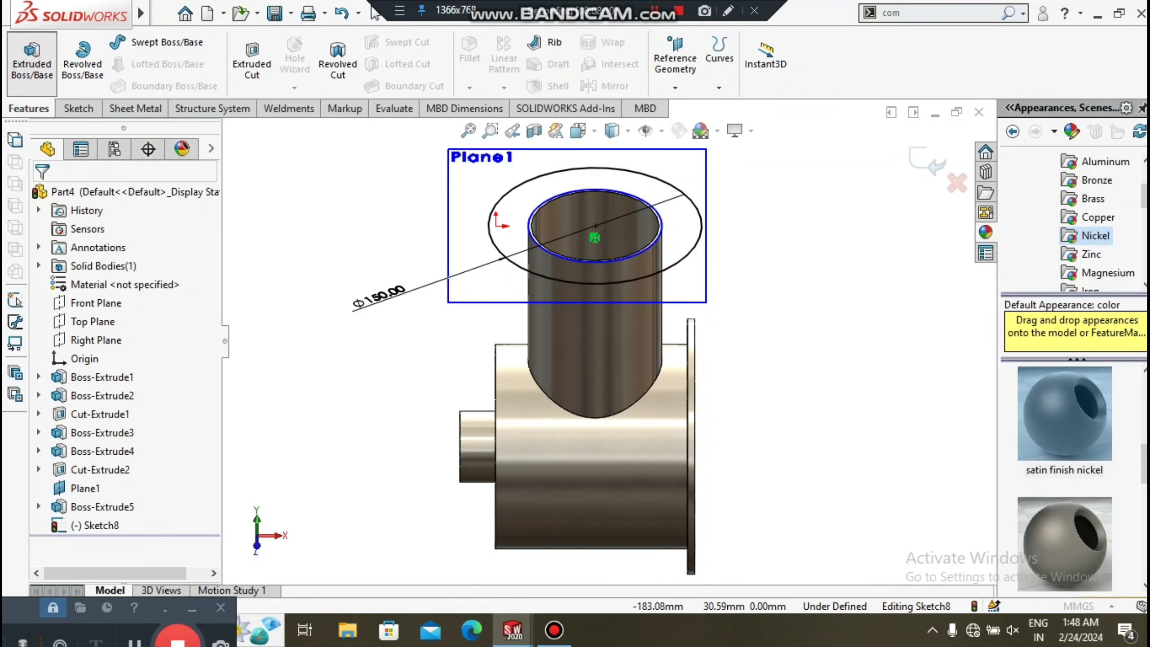
- Extrude the flange ring sketch 5 mm downward from Plane1 as Boss-Extrude6
{"action": "left_click", "coordinate": [32, 61]}
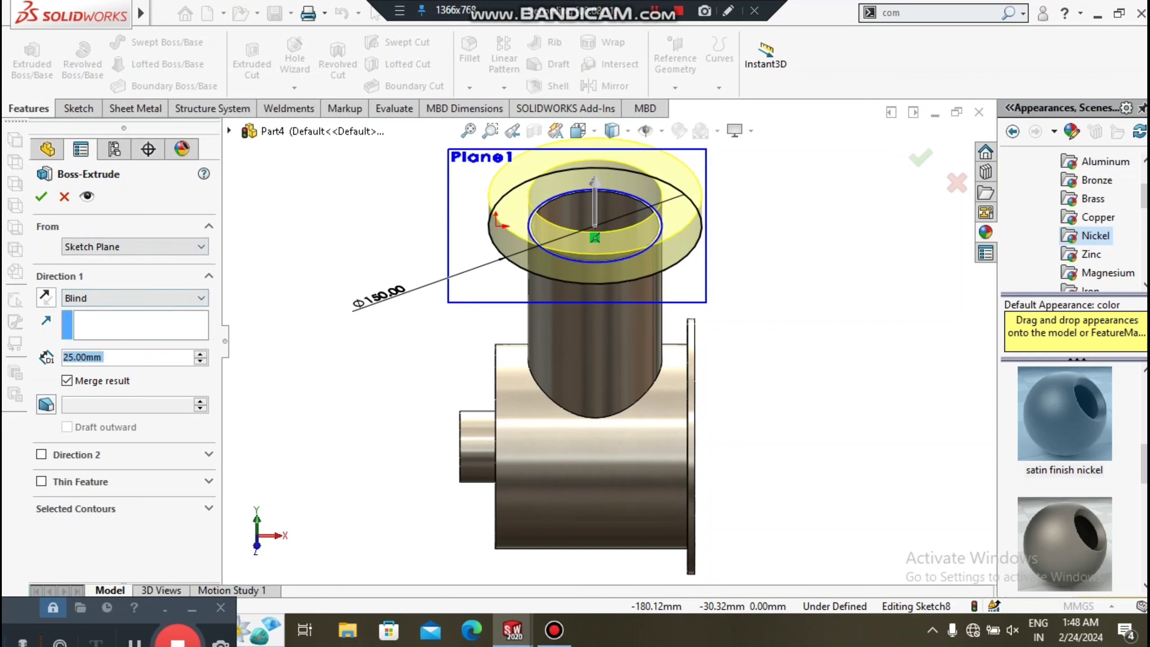
{"action": "left_click", "coordinate": [46, 297]}
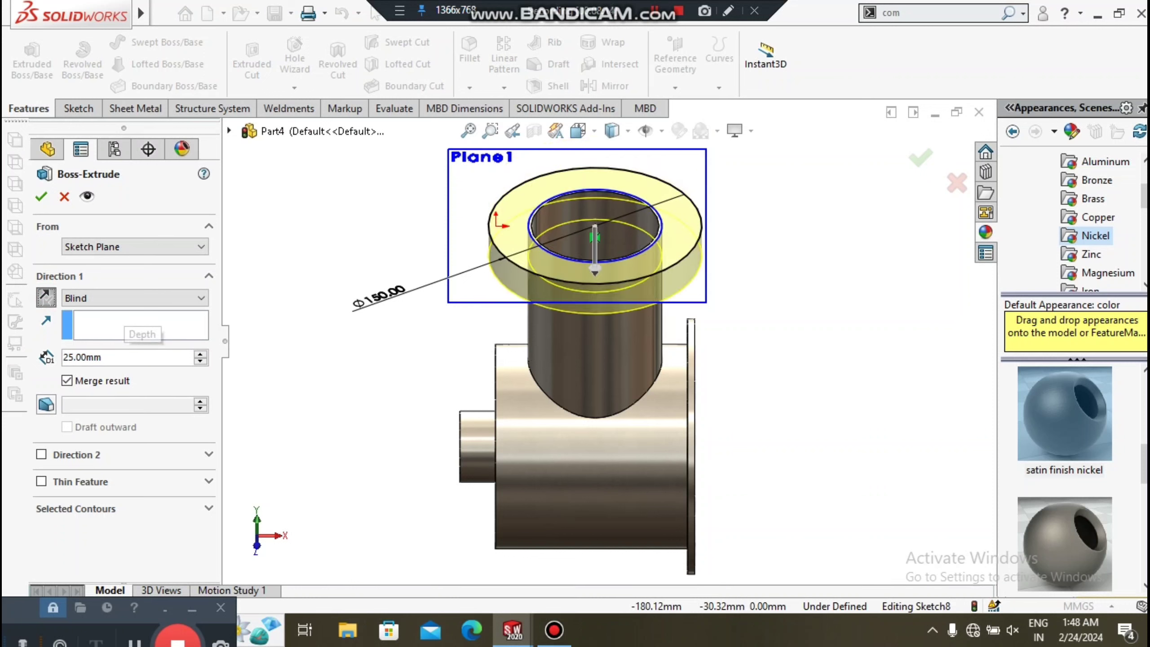
{"action": "double_click", "coordinate": [116, 356]}
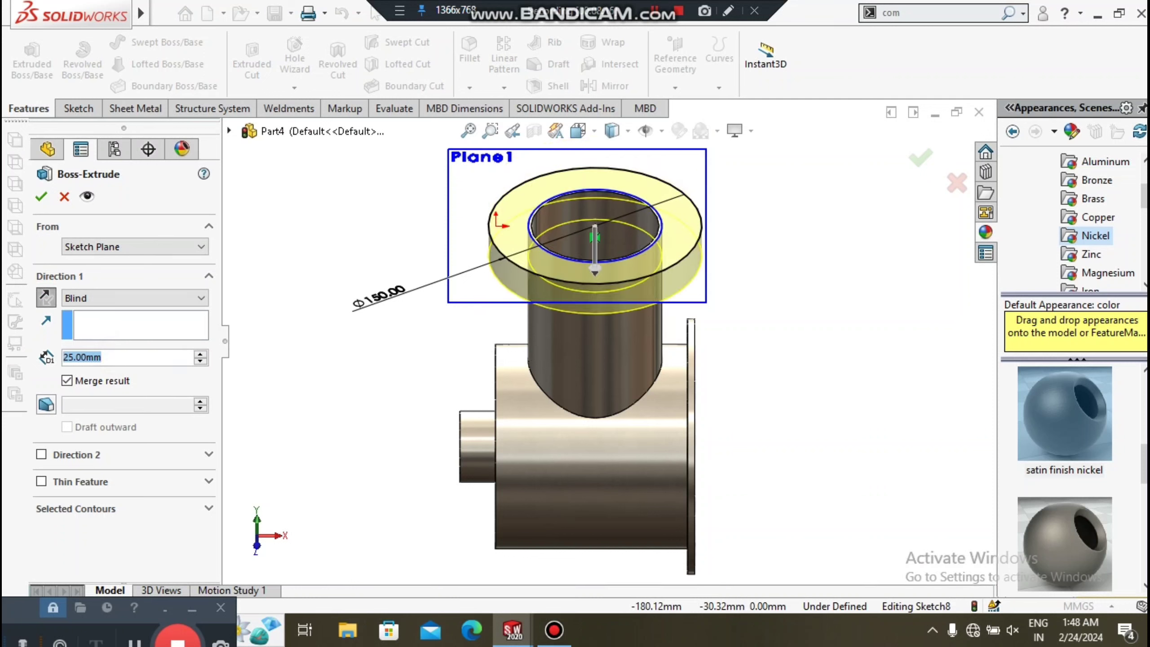
{"action": "type", "text": "5"}
{"action": "key", "text": "Return"}
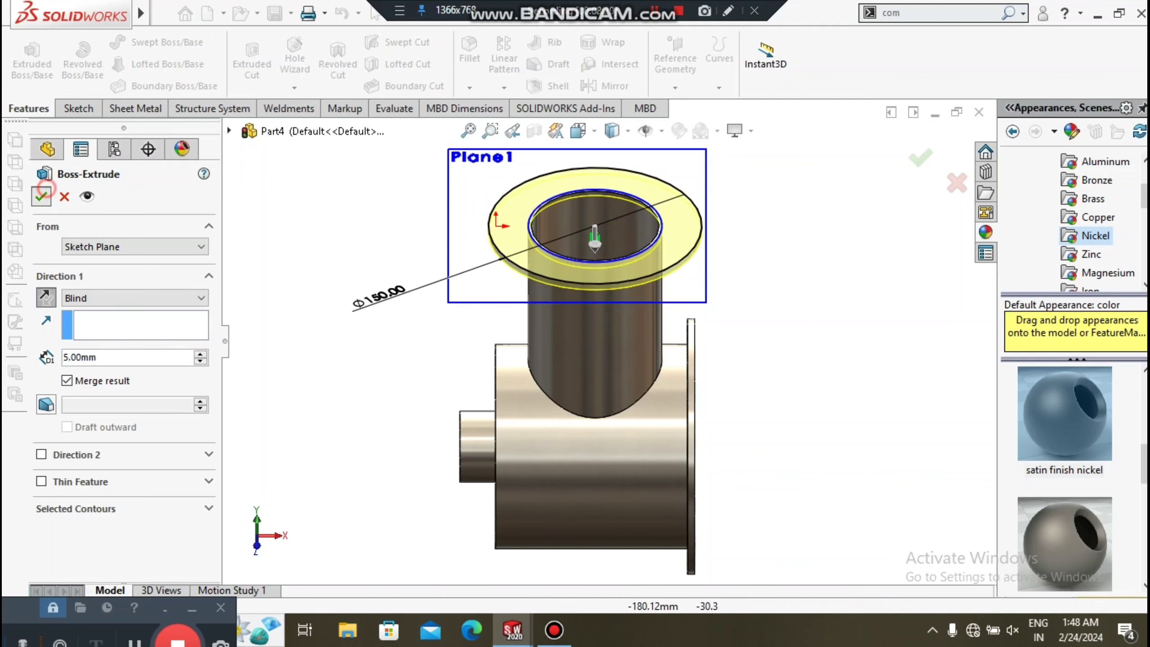
{"action": "left_click", "coordinate": [42, 197]}
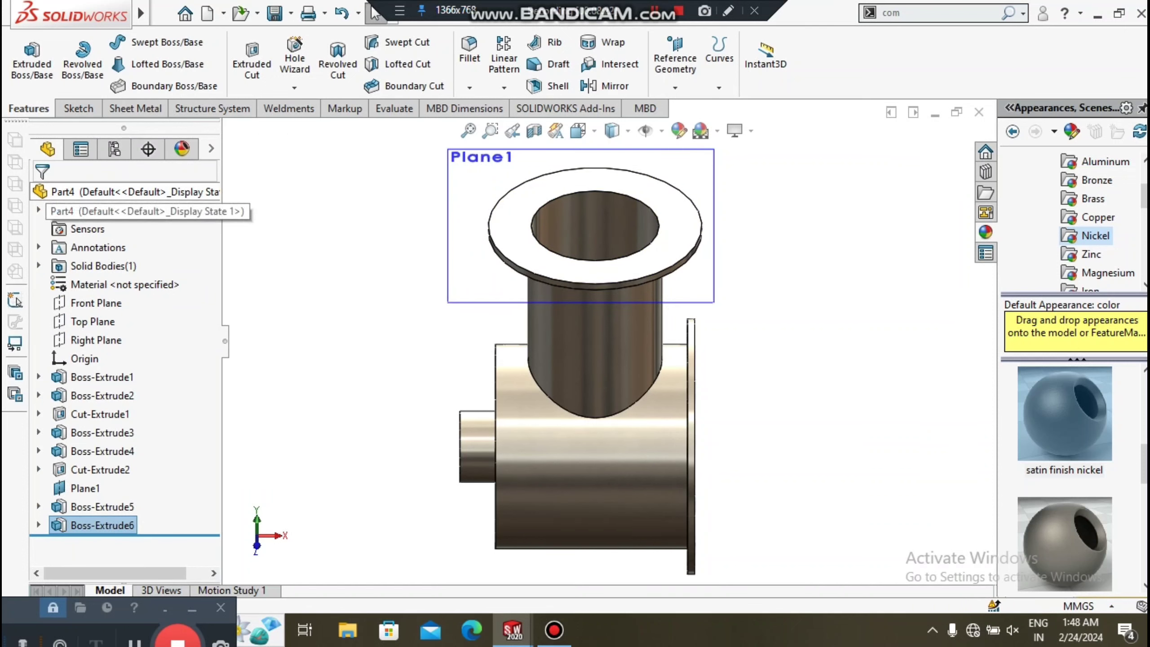
- Start a new sketch on the top flange face, viewed face-on
{"action": "left_click", "coordinate": [313, 186]}
{"action": "right_click", "coordinate": [516, 199]}
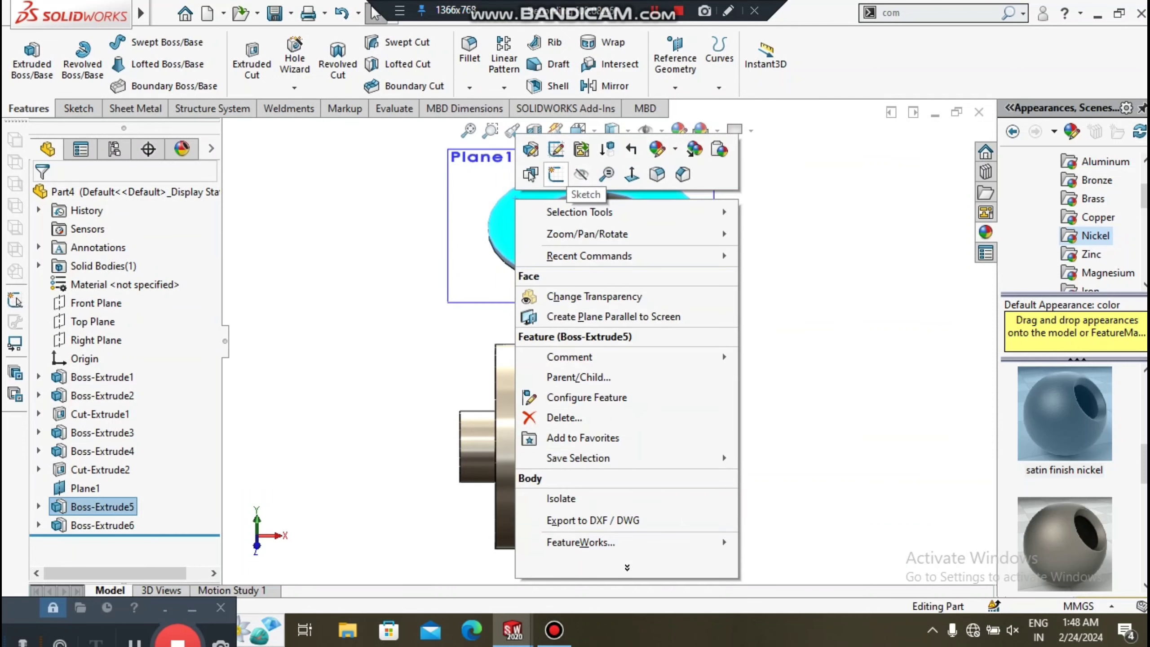
{"action": "left_click", "coordinate": [553, 174]}
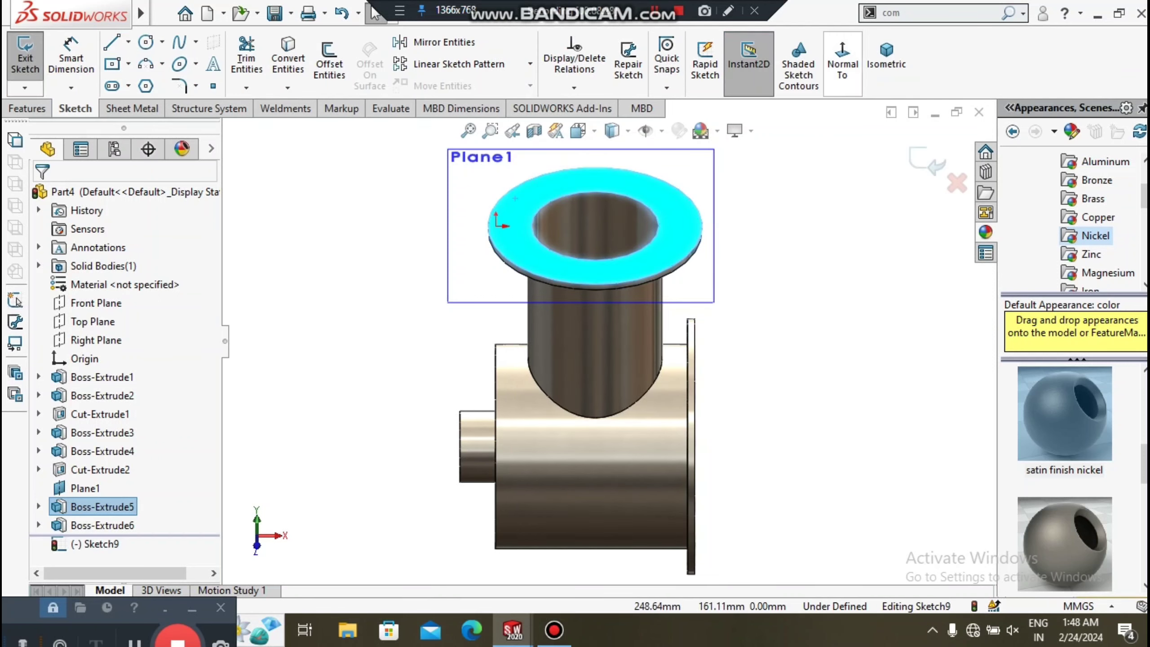
{"action": "left_click", "coordinate": [842, 56]}
{"action": "key", "text": "Escape"}
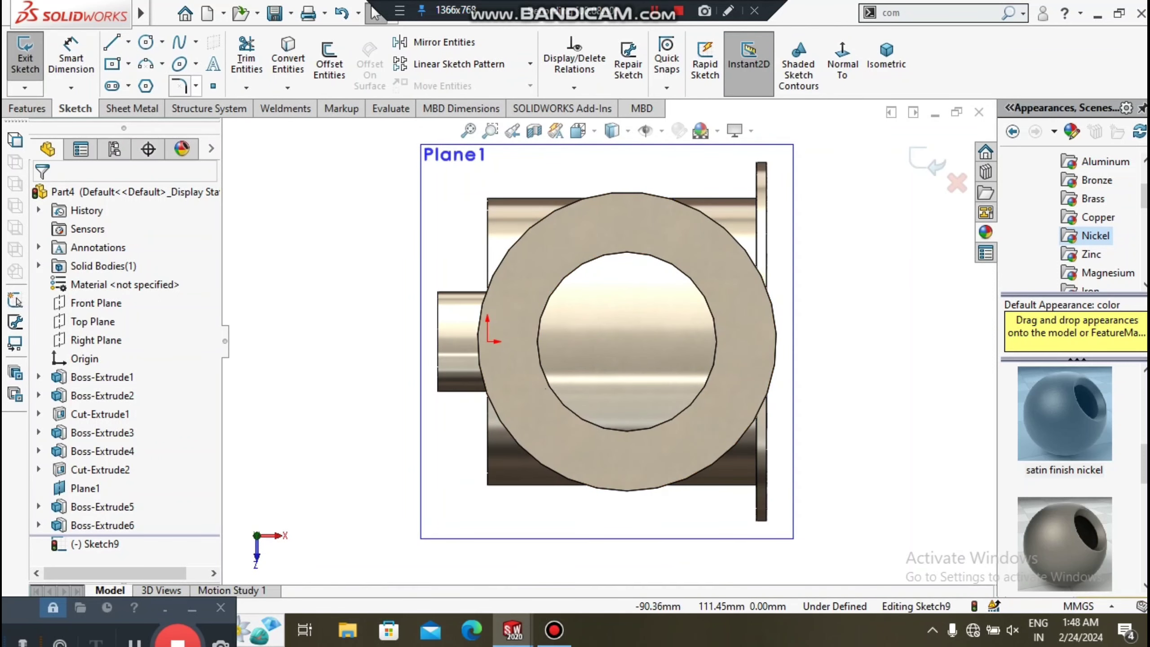
- Draw a circle centred on the pipe bore and dimension it to Ø120 mm
{"action": "left_click", "coordinate": [146, 42]}
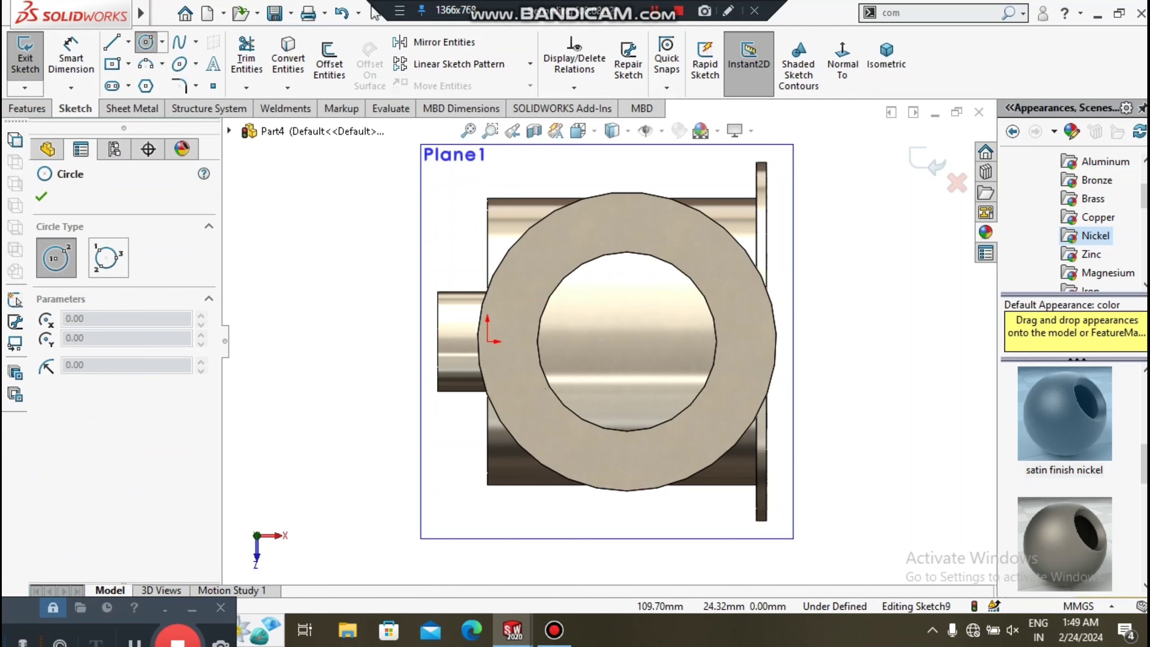
{"action": "left_click", "coordinate": [627, 341]}
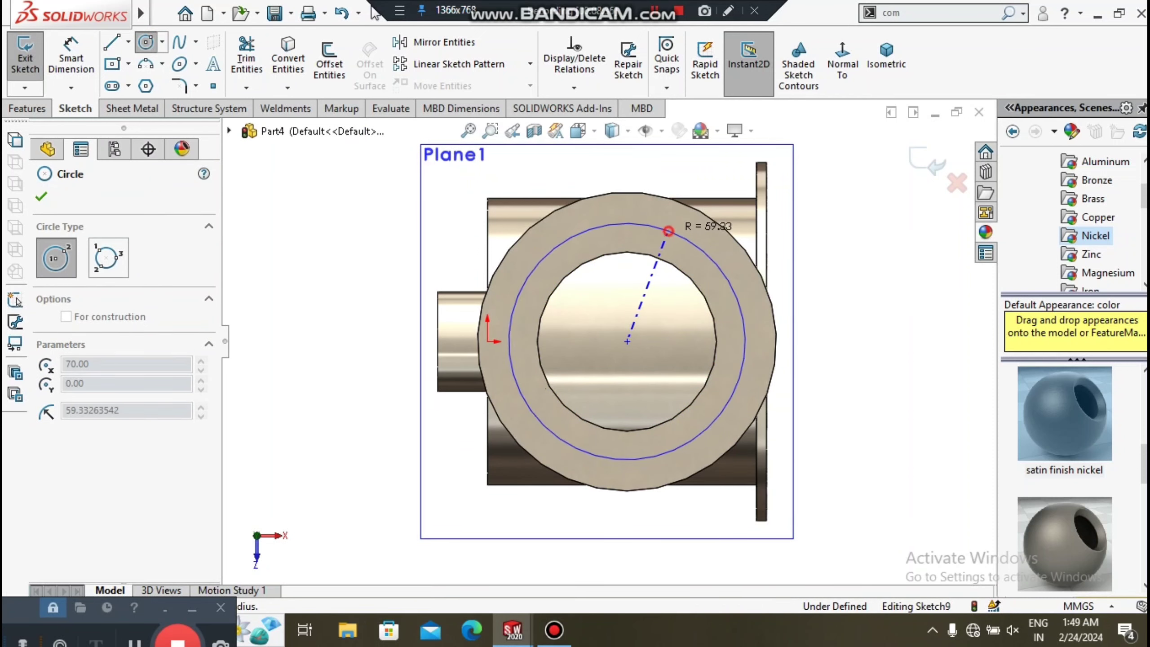
{"action": "left_click", "coordinate": [669, 231]}
{"action": "left_click", "coordinate": [72, 61]}
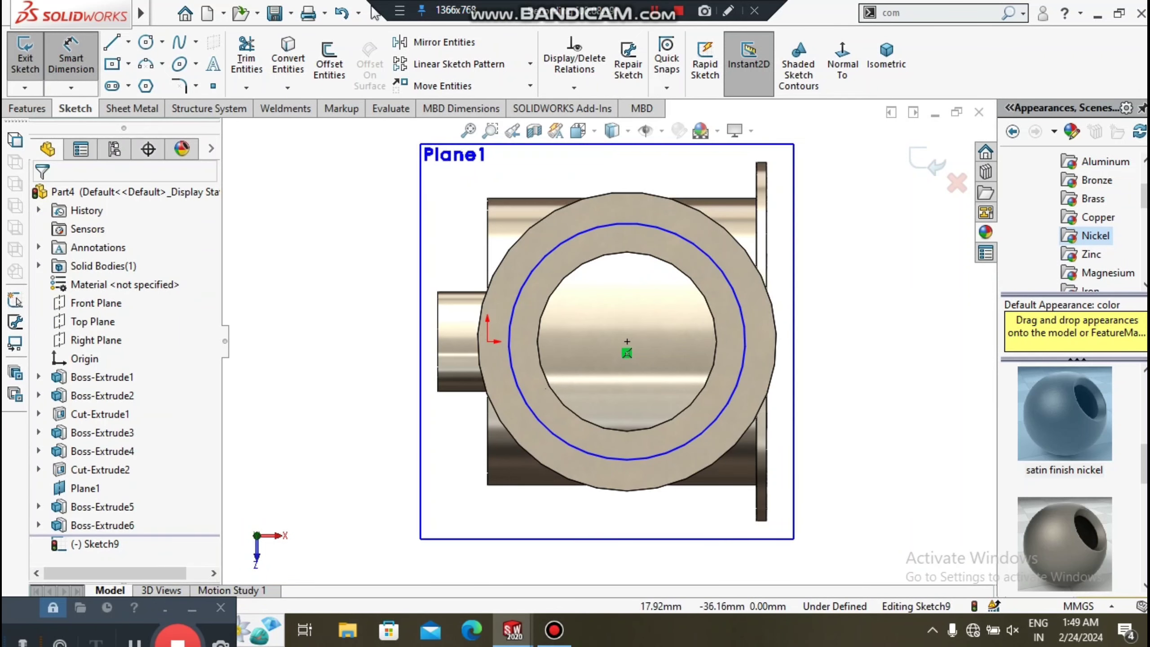
{"action": "left_click", "coordinate": [521, 404]}
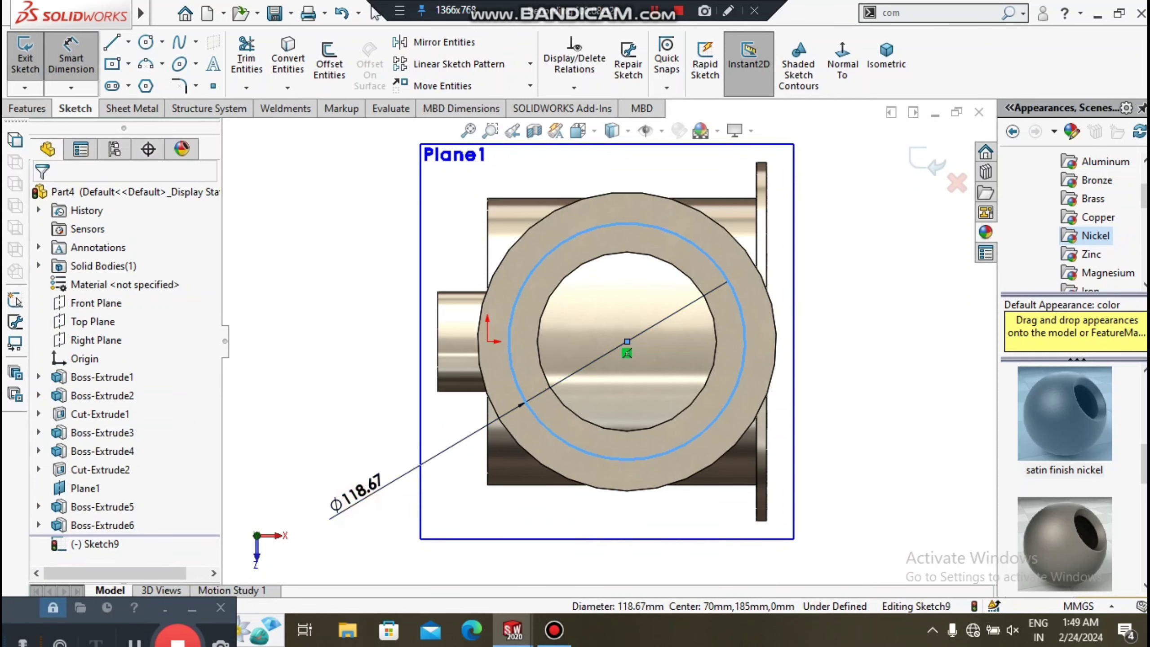
{"action": "left_click", "coordinate": [360, 502]}
{"action": "type", "text": "120"}
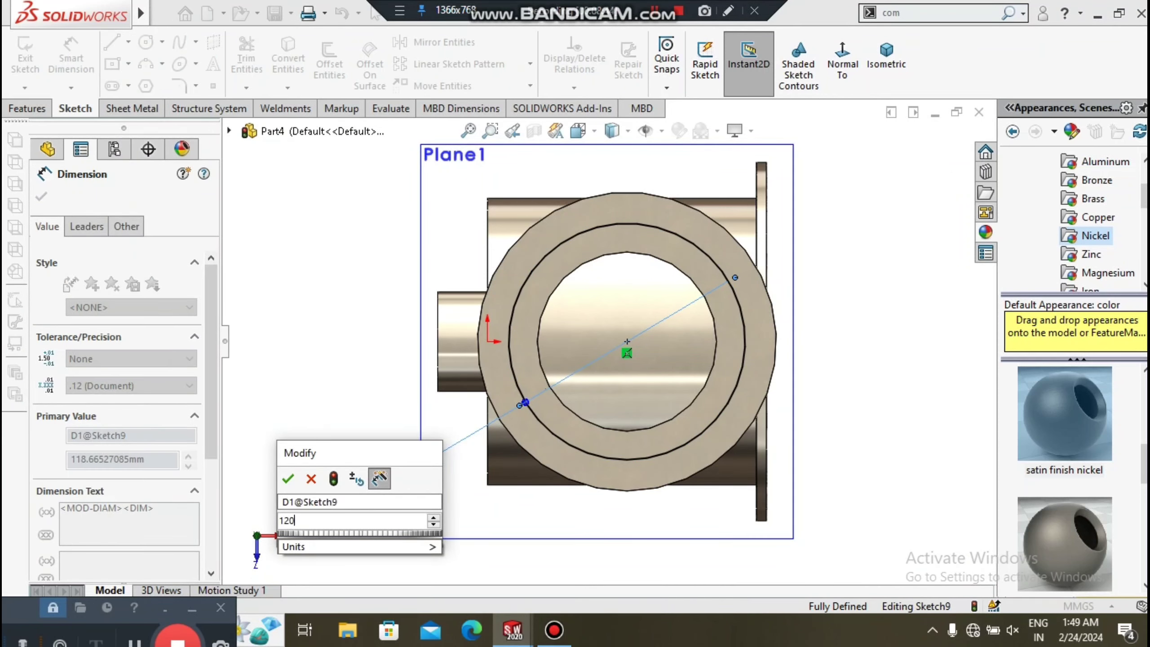
{"action": "key", "text": "Return"}
{"action": "left_click", "coordinate": [295, 357]}
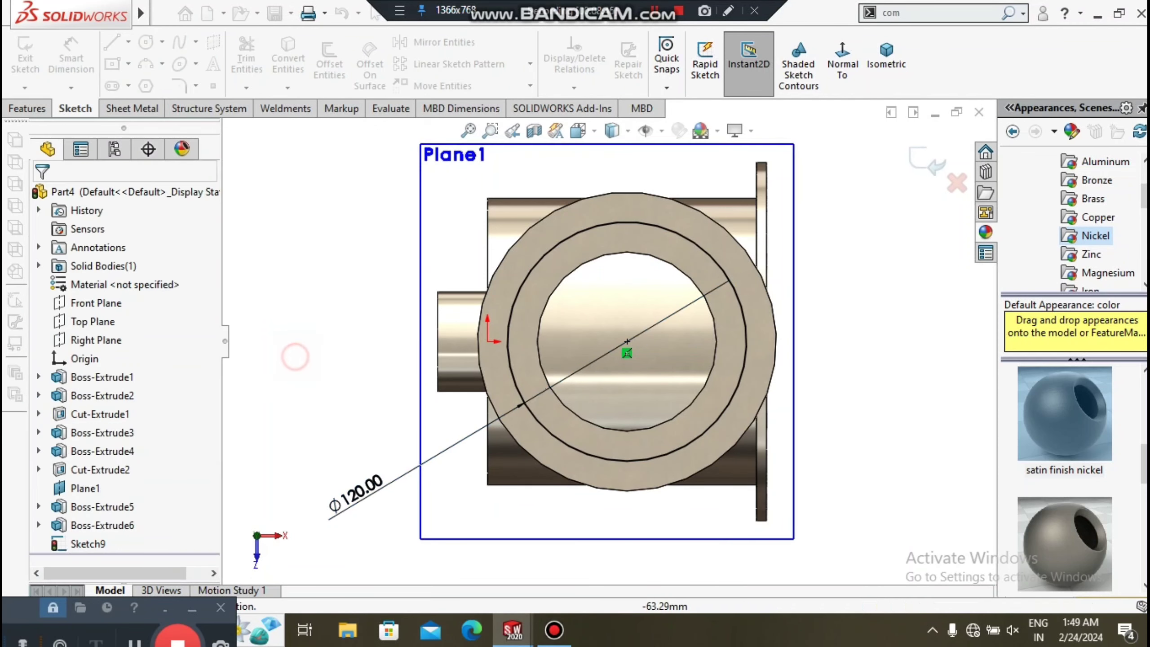
- Convert the Ø120 circle into construction geometry
{"action": "left_click", "coordinate": [185, 177]}
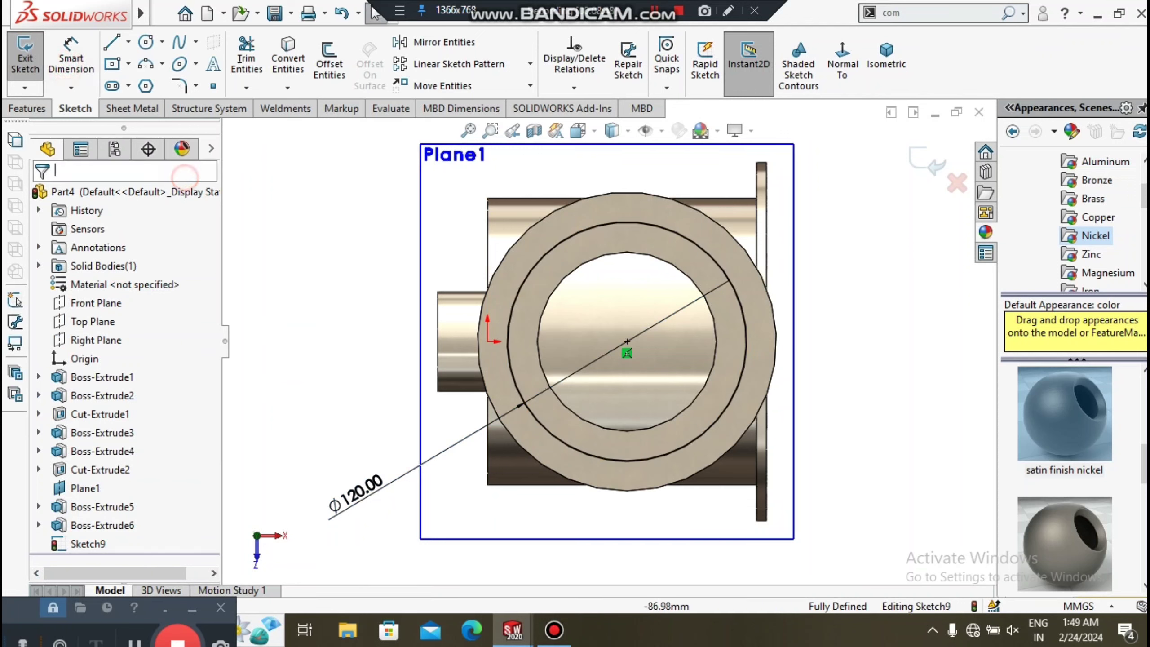
{"action": "left_click", "coordinate": [543, 307]}
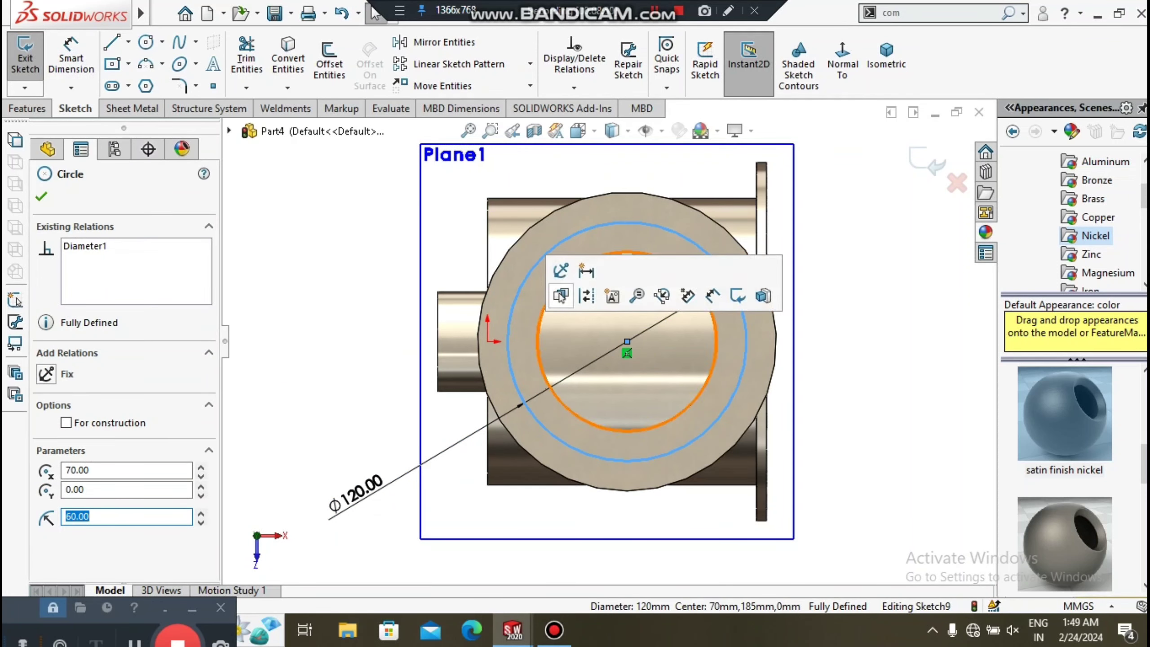
{"action": "left_click", "coordinate": [560, 297]}
{"action": "left_click", "coordinate": [308, 316]}
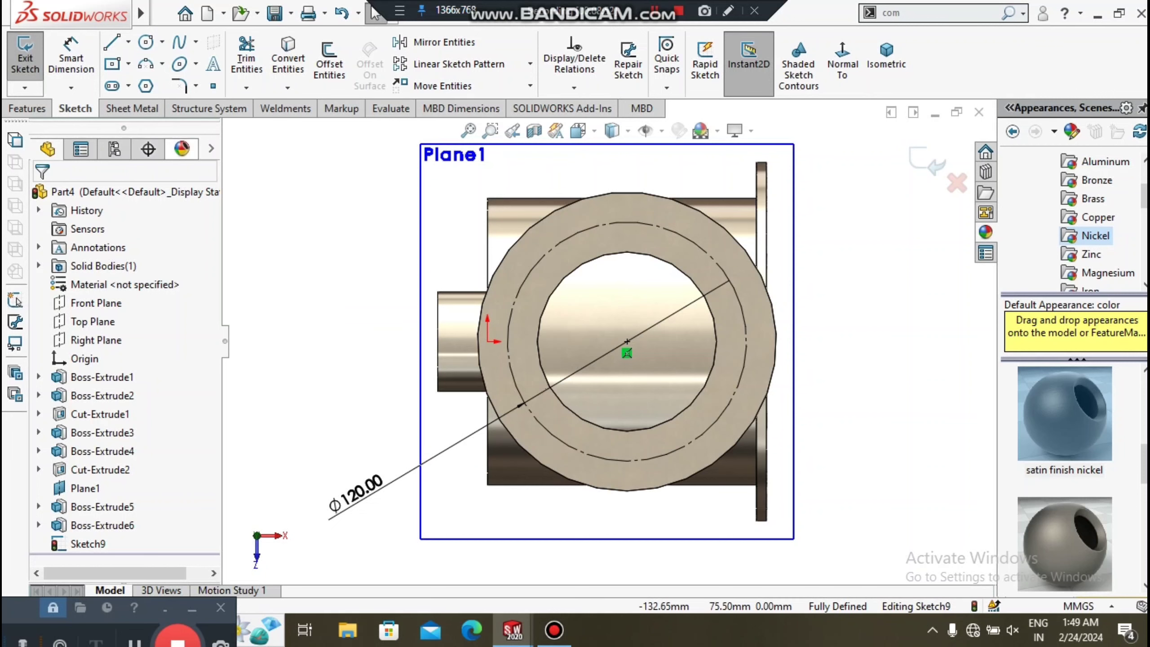
{"action": "left_click", "coordinate": [129, 42]}
{"action": "left_click", "coordinate": [149, 85]}
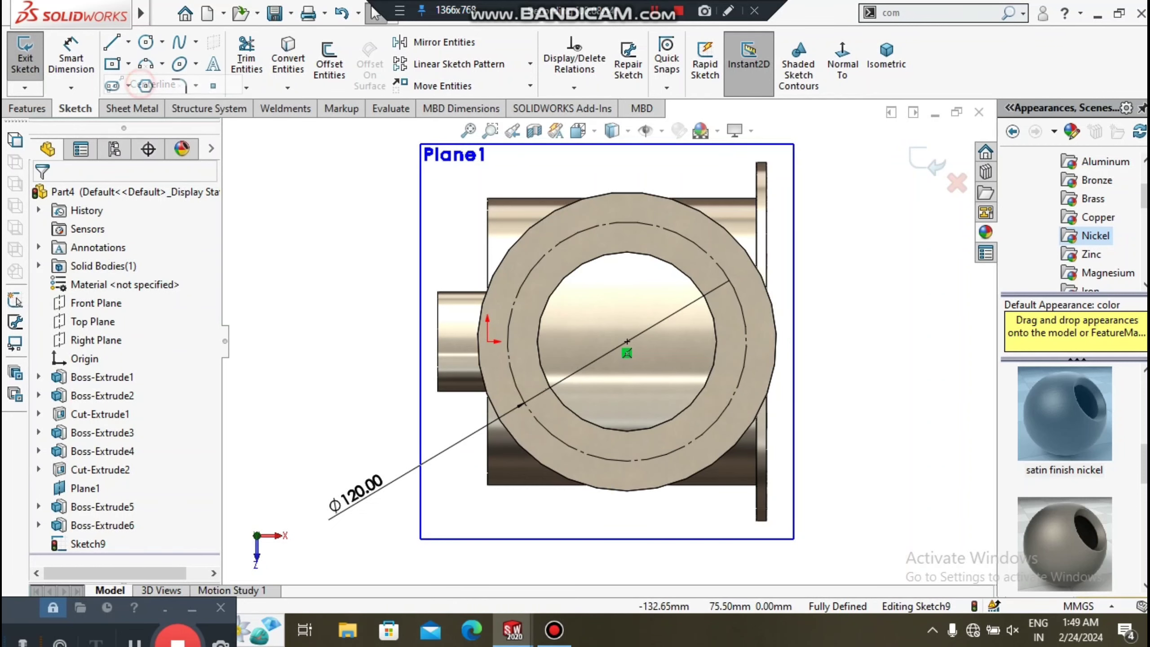
- Draw a vertical centreline to the Ø120 circle's top point and a small circle there
{"action": "left_click", "coordinate": [626, 341]}
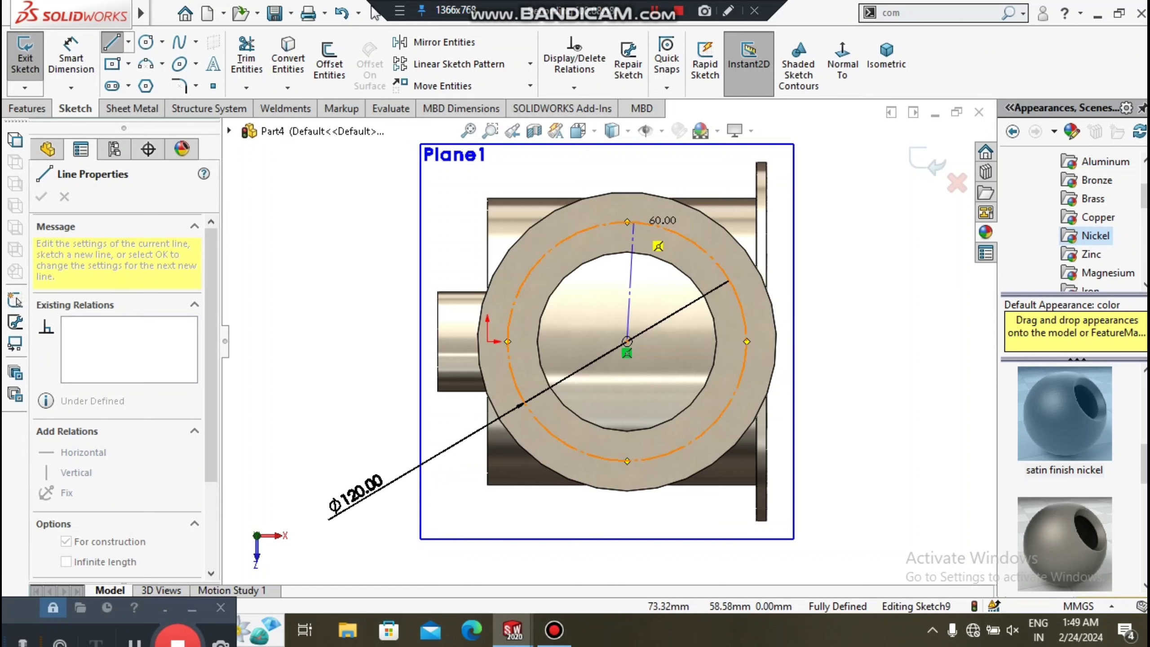
{"action": "left_click", "coordinate": [627, 222]}
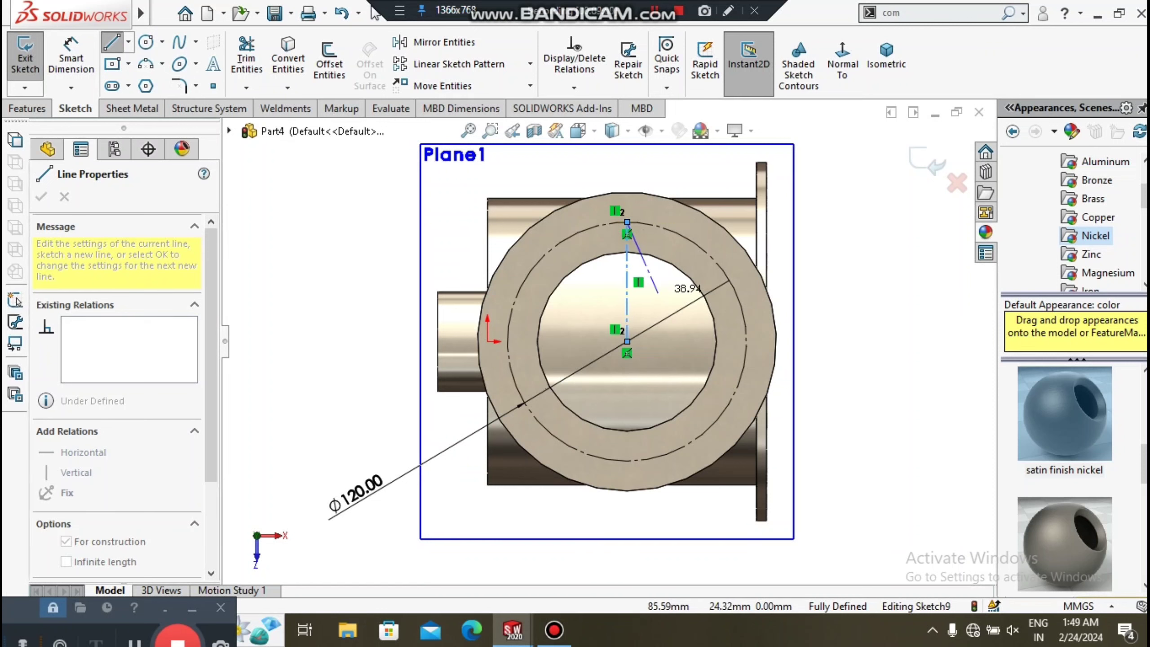
{"action": "key", "text": "Escape"}
{"action": "key", "text": "Escape"}
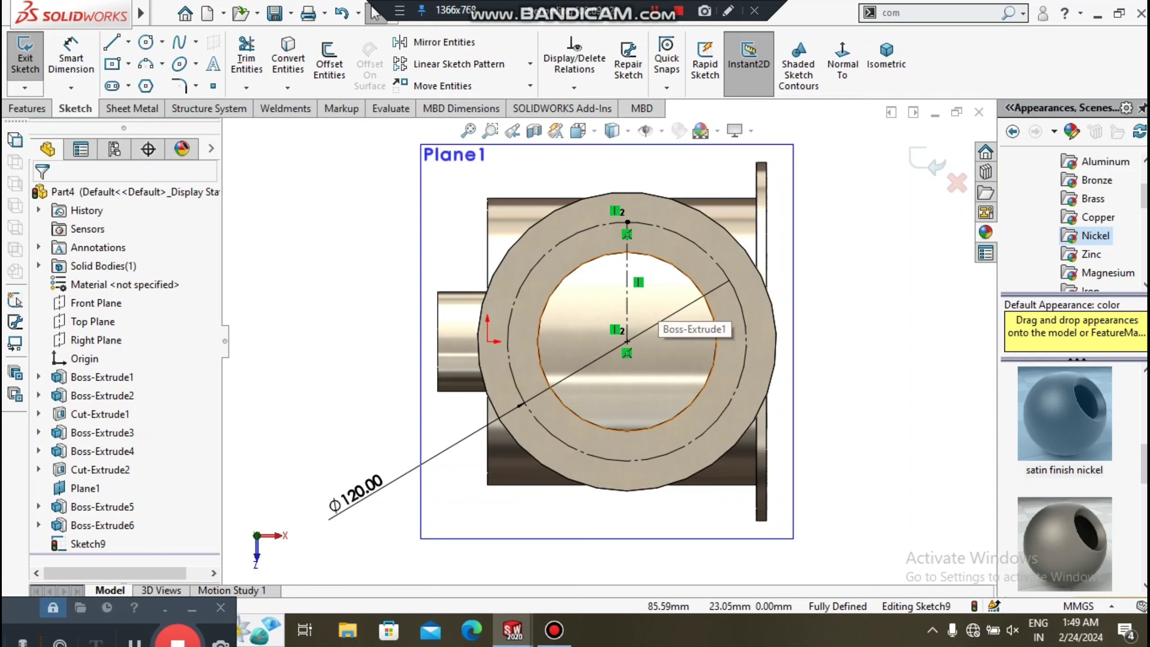
{"action": "left_click", "coordinate": [146, 42]}
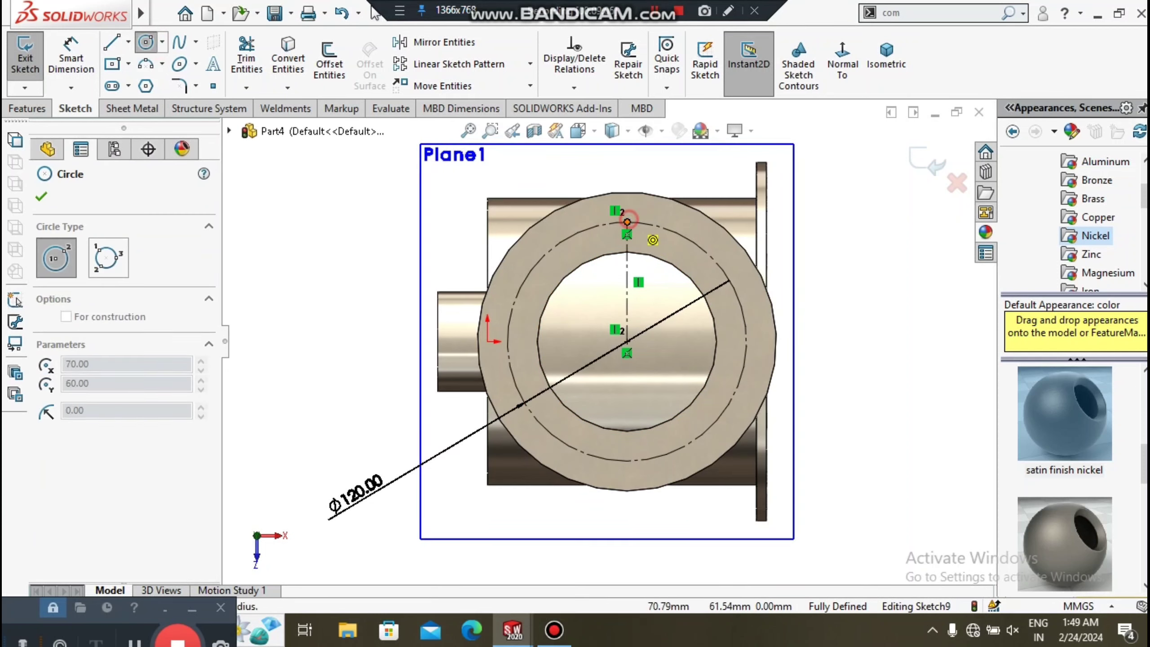
{"action": "left_click_drag", "start_coordinate": [628, 222], "coordinate": [646, 222]}
- Dimension the small hole circle to Ø8.50 mm
{"action": "left_click", "coordinate": [70, 55]}
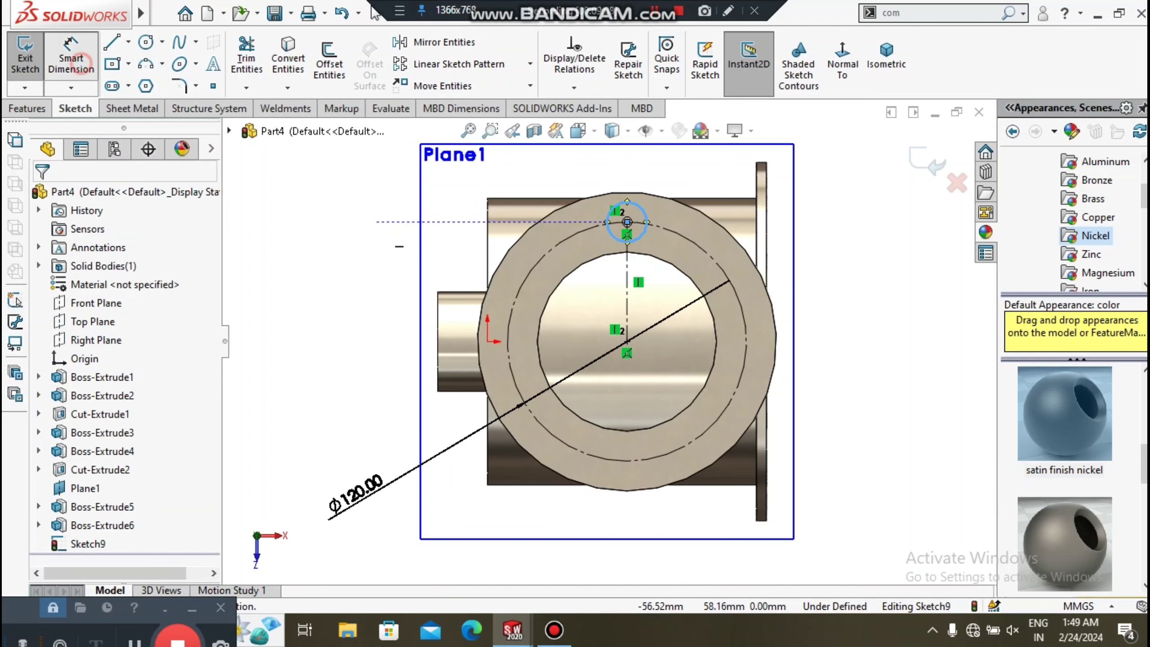
{"action": "left_click", "coordinate": [609, 231]}
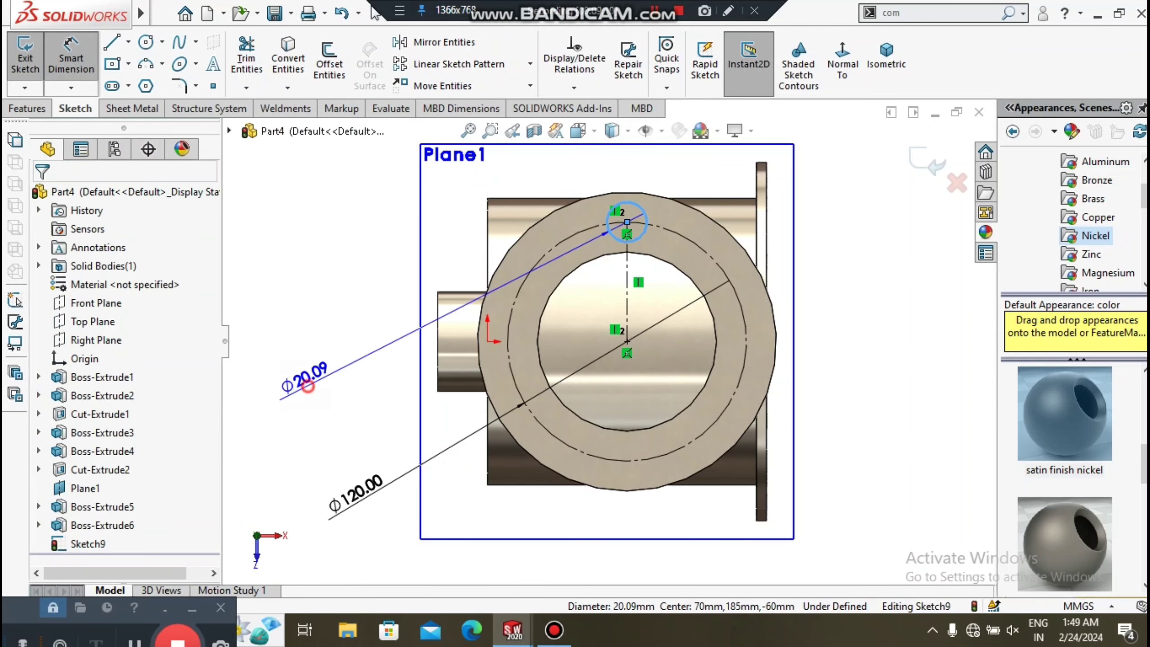
{"action": "left_click", "coordinate": [312, 390]}
{"action": "type", "text": "8.5"}
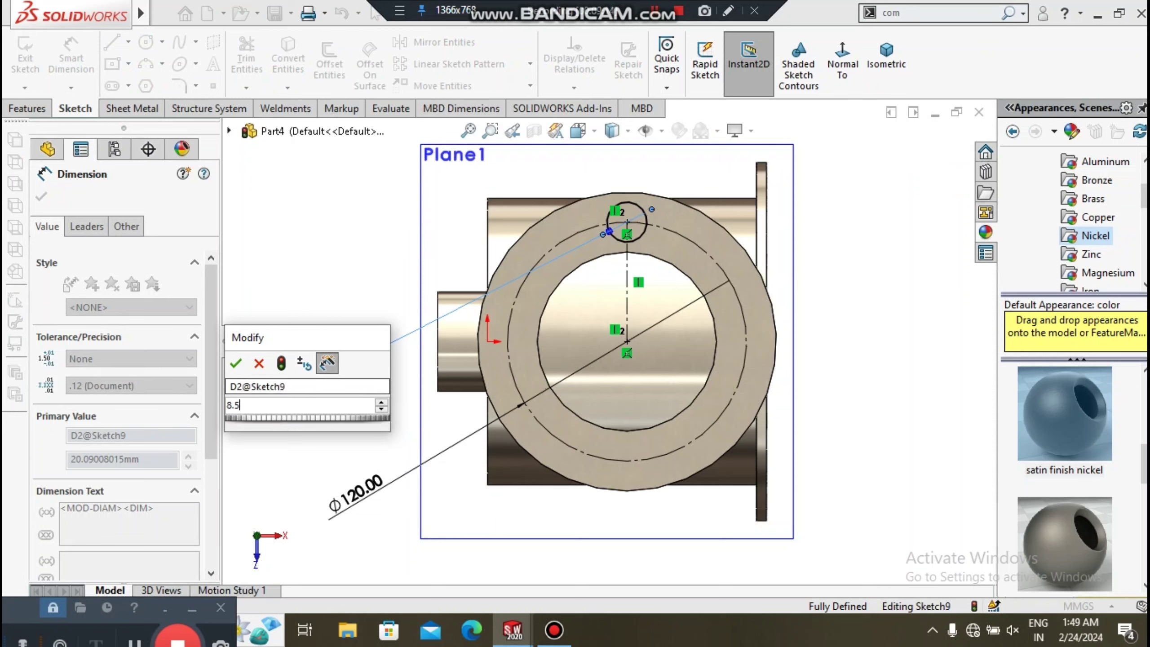
{"action": "key", "text": "Escape"}
{"action": "left_click", "coordinate": [326, 223]}
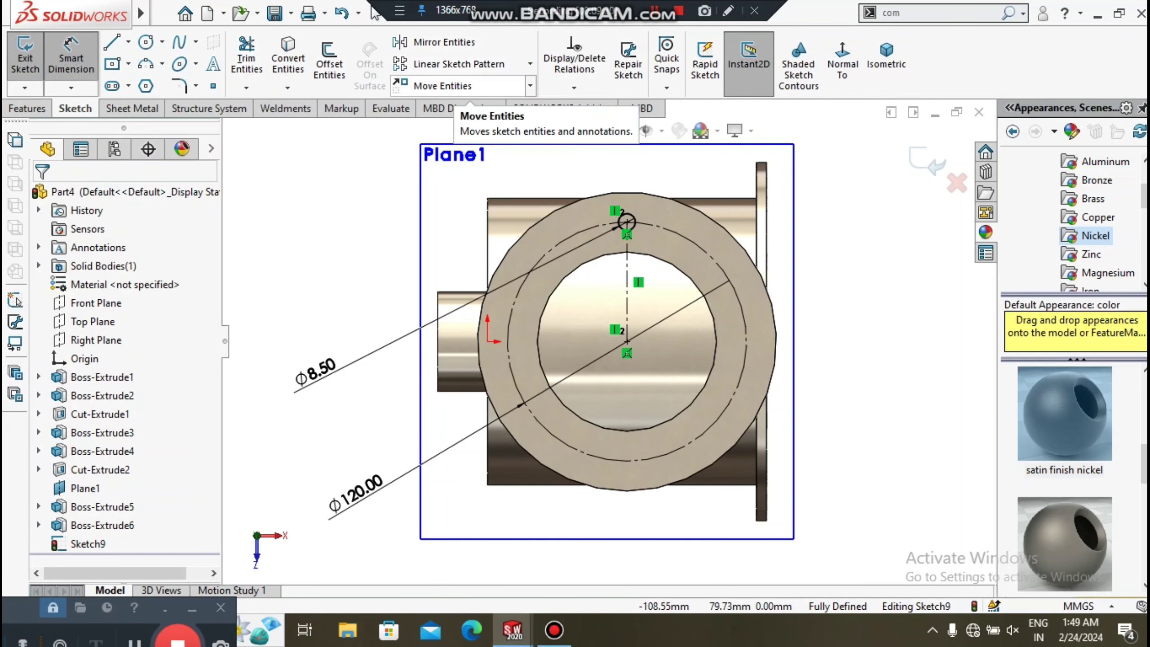
{"action": "left_click", "coordinate": [530, 63]}
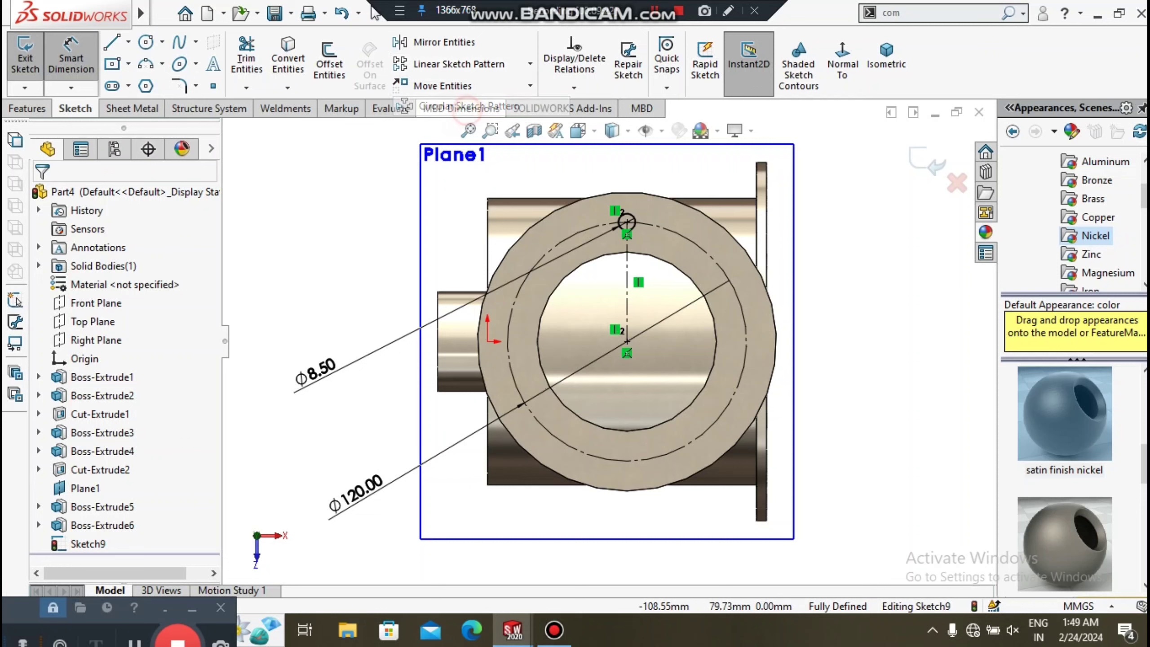
{"action": "left_click", "coordinate": [466, 109]}
- Pattern the Ø8.50 hole circle eight times evenly around the flange centre over 360°
{"action": "left_click", "coordinate": [105, 553]}
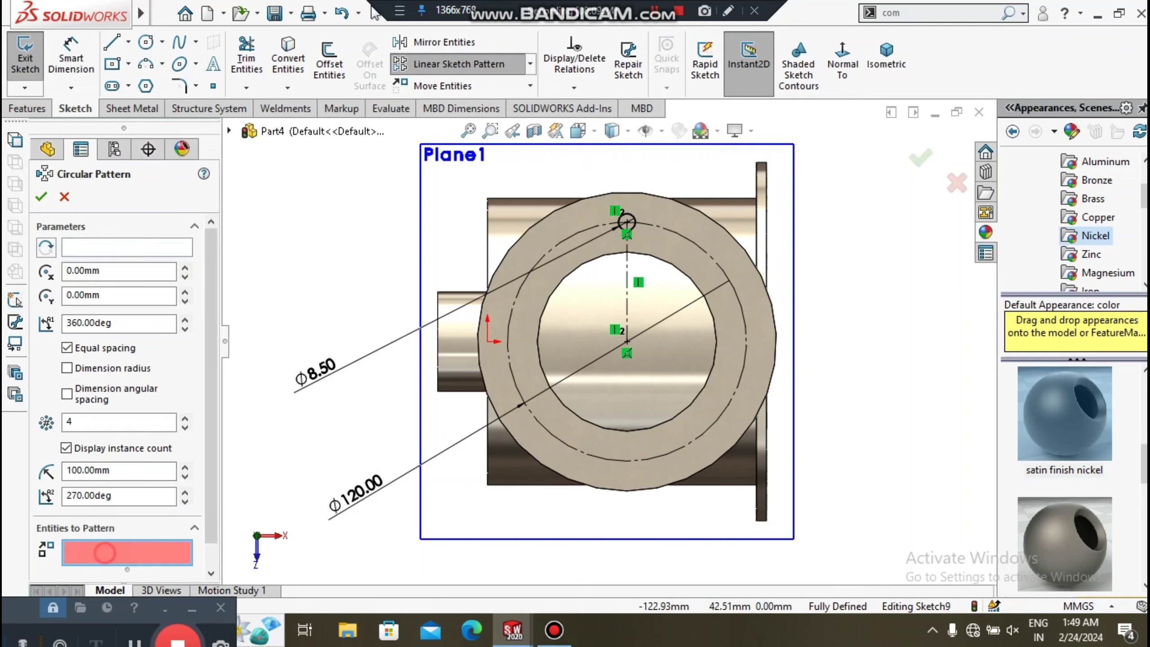
{"action": "left_click", "coordinate": [627, 222]}
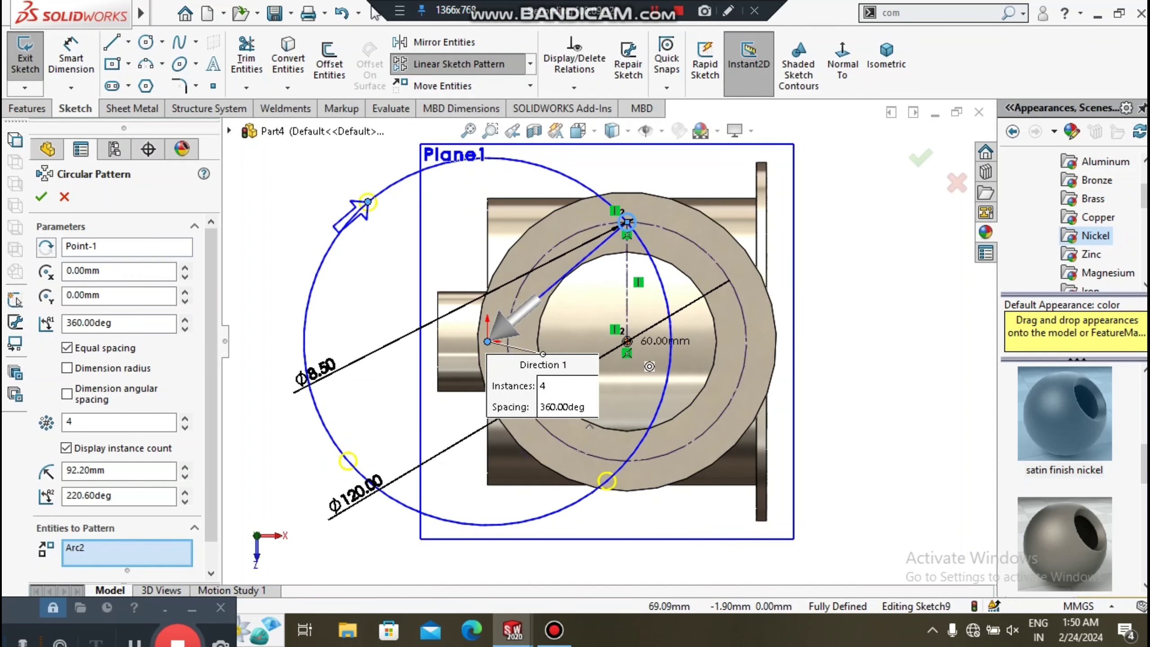
{"action": "left_click_drag", "start_coordinate": [487, 341], "coordinate": [627, 341]}
{"action": "type", "text": "8"}
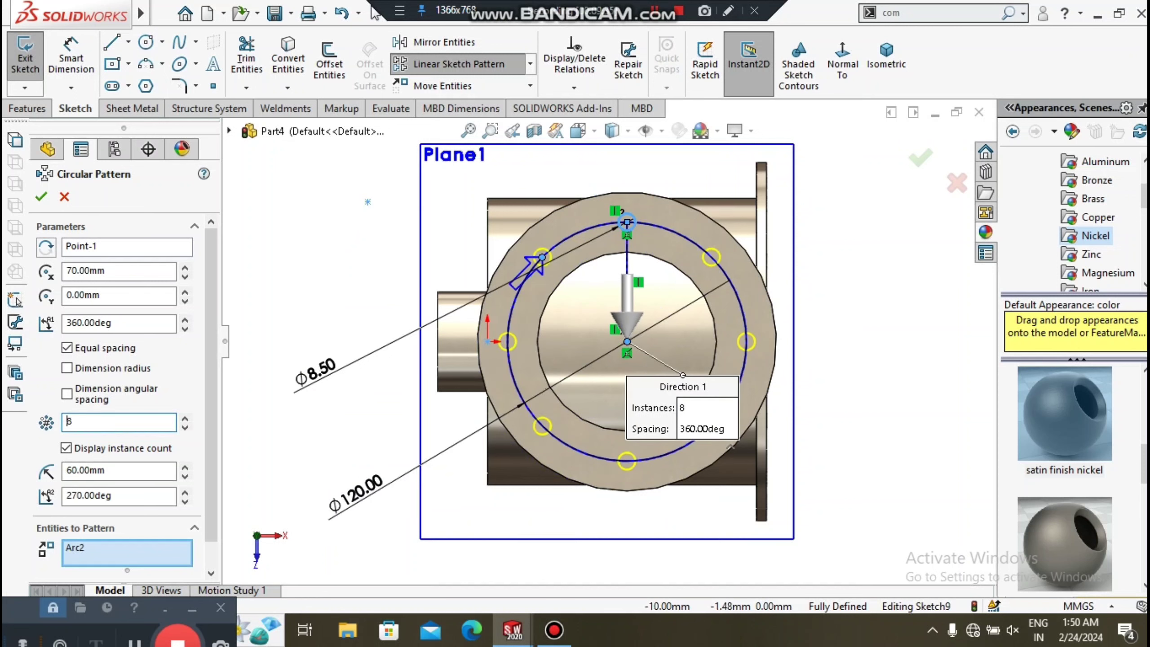
{"action": "key", "text": "Return"}
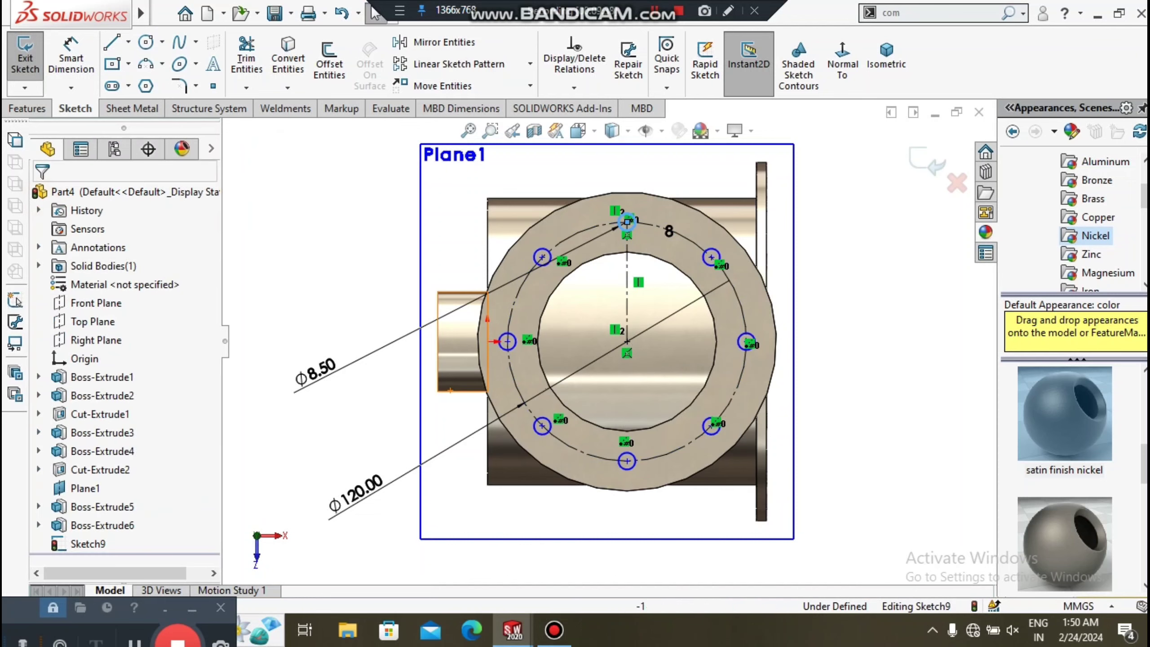
{"action": "middle_click_drag", "start_coordinate": [839, 346], "coordinate": [837, 236]}
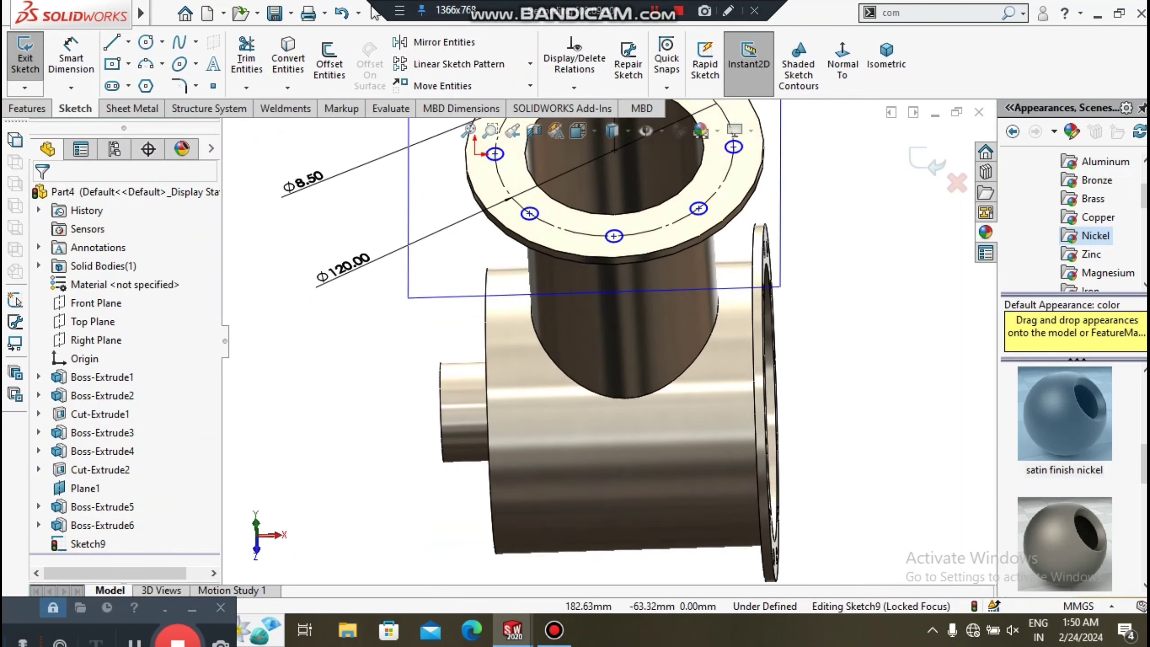
{"action": "scroll", "coordinate": [617, 227], "scroll_direction": "down", "scroll_amount": 2}
{"action": "scroll", "coordinate": [616, 227], "scroll_direction": "down", "scroll_amount": 3}
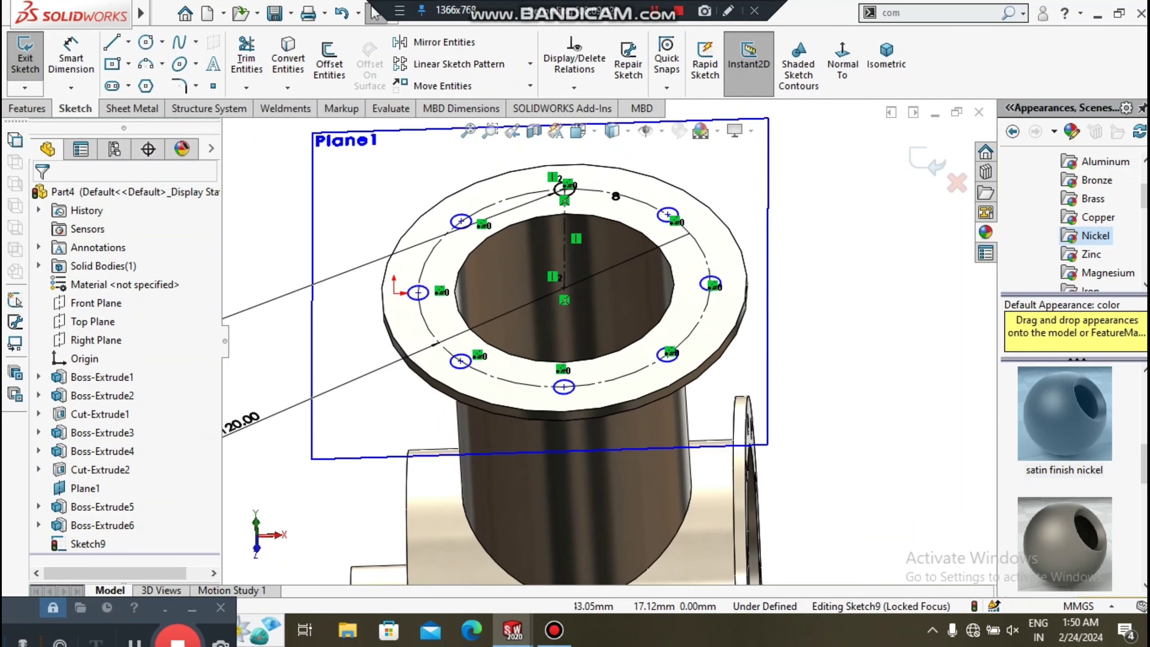
{"action": "left_click", "coordinate": [23, 113]}
- Cut the eight Ø8.50 hole circles 5 mm through the flange as Cut-Extrude3
{"action": "left_click", "coordinate": [244, 63]}
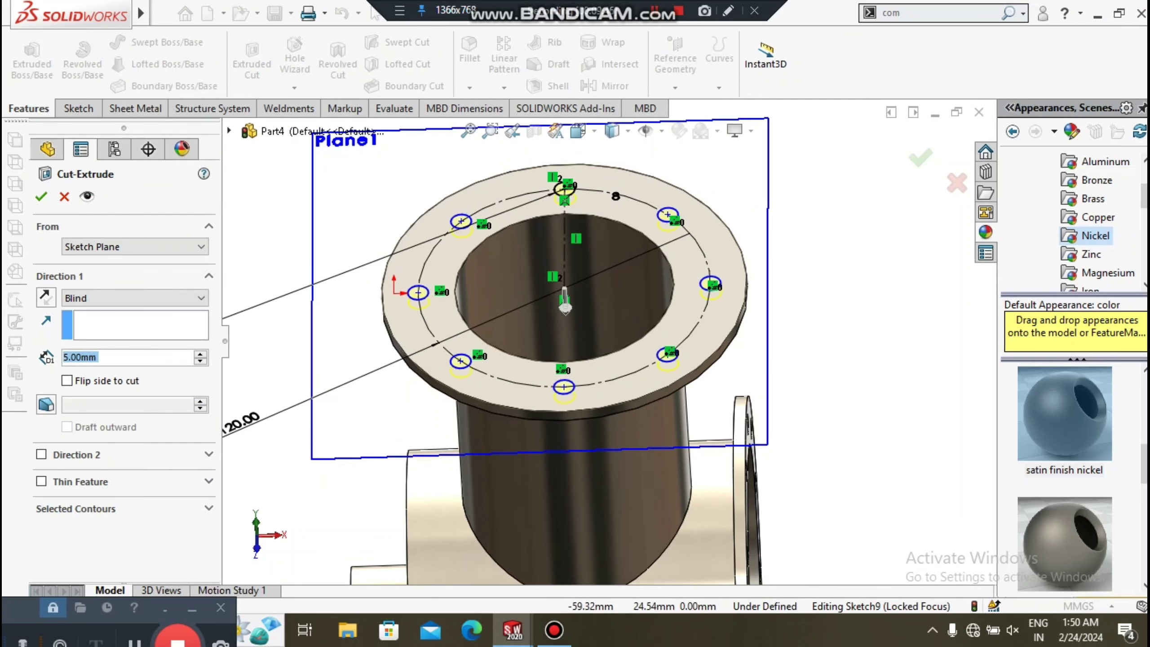
{"action": "left_click", "coordinate": [41, 196]}
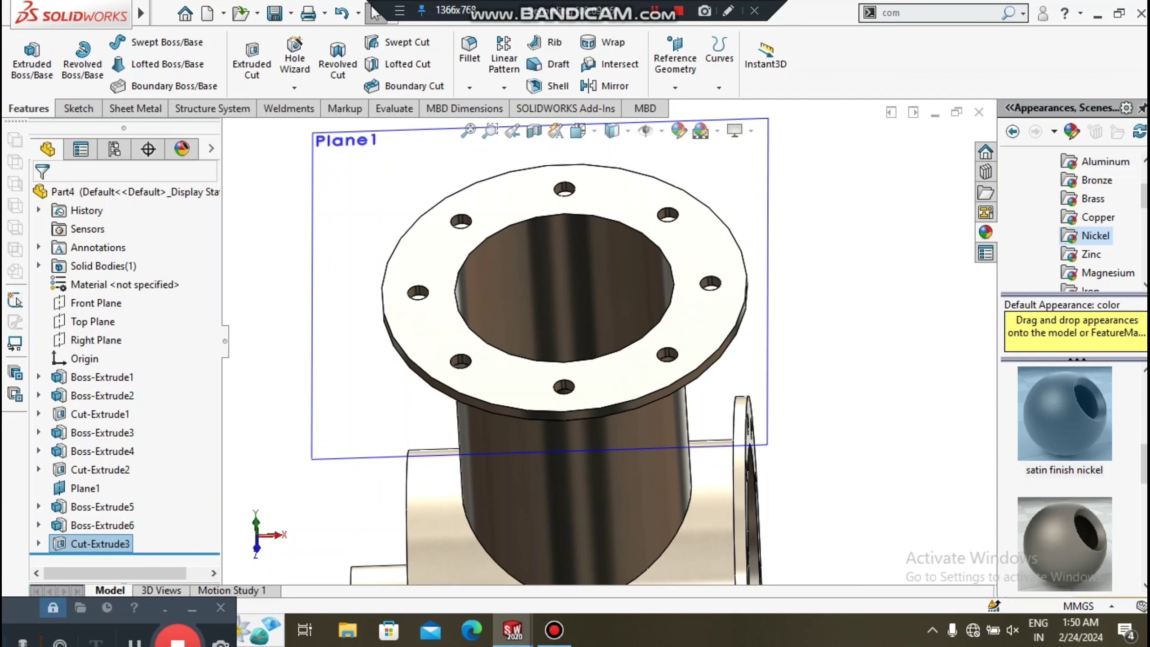
{"action": "left_click", "coordinate": [674, 88]}
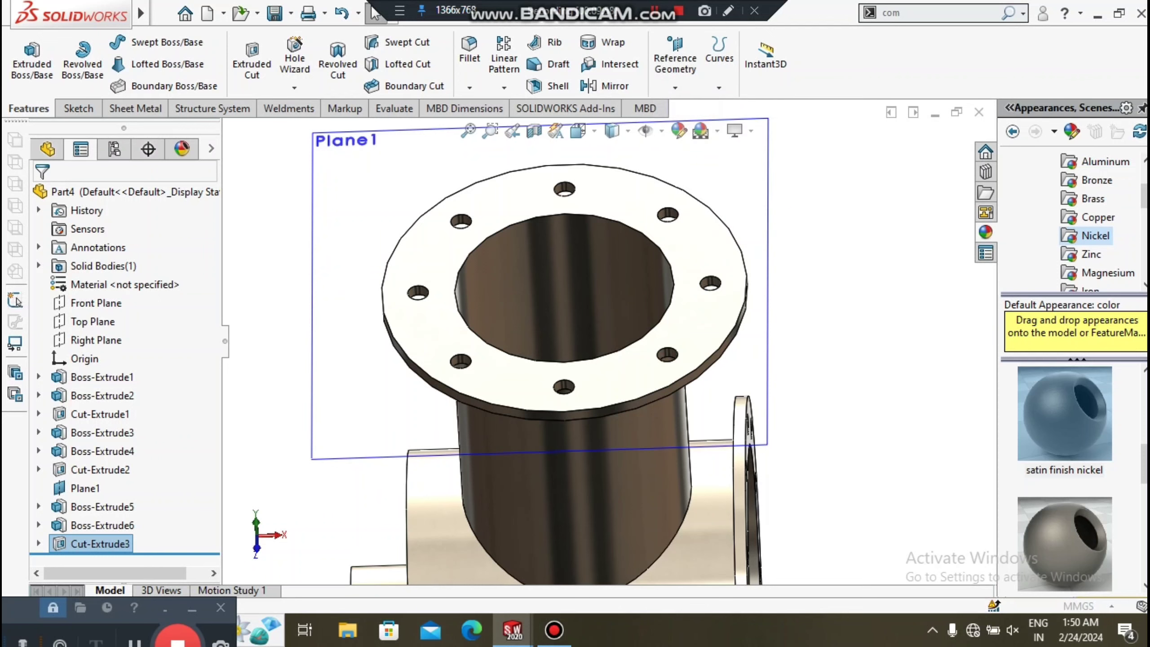
- Create reference plane Plane3 offset 10 mm from the top flange face
{"action": "middle_click_drag", "start_coordinate": [566, 295], "coordinate": [713, 326]}
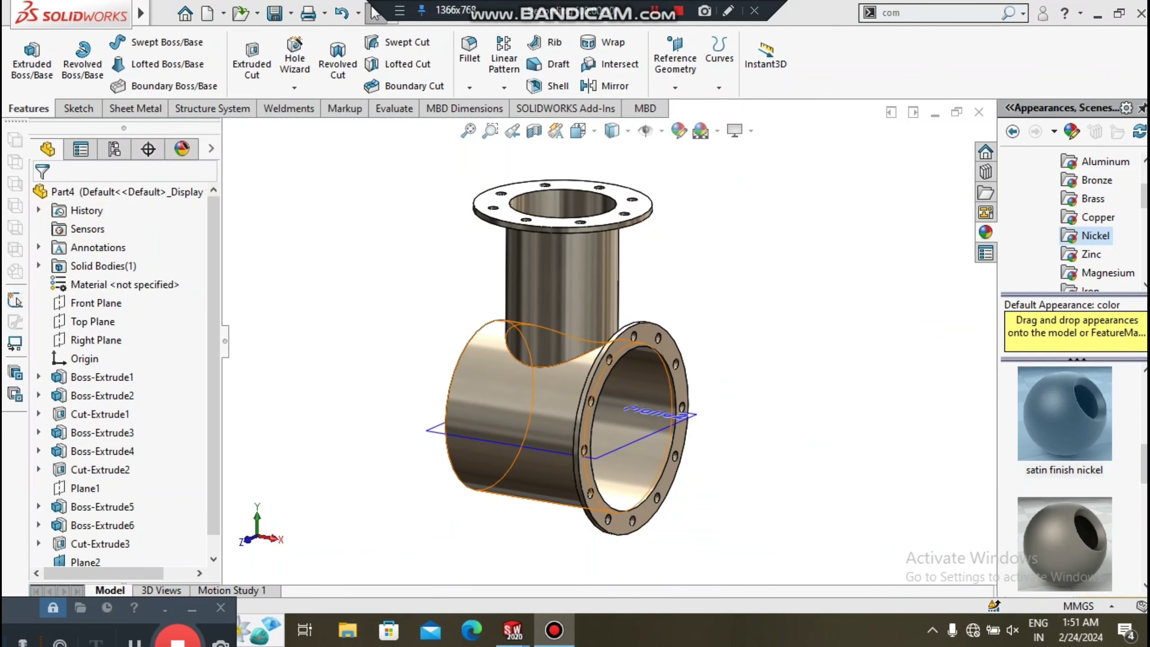
{"action": "middle_click_drag", "start_coordinate": [666, 457], "coordinate": [669, 413]}
{"action": "scroll", "coordinate": [647, 154], "scroll_direction": "down", "scroll_amount": 3}
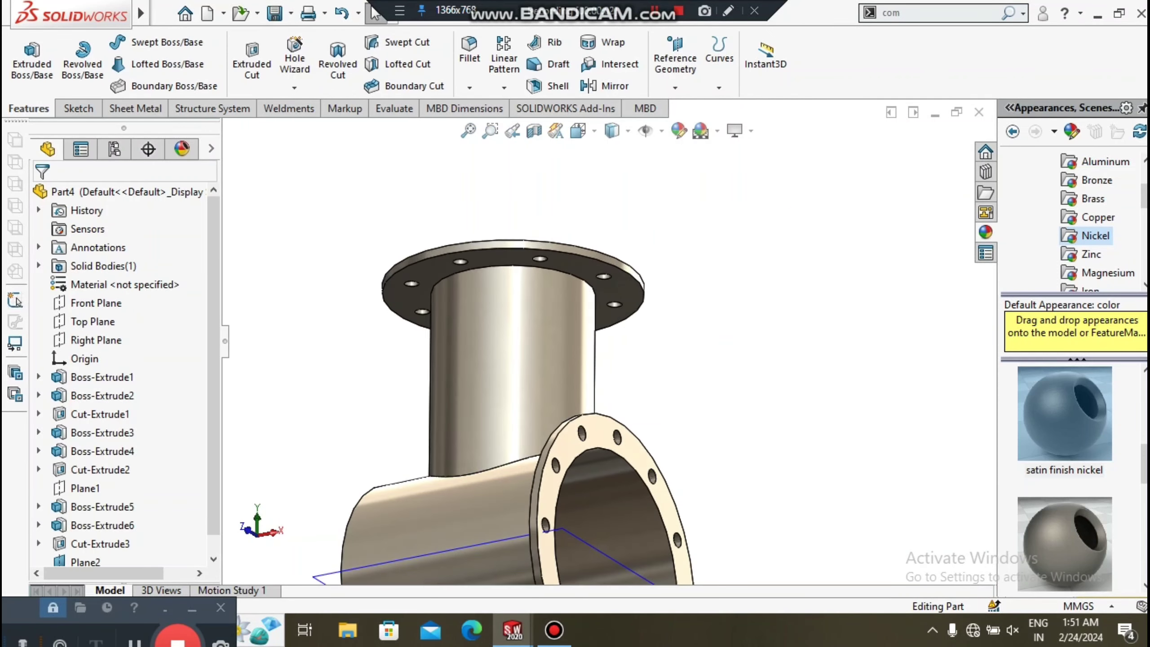
{"action": "left_click", "coordinate": [674, 86]}
{"action": "left_click", "coordinate": [682, 107]}
{"action": "left_click", "coordinate": [516, 261]}
{"action": "scroll", "coordinate": [609, 308], "scroll_direction": "up", "scroll_amount": 3}
{"action": "type", "text": "10"}
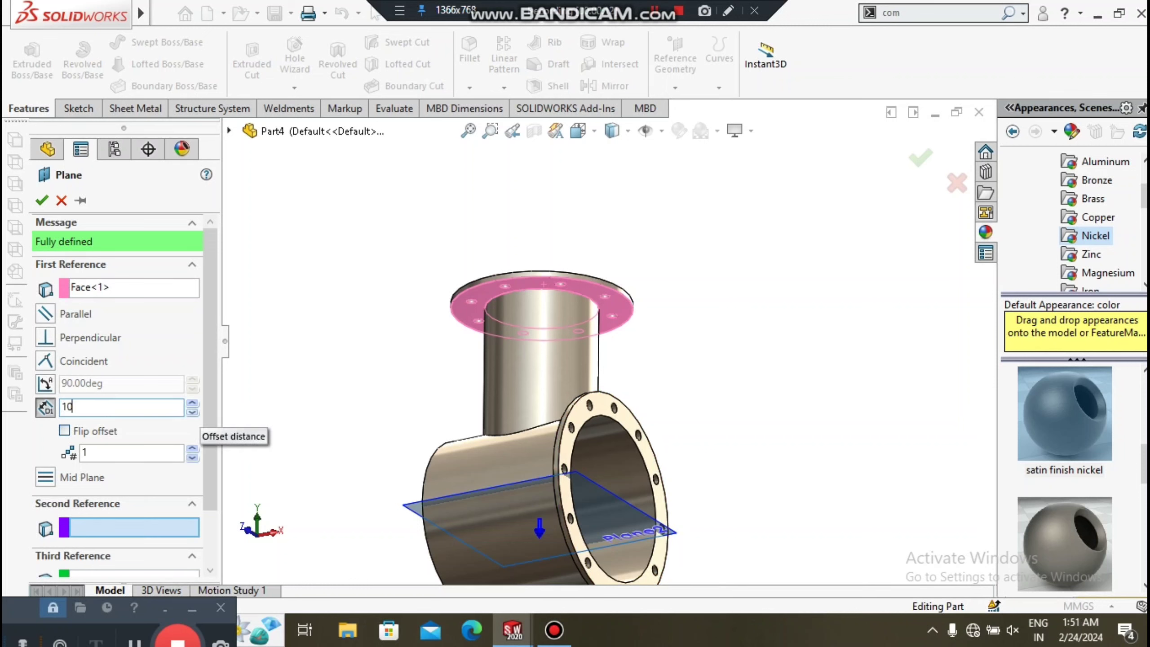
{"action": "key", "text": "Return"}
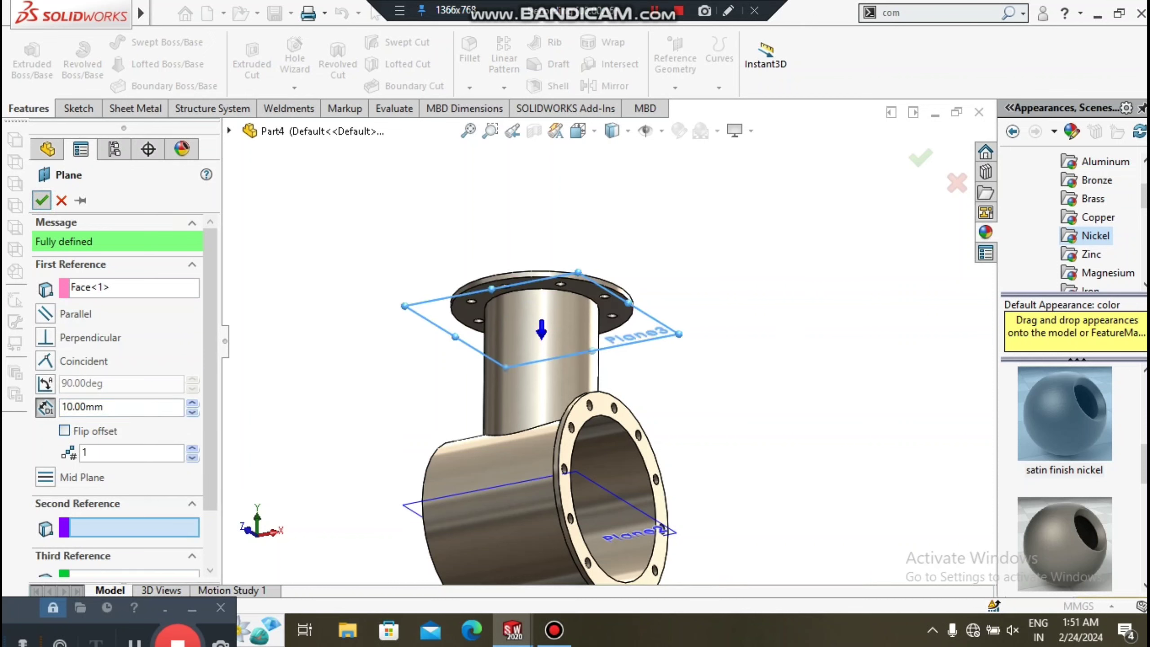
{"action": "key", "text": "Return"}
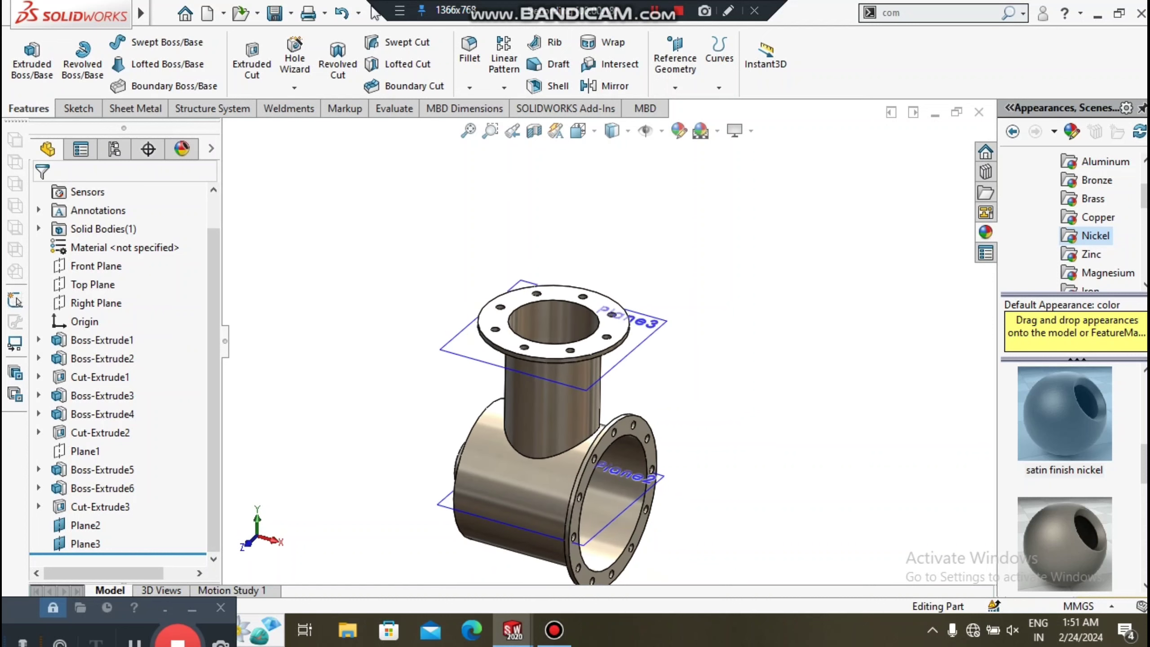
{"action": "scroll", "coordinate": [607, 308], "scroll_direction": "down", "scroll_amount": 5}
- Sketch a circle on Plane3 centred on the branch bore, viewed face-on
{"action": "right_click", "coordinate": [607, 308]}
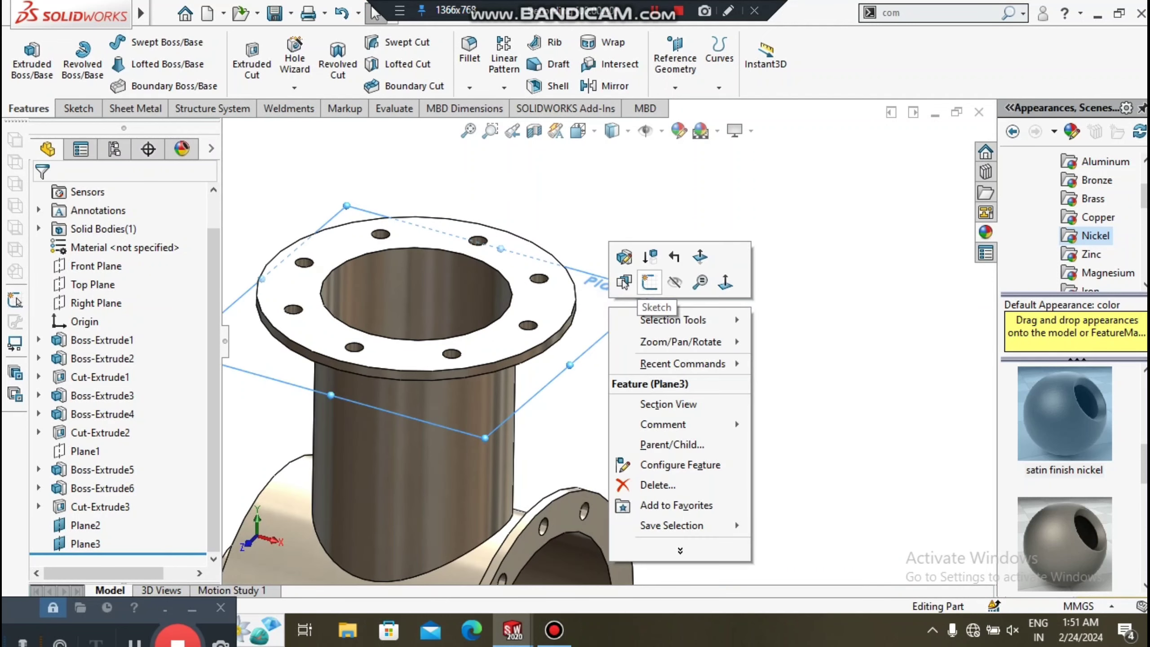
{"action": "left_click", "coordinate": [624, 281]}
{"action": "left_click", "coordinate": [842, 61]}
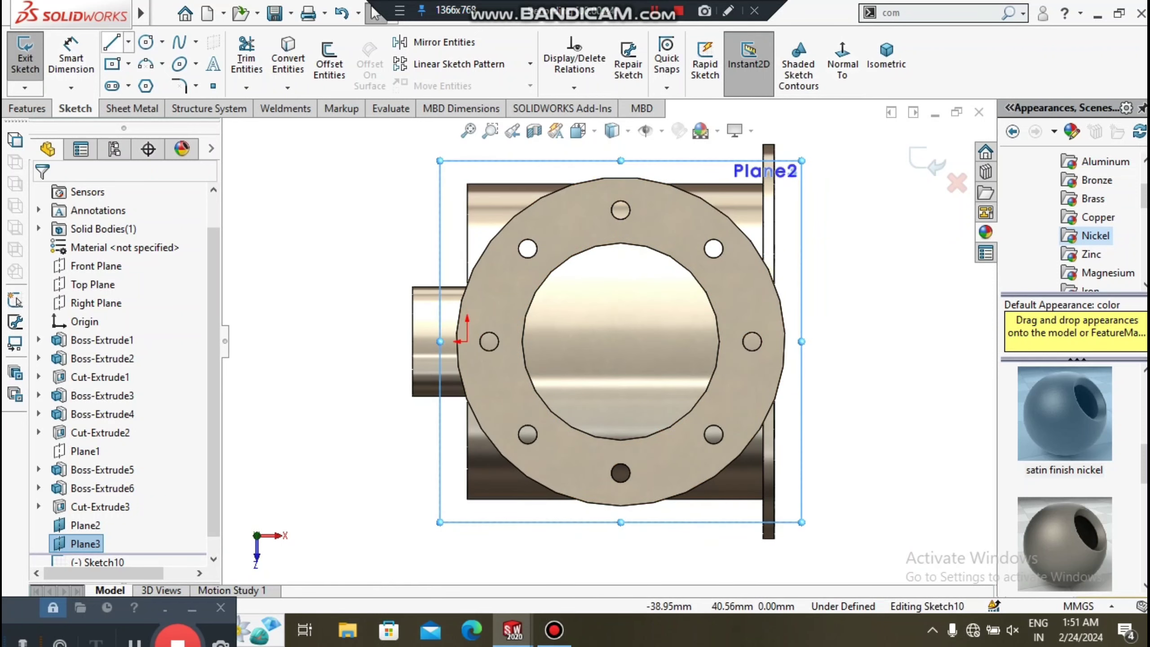
{"action": "left_click", "coordinate": [145, 41]}
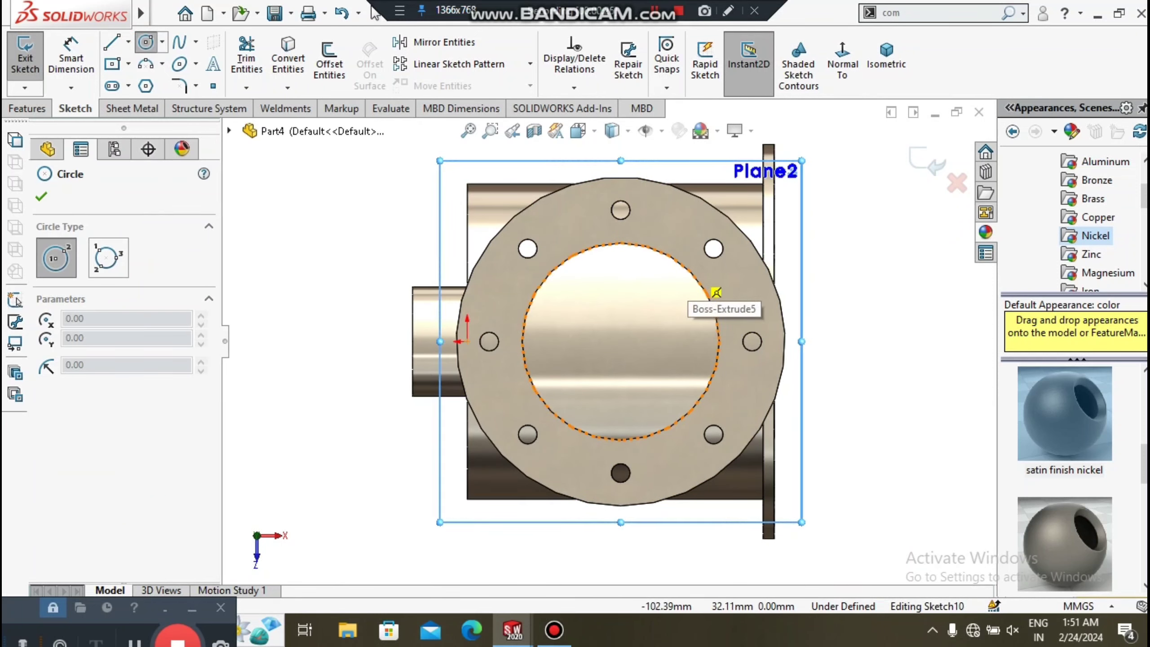
{"action": "left_click", "coordinate": [621, 341]}
{"action": "left_click", "coordinate": [411, 440]}
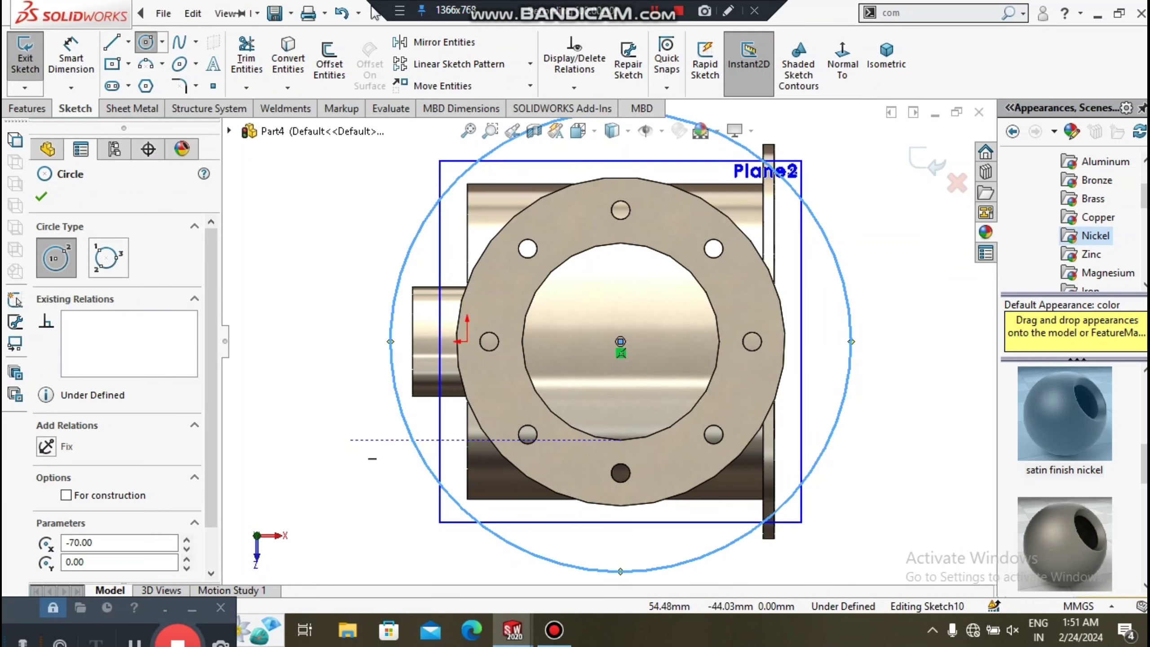
{"action": "left_click", "coordinate": [71, 59]}
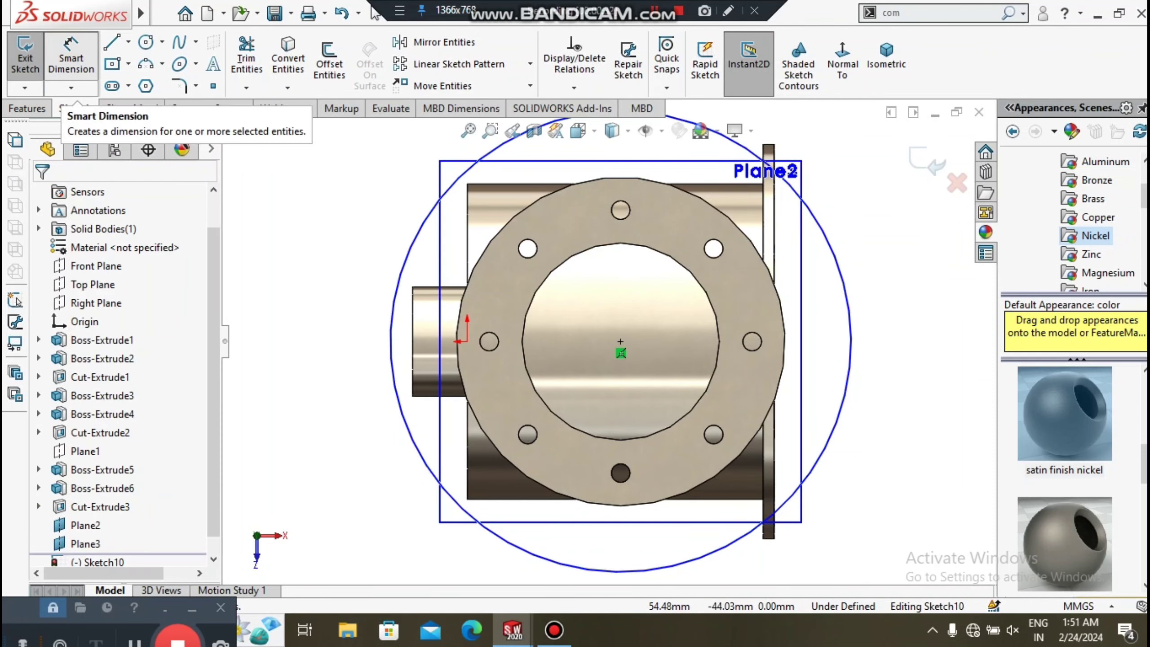
- Dimension the Plane3 circle to Ø140 mm
{"action": "left_click", "coordinate": [414, 450]}
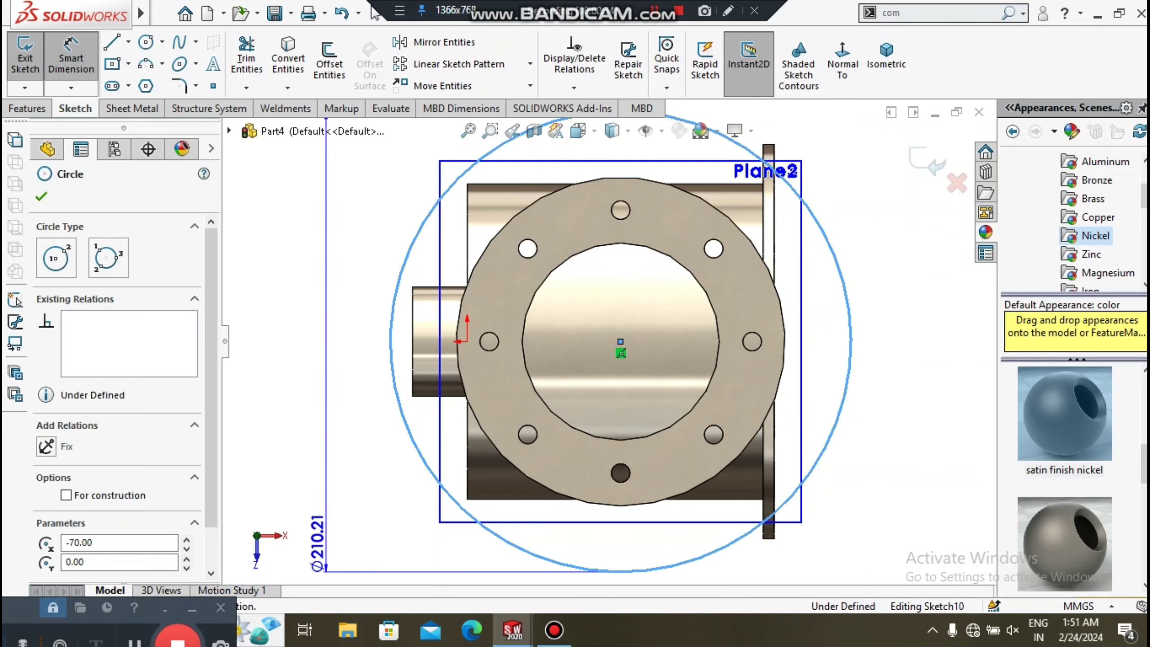
{"action": "left_click", "coordinate": [323, 544]}
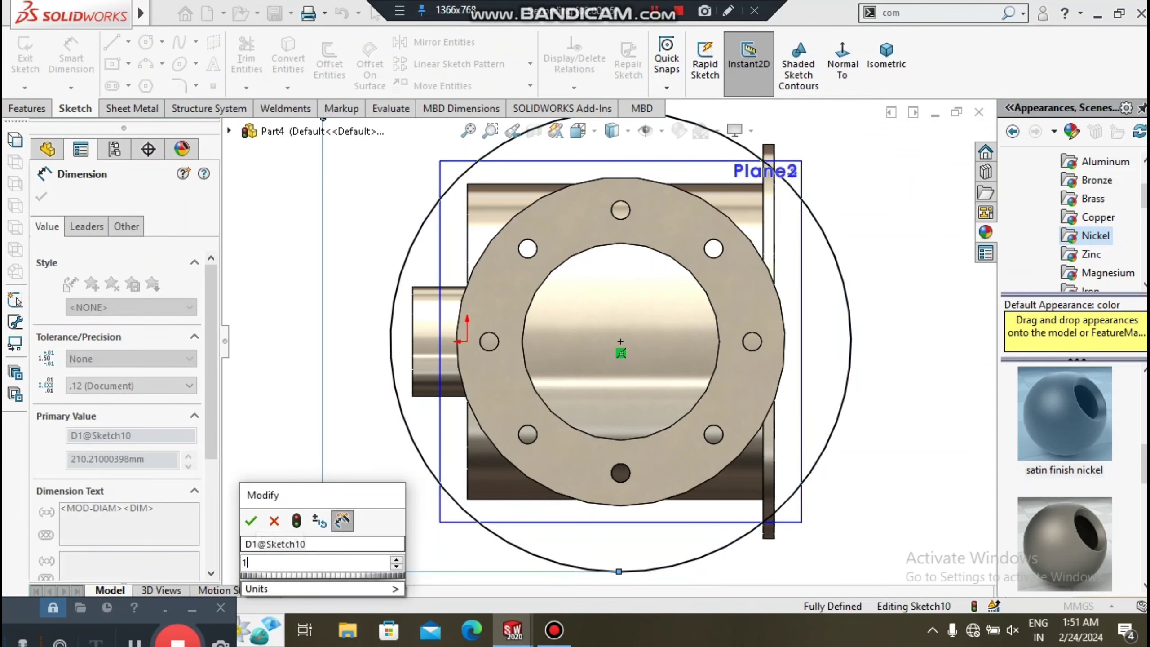
{"action": "type", "text": "140"}
{"action": "key", "text": "Return"}
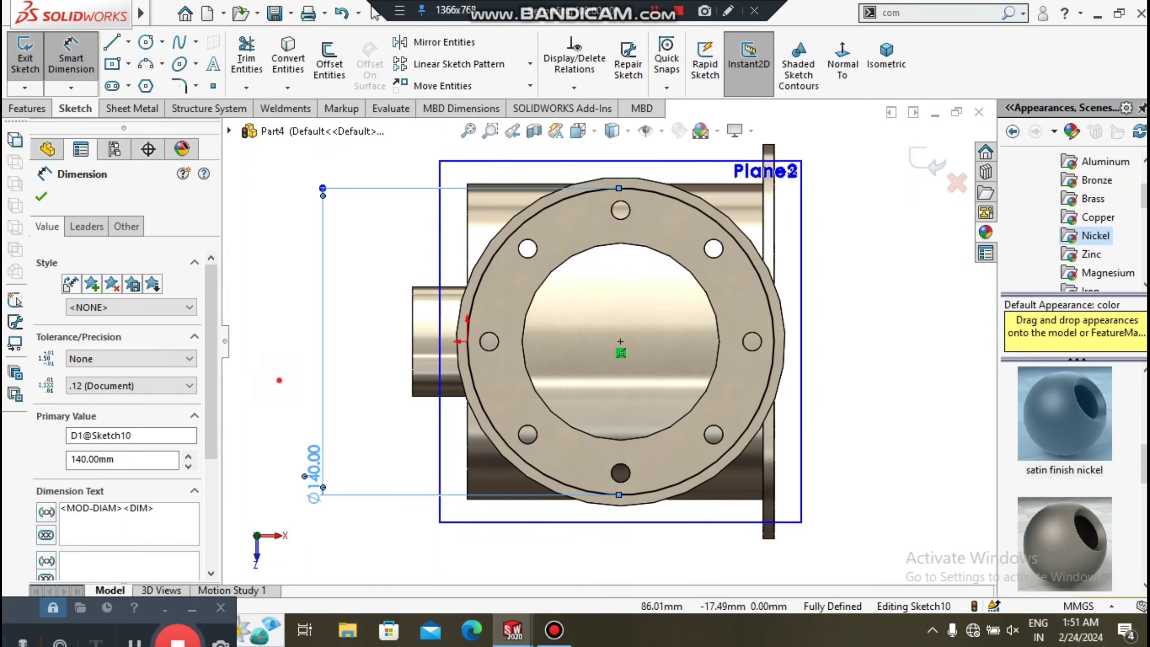
{"action": "left_click", "coordinate": [279, 380]}
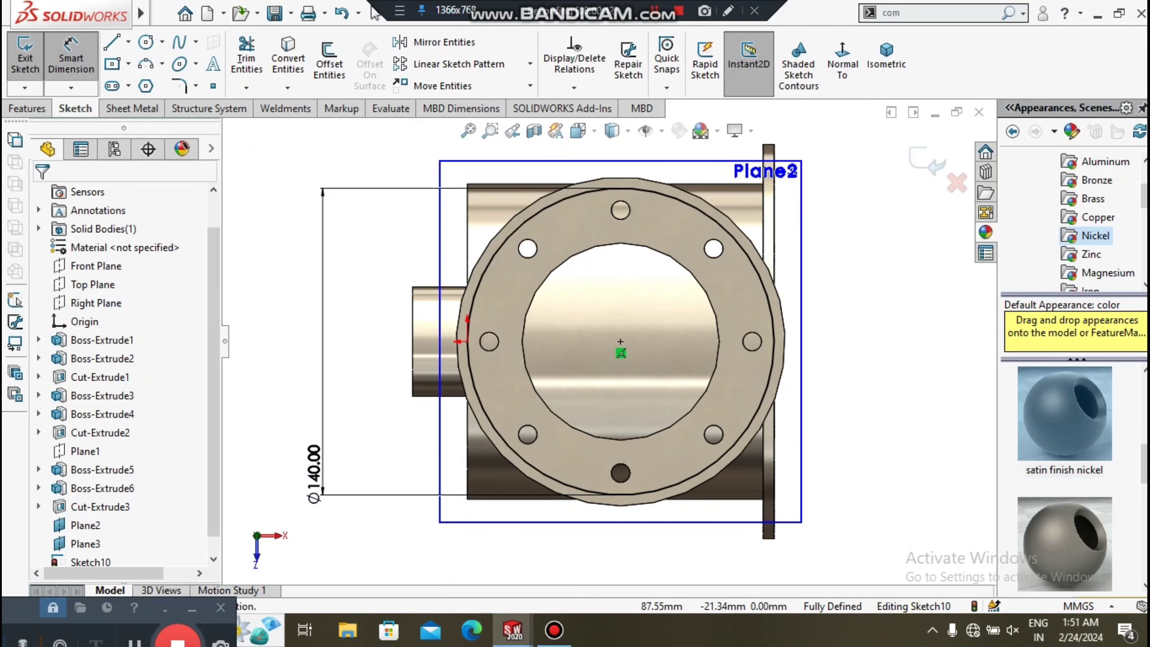
{"action": "scroll", "coordinate": [621, 354], "scroll_direction": "up", "scroll_amount": 2}
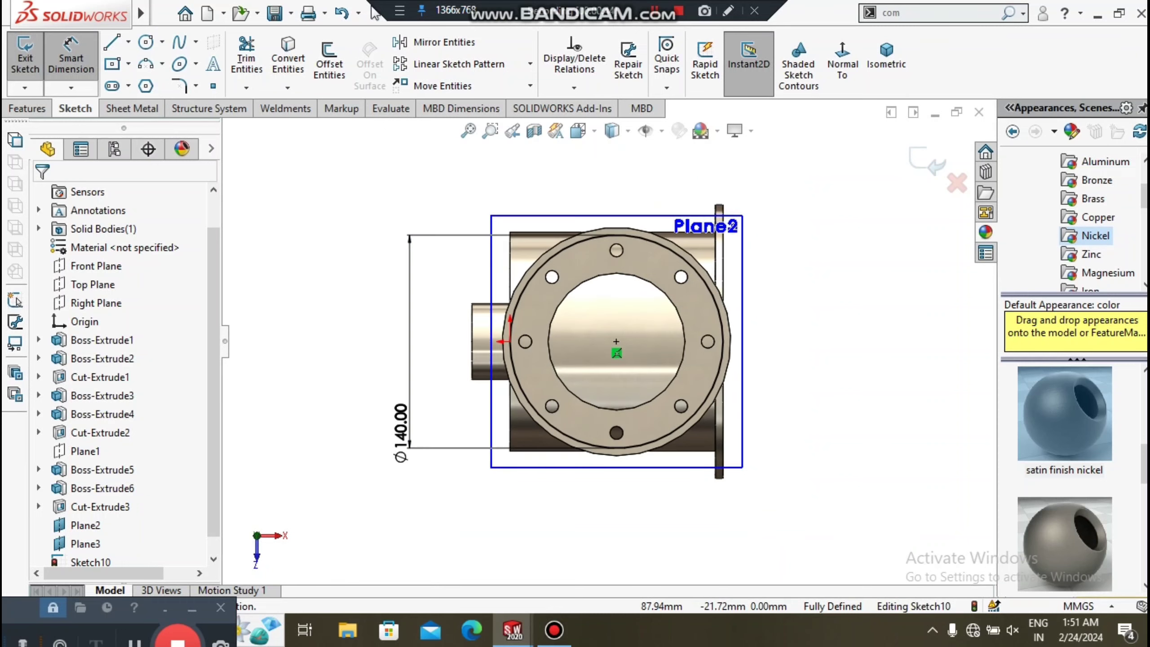
{"action": "middle_click_drag", "start_coordinate": [621, 353], "coordinate": [621, 254]}
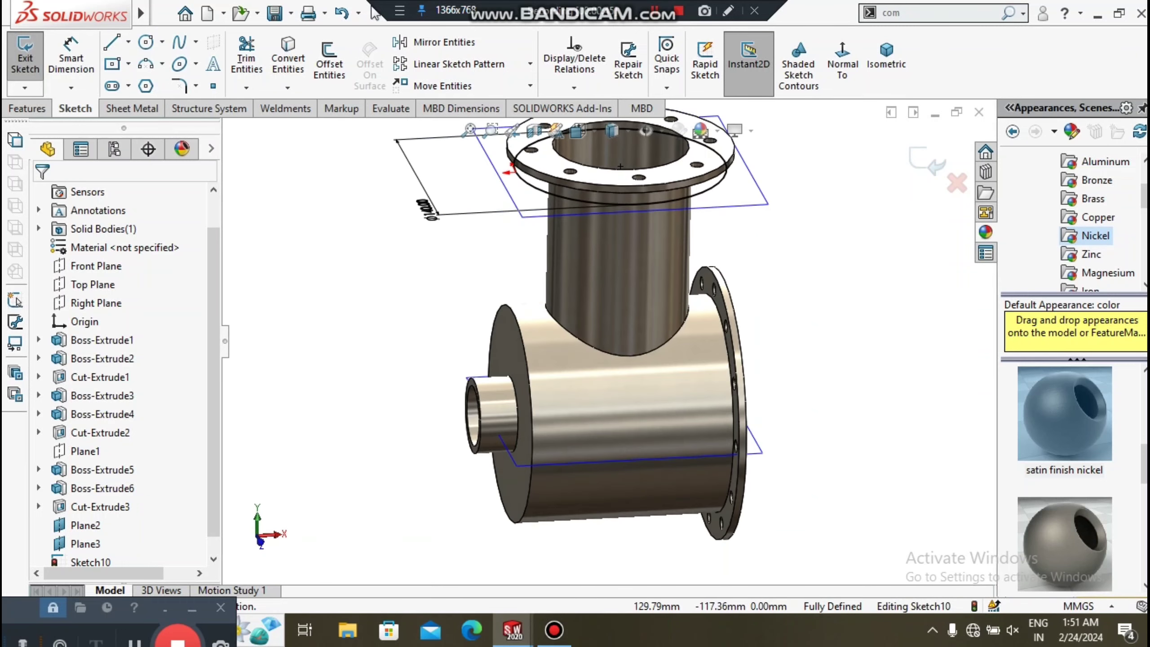
{"action": "scroll", "coordinate": [616, 220], "scroll_direction": "down", "scroll_amount": 2}
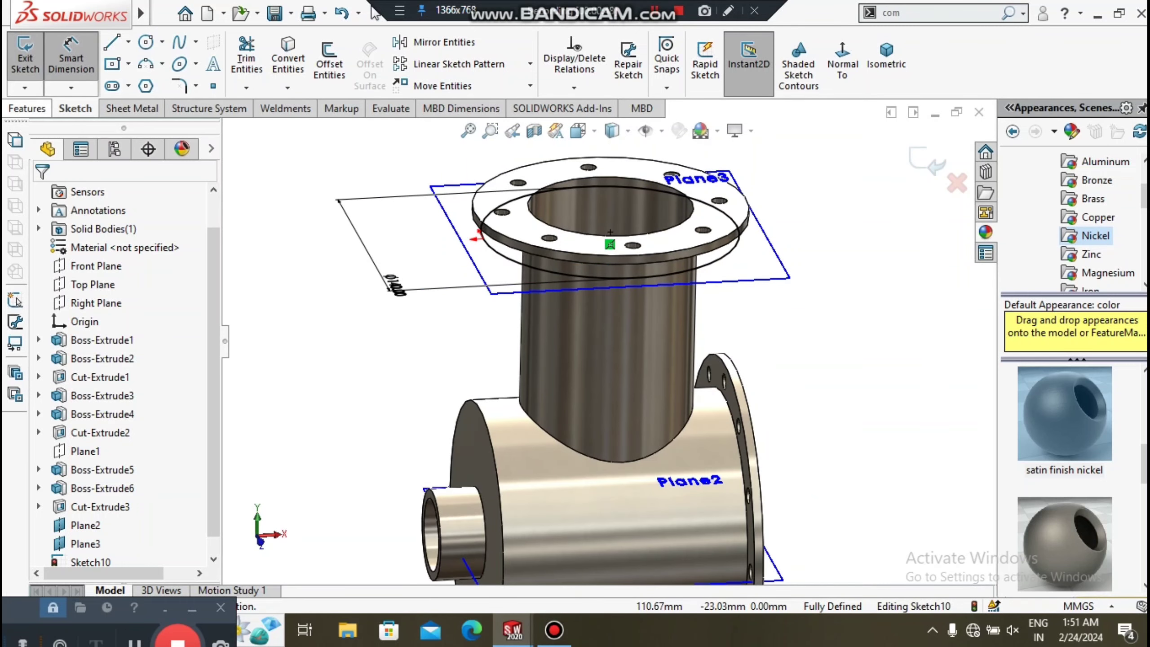
{"action": "left_click", "coordinate": [27, 109]}
{"action": "left_click", "coordinate": [40, 64]}
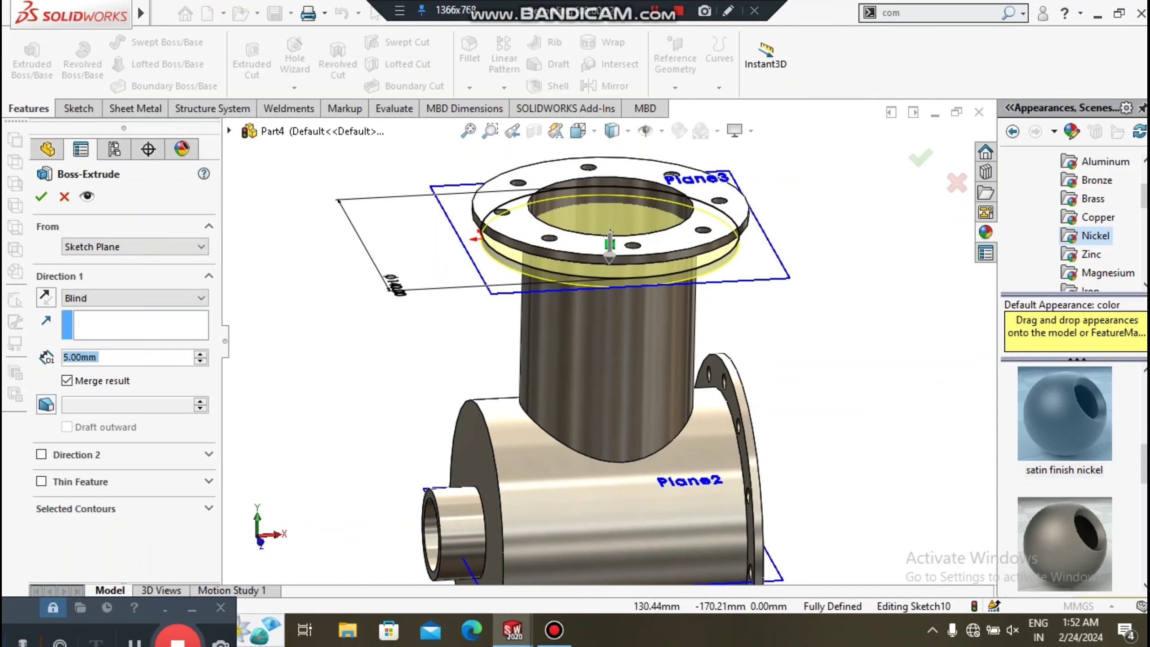
{"action": "type", "text": "1."}
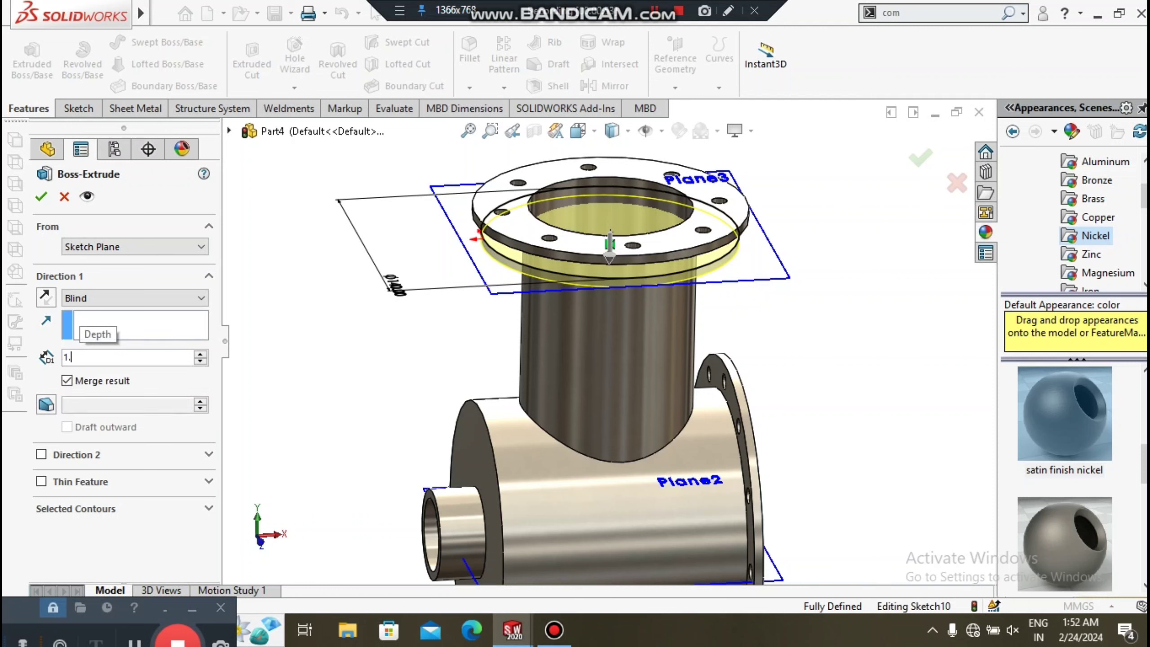
{"action": "type", "text": "8"}
{"action": "key", "text": "Return"}
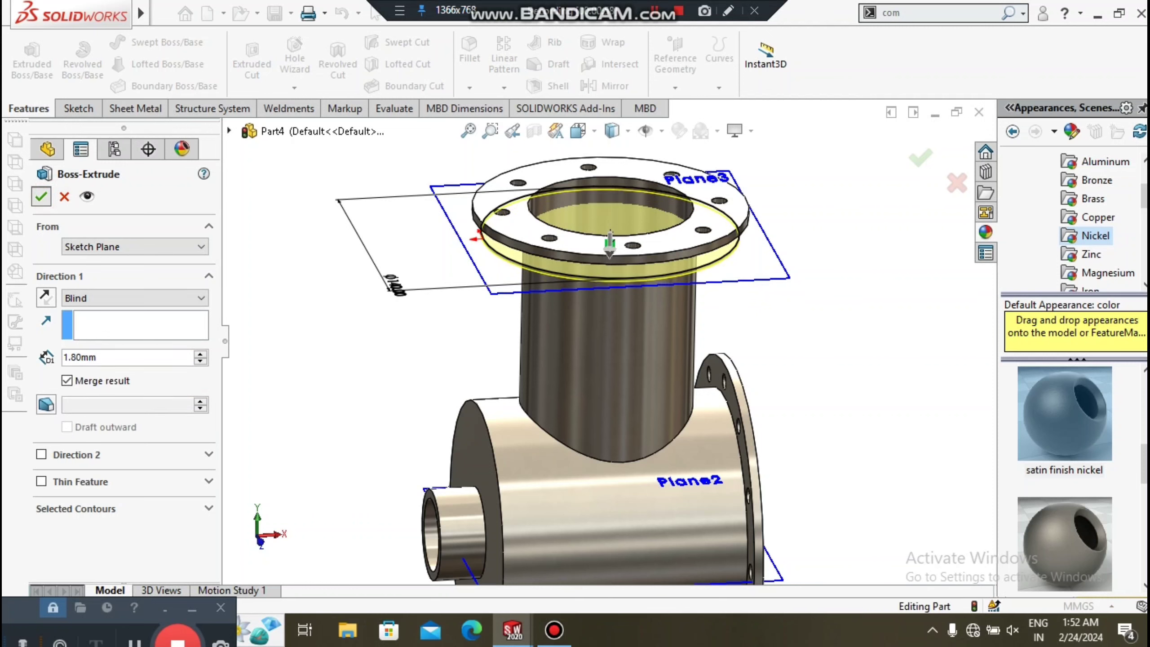
{"action": "key", "text": "Return"}
{"action": "left_click", "coordinate": [306, 363]}
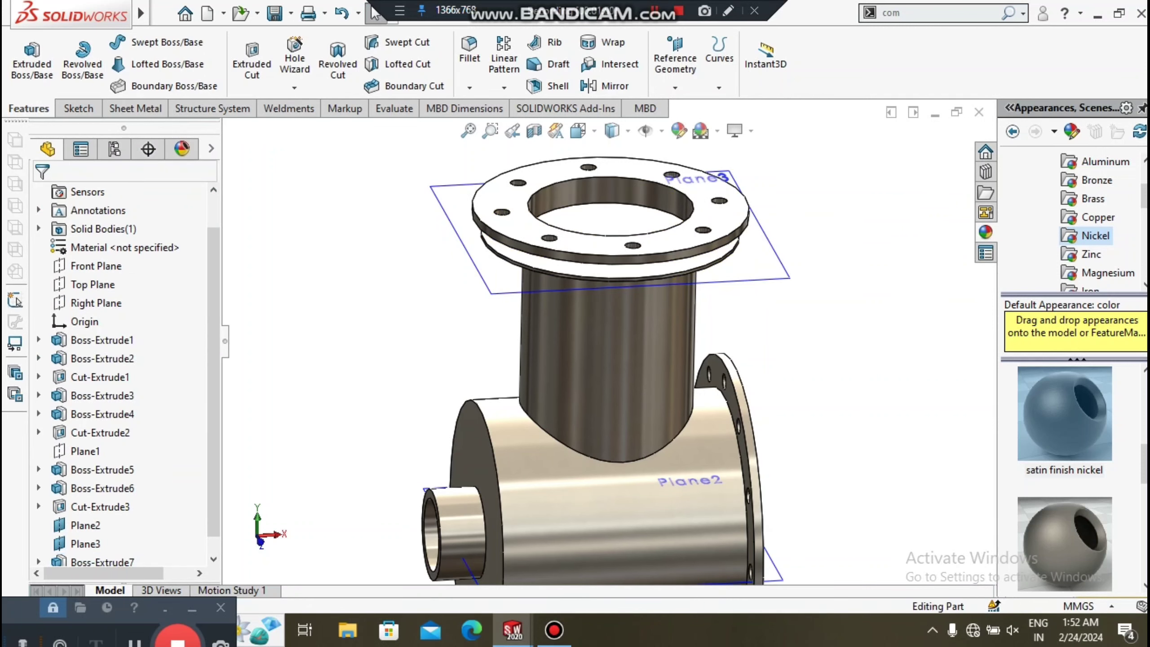
{"action": "middle_click_drag", "start_coordinate": [607, 371], "coordinate": [616, 344]}
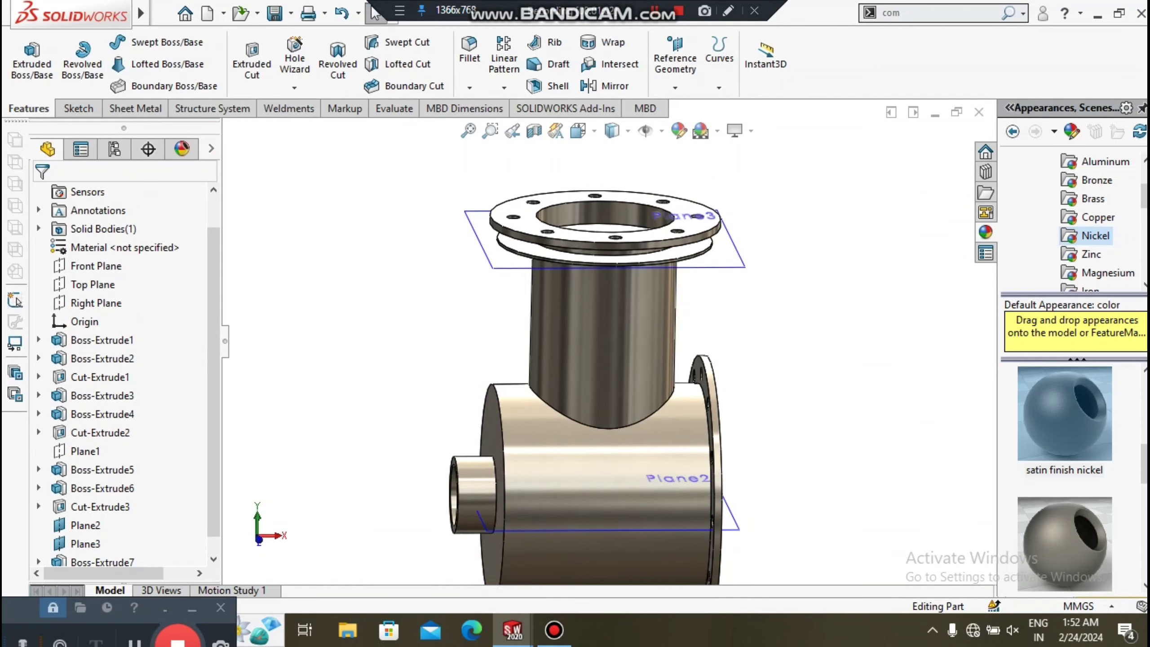
{"action": "scroll", "coordinate": [670, 209], "scroll_direction": "down", "scroll_amount": 2}
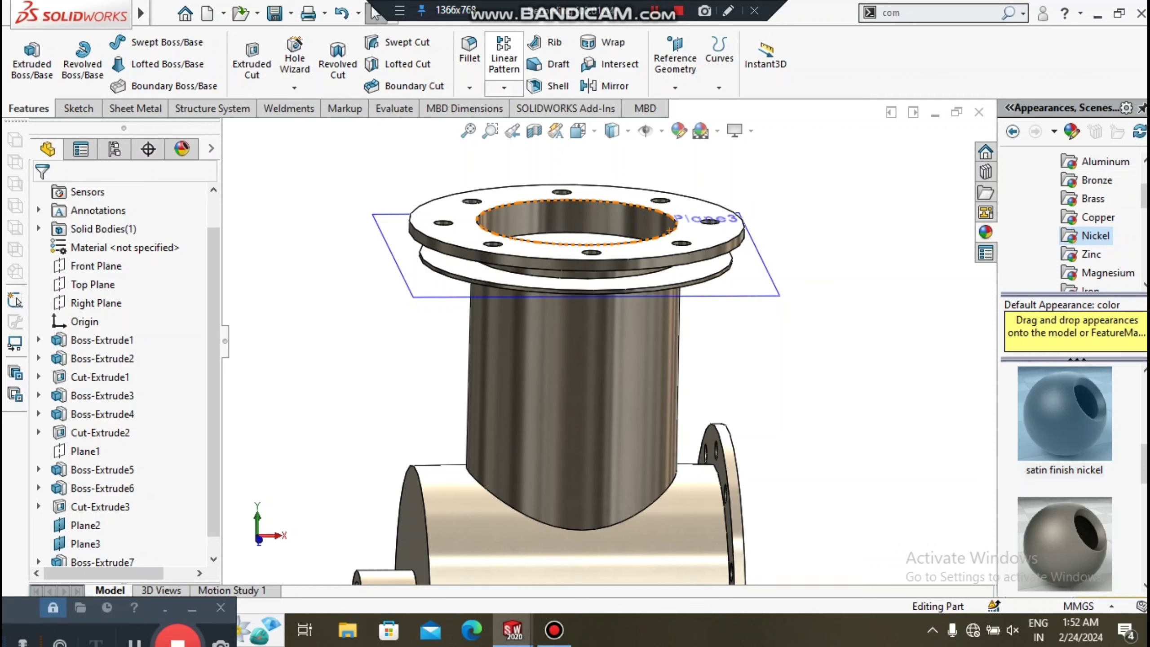
- Show the temporary axes on the model
{"action": "left_click", "coordinate": [504, 57]}
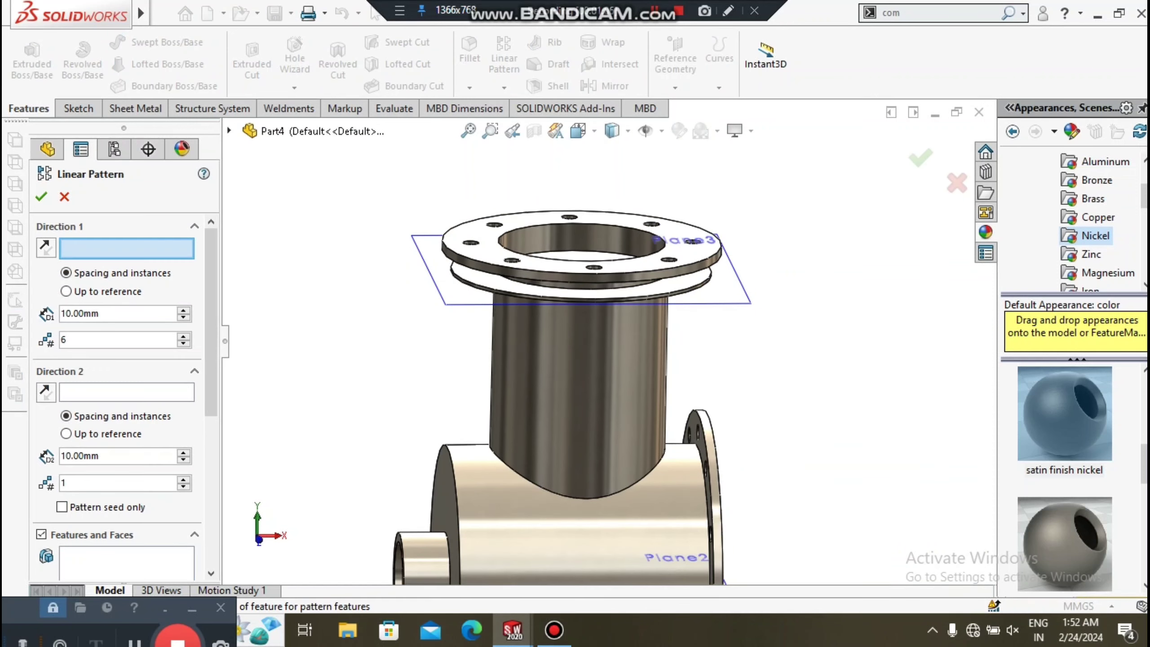
{"action": "key", "text": "Escape"}
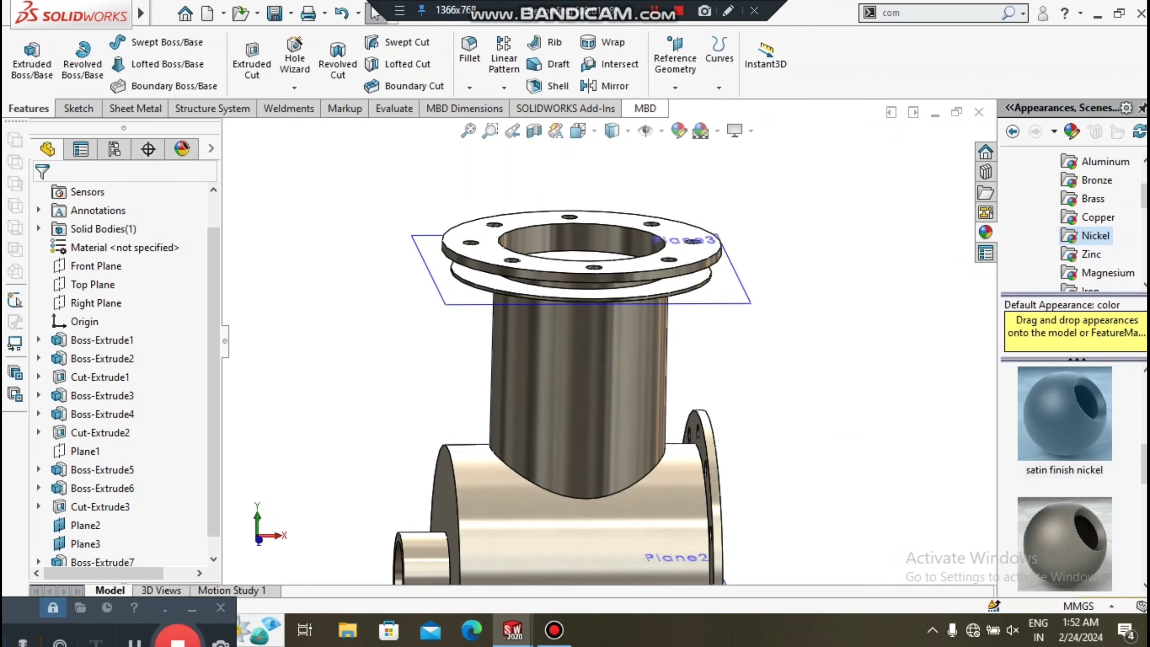
{"action": "left_click", "coordinate": [661, 130]}
{"action": "left_click", "coordinate": [674, 177]}
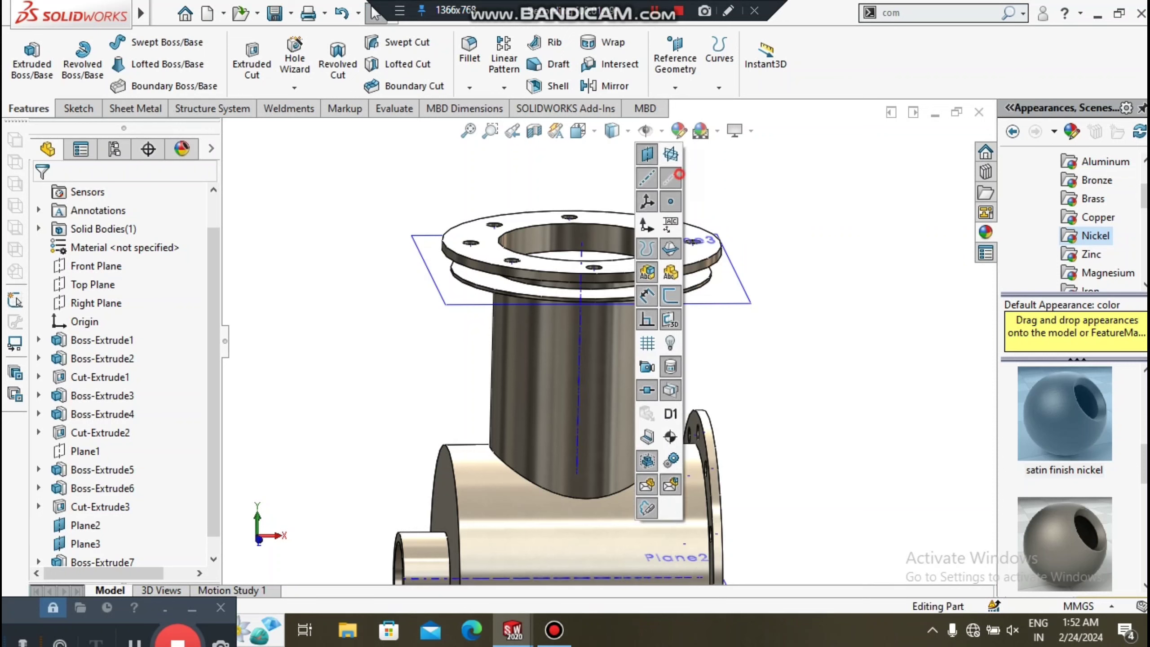
{"action": "scroll", "coordinate": [805, 359], "scroll_direction": "up", "scroll_amount": 3}
{"action": "left_click", "coordinate": [805, 358]}
{"action": "scroll", "coordinate": [633, 361], "scroll_direction": "down", "scroll_amount": 3}
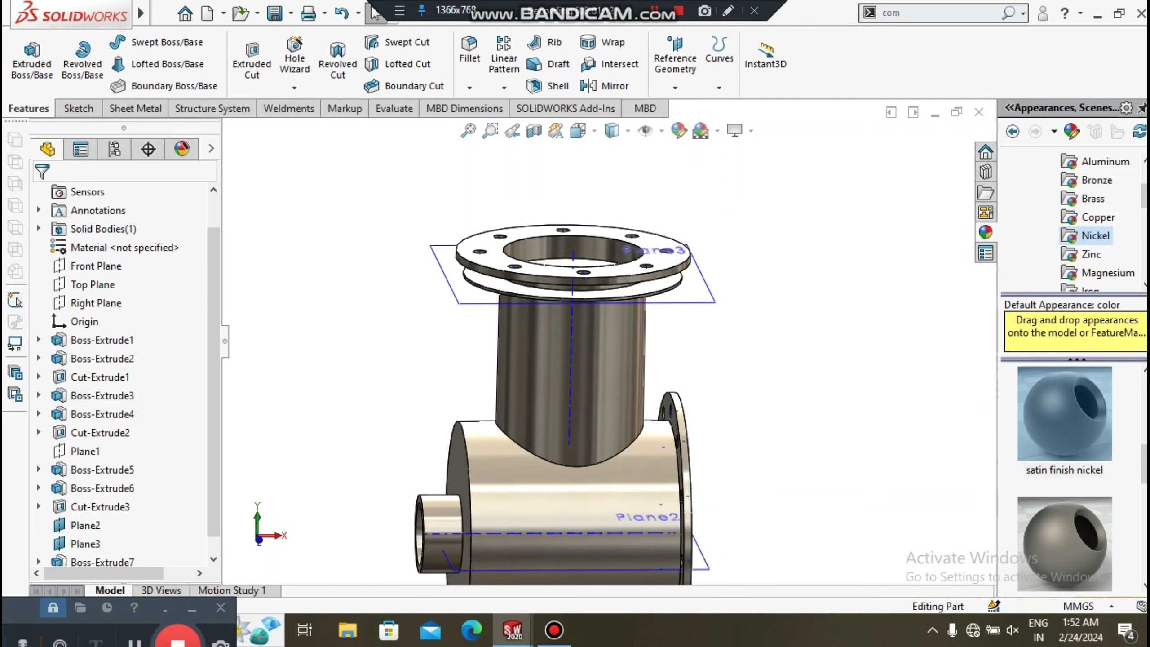
- Try a linear pattern along the branch axis with 20 mm spacing, then cancel it
{"action": "left_click", "coordinate": [496, 69]}
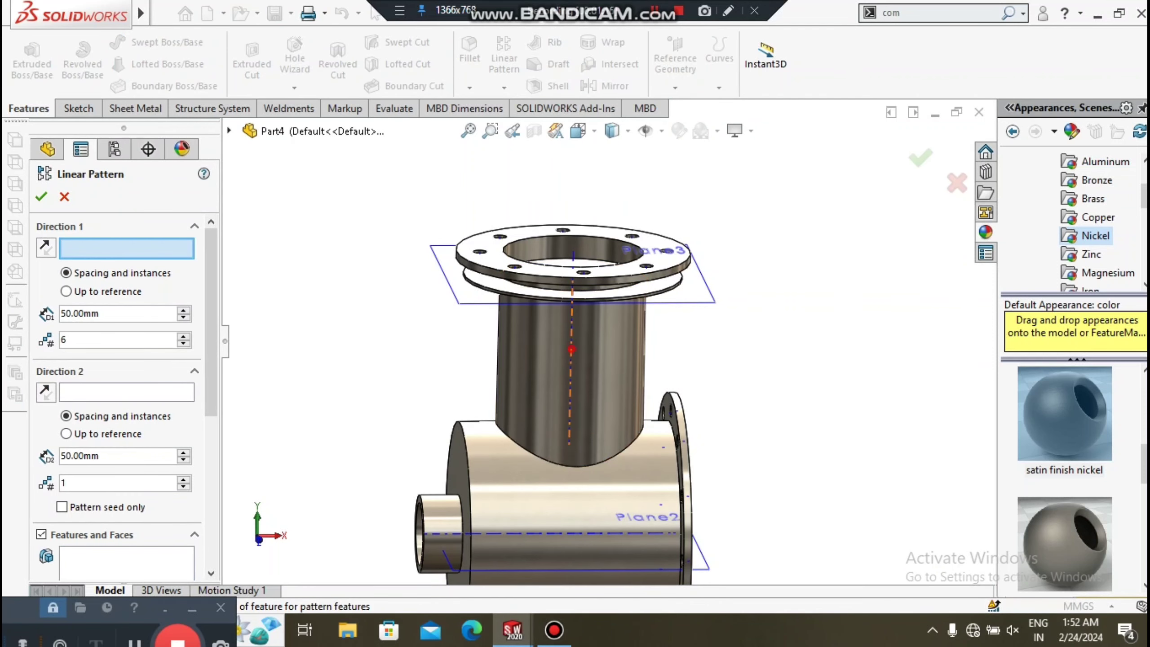
{"action": "left_click", "coordinate": [569, 358]}
{"action": "scroll", "coordinate": [529, 358], "scroll_direction": "down", "scroll_amount": 3}
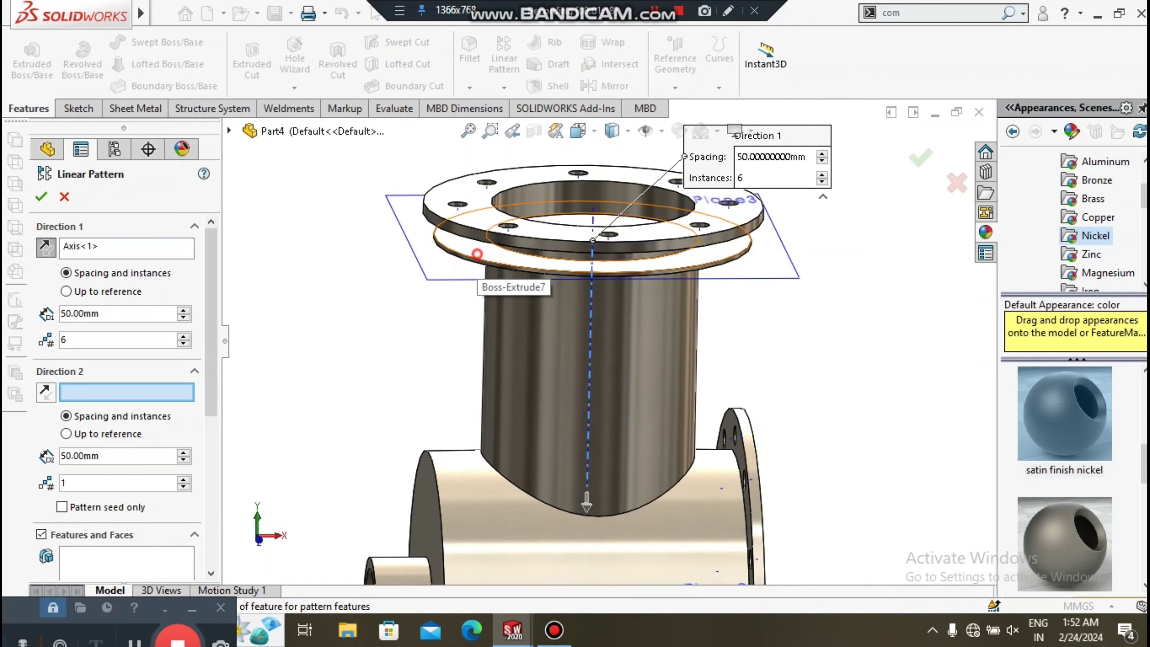
{"action": "left_click", "coordinate": [477, 253]}
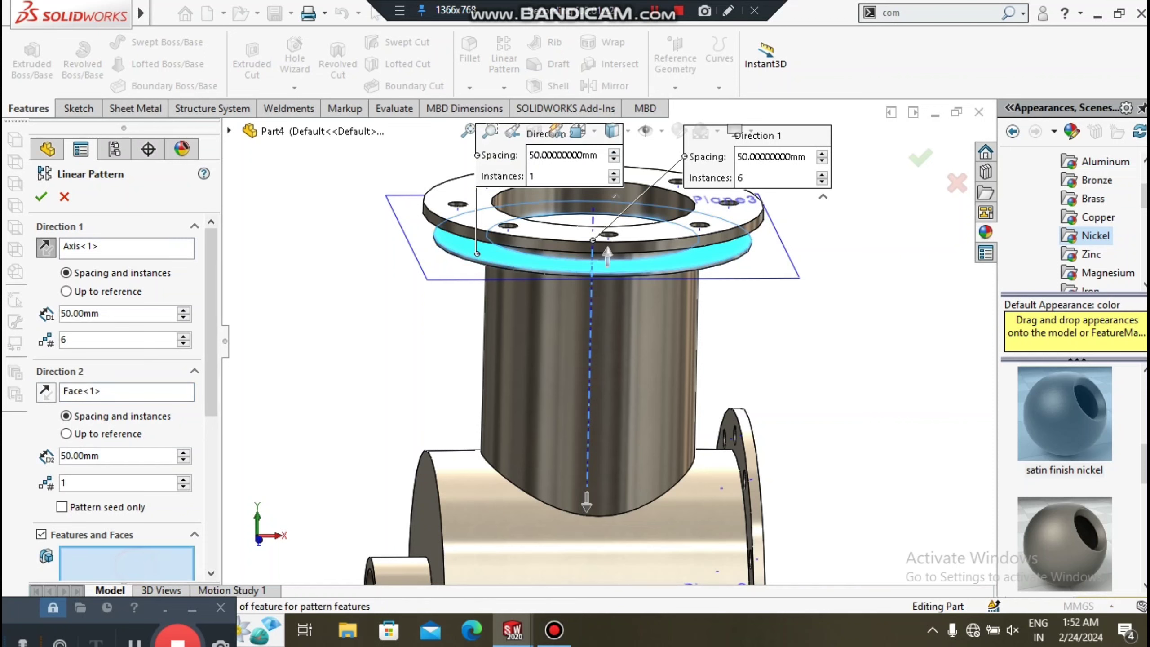
{"action": "scroll", "coordinate": [607, 345], "scroll_direction": "up", "scroll_amount": 2}
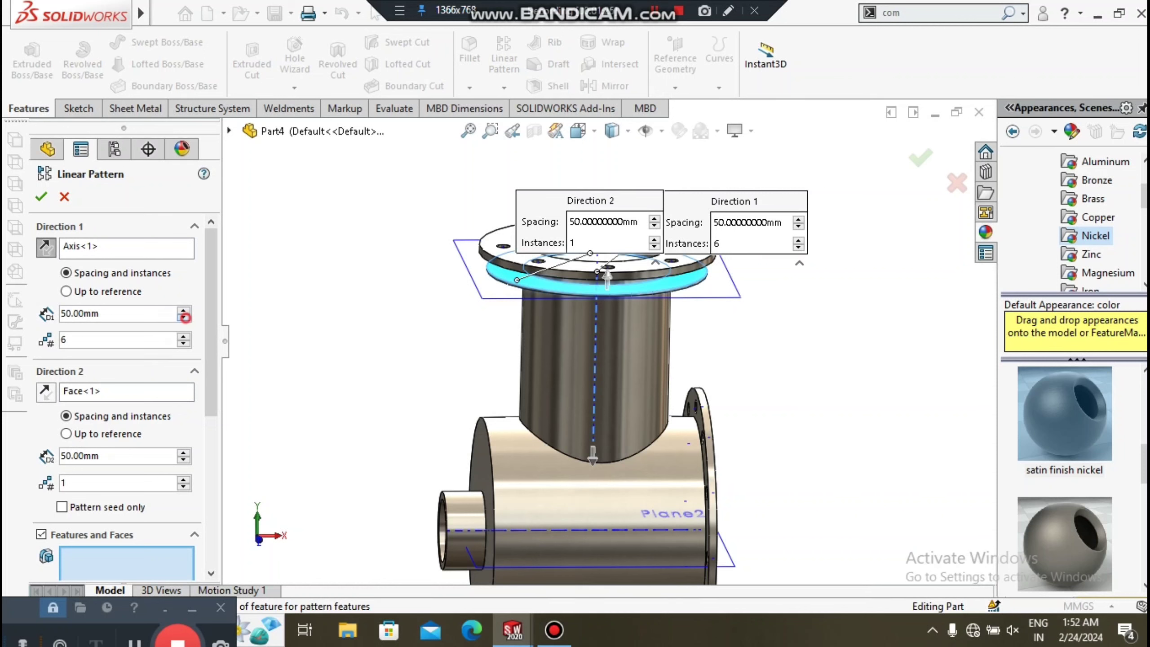
{"action": "left_click", "coordinate": [185, 317]}
{"action": "left_click", "coordinate": [185, 317]}
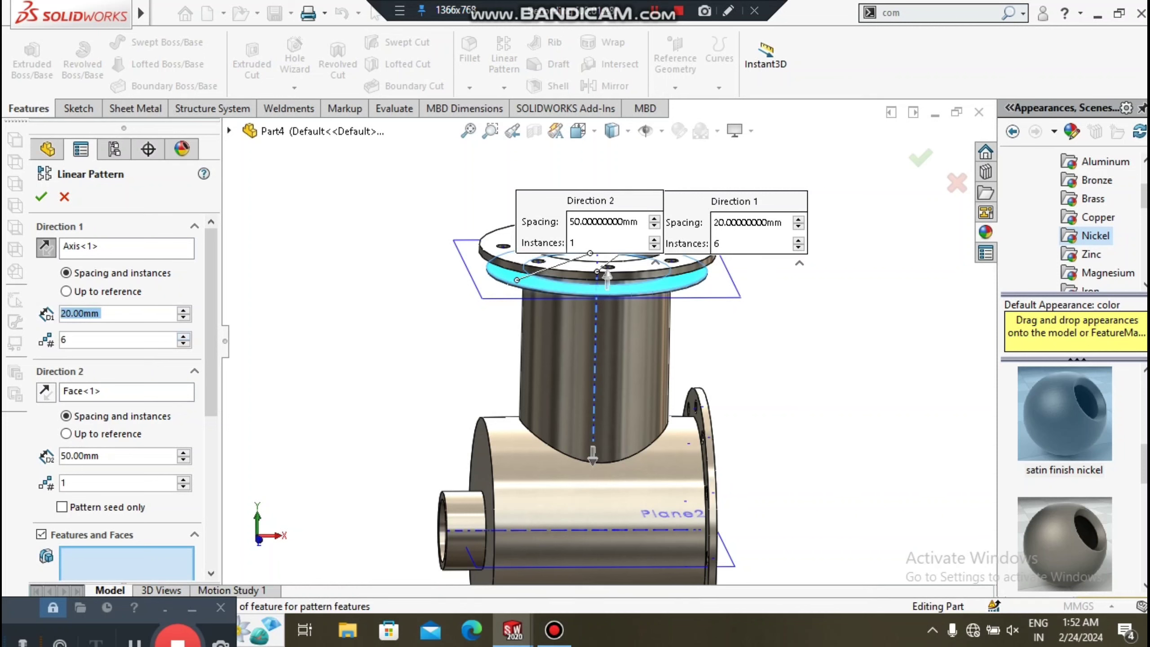
{"action": "left_click", "coordinate": [47, 248]}
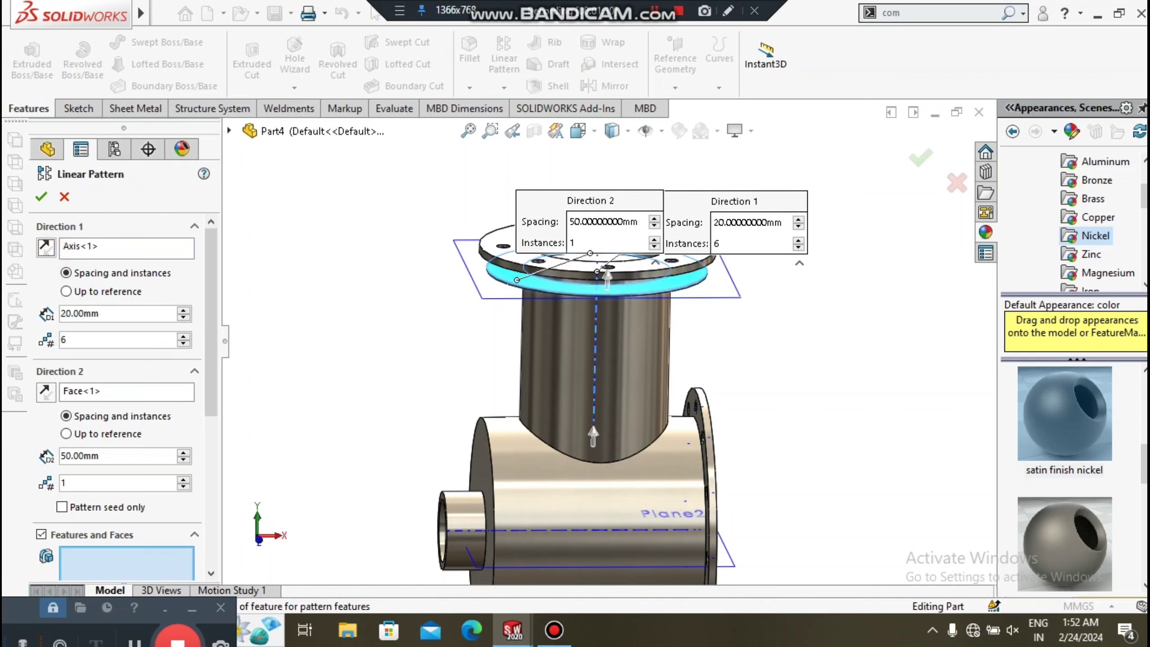
{"action": "left_click", "coordinate": [64, 196]}
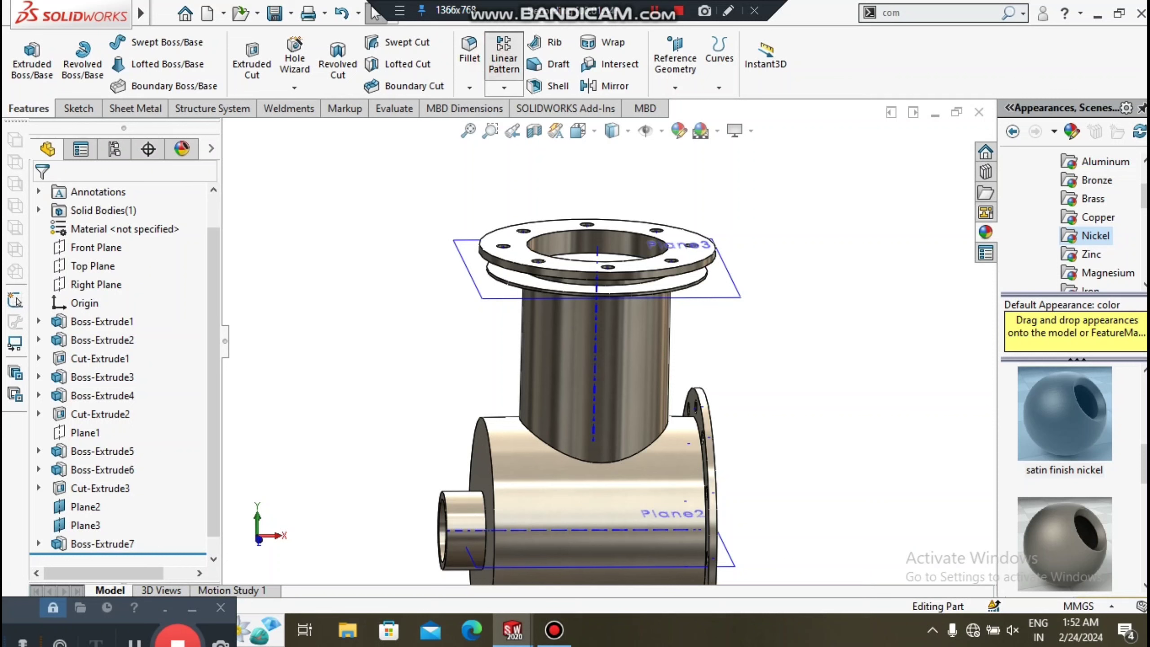
- Linear-pattern Boss-Extrude7 along Axis<1>: 6 instances at 15 mm spacing
{"action": "left_click", "coordinate": [503, 57]}
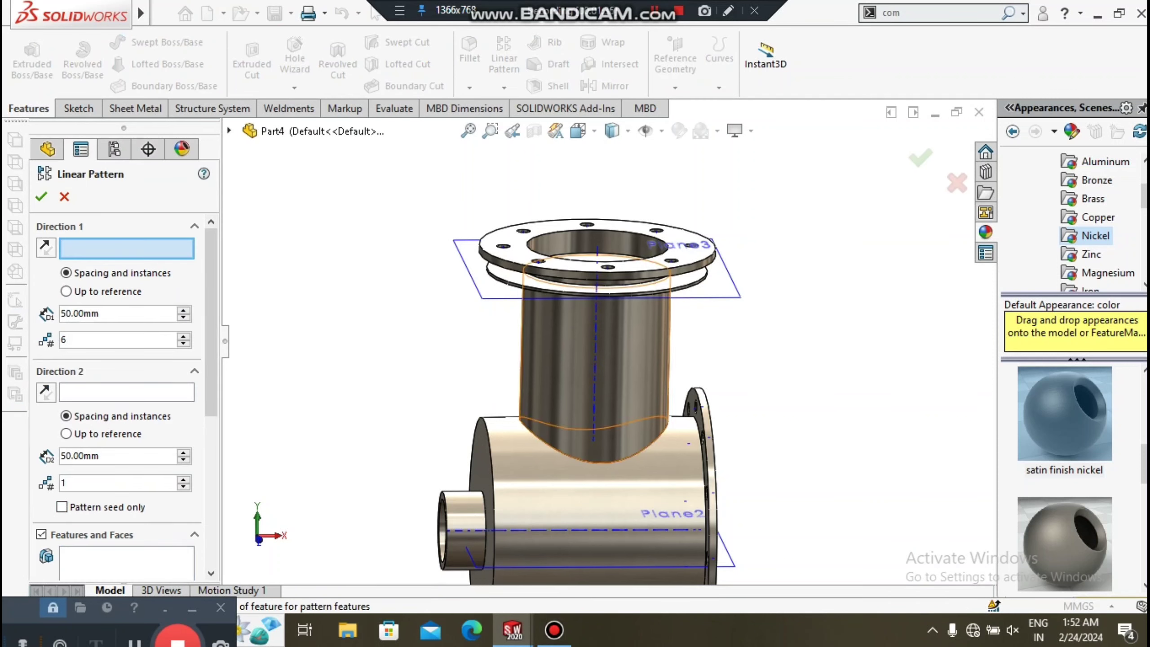
{"action": "left_click", "coordinate": [593, 430]}
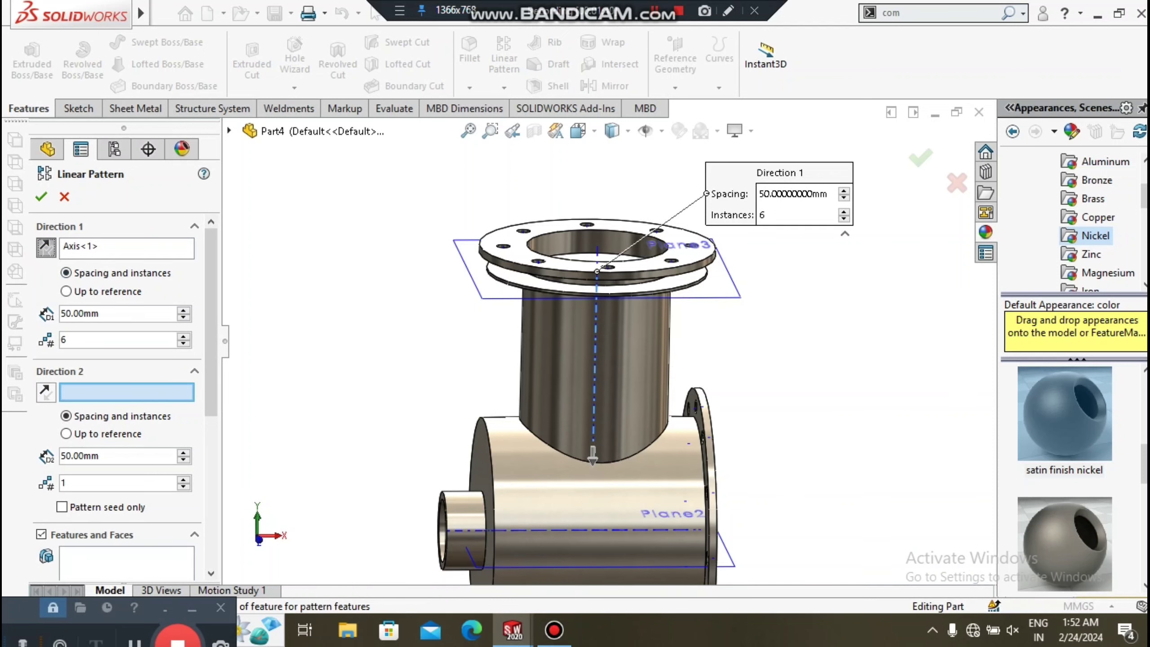
{"action": "left_click", "coordinate": [118, 550]}
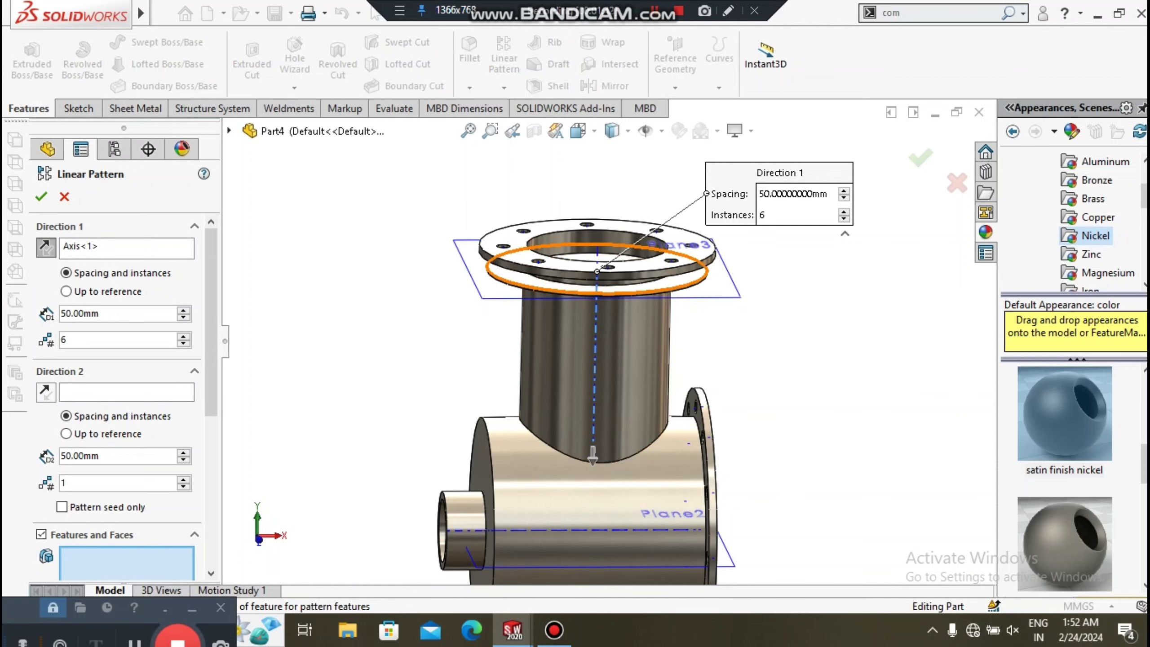
{"action": "scroll", "coordinate": [527, 284], "scroll_direction": "down", "scroll_amount": 2}
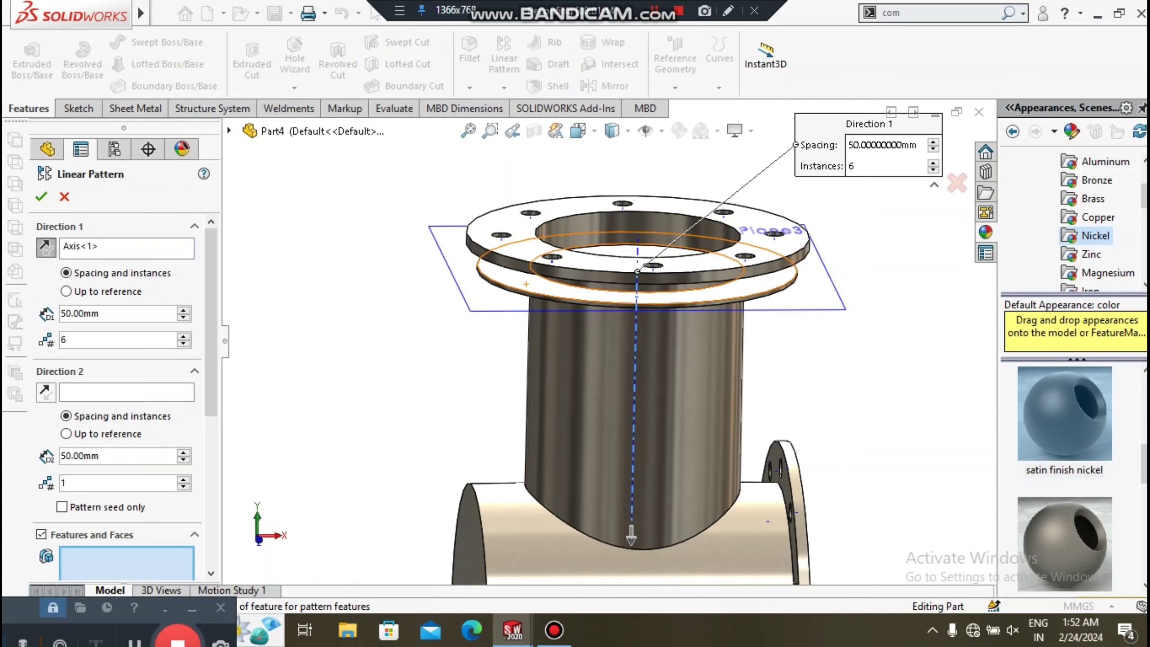
{"action": "left_click", "coordinate": [527, 282]}
{"action": "scroll", "coordinate": [462, 319], "scroll_direction": "up", "scroll_amount": 3}
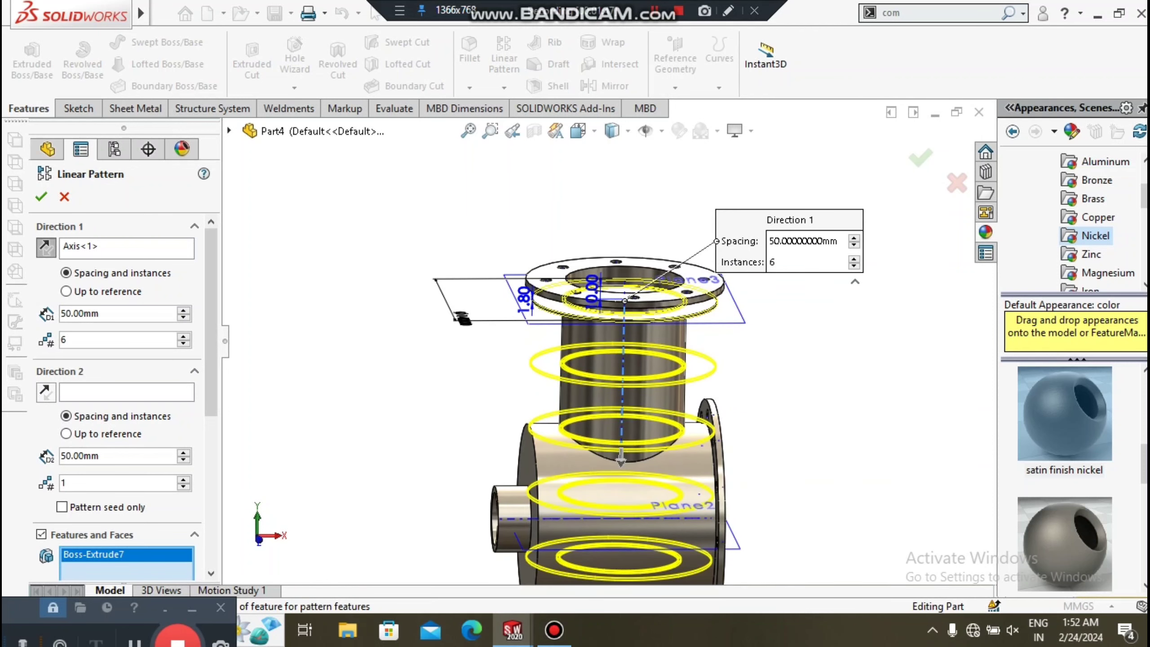
{"action": "double_click", "coordinate": [123, 312]}
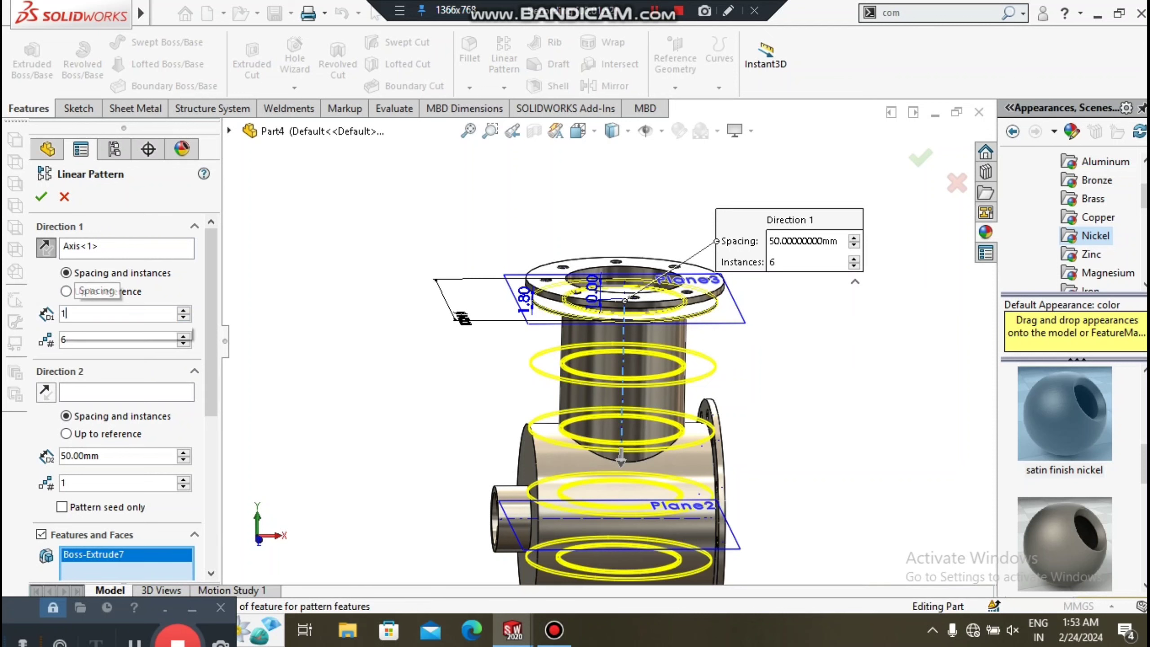
{"action": "type", "text": "15"}
{"action": "key", "text": "Return"}
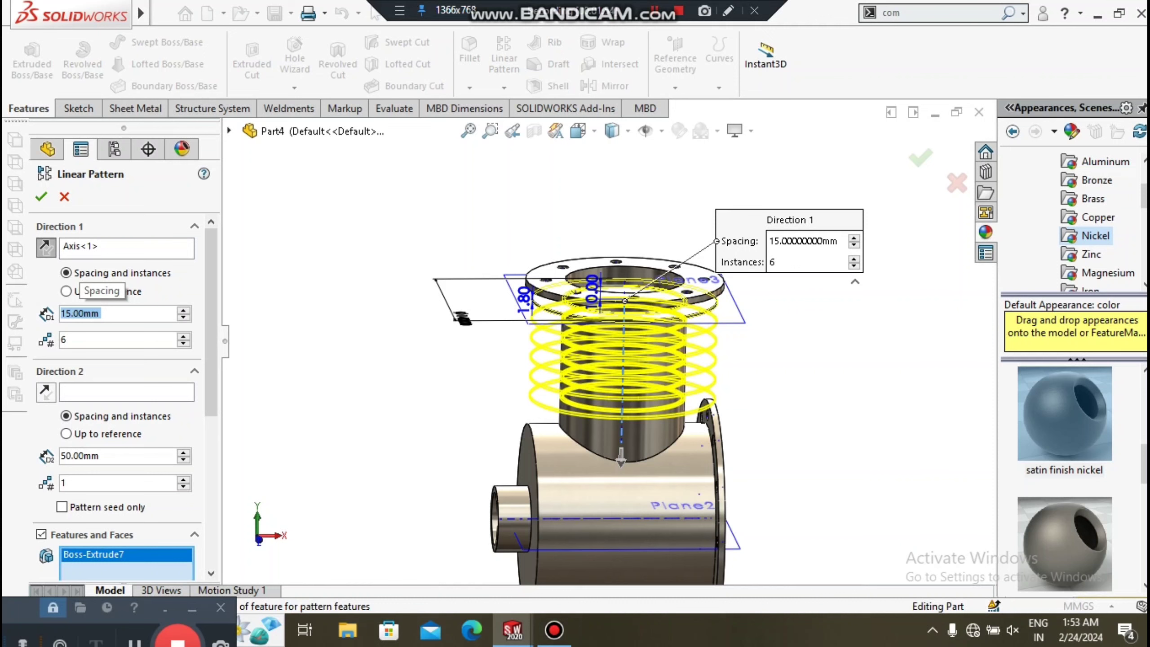
{"action": "left_click", "coordinate": [41, 197]}
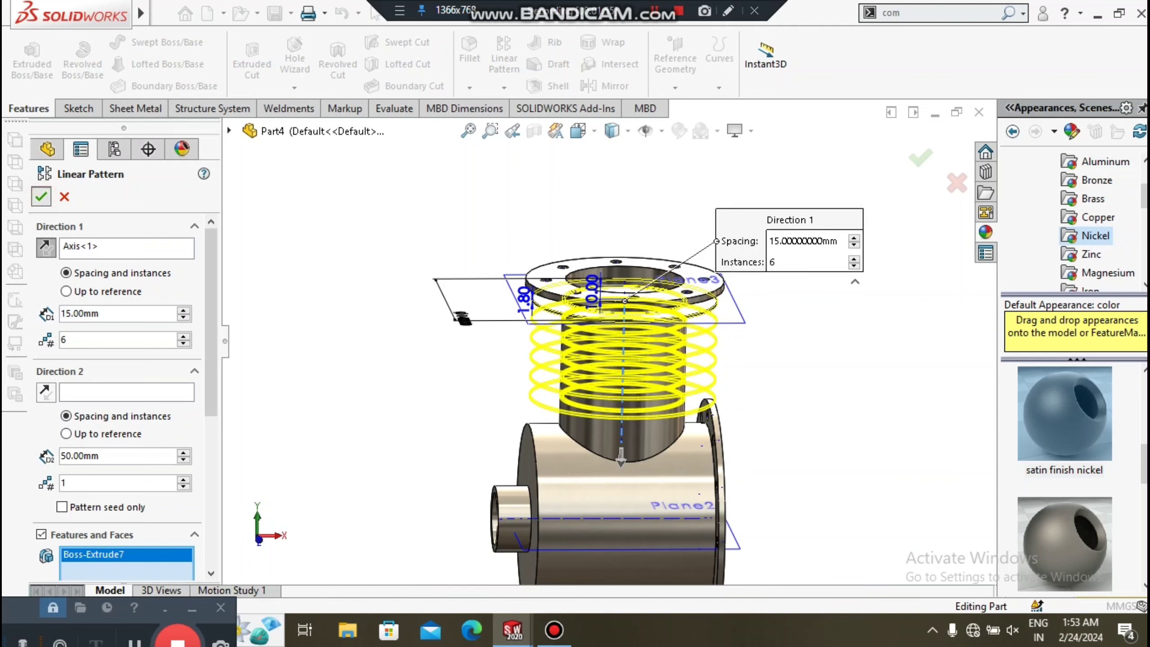
{"action": "left_click", "coordinate": [41, 196]}
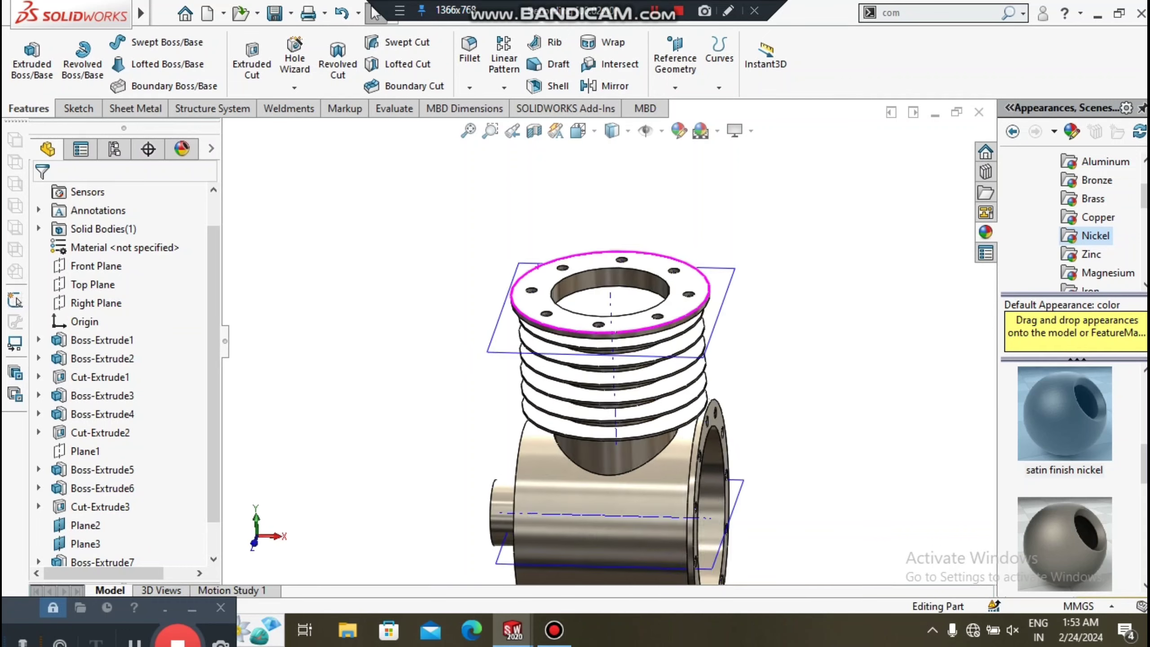
- Convert the branch bore's inner edge into a Ø90 circle in a new top-flange sketch
{"action": "middle_click_drag", "start_coordinate": [565, 344], "coordinate": [565, 307]}
{"action": "scroll", "coordinate": [565, 307], "scroll_direction": "down", "scroll_amount": 3}
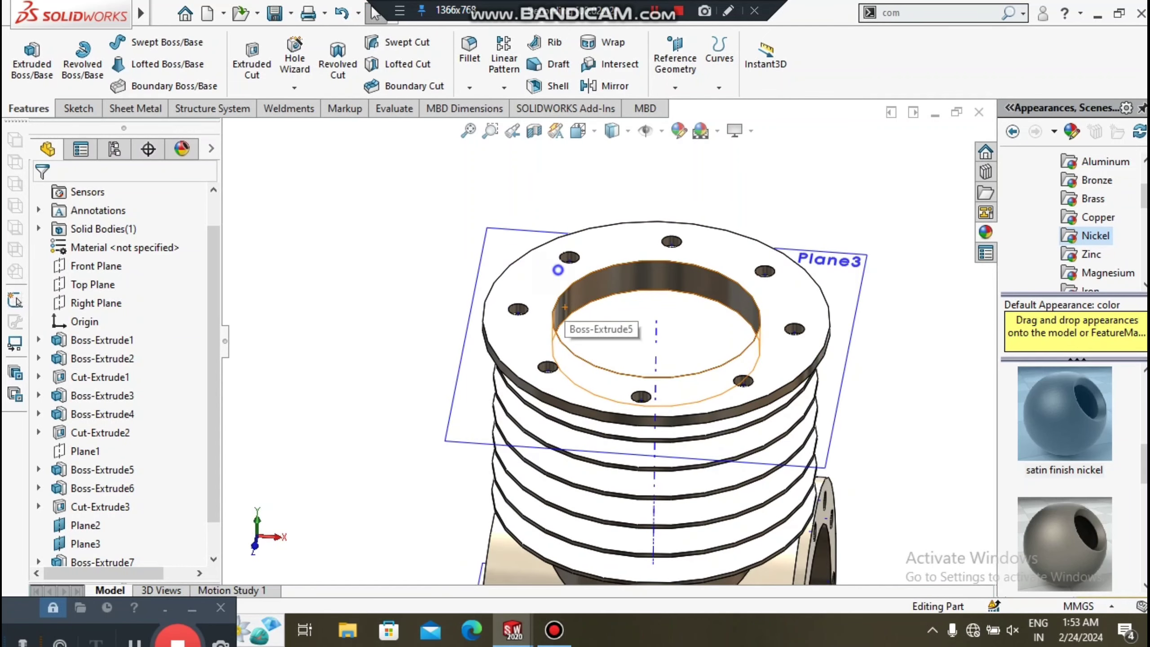
{"action": "right_click", "coordinate": [559, 270]}
{"action": "left_click", "coordinate": [596, 245]}
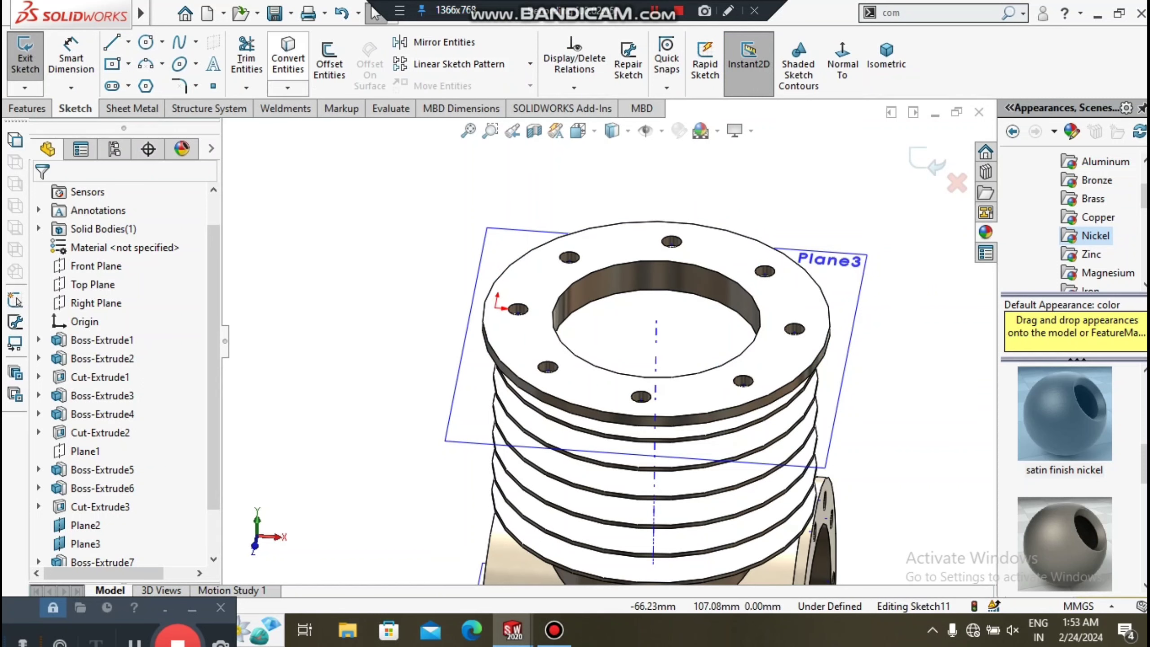
{"action": "left_click", "coordinate": [288, 56]}
{"action": "left_click", "coordinate": [697, 268]}
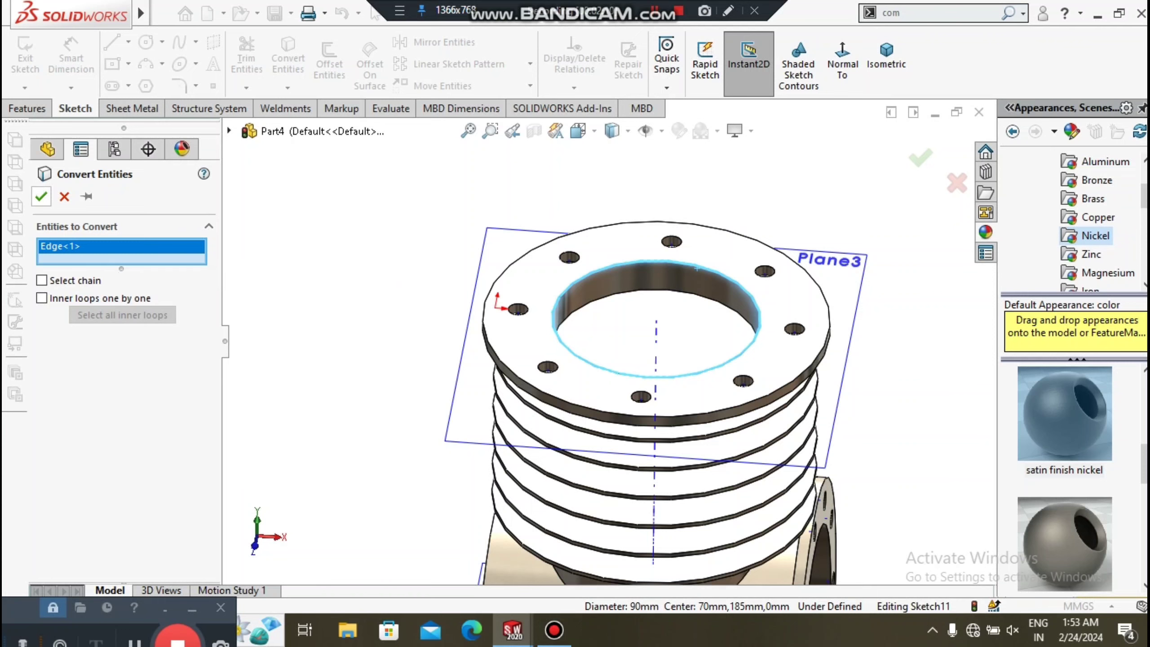
{"action": "left_click", "coordinate": [41, 197]}
{"action": "mouse_move", "coordinate": [697, 268]}
{"action": "middle_mouse_down"}
{"action": "mouse_move", "coordinate": [633, 363]}
{"action": "mouse_move", "coordinate": [625, 354]}
{"action": "middle_mouse_up"}
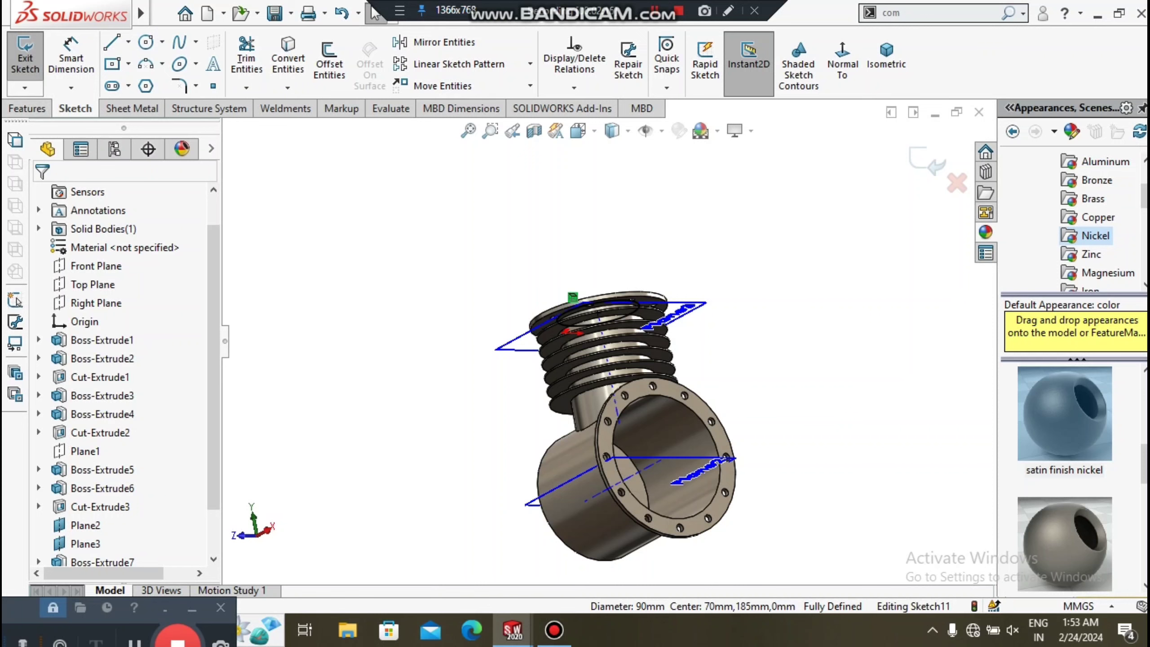
{"action": "left_click", "coordinate": [27, 108]}
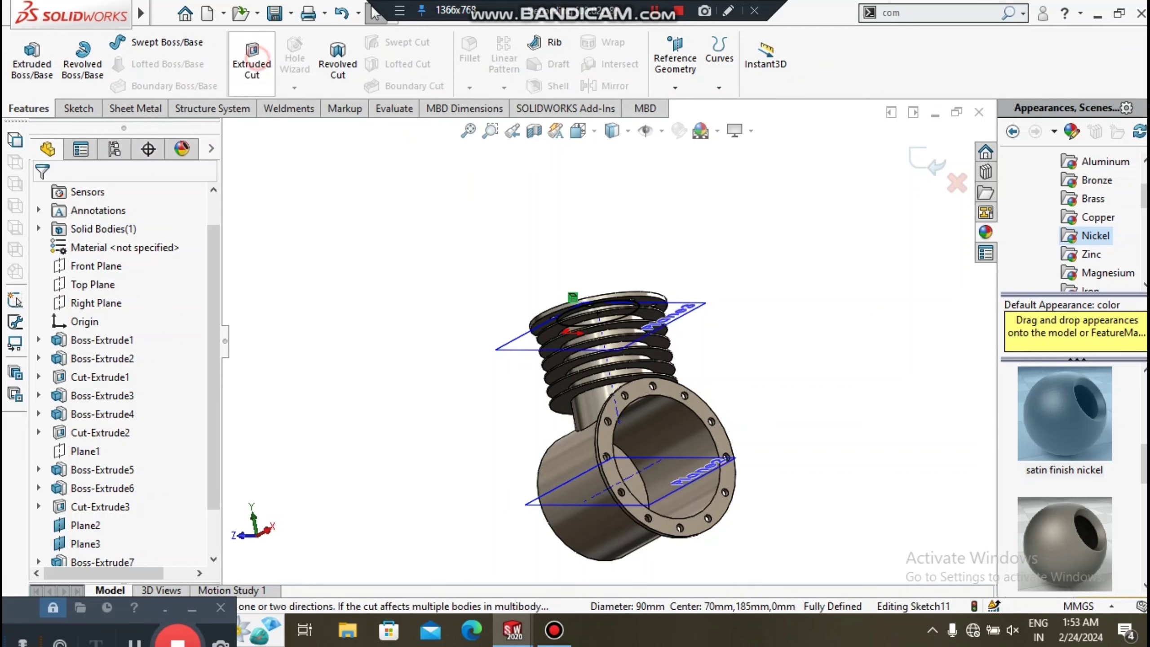
- Preview an extruded cut of the Ø90 circle and show its end-condition choices
{"action": "left_click", "coordinate": [252, 63]}
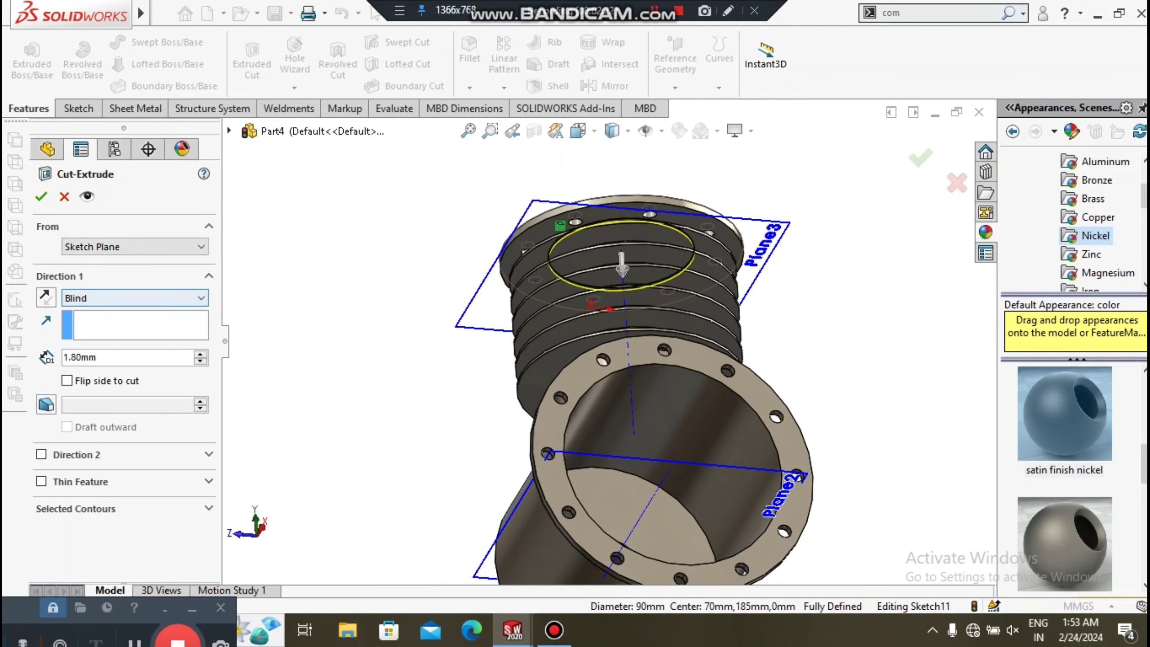
{"action": "left_click", "coordinate": [96, 299]}
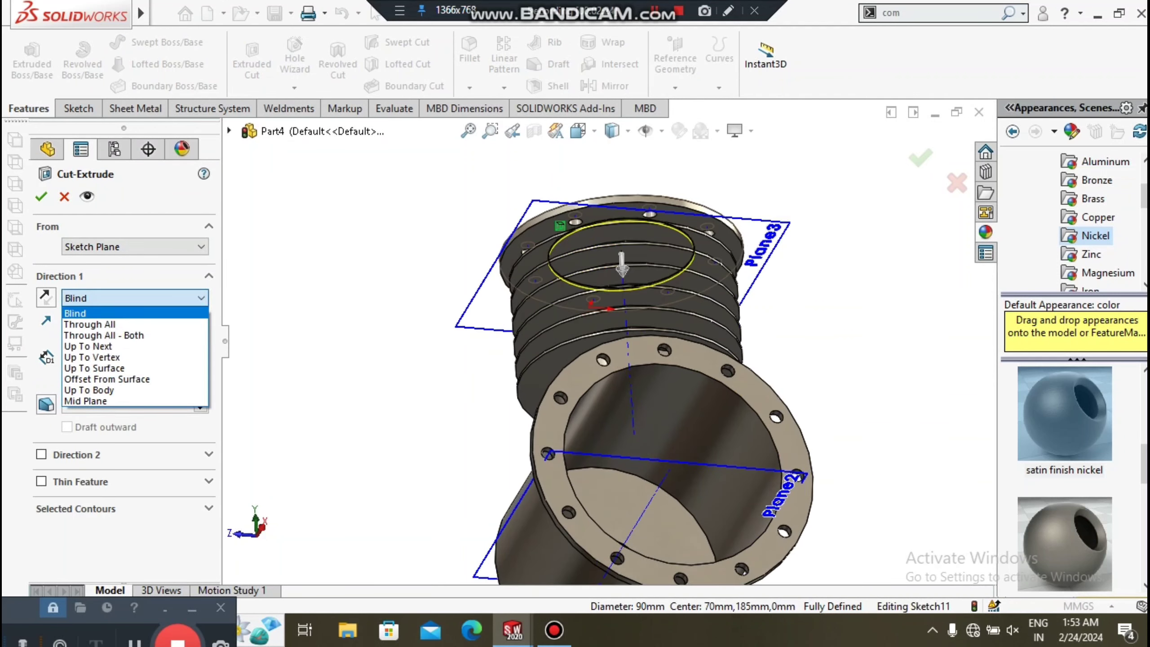
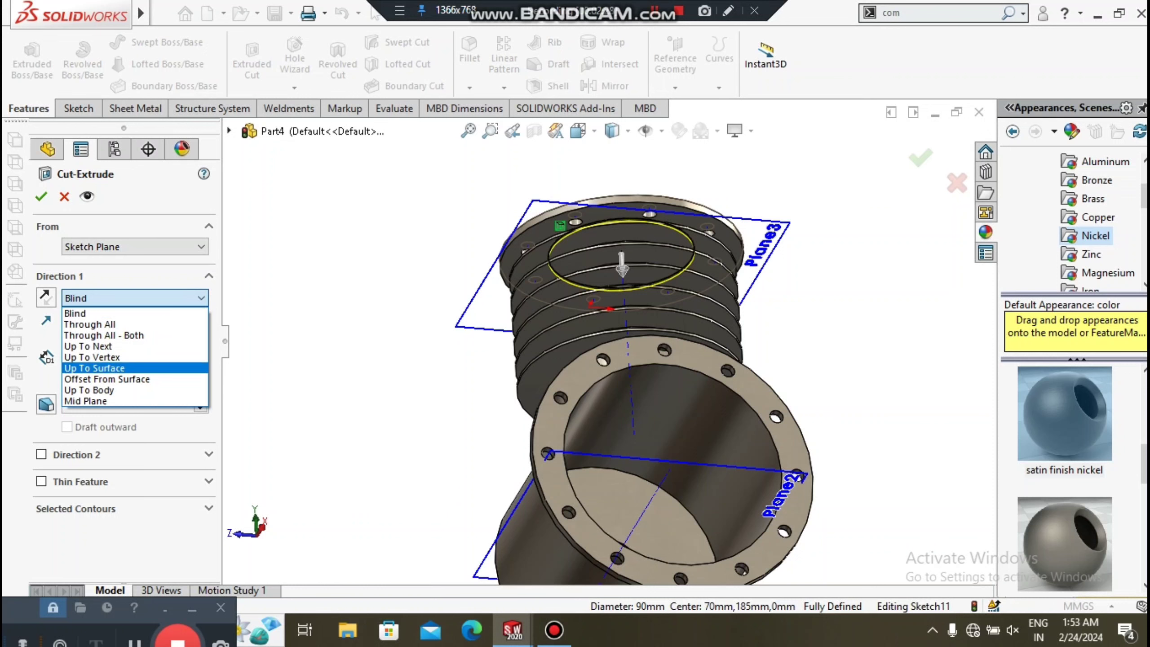
- End the column bore cut Up To Surface at the housing's inner cylindrical bore face
{"action": "left_click", "coordinate": [109, 368]}
{"action": "left_click", "coordinate": [680, 408]}
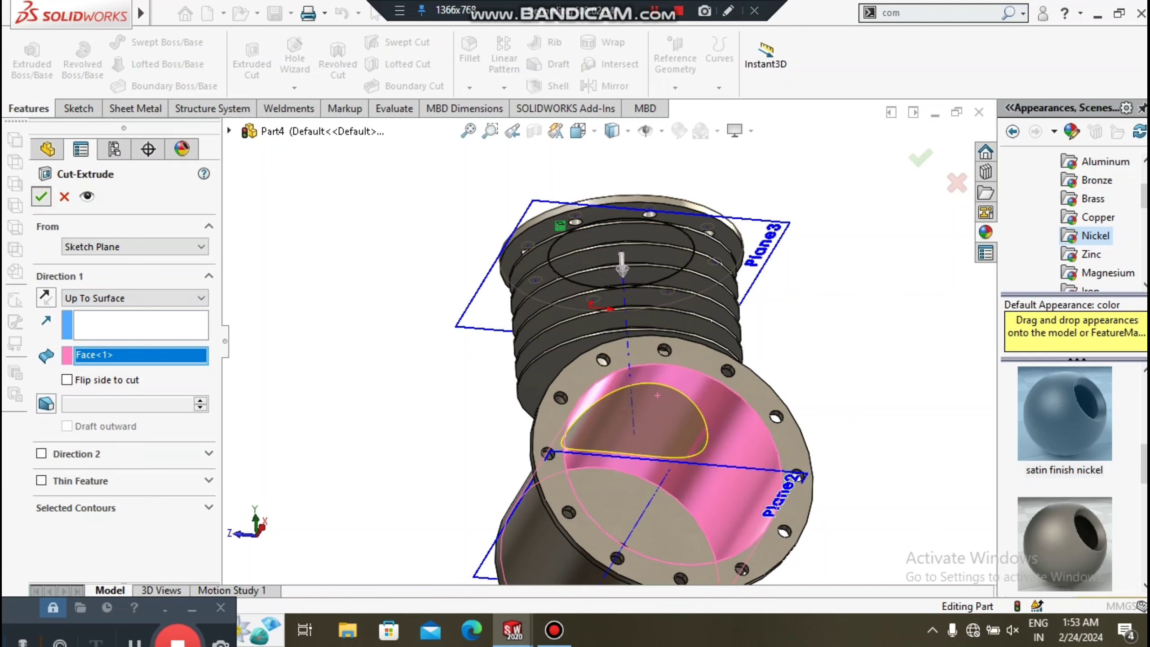
{"action": "key", "text": "ctrl+7"}
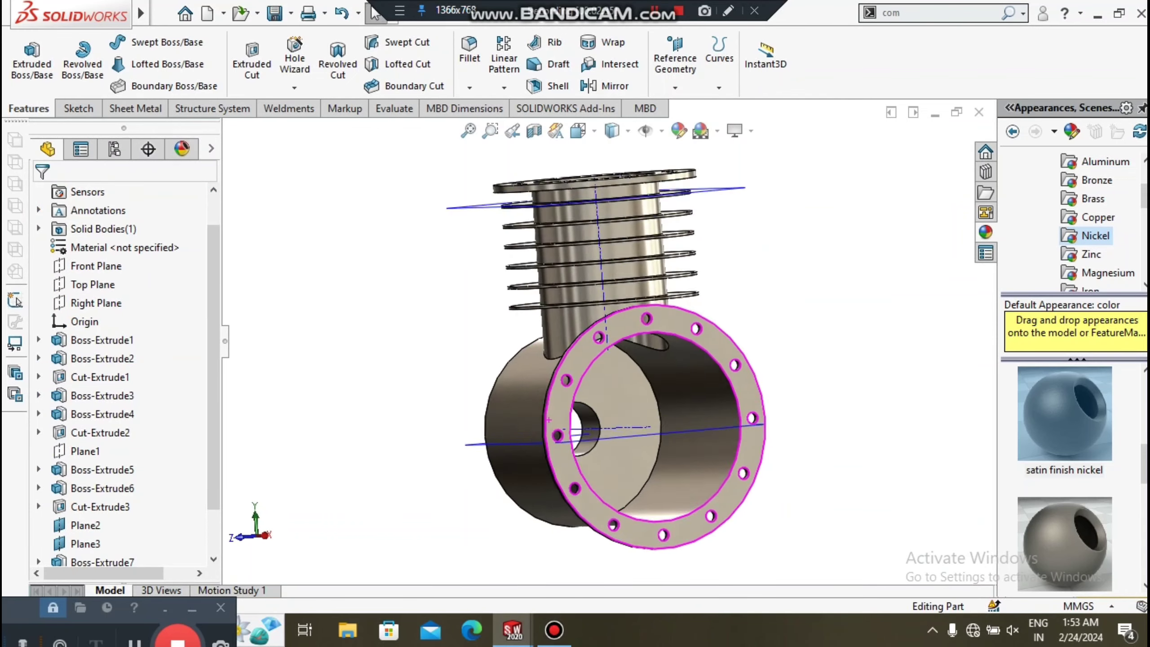
{"action": "mouse_move", "coordinate": [588, 326]}
{"action": "middle_mouse_down"}
{"action": "mouse_move", "coordinate": [566, 326]}
{"action": "mouse_move", "coordinate": [571, 335]}
{"action": "middle_mouse_up"}
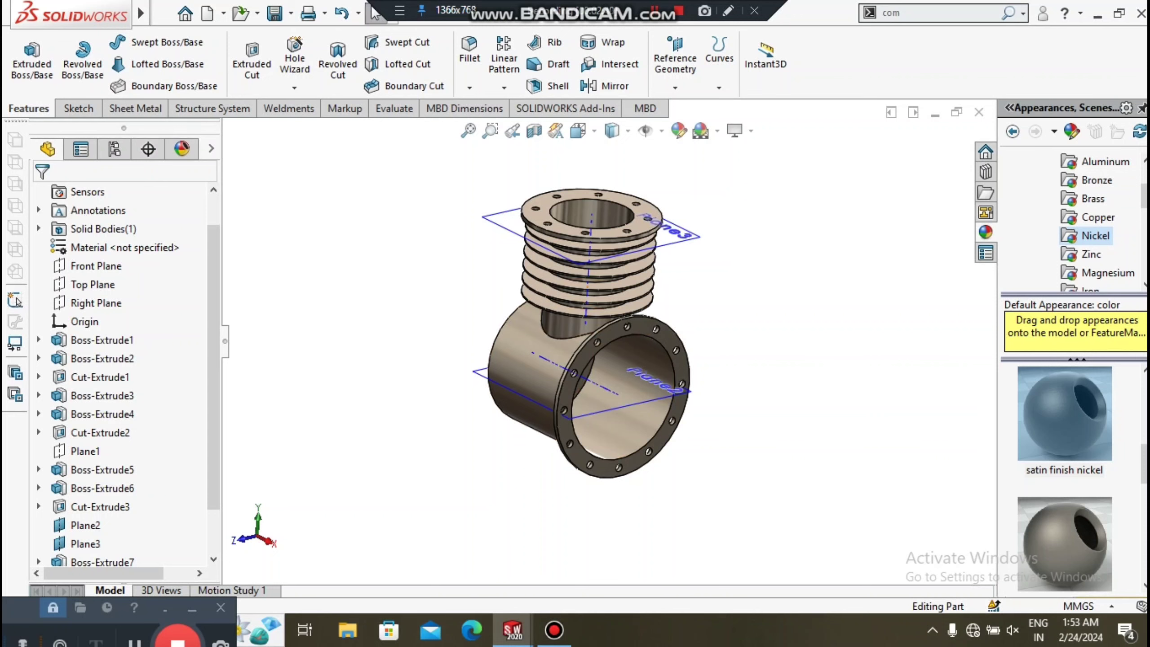
{"action": "scroll", "coordinate": [589, 353], "scroll_direction": "down", "scroll_amount": 5}
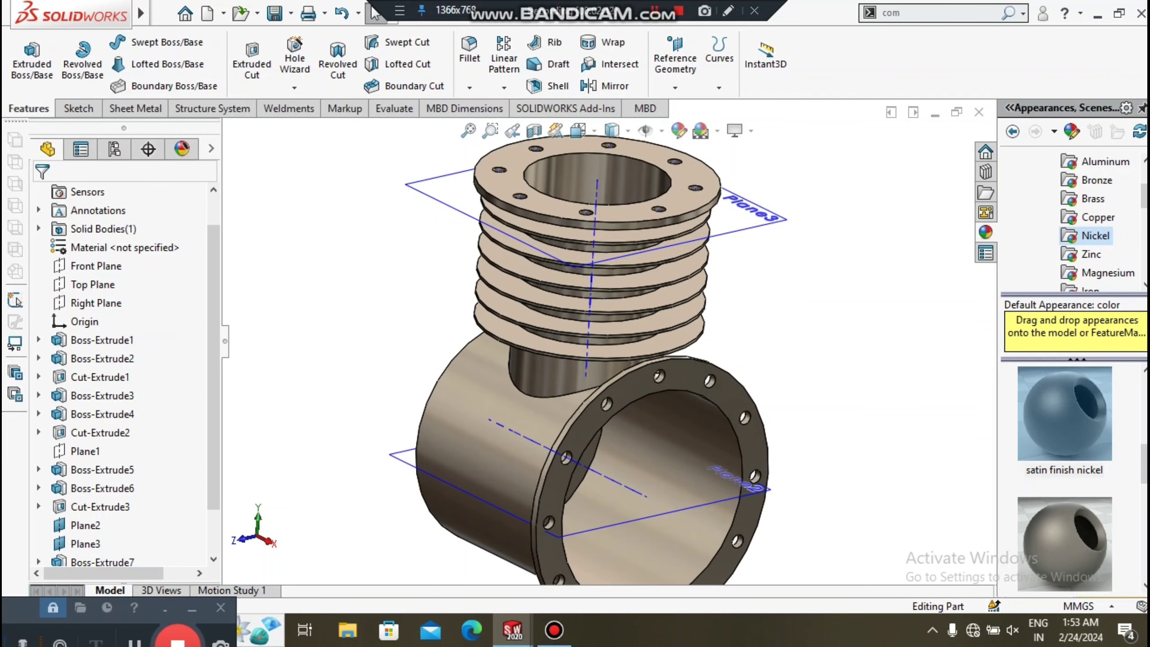
{"action": "scroll", "coordinate": [602, 385], "scroll_direction": "up", "scroll_amount": 2}
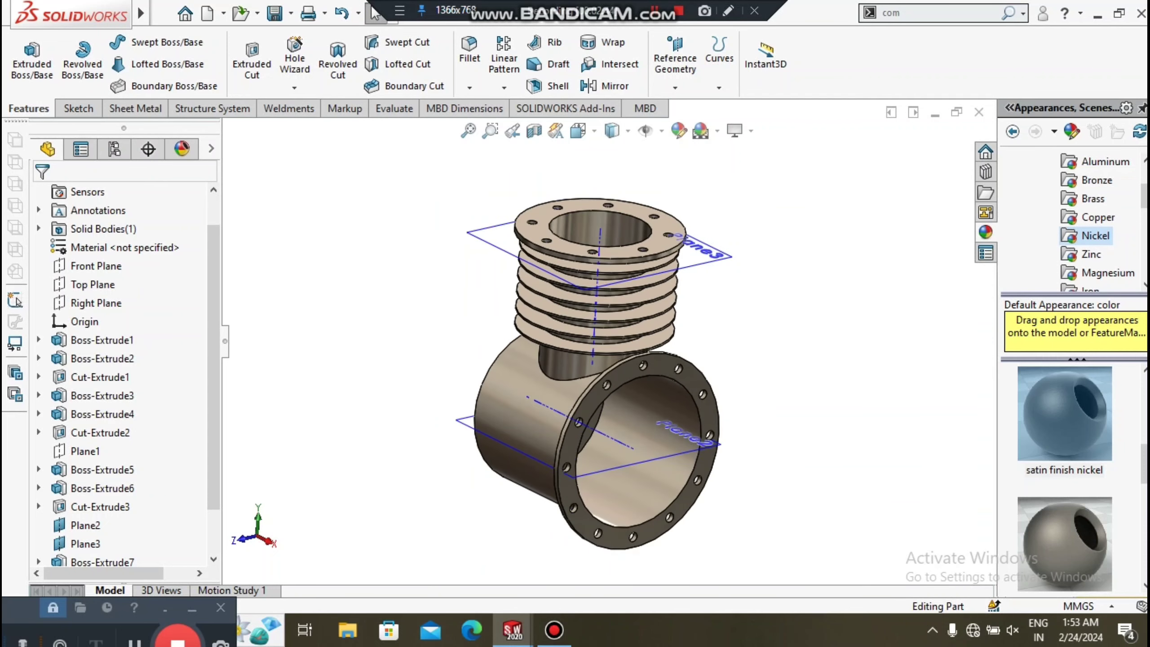
{"action": "scroll", "coordinate": [595, 417], "scroll_direction": "down", "scroll_amount": 2}
{"action": "scroll", "coordinate": [595, 417], "scroll_direction": "up", "scroll_amount": 1}
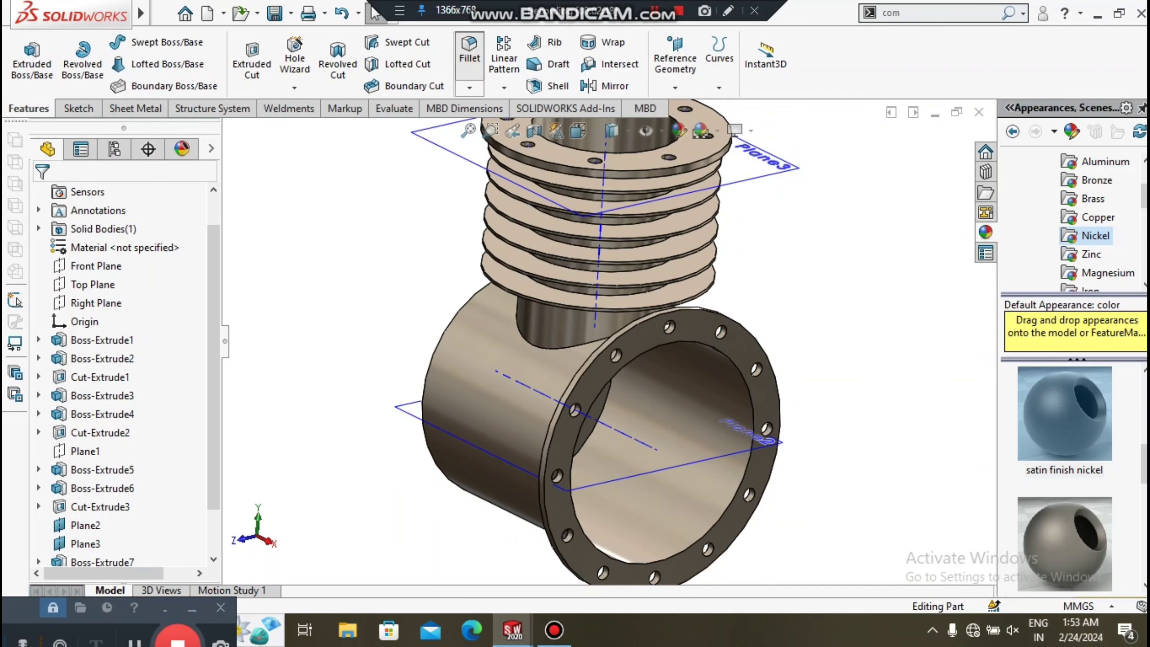
- Fillet the column-to-housing root edge with a 10 mm radius
{"action": "left_click", "coordinate": [469, 50]}
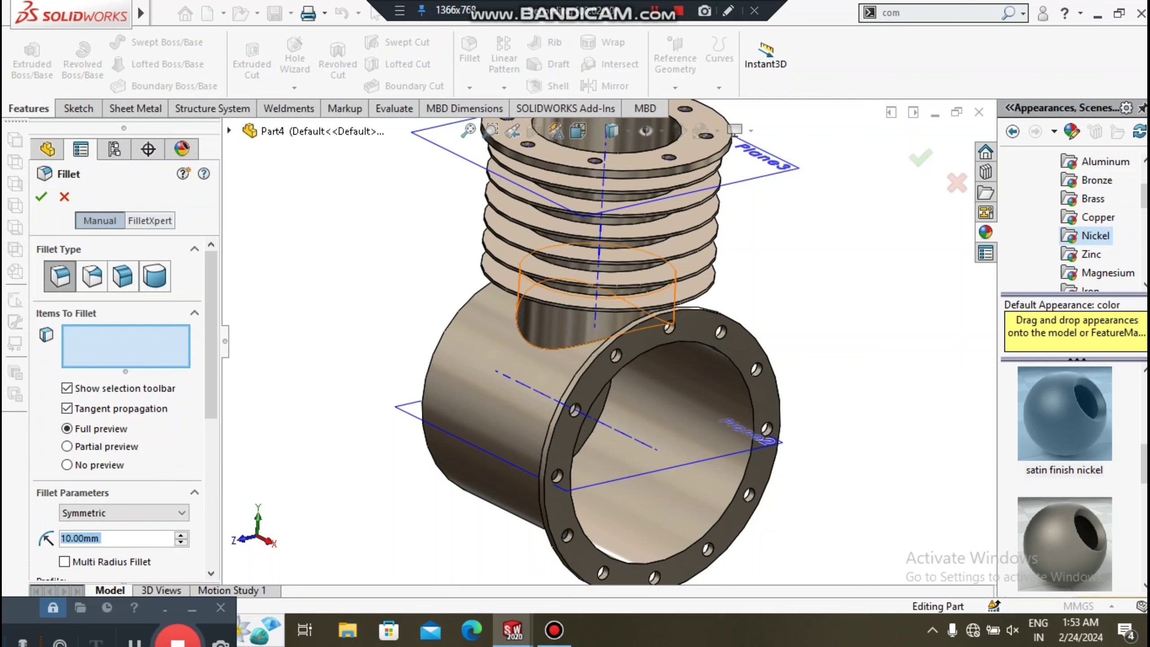
{"action": "left_click", "coordinate": [547, 347]}
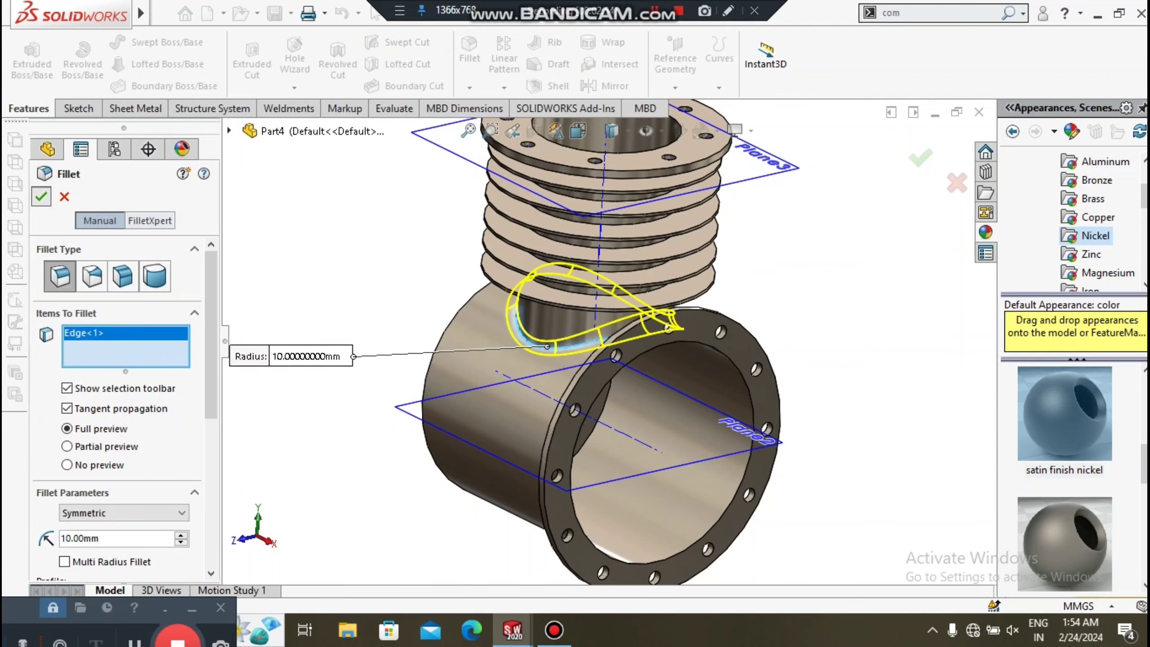
{"action": "left_click", "coordinate": [41, 196]}
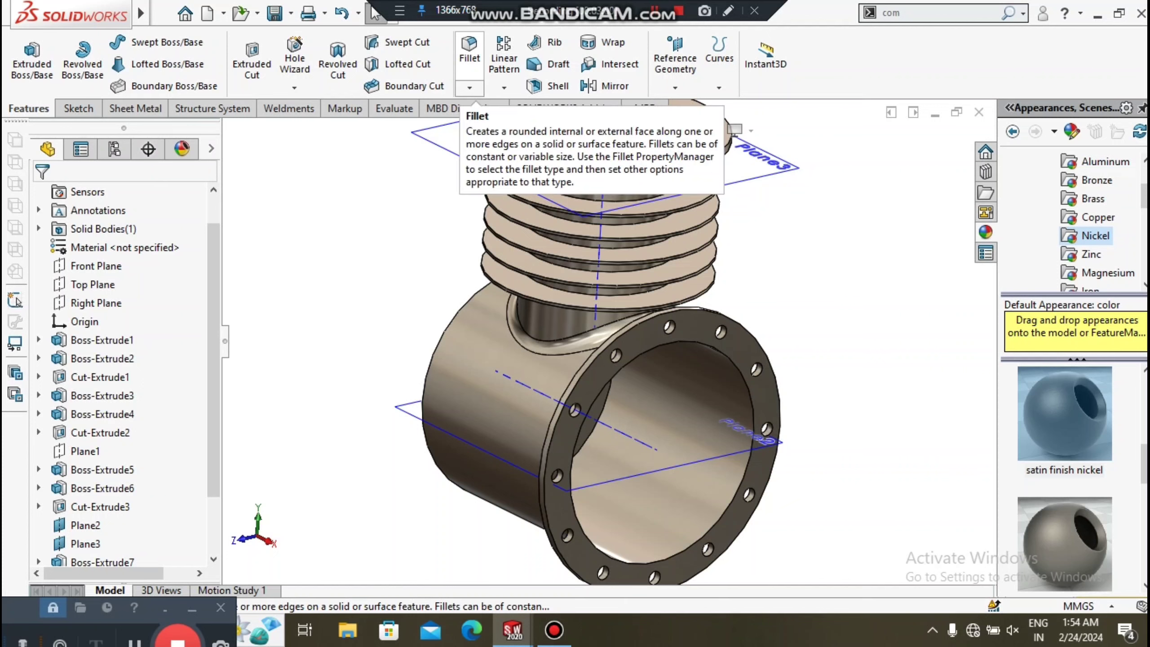
- Fillet the flange edge, housing left end edge and small boss edge at 2 mm
{"action": "left_click", "coordinate": [469, 52]}
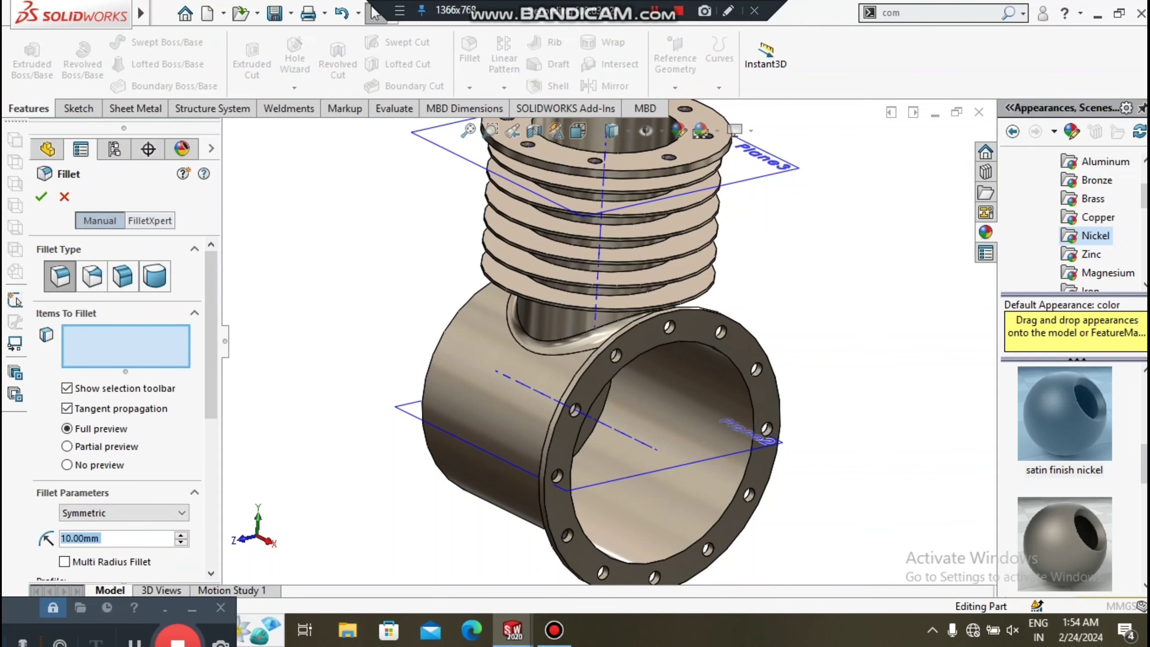
{"action": "middle_click_drag", "start_coordinate": [588, 363], "coordinate": [702, 363]}
{"action": "scroll", "coordinate": [693, 318], "scroll_direction": "down", "scroll_amount": 3}
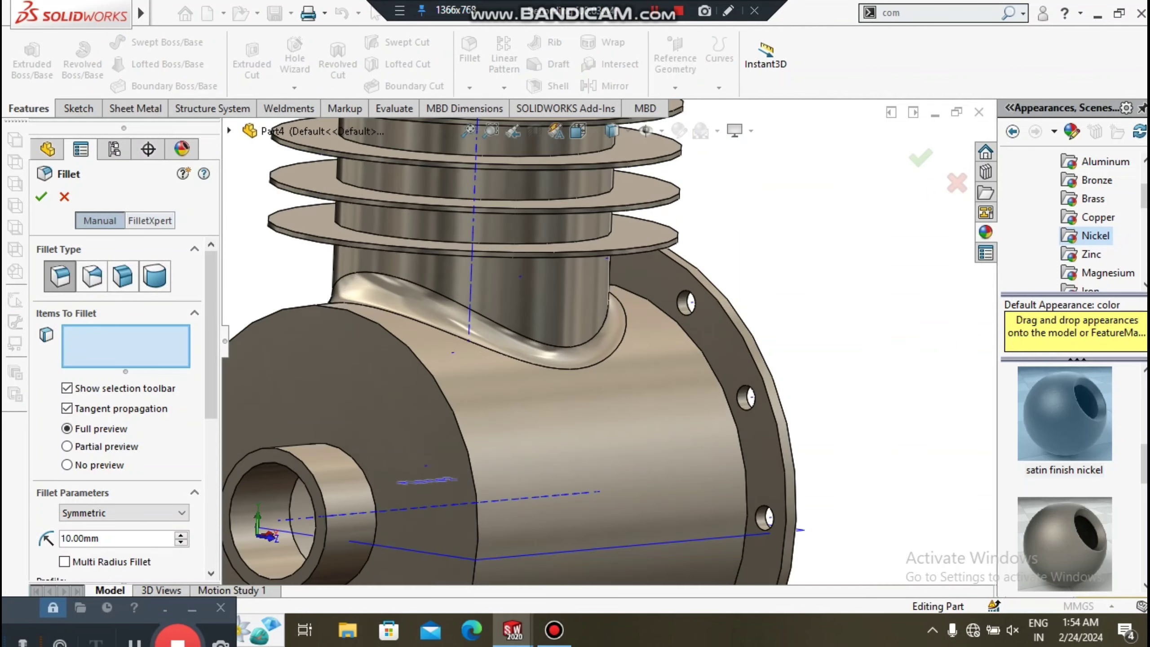
{"action": "left_click", "coordinate": [687, 334]}
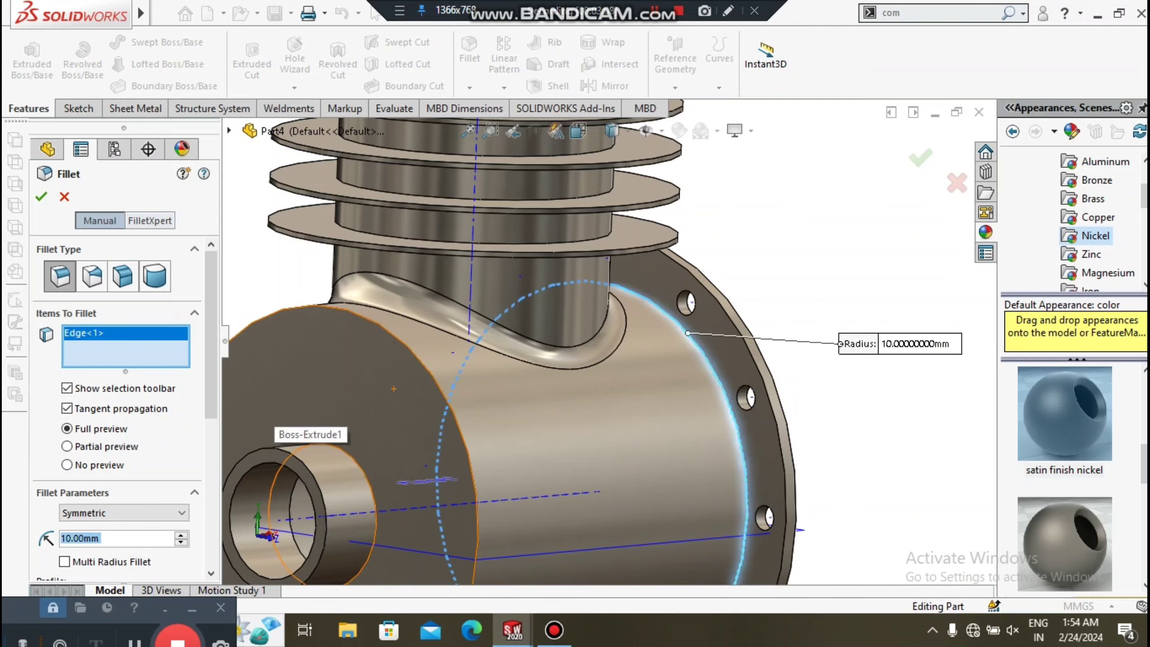
{"action": "type", "text": "2"}
{"action": "key", "text": "Return"}
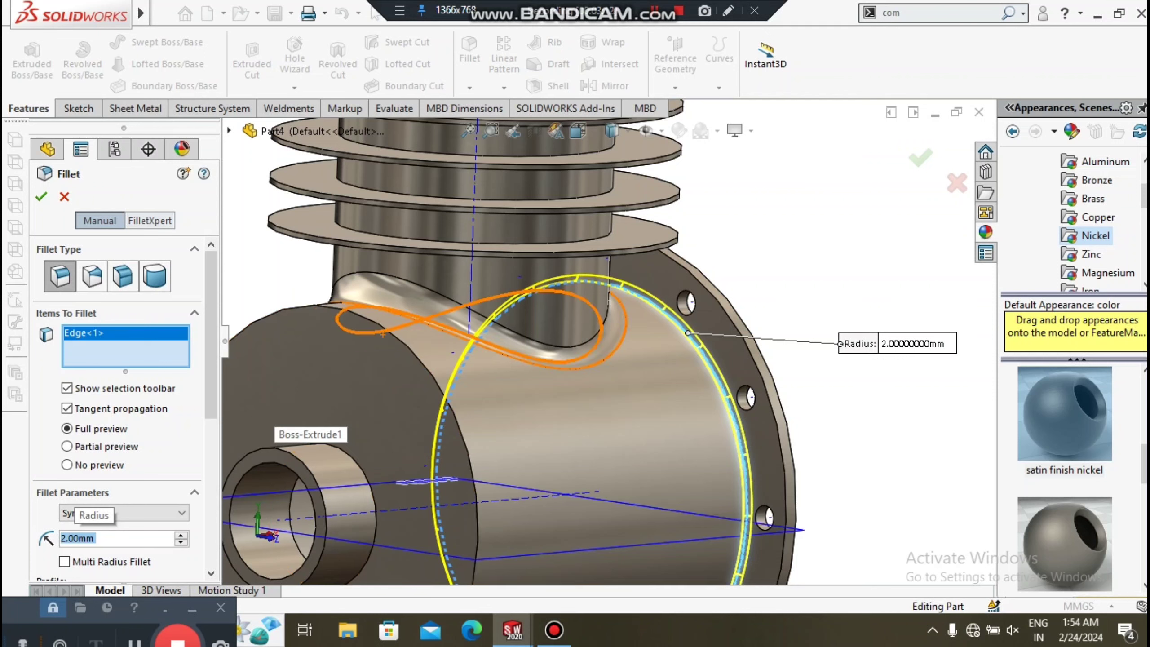
{"action": "left_click", "coordinate": [326, 308]}
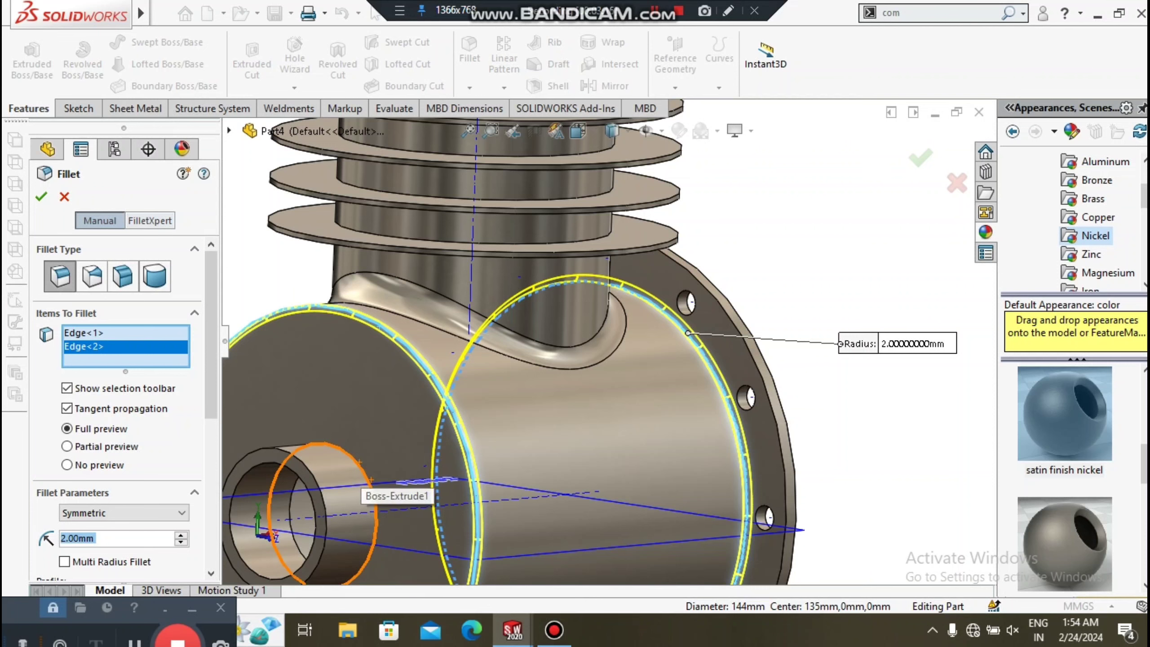
{"action": "left_click", "coordinate": [368, 480]}
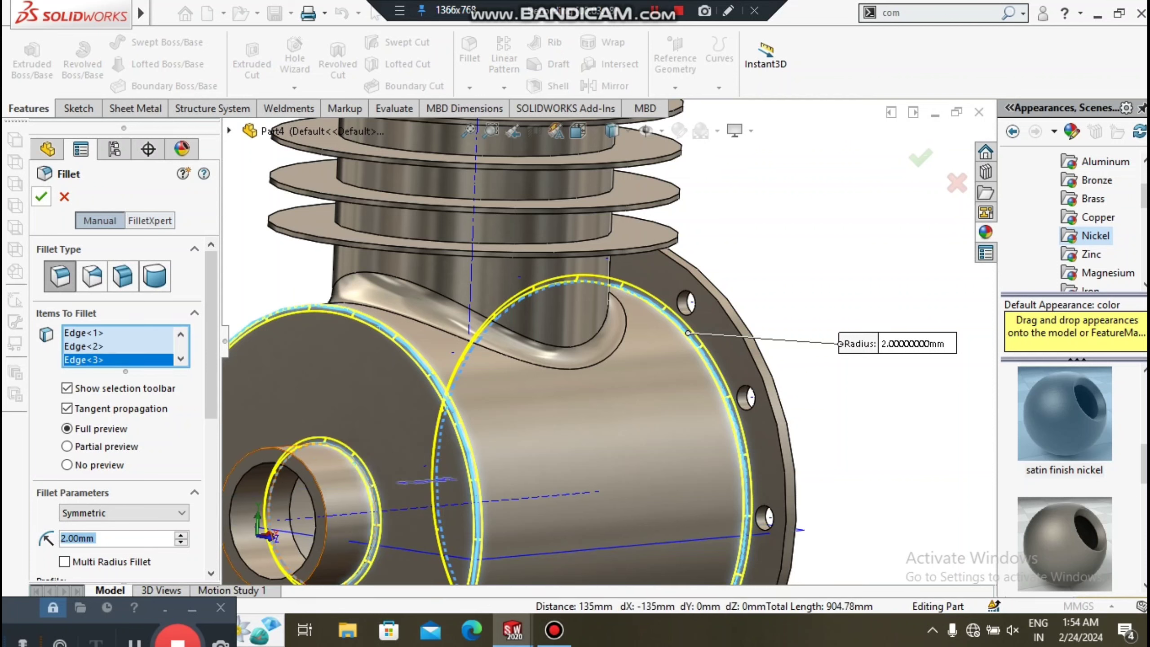
{"action": "key", "text": "Return"}
{"action": "key", "text": "Return"}
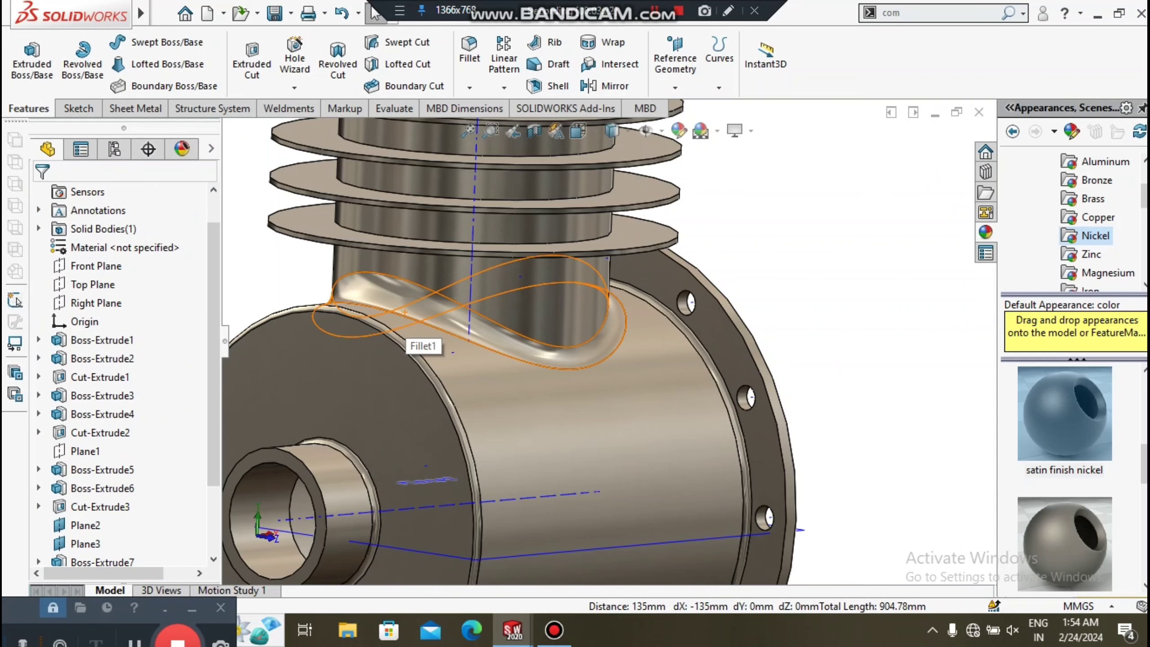
{"action": "scroll", "coordinate": [585, 442], "scroll_direction": "up", "scroll_amount": 3}
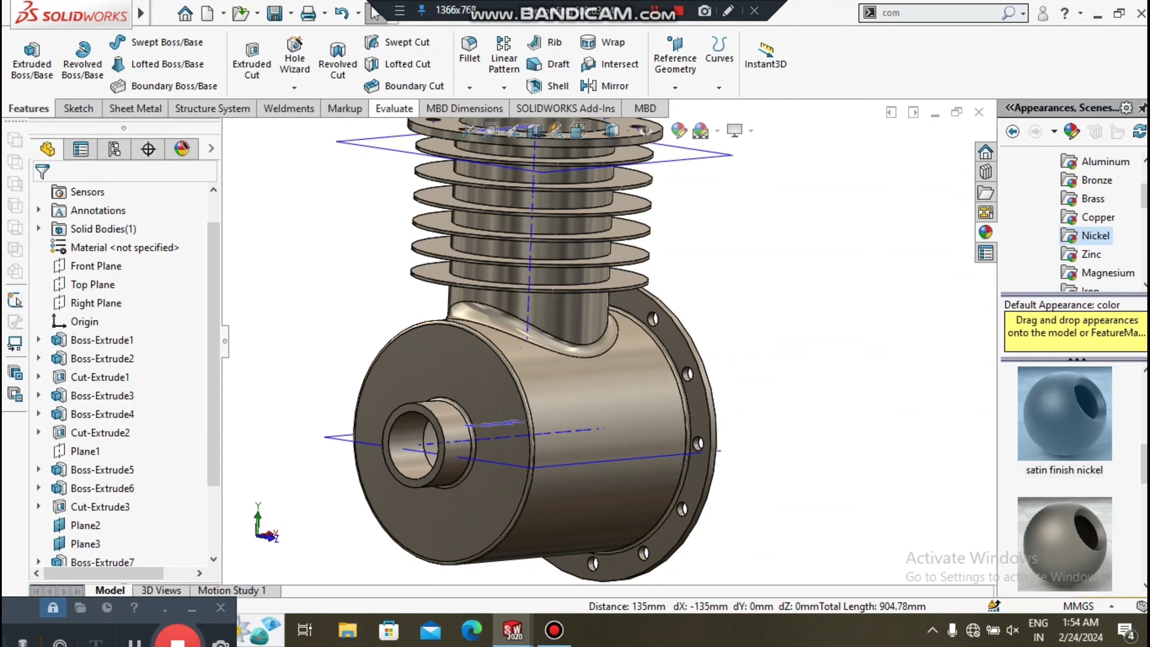
- Chamfer the small boss's outer circular edge at 1 mm × 45°
{"action": "left_click", "coordinate": [480, 86]}
{"action": "left_click", "coordinate": [502, 128]}
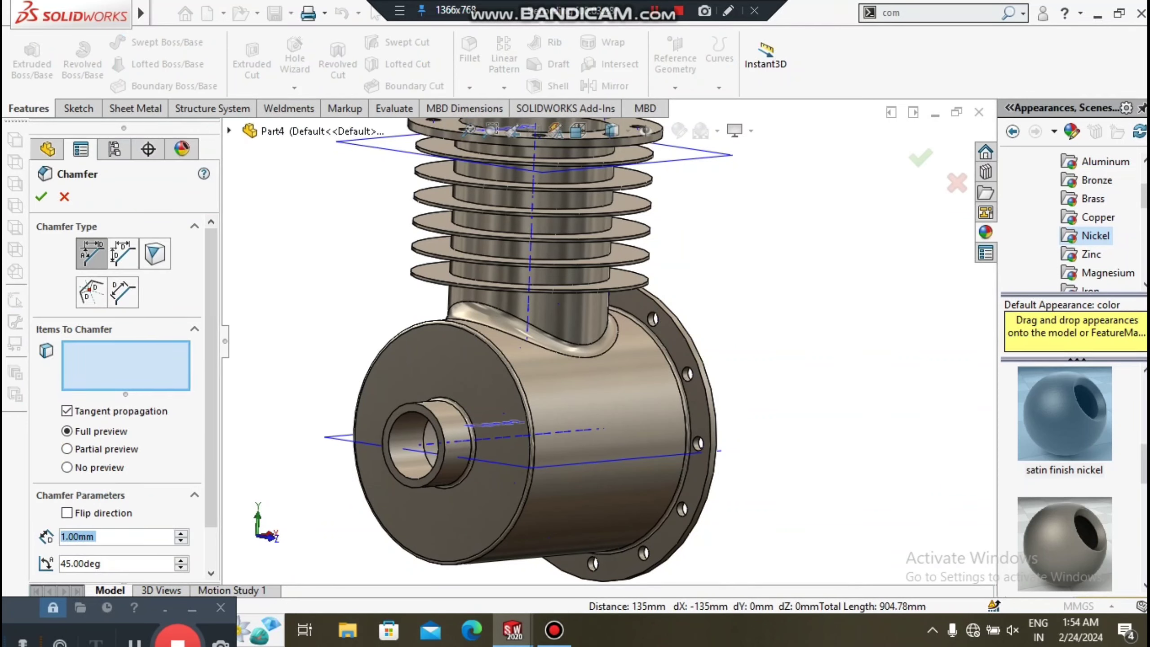
{"action": "left_click", "coordinate": [392, 439]}
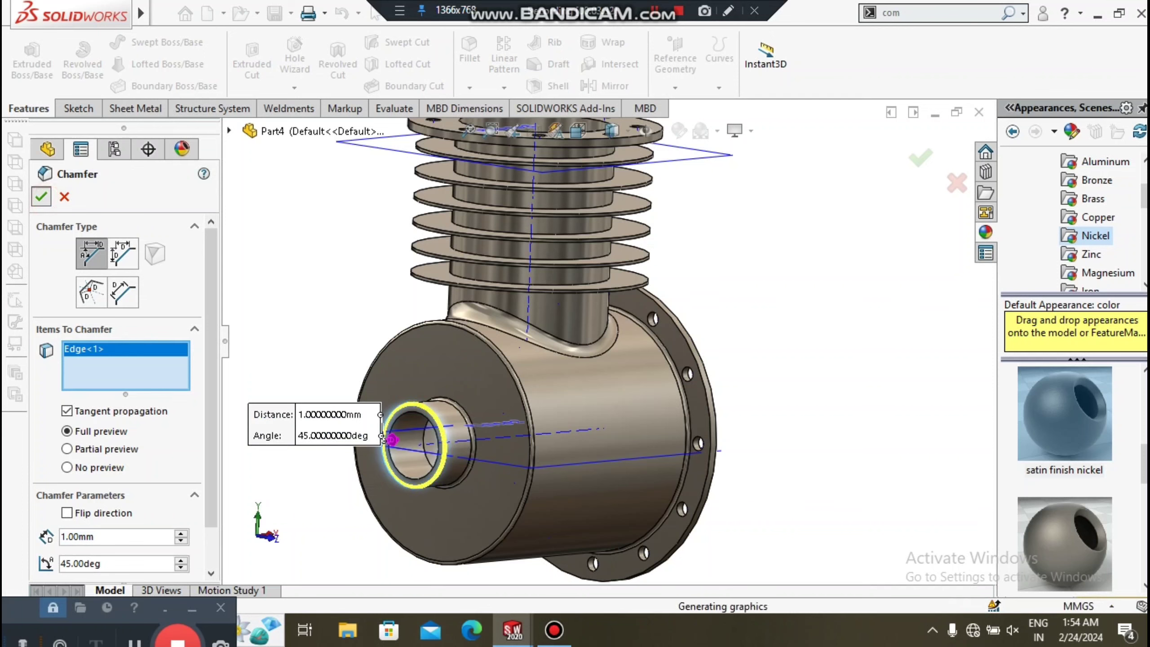
{"action": "key", "text": "Return"}
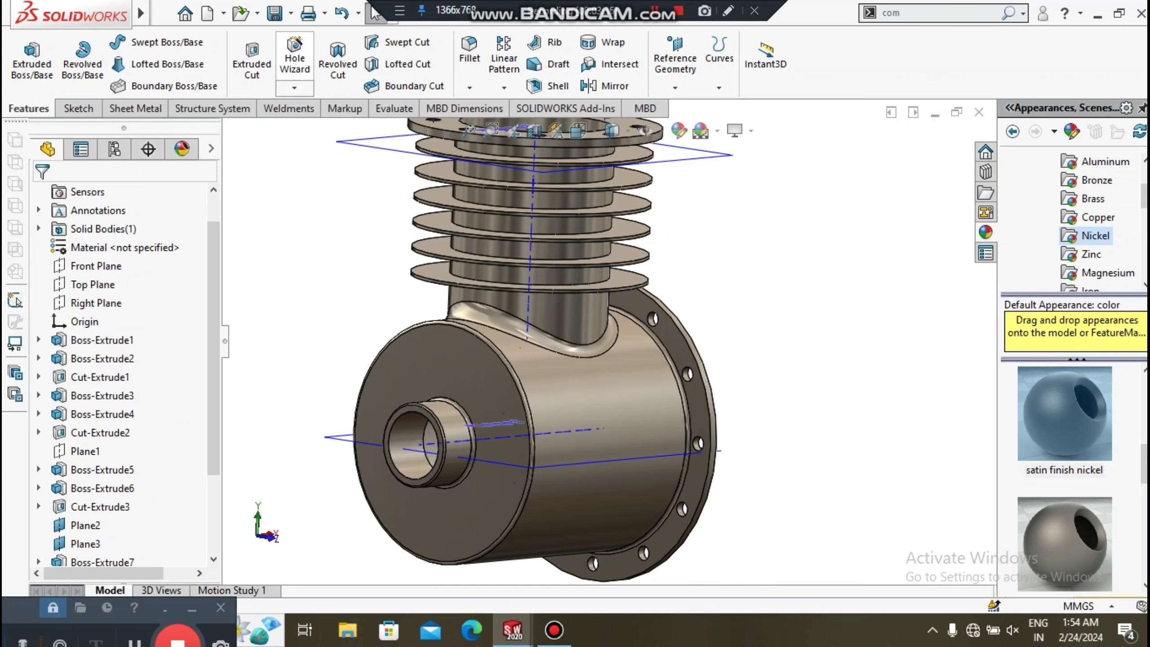
- Apply a 2 mm fillet to six fin root edges, bottom fin to top fin
{"action": "left_click", "coordinate": [469, 49]}
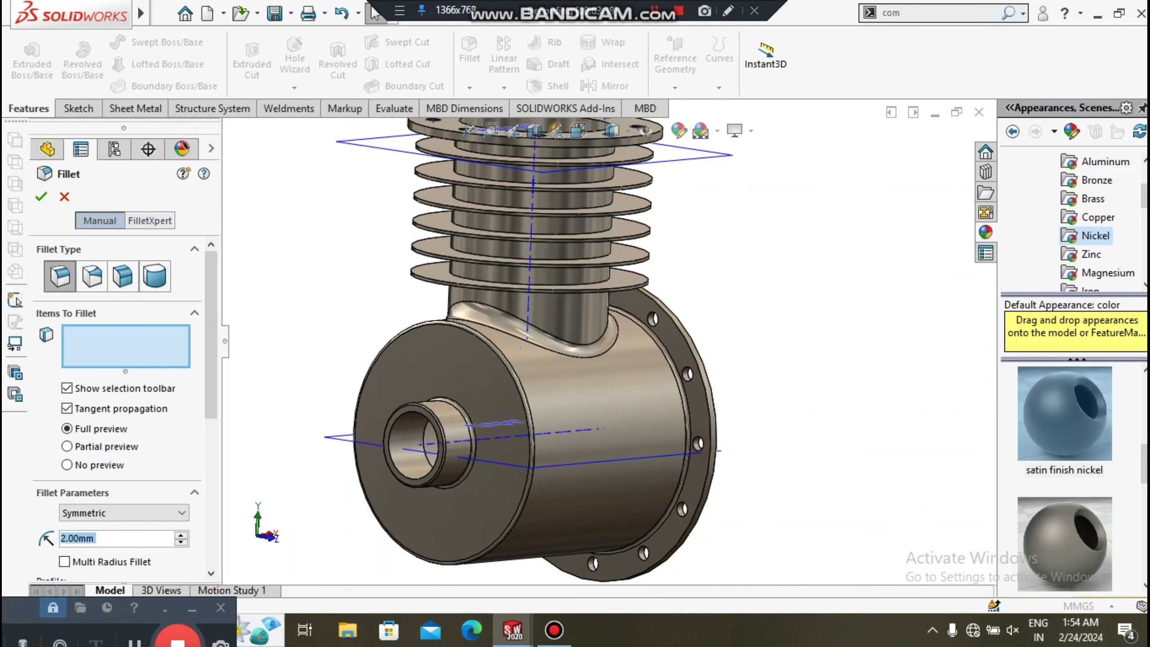
{"action": "scroll", "coordinate": [505, 248], "scroll_direction": "down", "scroll_amount": 3}
{"action": "scroll", "coordinate": [505, 248], "scroll_direction": "down", "scroll_amount": 3}
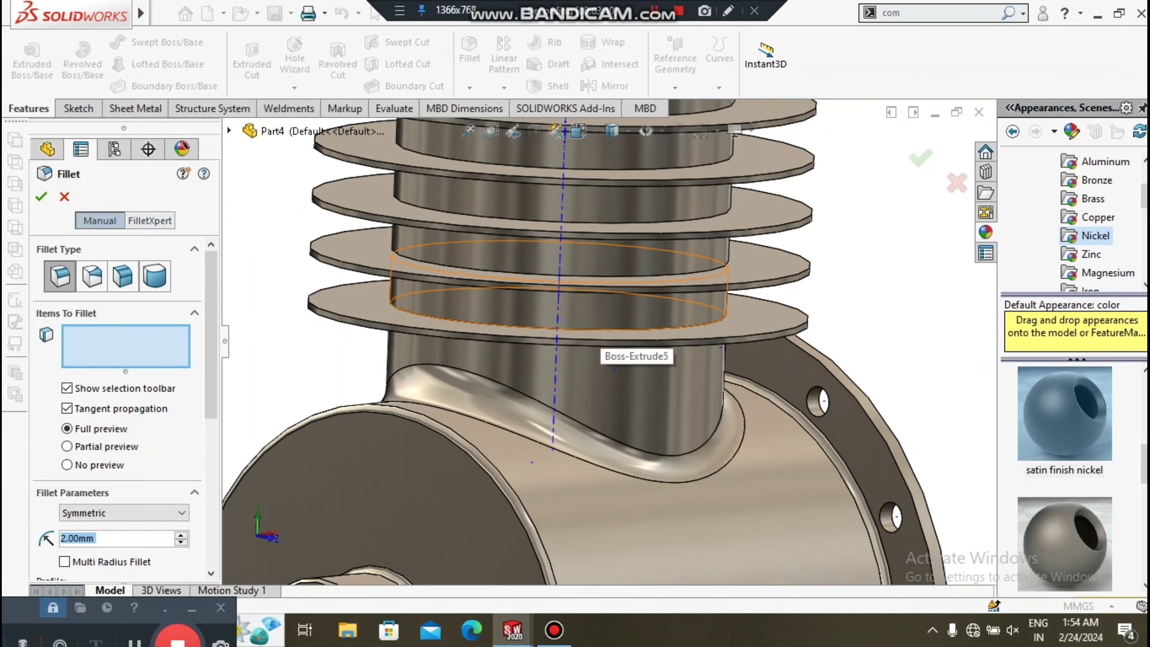
{"action": "left_click", "coordinate": [598, 327]}
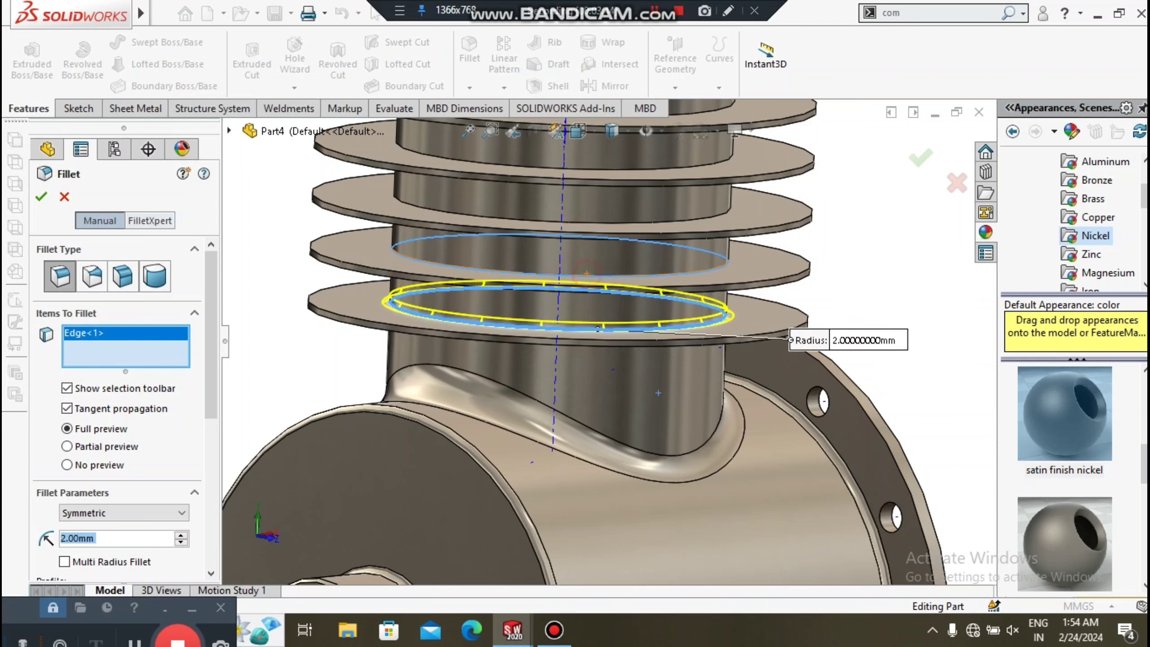
{"action": "left_click", "coordinate": [587, 271]}
{"action": "left_click", "coordinate": [587, 223]}
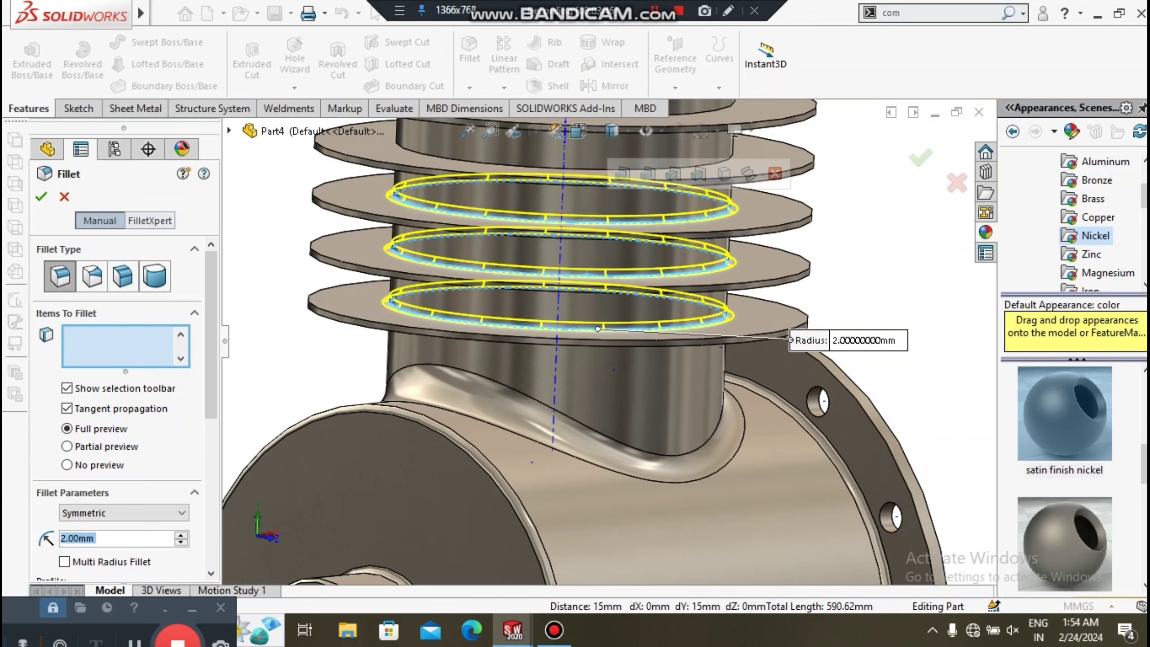
{"action": "scroll", "coordinate": [588, 339], "scroll_direction": "up", "scroll_amount": 2}
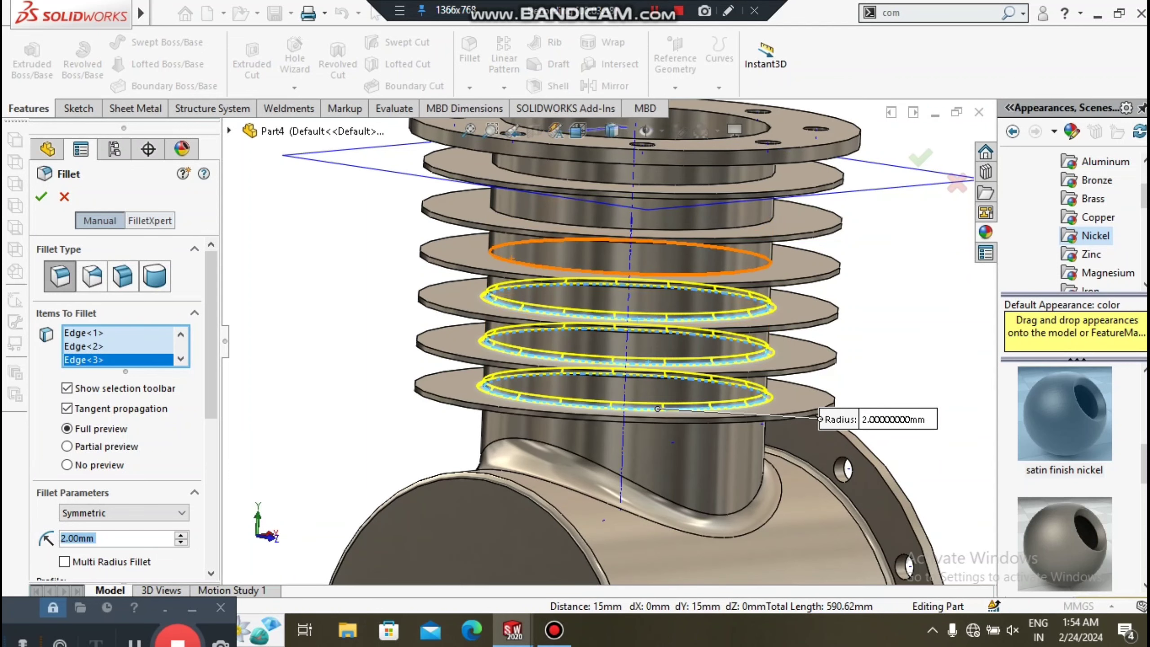
{"action": "left_click", "coordinate": [586, 271]}
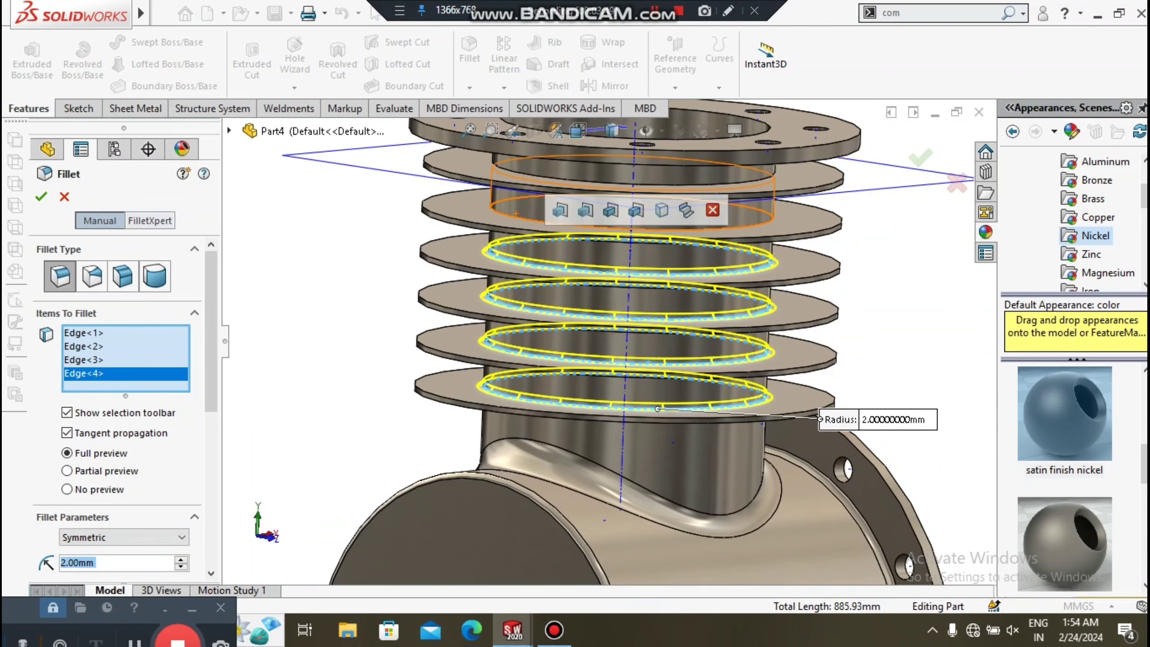
{"action": "left_click", "coordinate": [507, 217]}
{"action": "scroll", "coordinate": [505, 249], "scroll_direction": "up", "scroll_amount": 2}
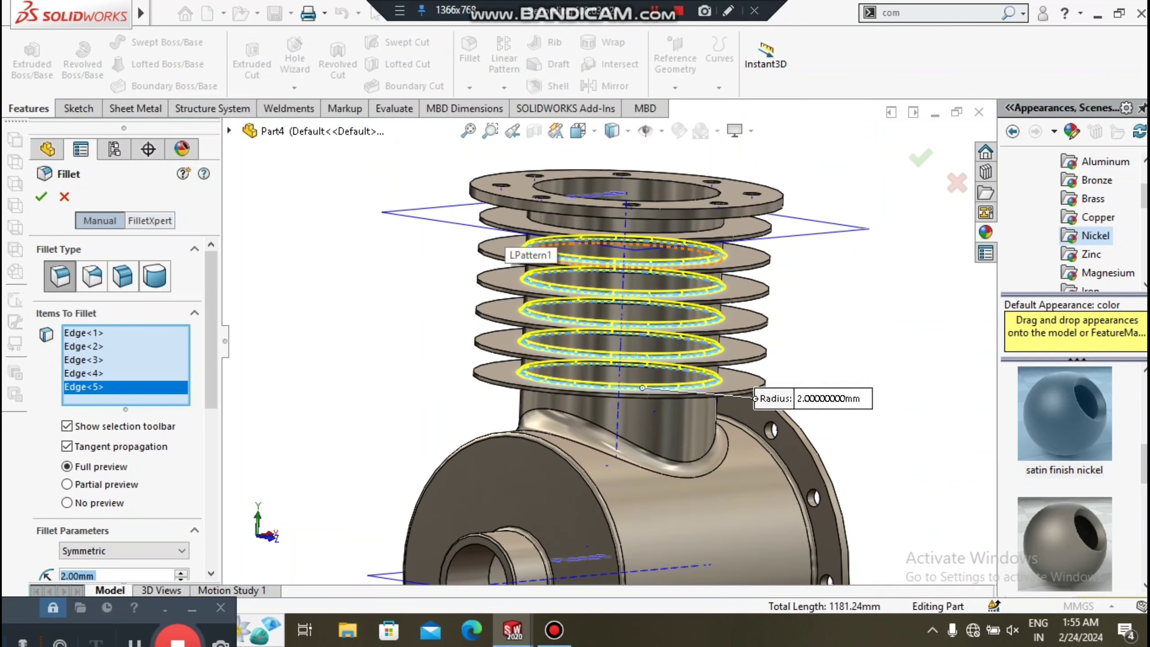
{"action": "scroll", "coordinate": [505, 250], "scroll_direction": "down", "scroll_amount": 3}
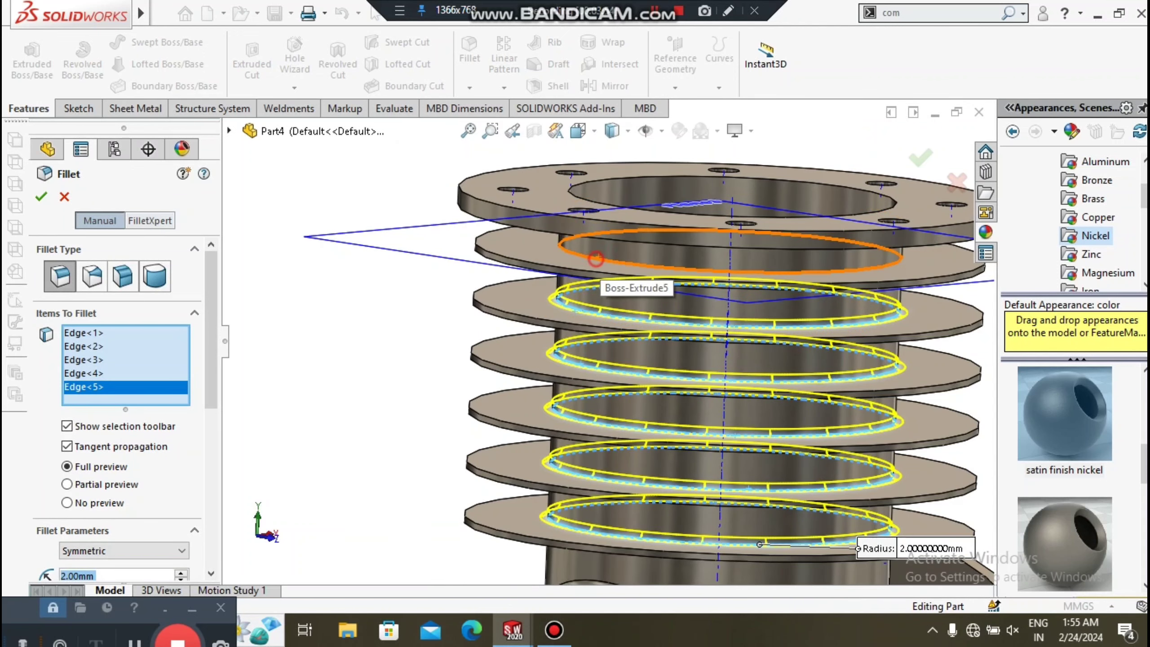
{"action": "left_click", "coordinate": [561, 248]}
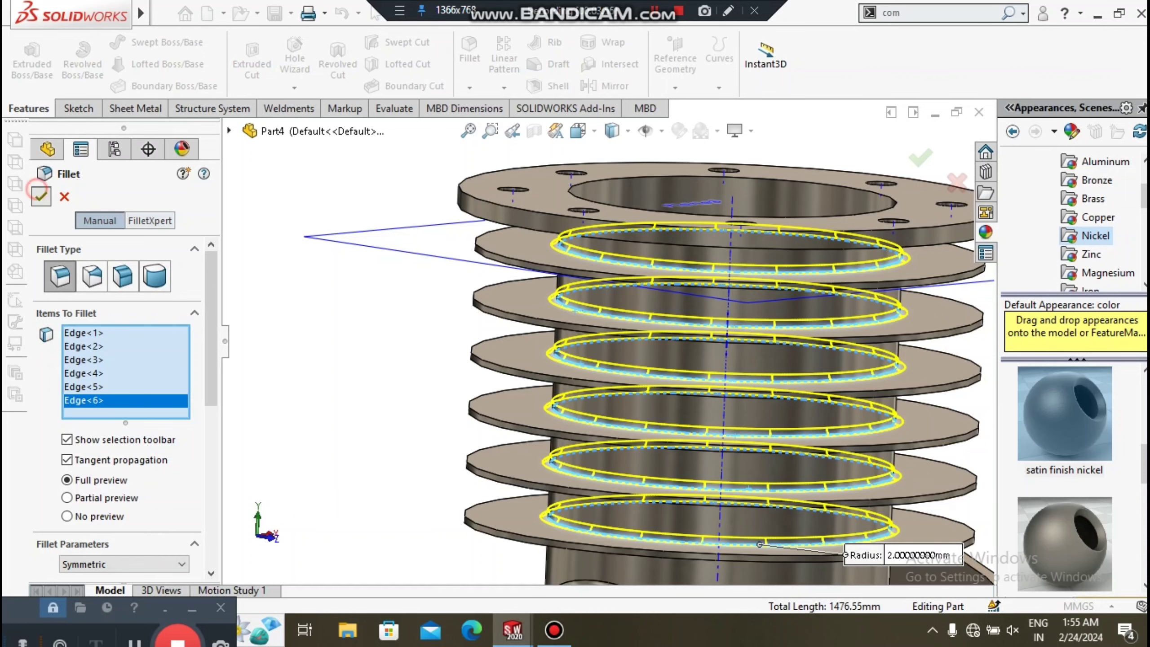
{"action": "key", "text": "Return"}
{"action": "scroll", "coordinate": [632, 390], "scroll_direction": "up", "scroll_amount": 2}
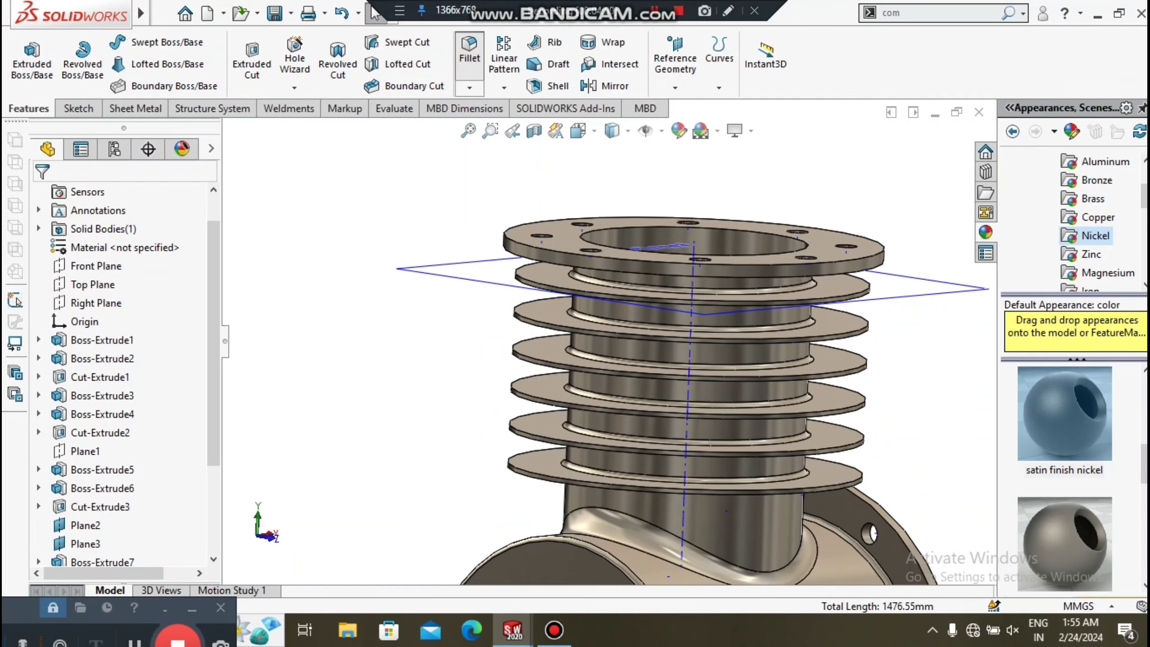
- Start a new 2 mm fillet on the edge where the neck meets the body
{"action": "left_click", "coordinate": [470, 50]}
{"action": "middle_click_drag", "start_coordinate": [679, 430], "coordinate": [679, 339]}
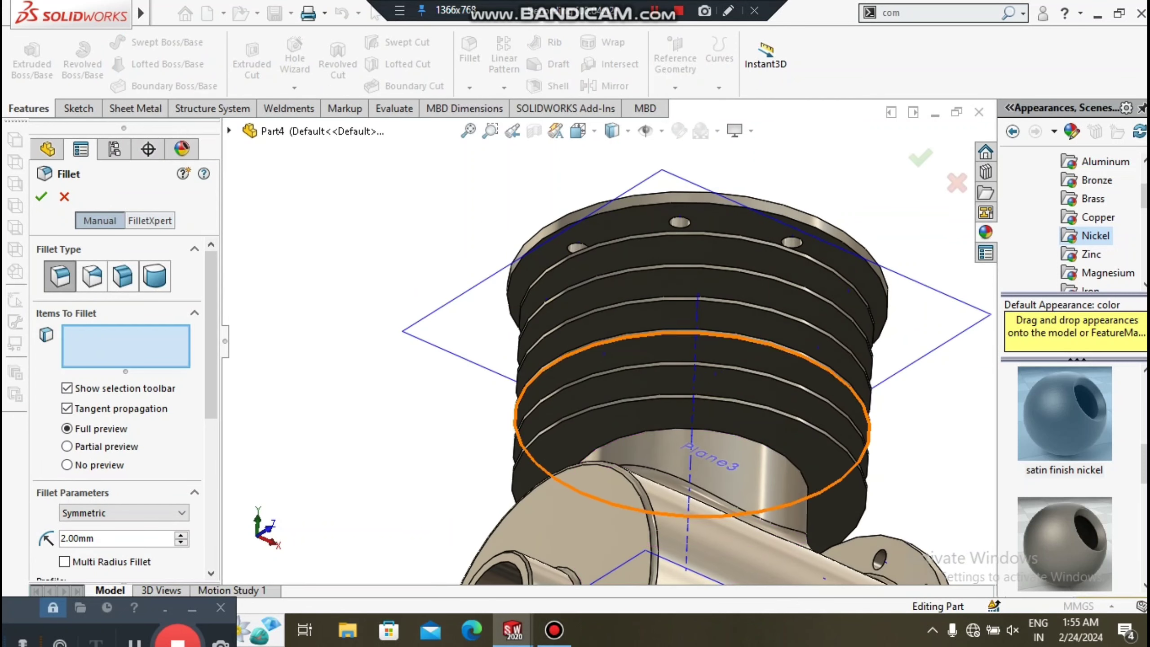
{"action": "left_click", "coordinate": [643, 432]}
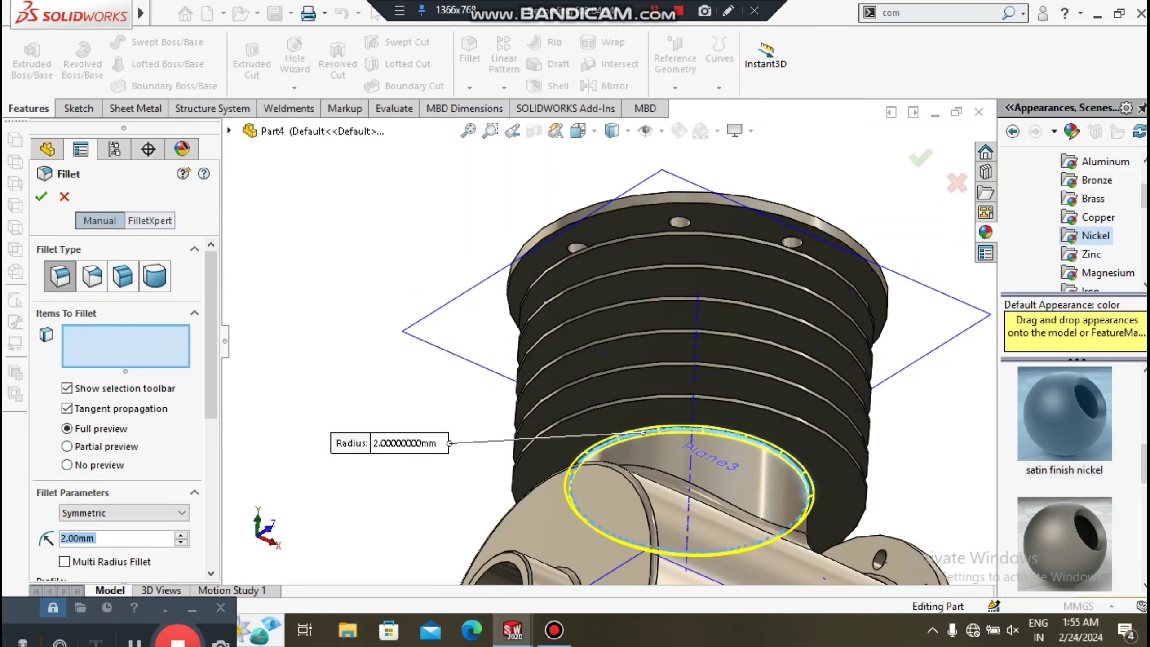
{"action": "scroll", "coordinate": [553, 168], "scroll_direction": "up", "scroll_amount": 1}
{"action": "scroll", "coordinate": [552, 168], "scroll_direction": "up", "scroll_amount": 2}
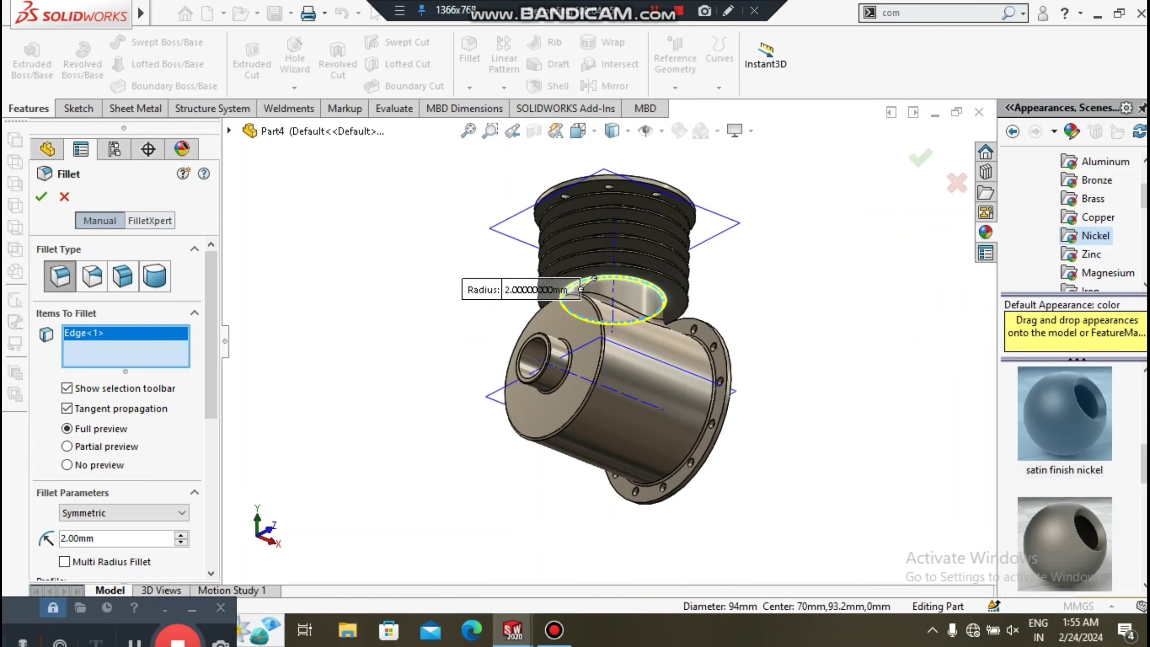
{"action": "scroll", "coordinate": [552, 167], "scroll_direction": "up", "scroll_amount": 1}
{"action": "scroll", "coordinate": [634, 272], "scroll_direction": "down", "scroll_amount": 1}
{"action": "scroll", "coordinate": [634, 272], "scroll_direction": "down", "scroll_amount": 2}
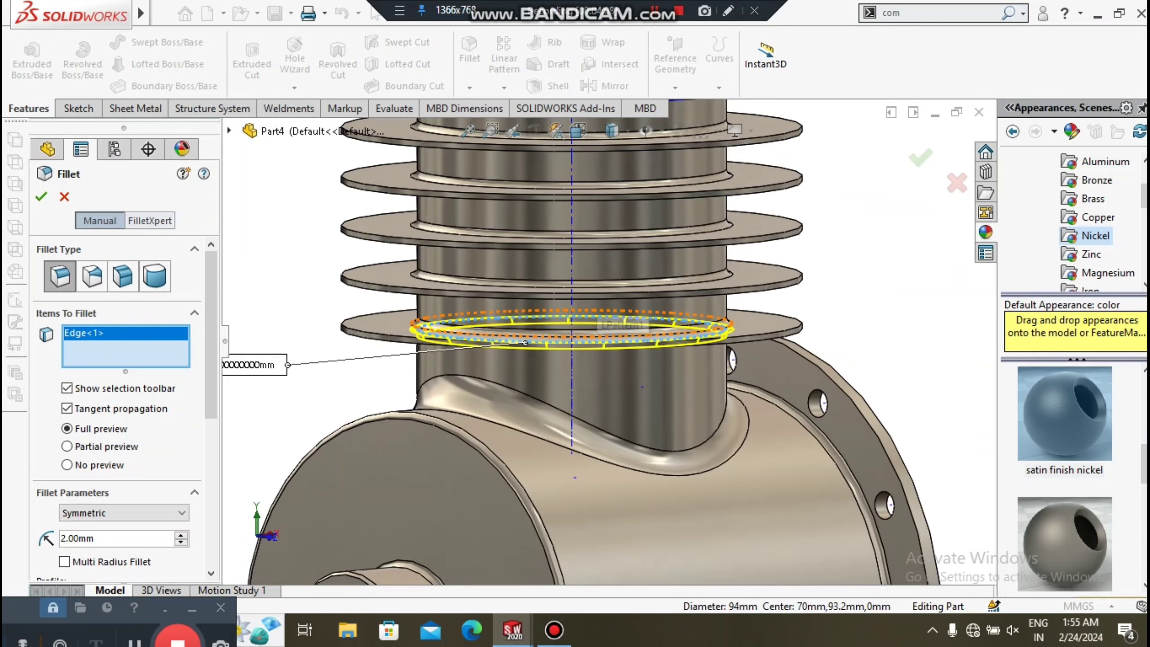
{"action": "scroll", "coordinate": [633, 271], "scroll_direction": "down", "scroll_amount": 1}
{"action": "middle_click_drag", "start_coordinate": [597, 326], "coordinate": [602, 318]}
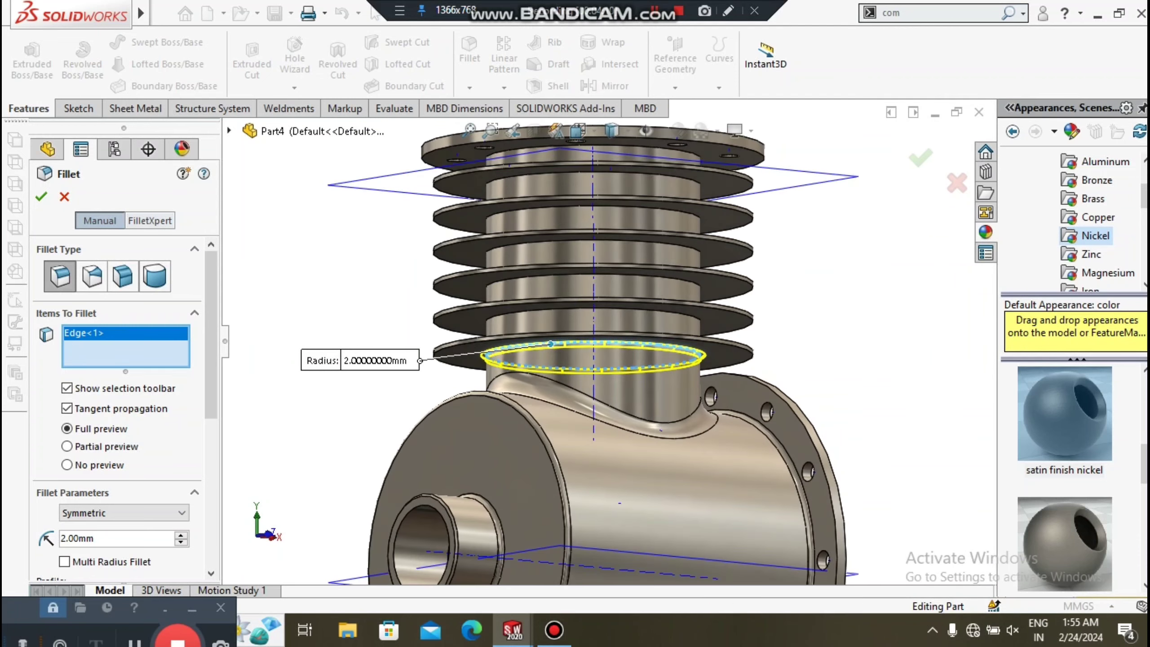
- Add the fin root edges and top flange root edge, then accept all seven edges
{"action": "left_click", "coordinate": [593, 333]}
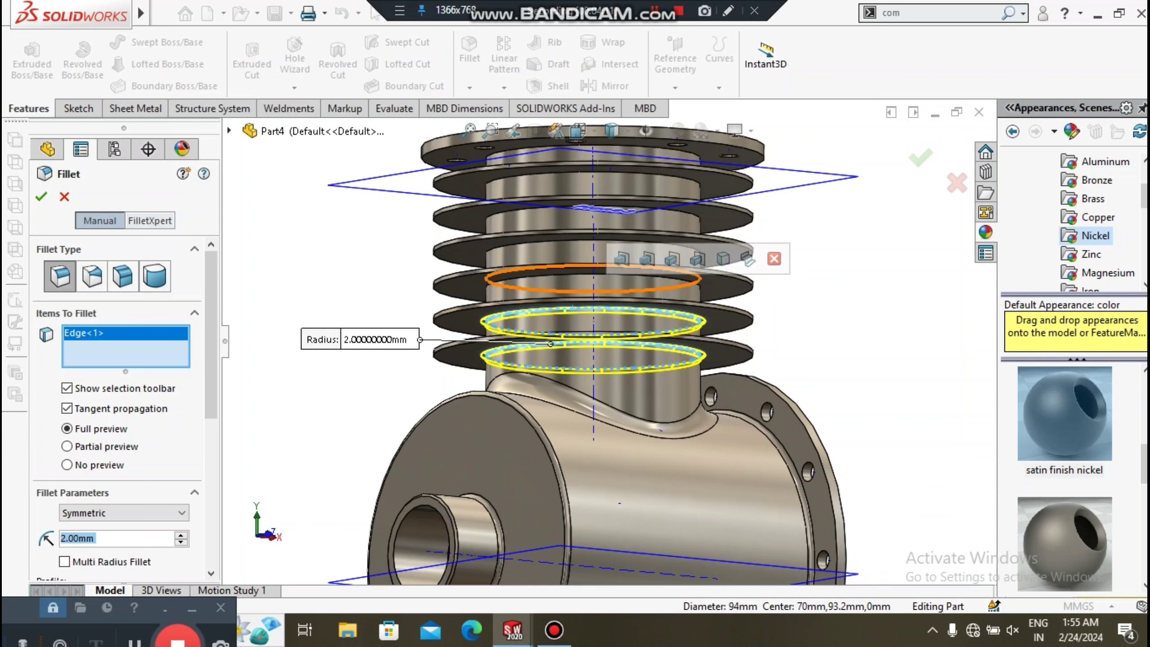
{"action": "left_click", "coordinate": [562, 275]}
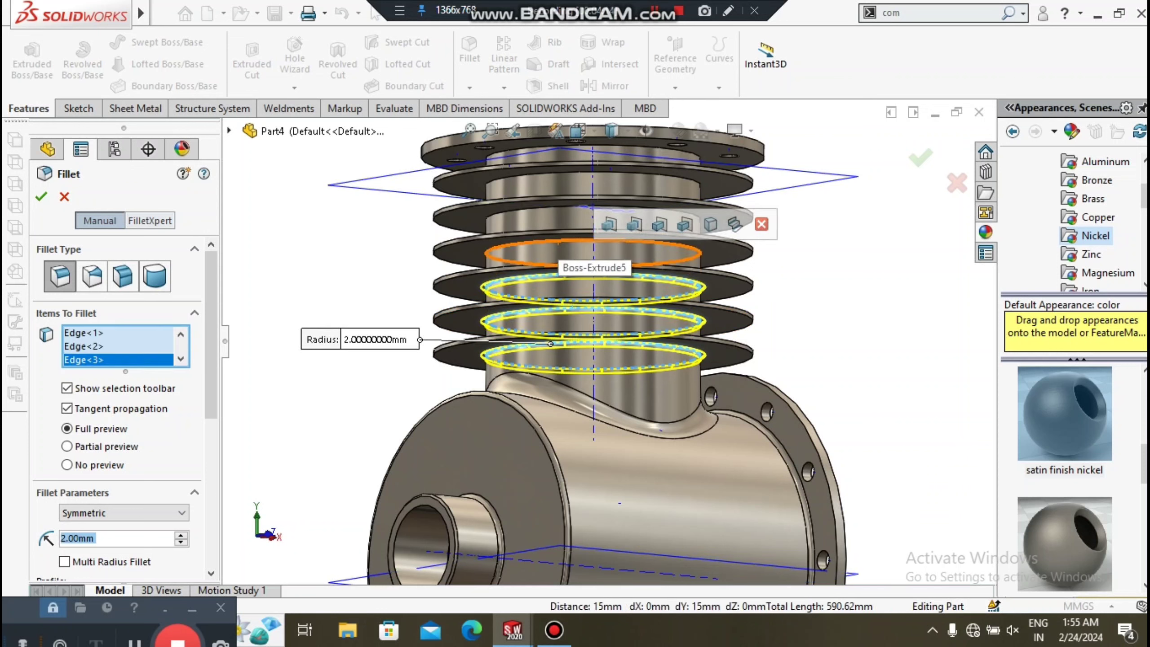
{"action": "left_click", "coordinate": [561, 247]}
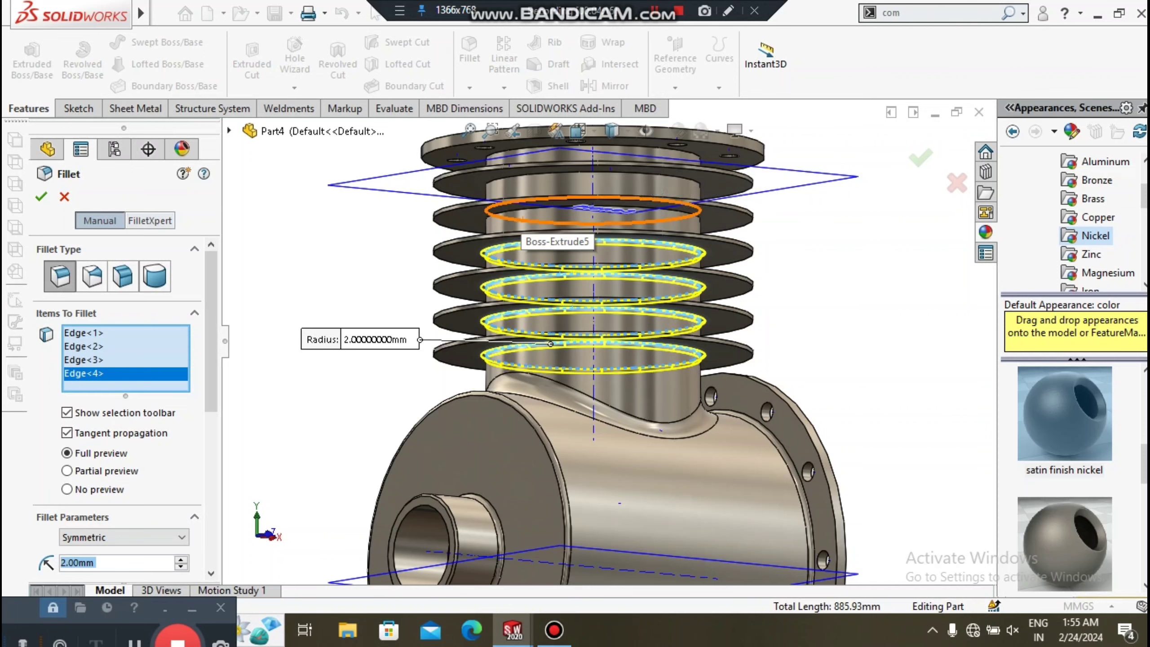
{"action": "left_click", "coordinate": [522, 219]}
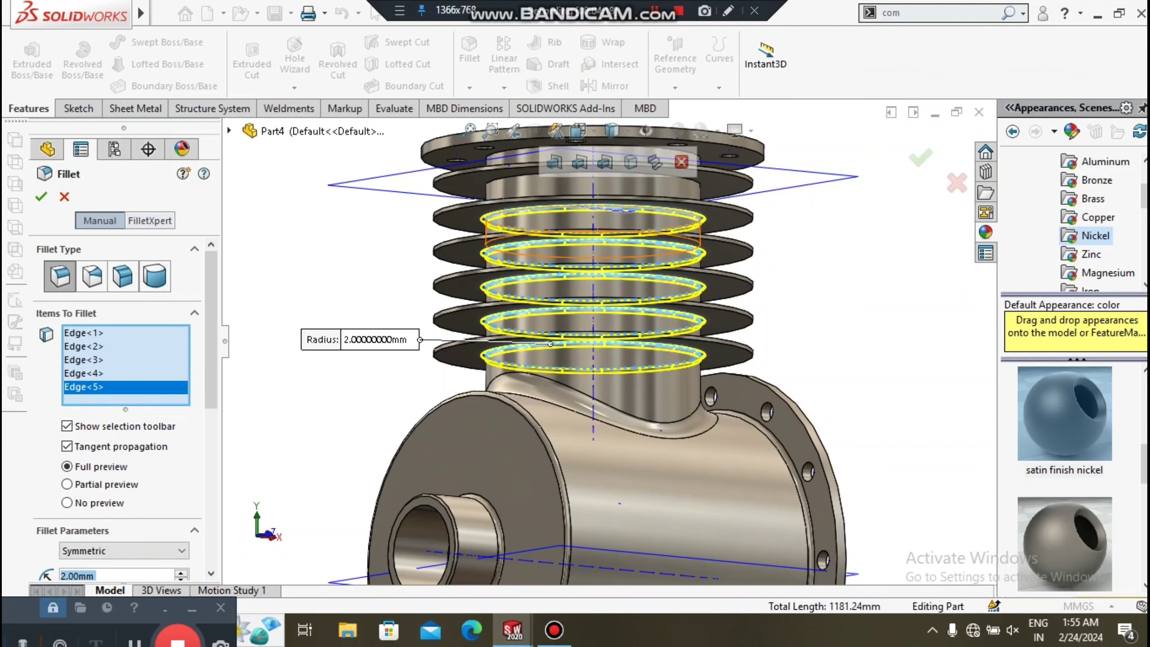
{"action": "left_click", "coordinate": [525, 218]}
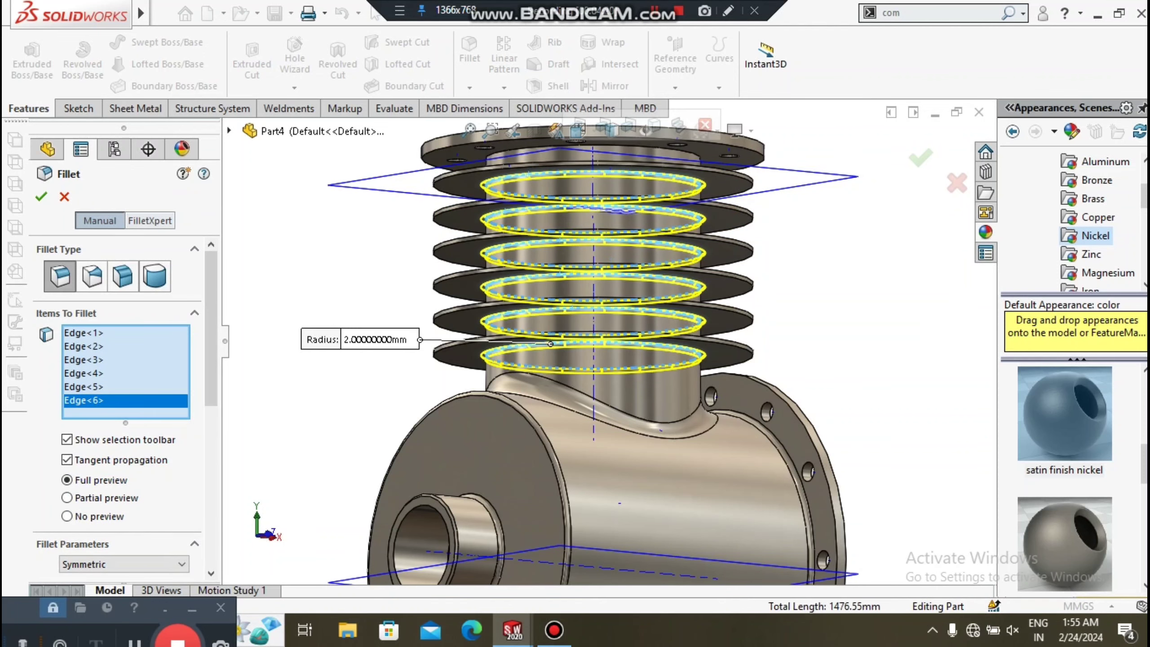
{"action": "scroll", "coordinate": [534, 233], "scroll_direction": "up", "scroll_amount": 2}
{"action": "scroll", "coordinate": [543, 183], "scroll_direction": "down", "scroll_amount": 4}
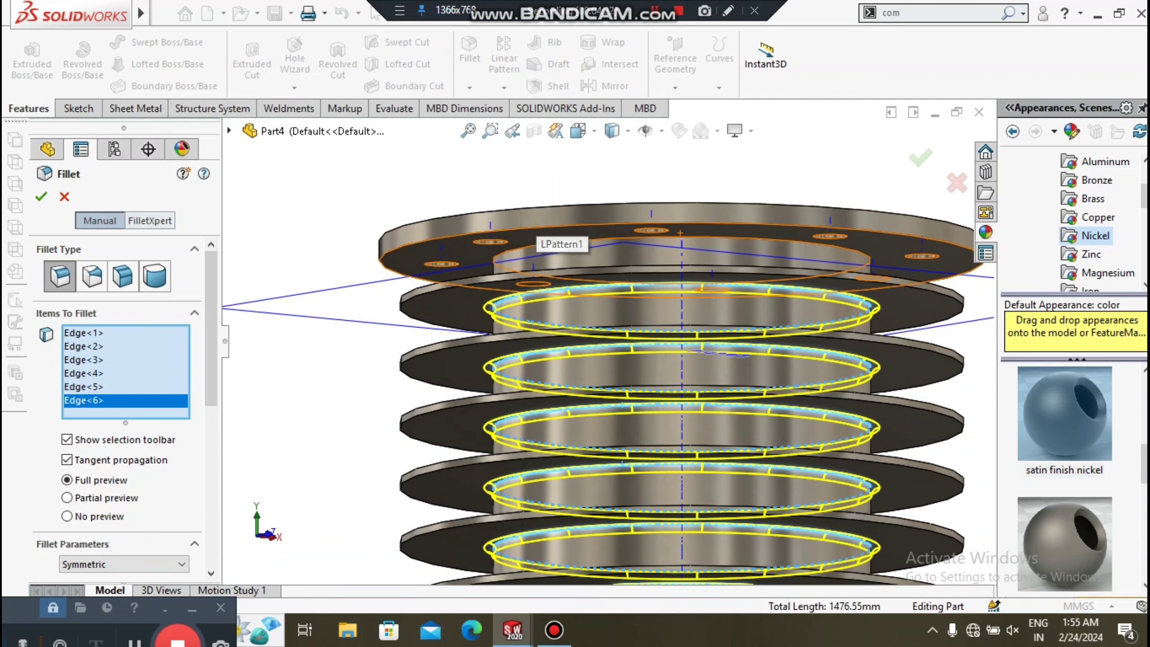
{"action": "left_click", "coordinate": [684, 238]}
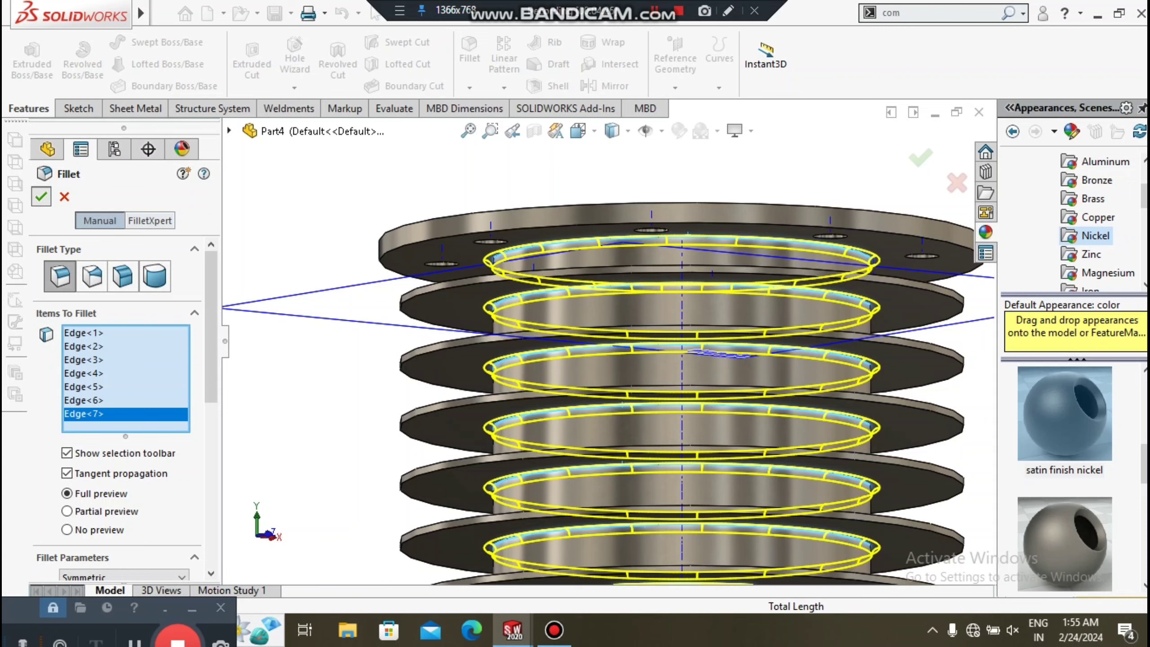
{"action": "key", "text": "Return"}
- Round the top flange's outer rim face with a 1 mm fillet
{"action": "scroll", "coordinate": [607, 343], "scroll_direction": "up", "scroll_amount": 6}
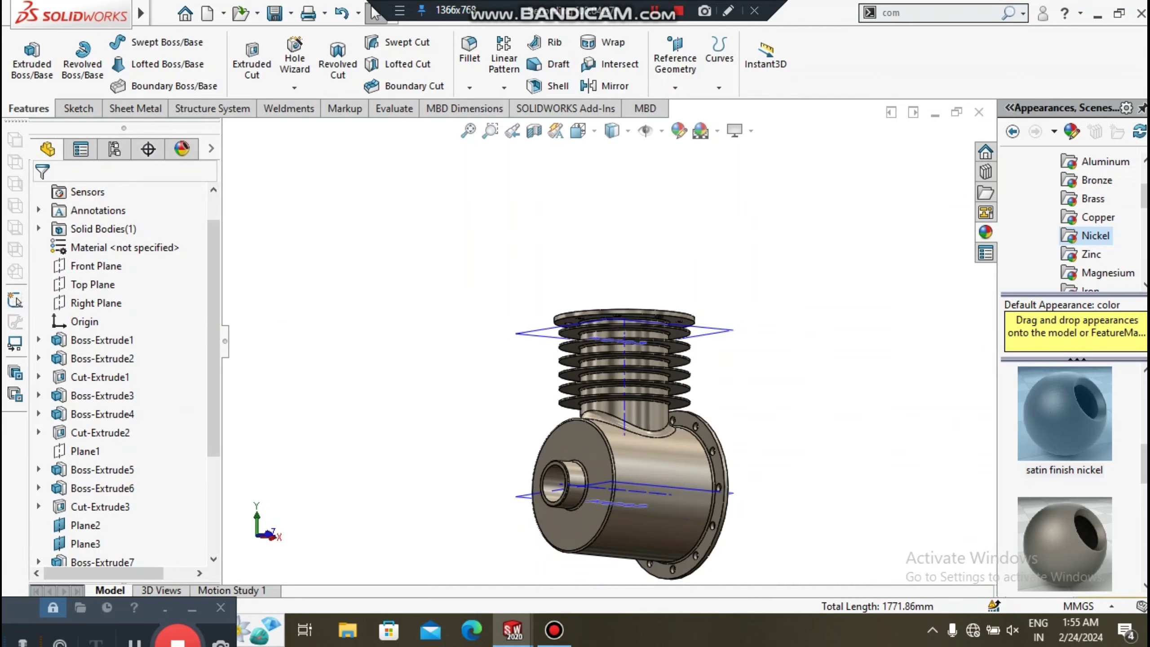
{"action": "middle_click_drag", "start_coordinate": [625, 444], "coordinate": [661, 408]}
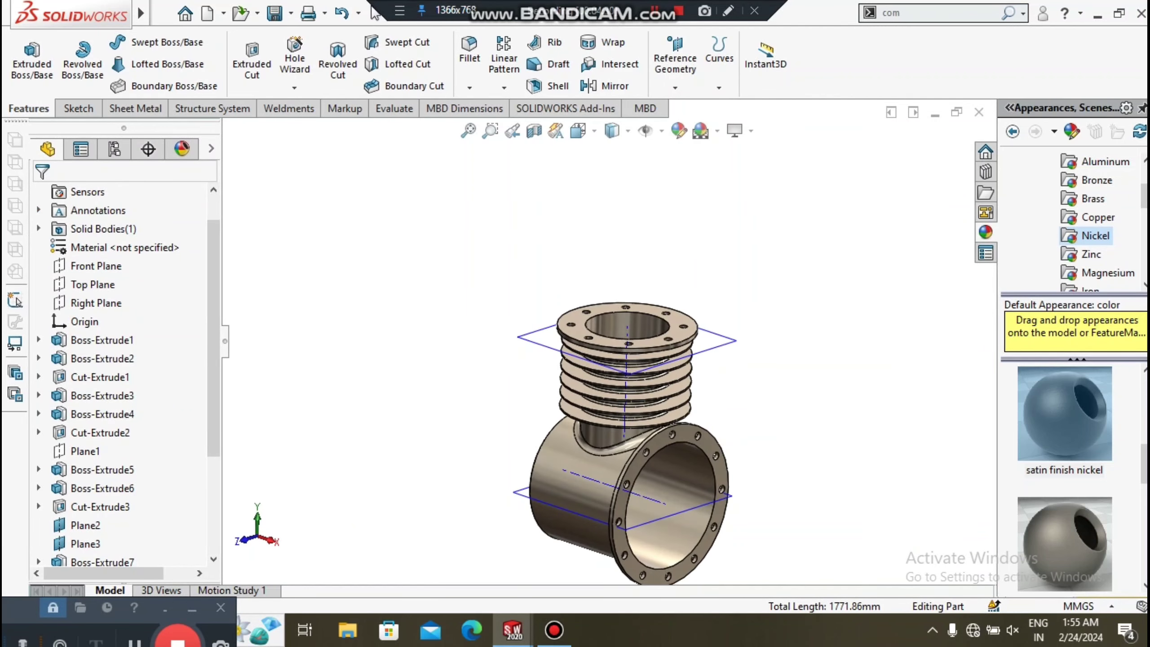
{"action": "scroll", "coordinate": [690, 580], "scroll_direction": "down", "scroll_amount": 3}
{"action": "scroll", "coordinate": [658, 356], "scroll_direction": "down", "scroll_amount": 2}
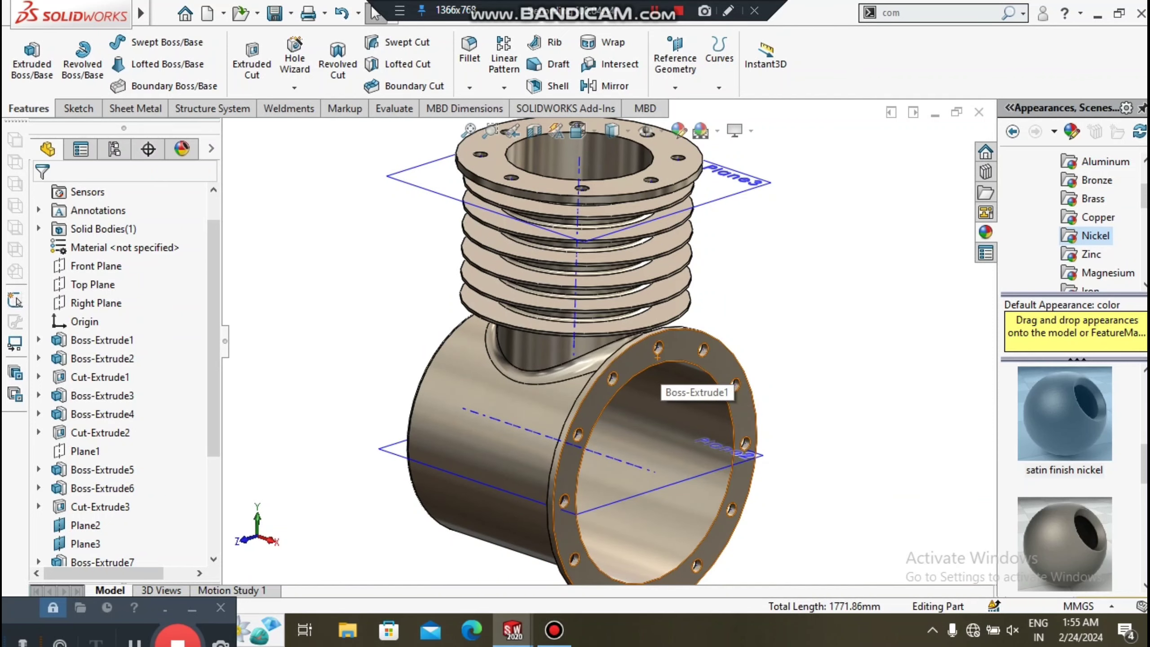
{"action": "scroll", "coordinate": [658, 356], "scroll_direction": "down", "scroll_amount": 2}
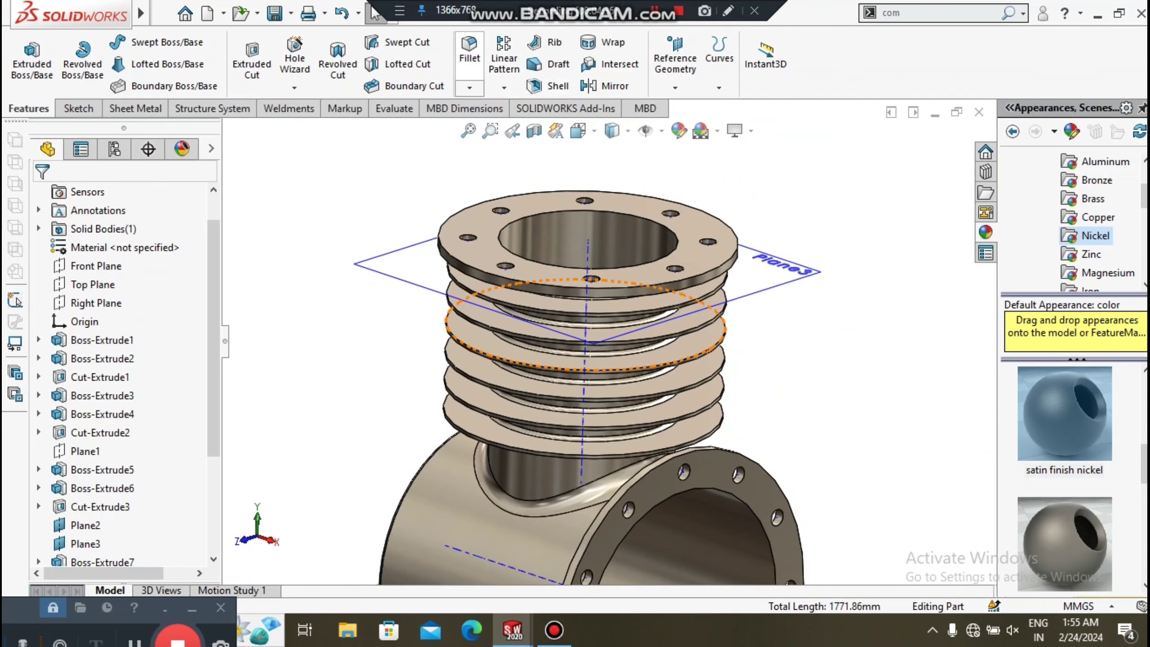
{"action": "left_click", "coordinate": [469, 50]}
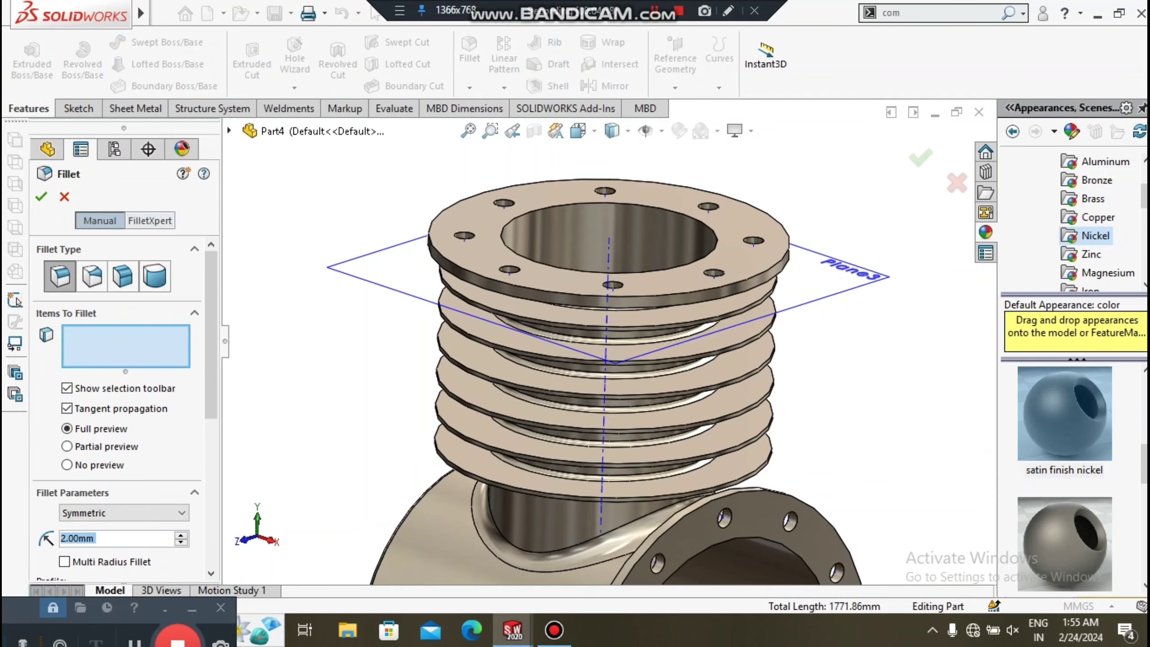
{"action": "scroll", "coordinate": [471, 271], "scroll_direction": "down", "scroll_amount": 3}
{"action": "left_click", "coordinate": [476, 277]}
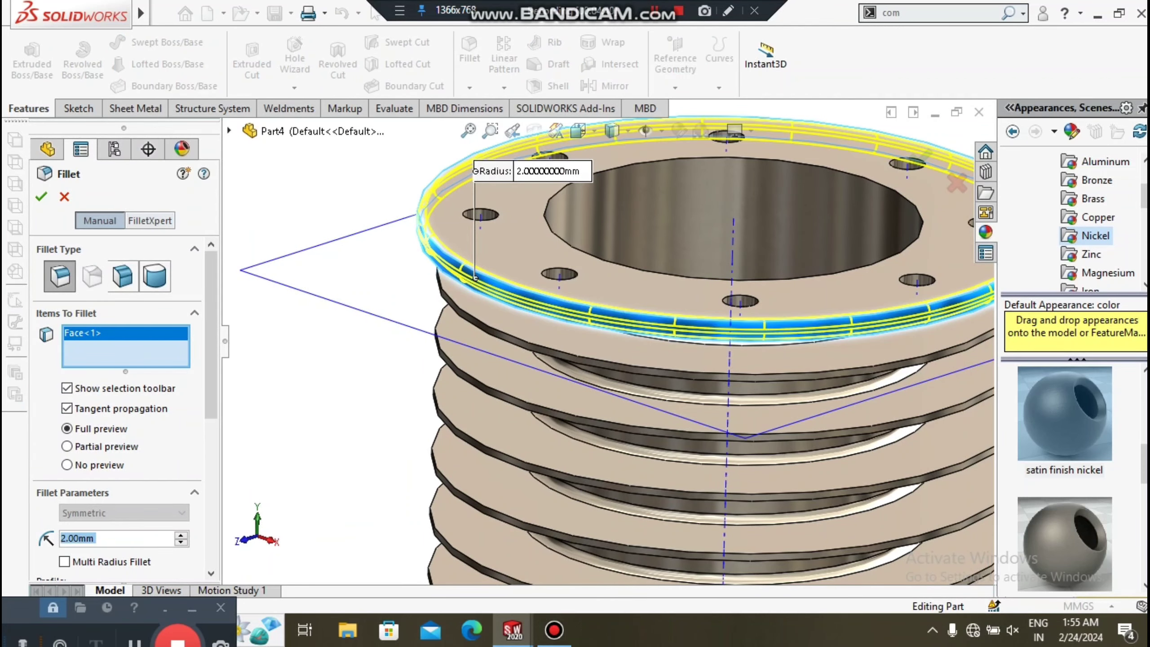
{"action": "type", "text": "1"}
{"action": "key", "text": "Return"}
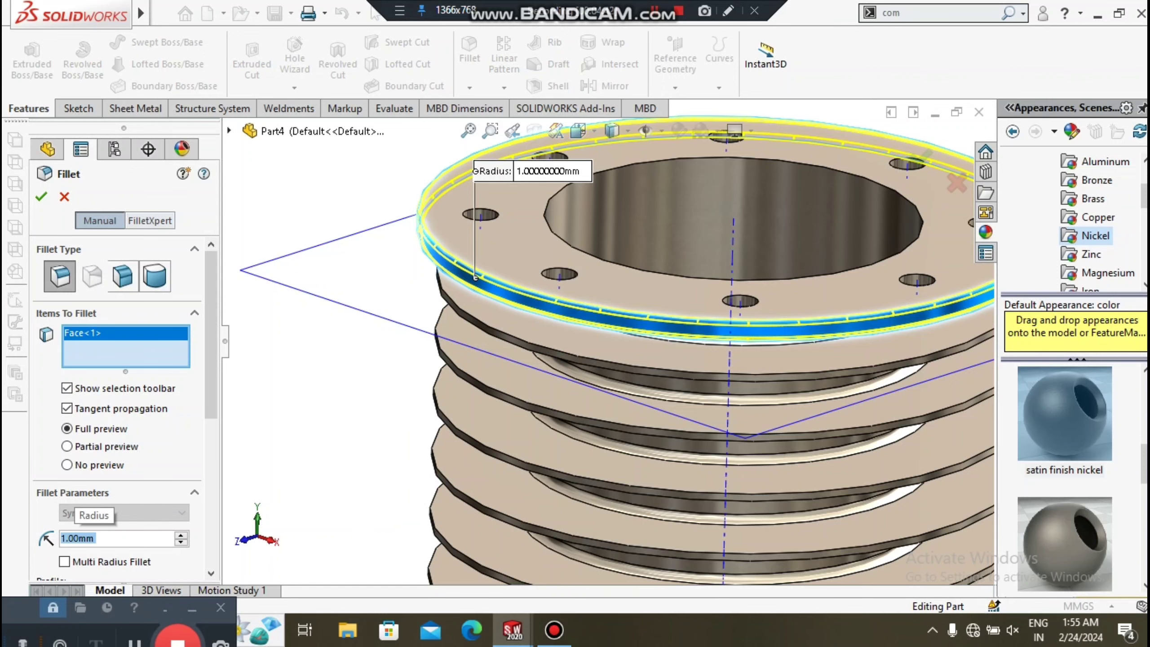
{"action": "key", "text": "Return"}
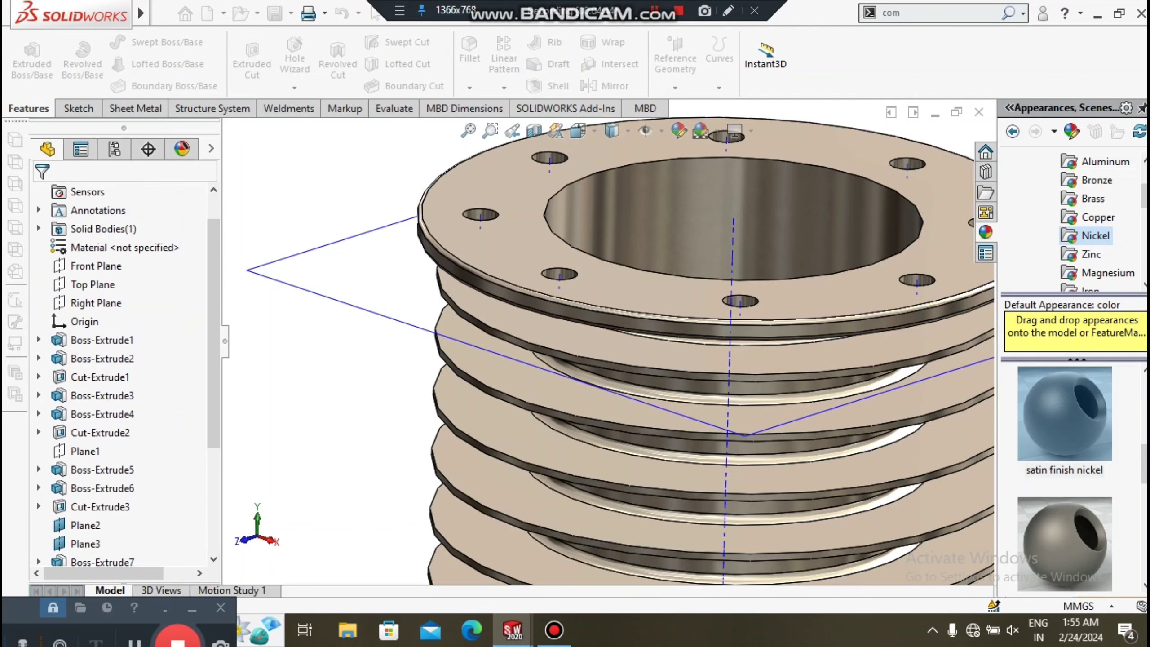
{"action": "scroll", "coordinate": [597, 342], "scroll_direction": "up", "scroll_amount": 2}
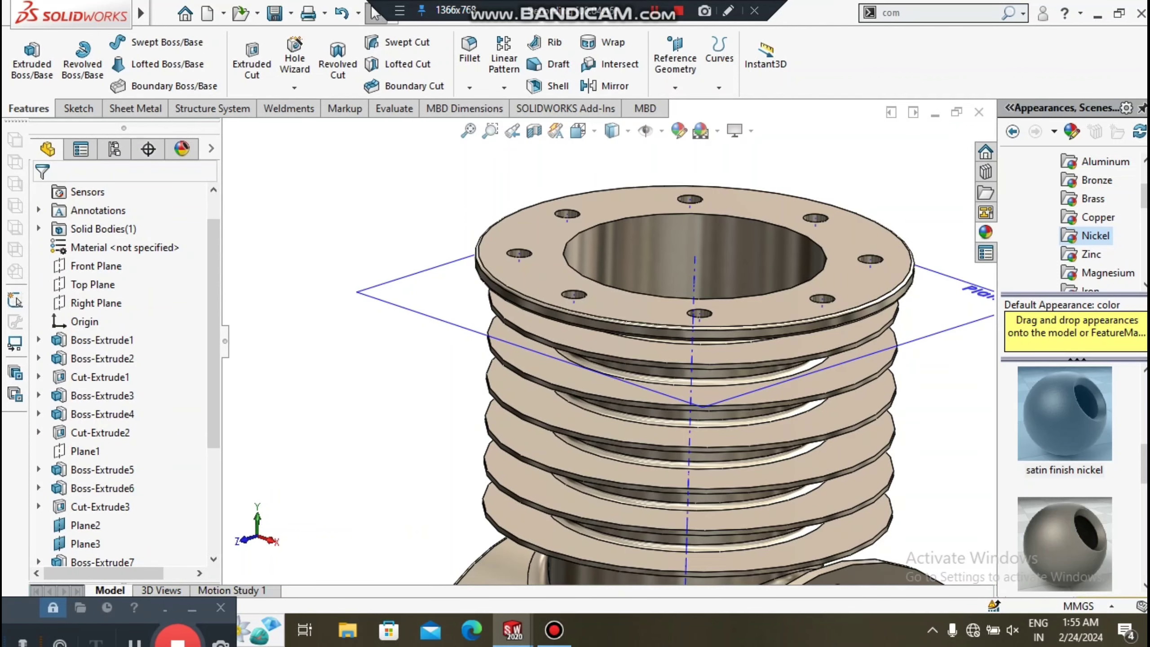
- Hide reference planes Plane3 and Plane2
{"action": "scroll", "coordinate": [602, 394], "scroll_direction": "up", "scroll_amount": 2}
{"action": "scroll", "coordinate": [602, 394], "scroll_direction": "up", "scroll_amount": 1}
{"action": "scroll", "coordinate": [602, 394], "scroll_direction": "down", "scroll_amount": 1}
{"action": "scroll", "coordinate": [602, 394], "scroll_direction": "down", "scroll_amount": 1}
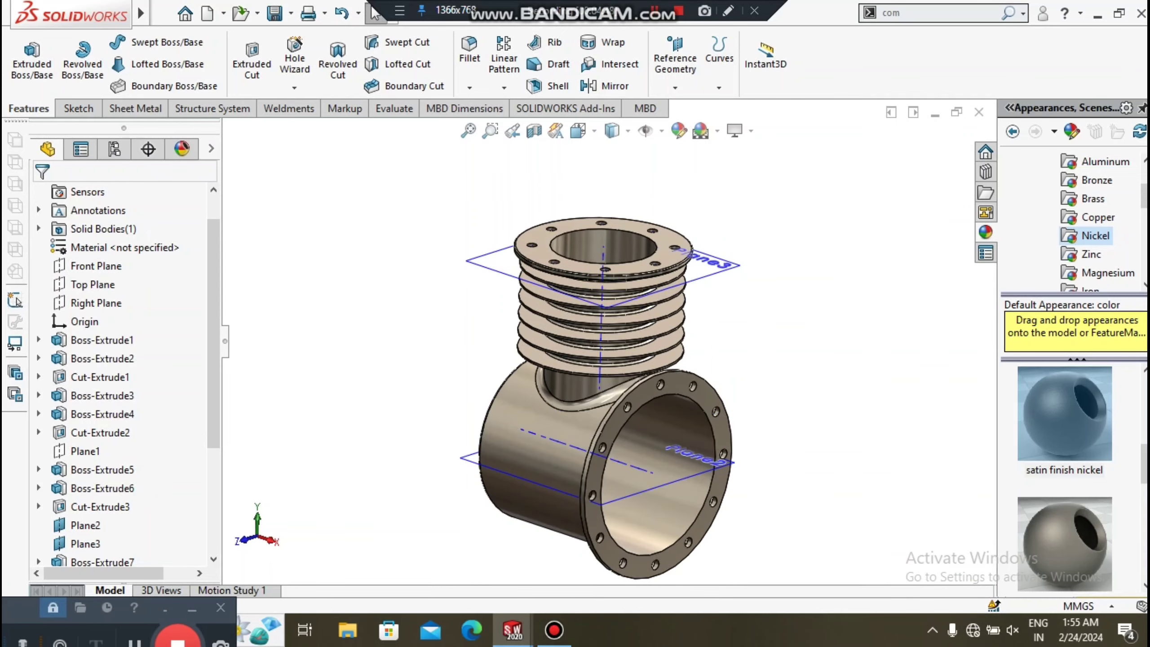
{"action": "right_click", "coordinate": [706, 262]}
{"action": "left_click", "coordinate": [772, 235]}
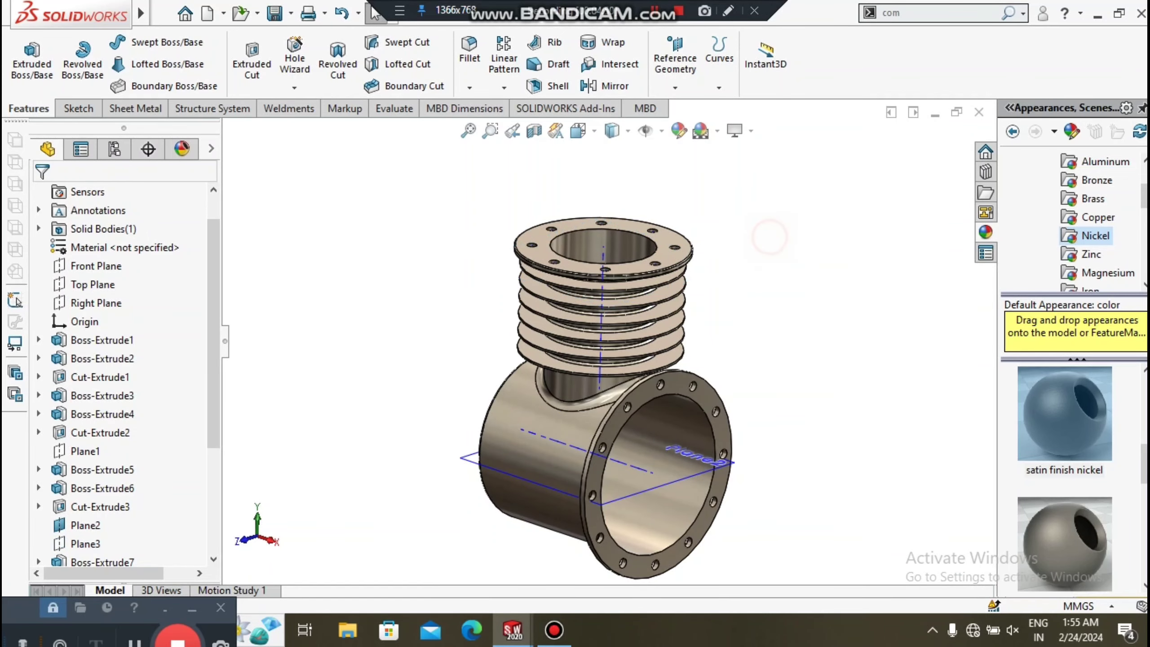
{"action": "right_click", "coordinate": [674, 476]}
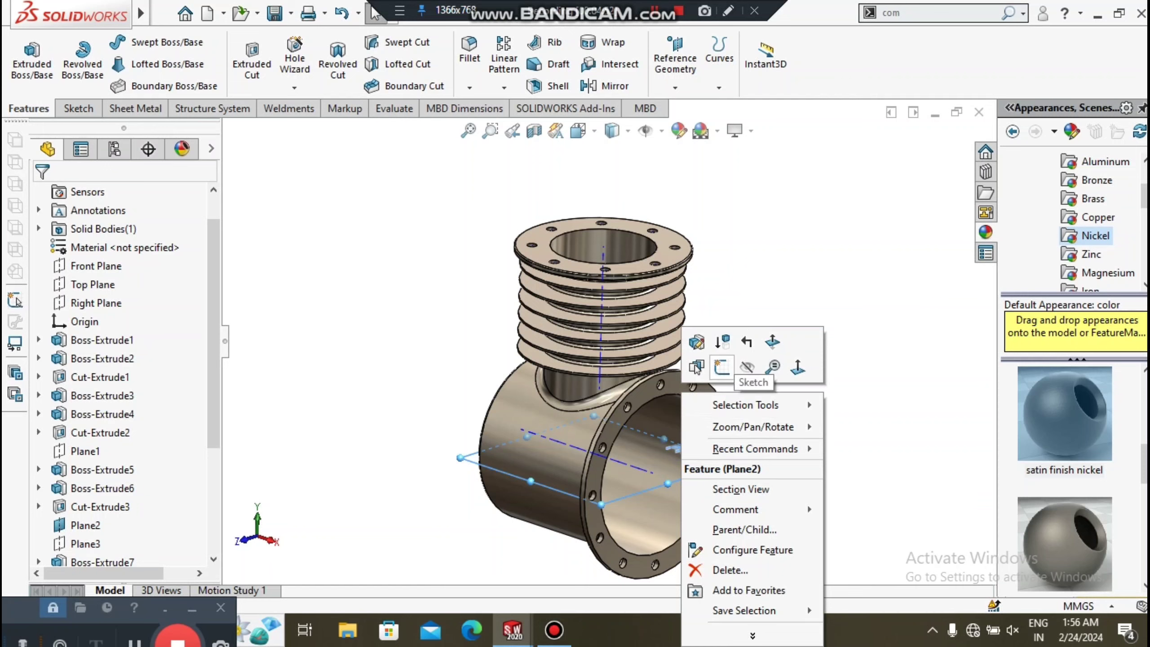
{"action": "left_click", "coordinate": [746, 367]}
- Turn the part to show the opposite flange and open the Motion Study 1 timeline
{"action": "mouse_move", "coordinate": [706, 493]}
{"action": "middle_mouse_down"}
{"action": "mouse_move", "coordinate": [398, 476]}
{"action": "mouse_move", "coordinate": [403, 498]}
{"action": "middle_mouse_up"}
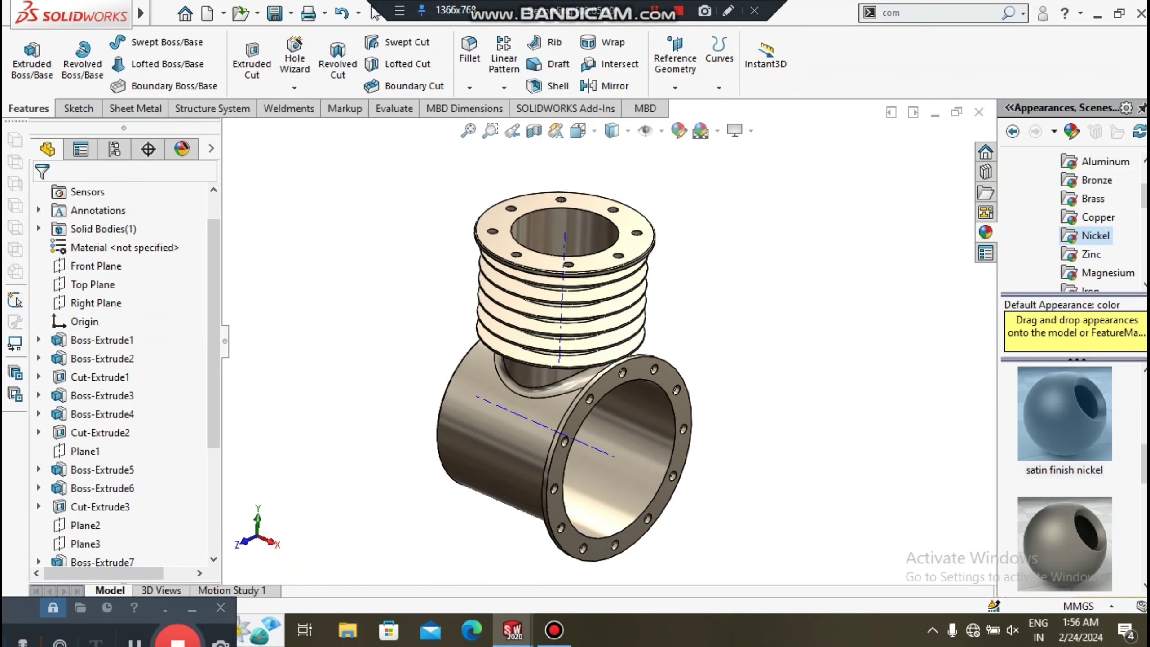
{"action": "middle_click_drag", "start_coordinate": [403, 499], "coordinate": [407, 496]}
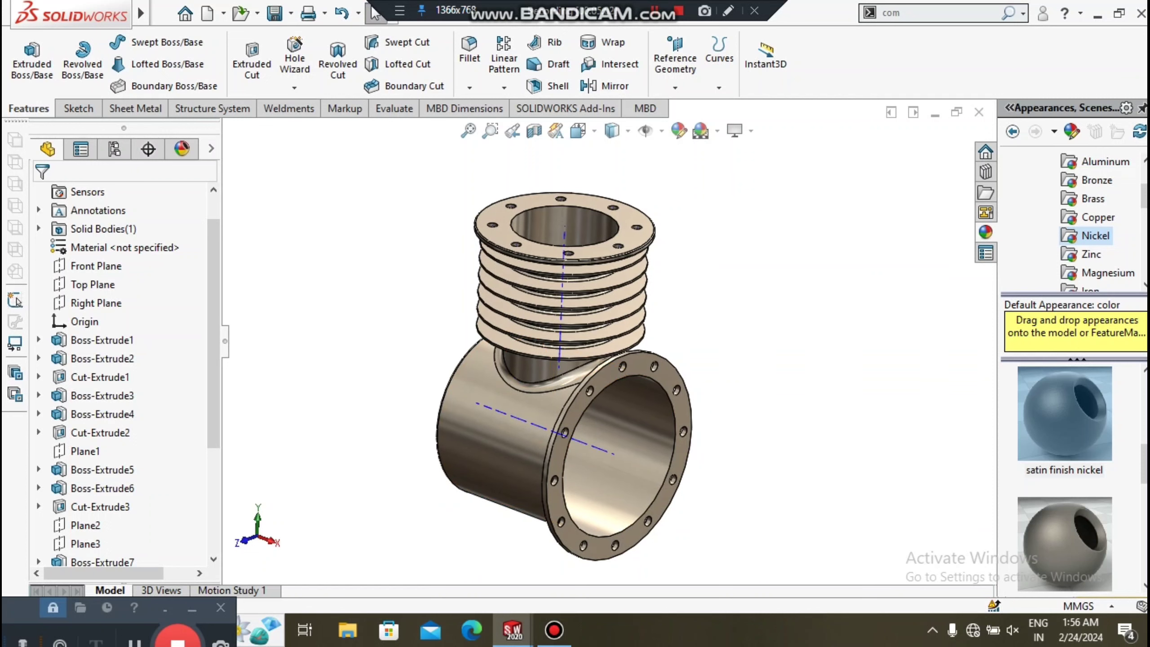
{"action": "scroll", "coordinate": [702, 385], "scroll_direction": "down", "scroll_amount": 3}
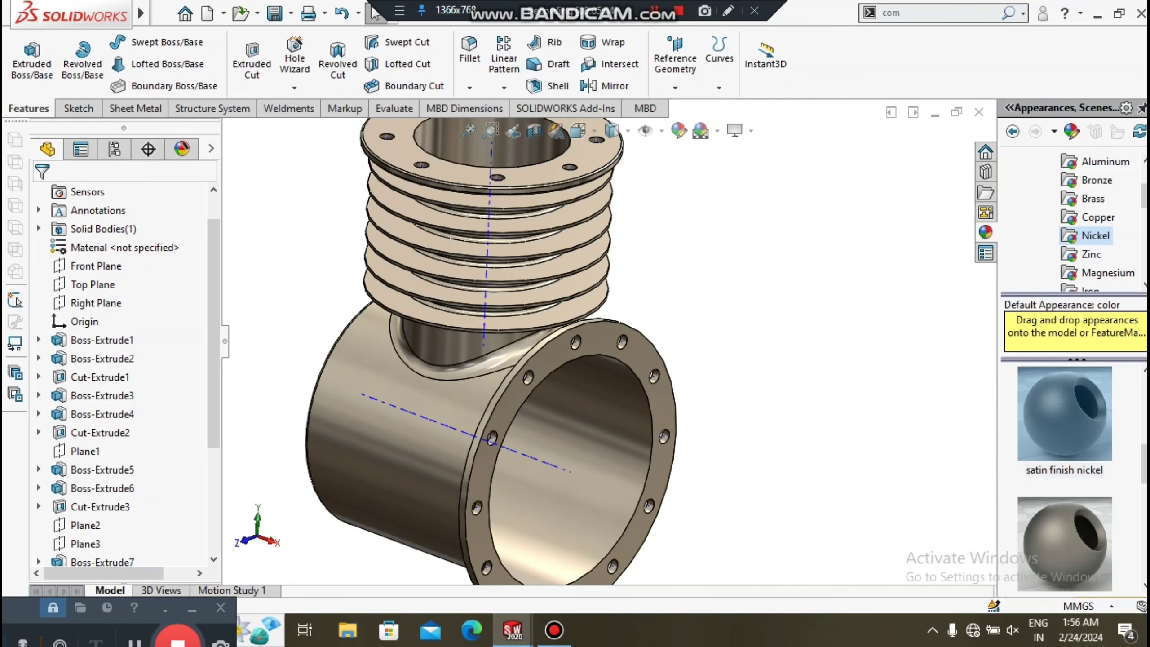
{"action": "left_click", "coordinate": [232, 590]}
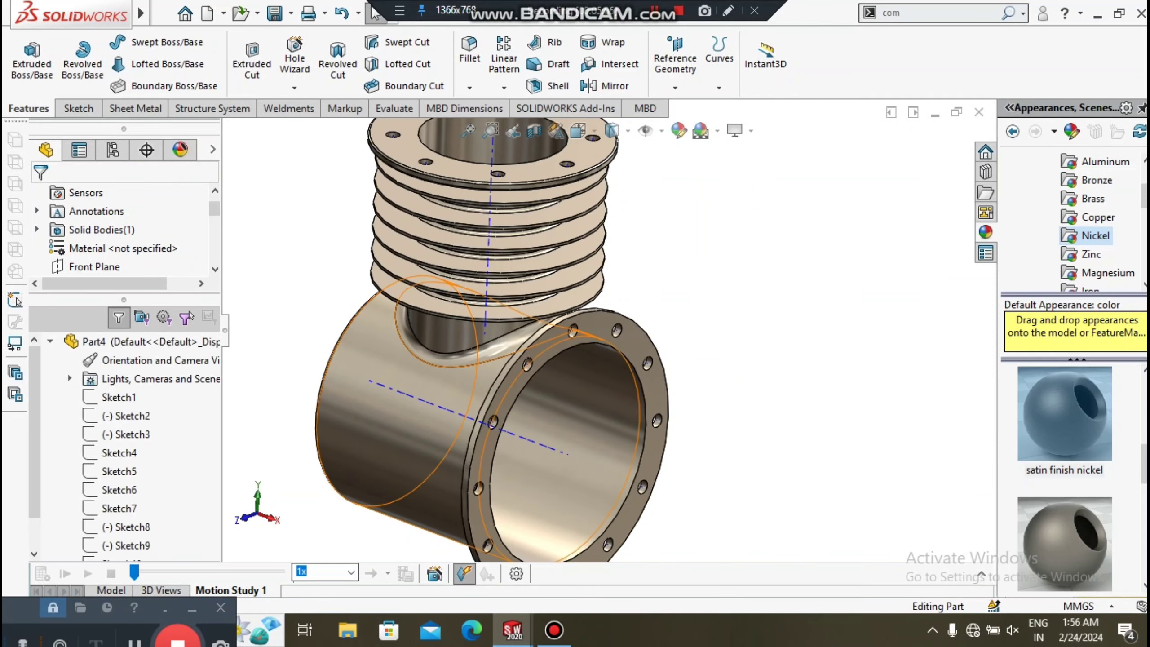
- Create a 10-second Rotate model animation with the Animation Wizard and play it
{"action": "left_click", "coordinate": [435, 573]}
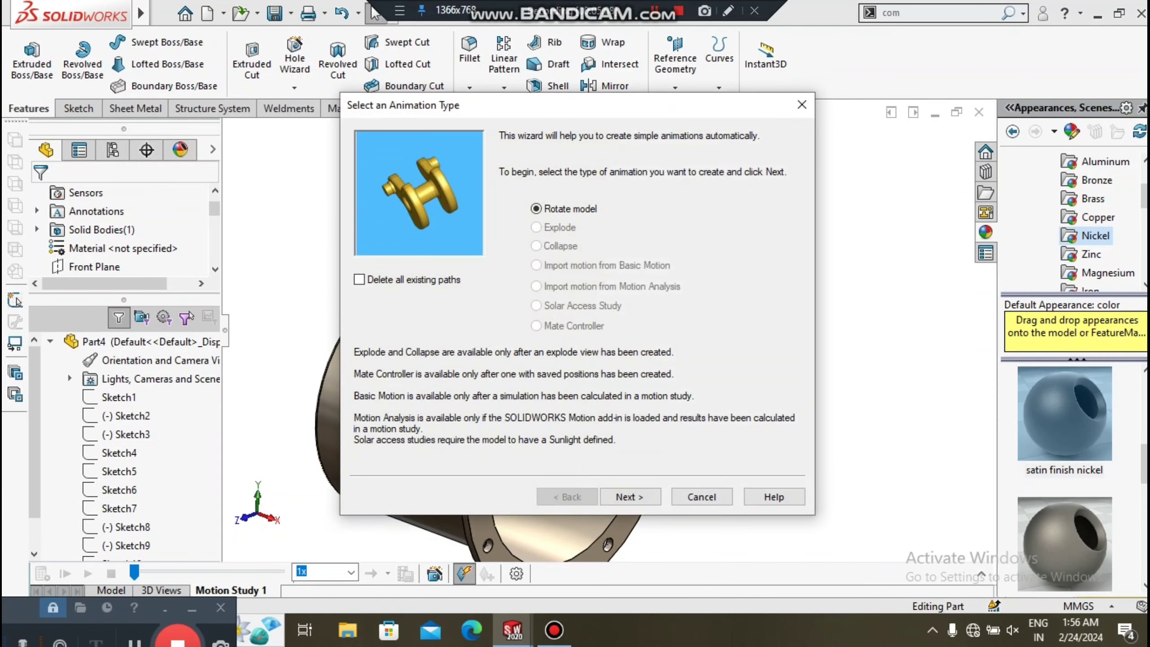
{"action": "left_click", "coordinate": [636, 497]}
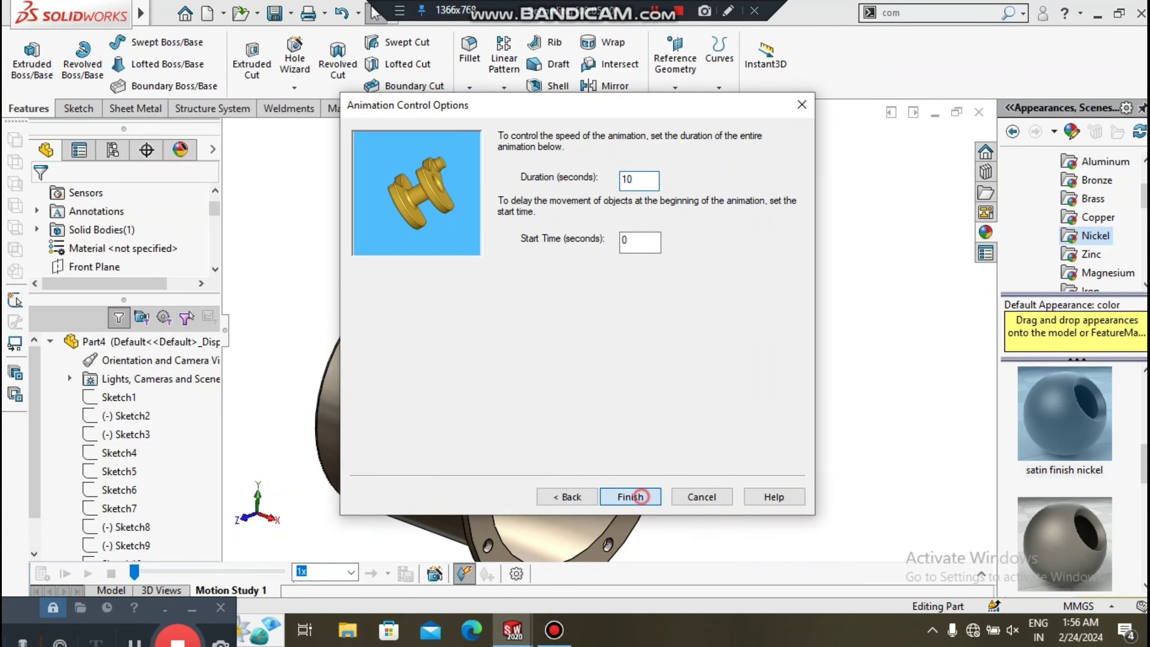
{"action": "left_click", "coordinate": [629, 496]}
{"action": "left_click", "coordinate": [64, 574]}
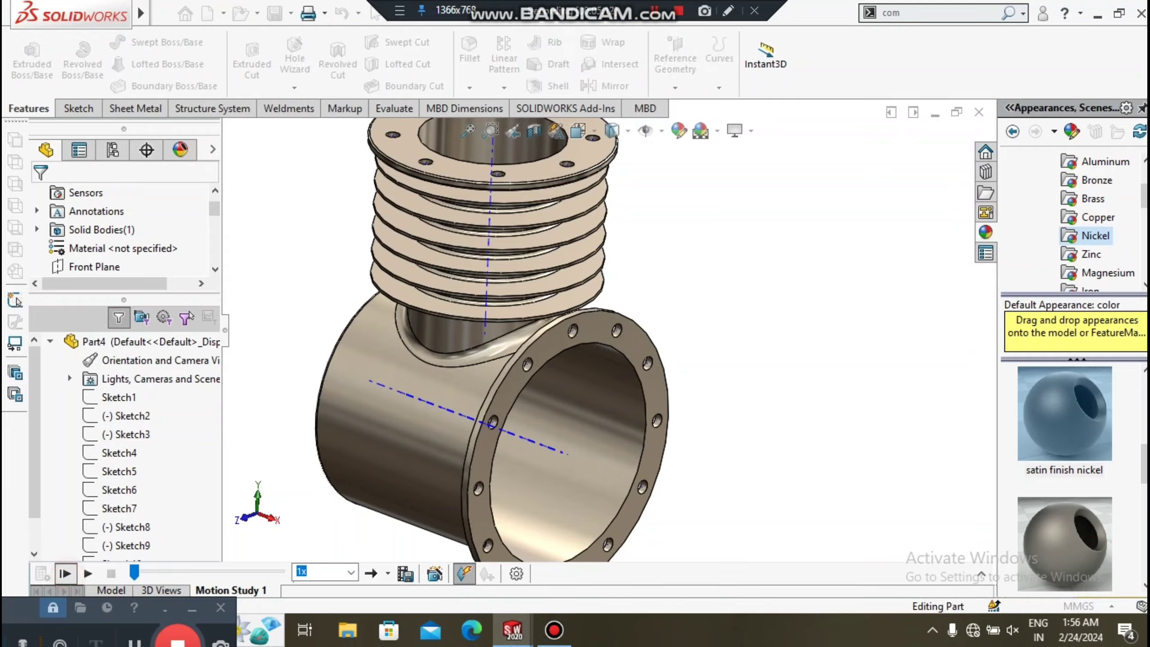